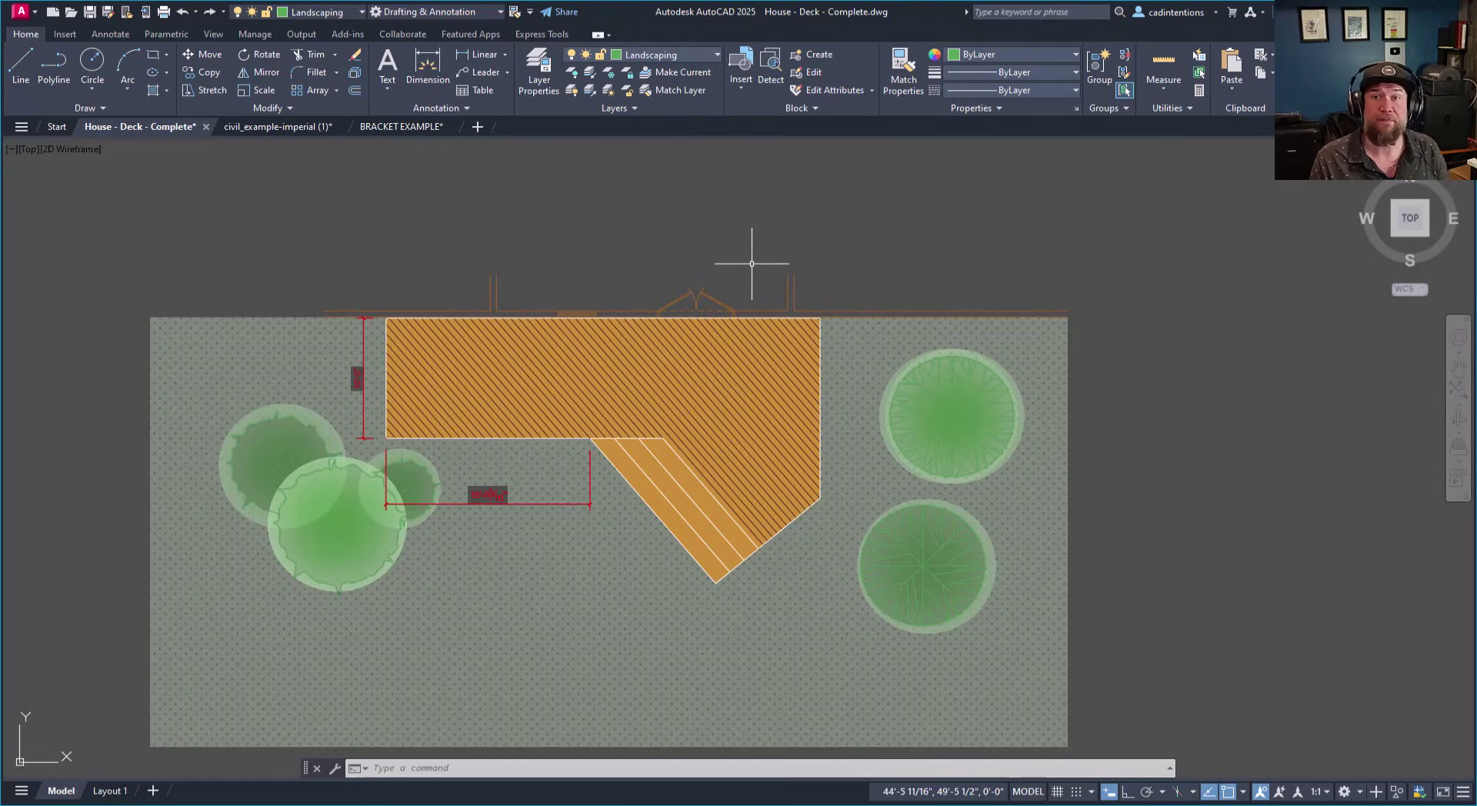
{"action": "middle_click_drag", "start_coordinate": [752, 263], "coordinate": [602, 255]}
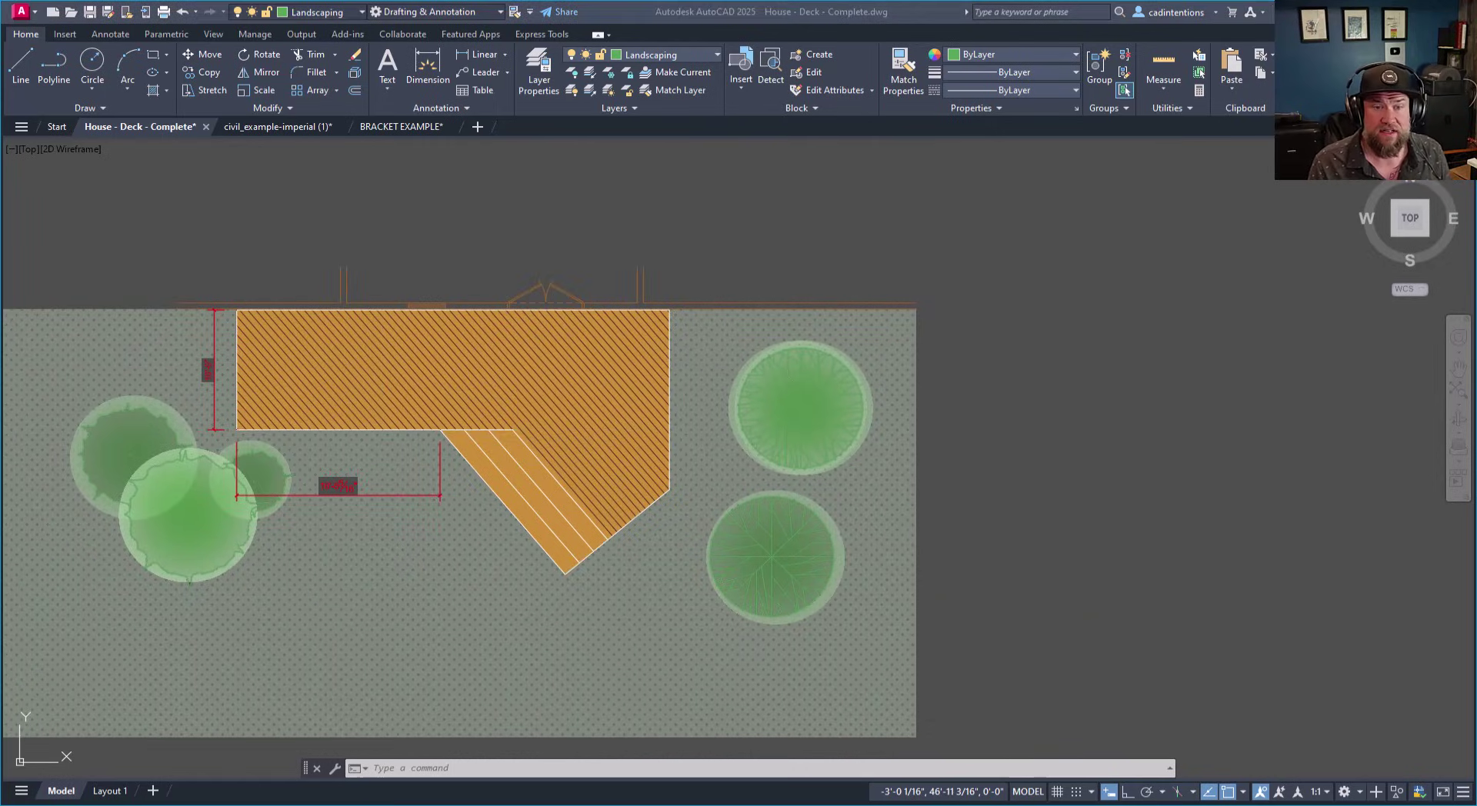
{"action": "key", "text": "Escape"}
{"action": "key", "text": "Escape"}
{"action": "key", "text": "Escape"}
{"action": "middle_click_drag", "start_coordinate": [159, 237], "coordinate": [298, 180]}
{"action": "middle_click_drag", "start_coordinate": [443, 496], "coordinate": [401, 464]}
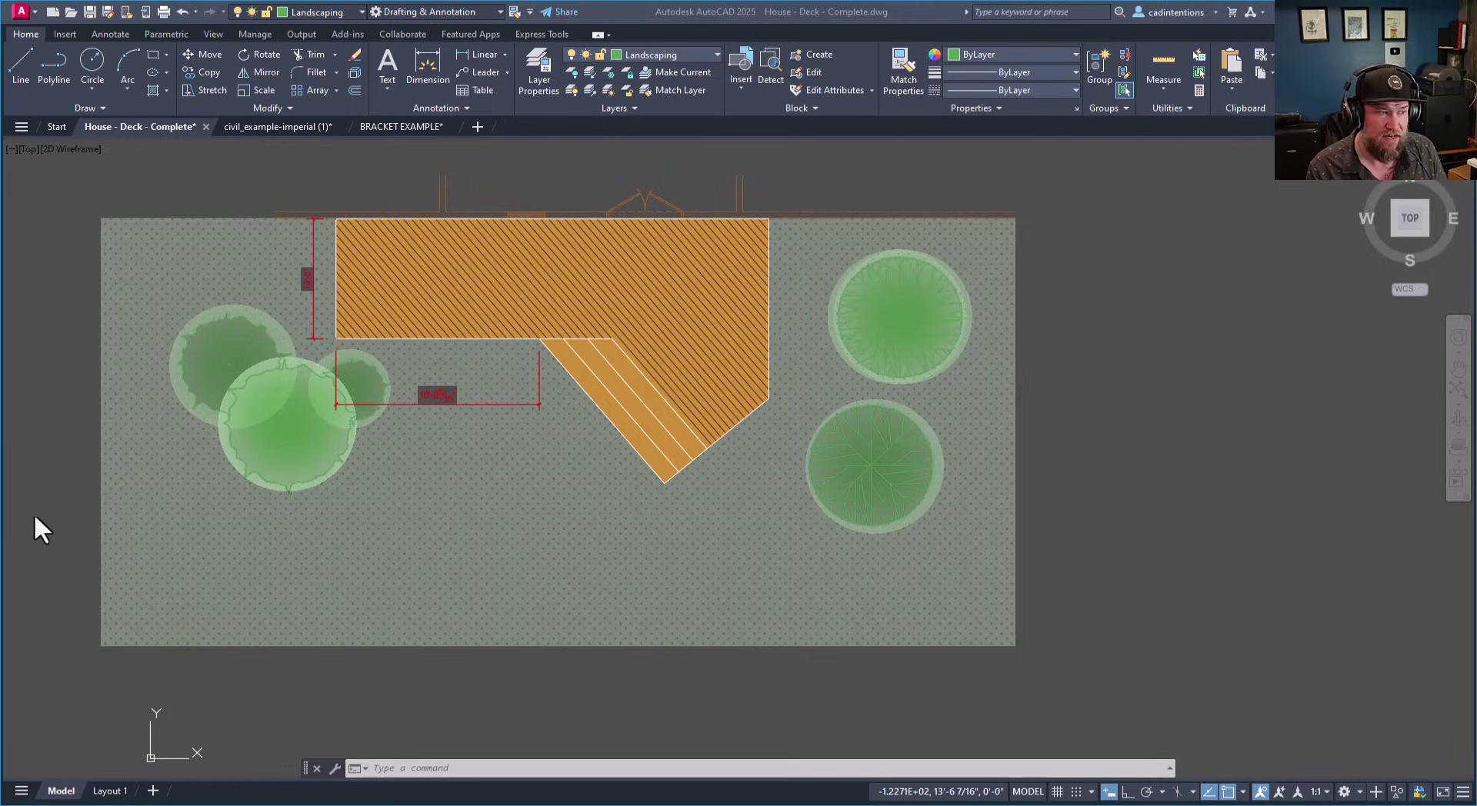
{"action": "scroll", "coordinate": [77, 481], "scroll_direction": "down", "scroll_amount": 2}
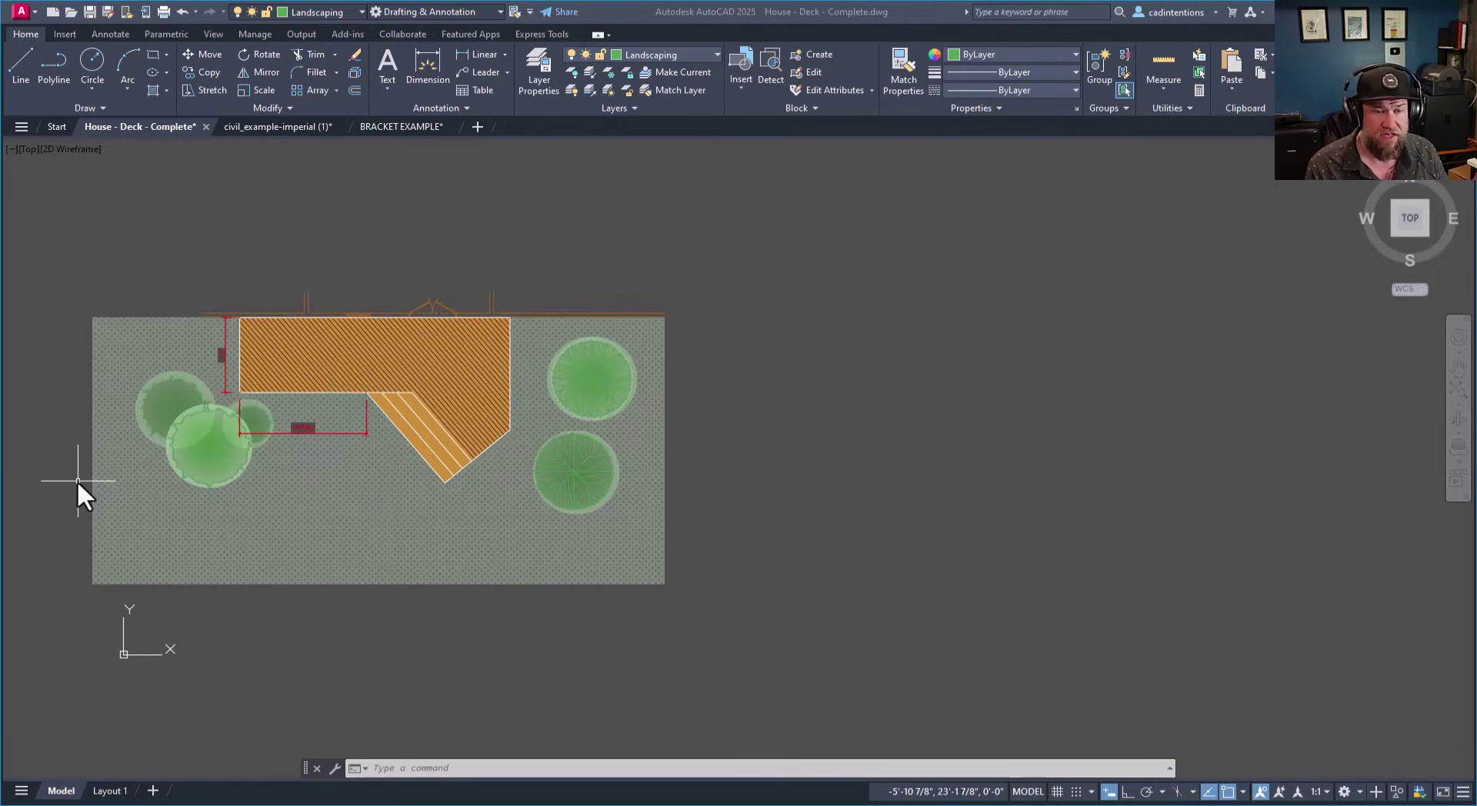
{"action": "middle_click_drag", "start_coordinate": [82, 505], "coordinate": [111, 463]}
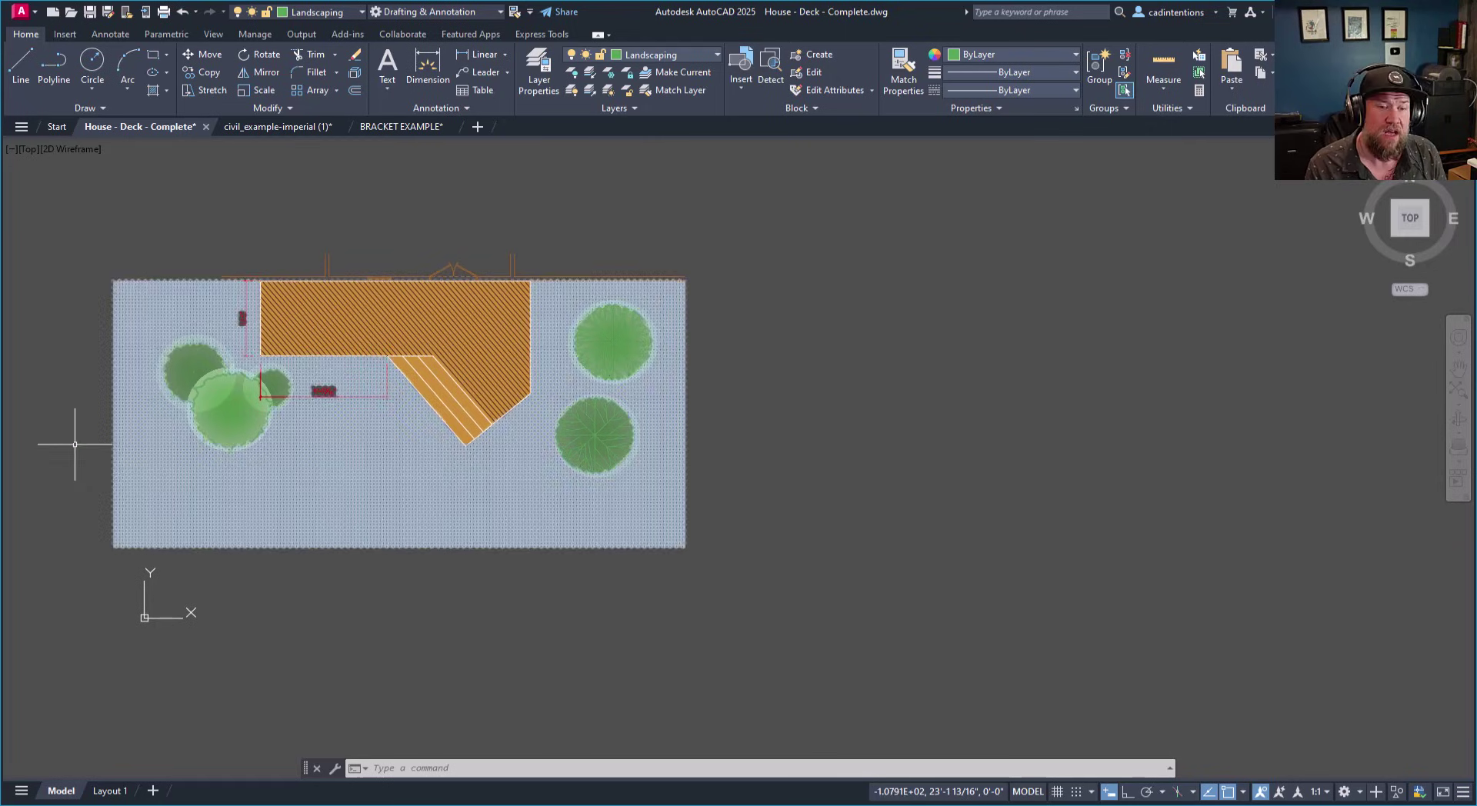
{"action": "scroll", "coordinate": [62, 442], "scroll_direction": "up", "scroll_amount": 2}
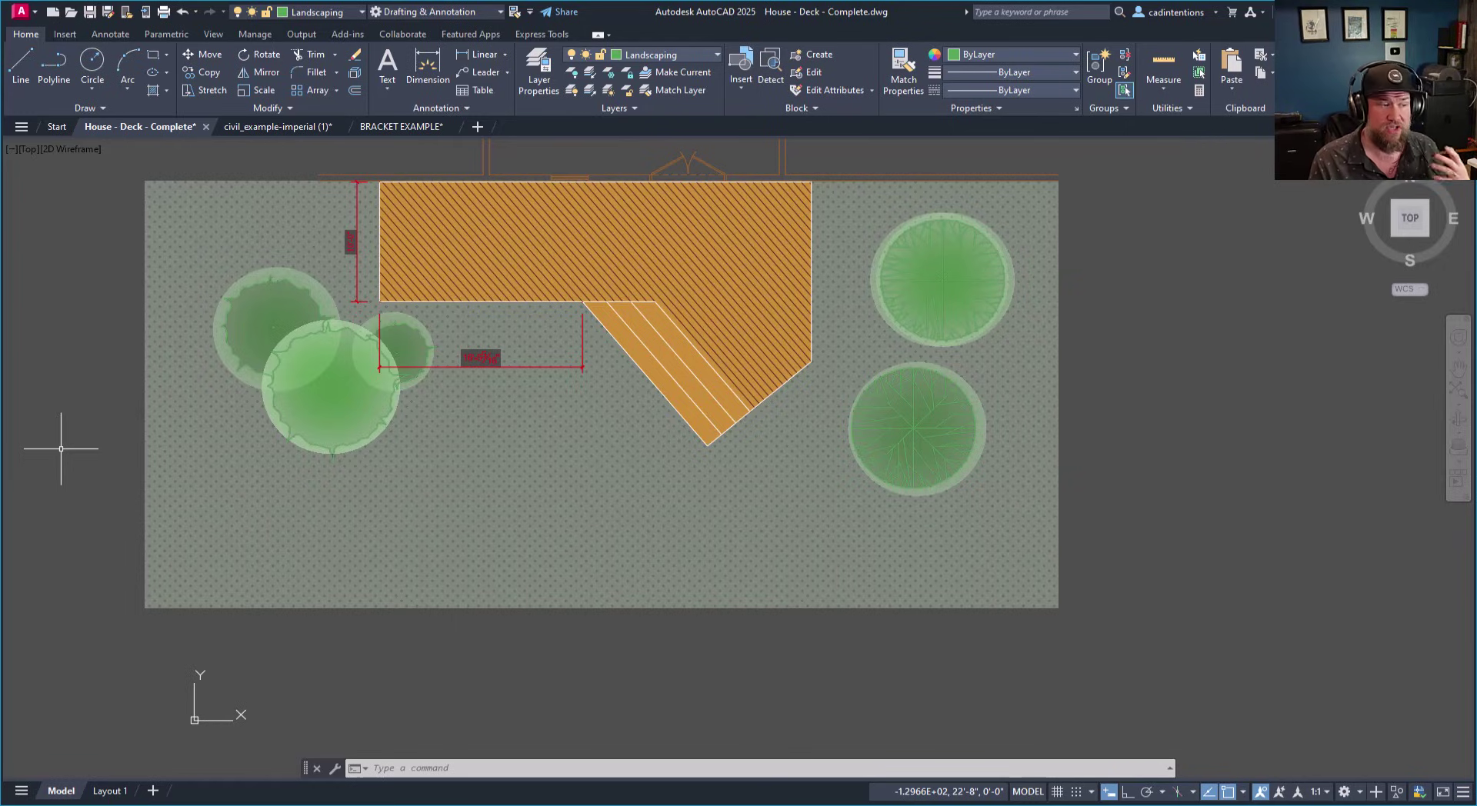
{"action": "left_click", "coordinate": [292, 600]}
{"action": "key", "text": "Escape"}
{"action": "key", "text": "Escape"}
{"action": "key", "text": "Escape"}
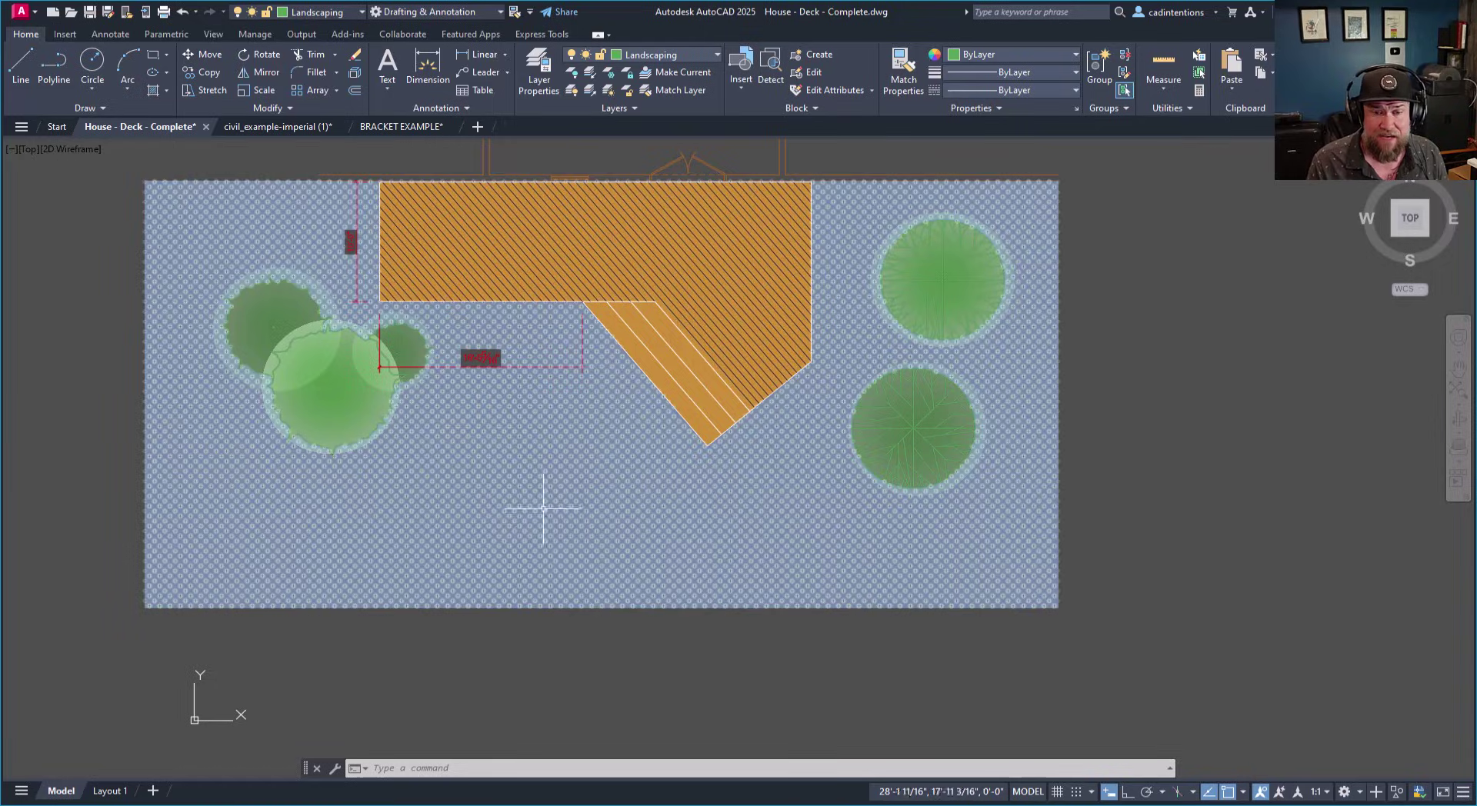
Delete the lawn hatch that surrounds the deck and the trees.
{"action": "left_click", "coordinate": [613, 675]}
{"action": "left_click", "coordinate": [528, 683]}
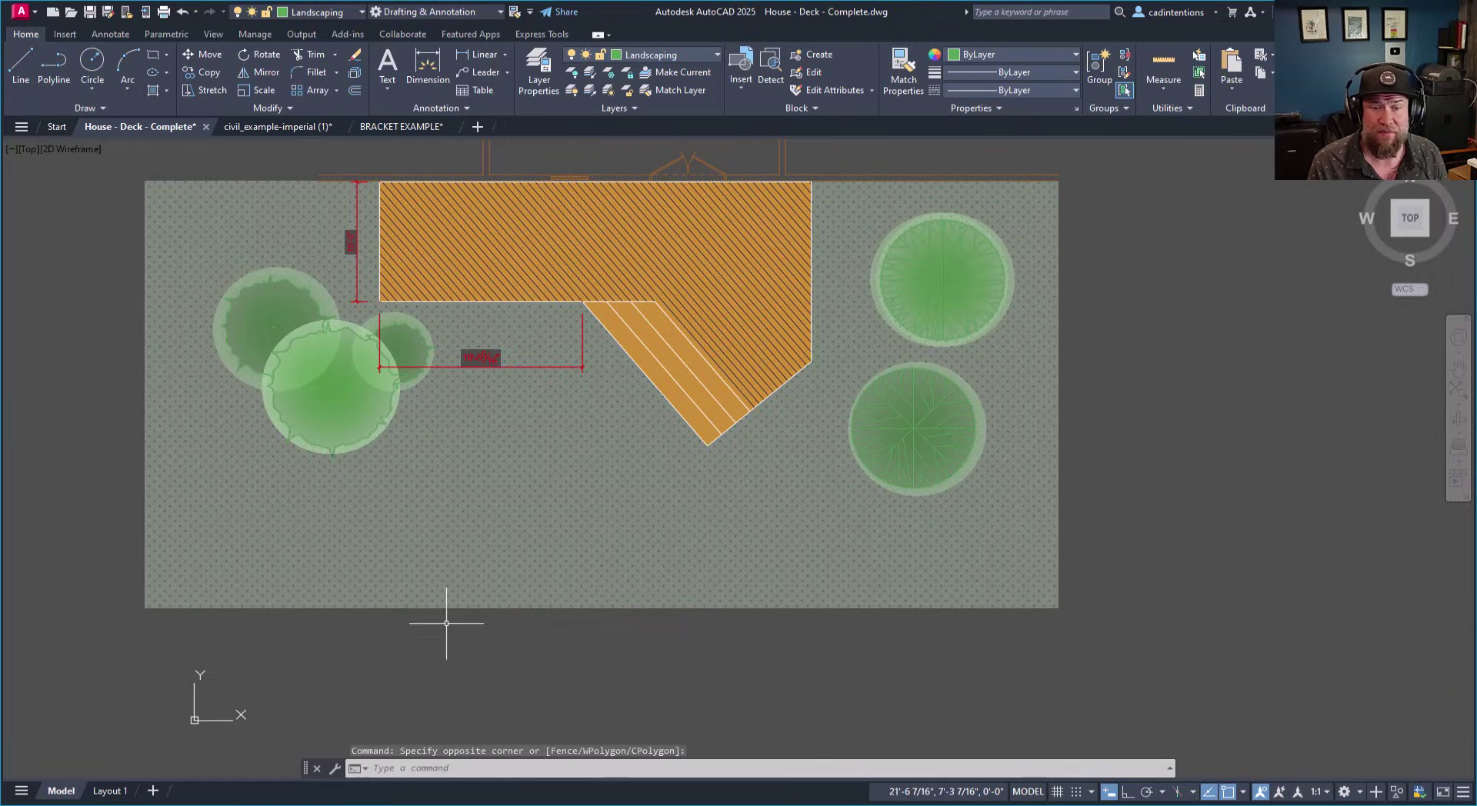
{"action": "left_click", "coordinate": [396, 542]}
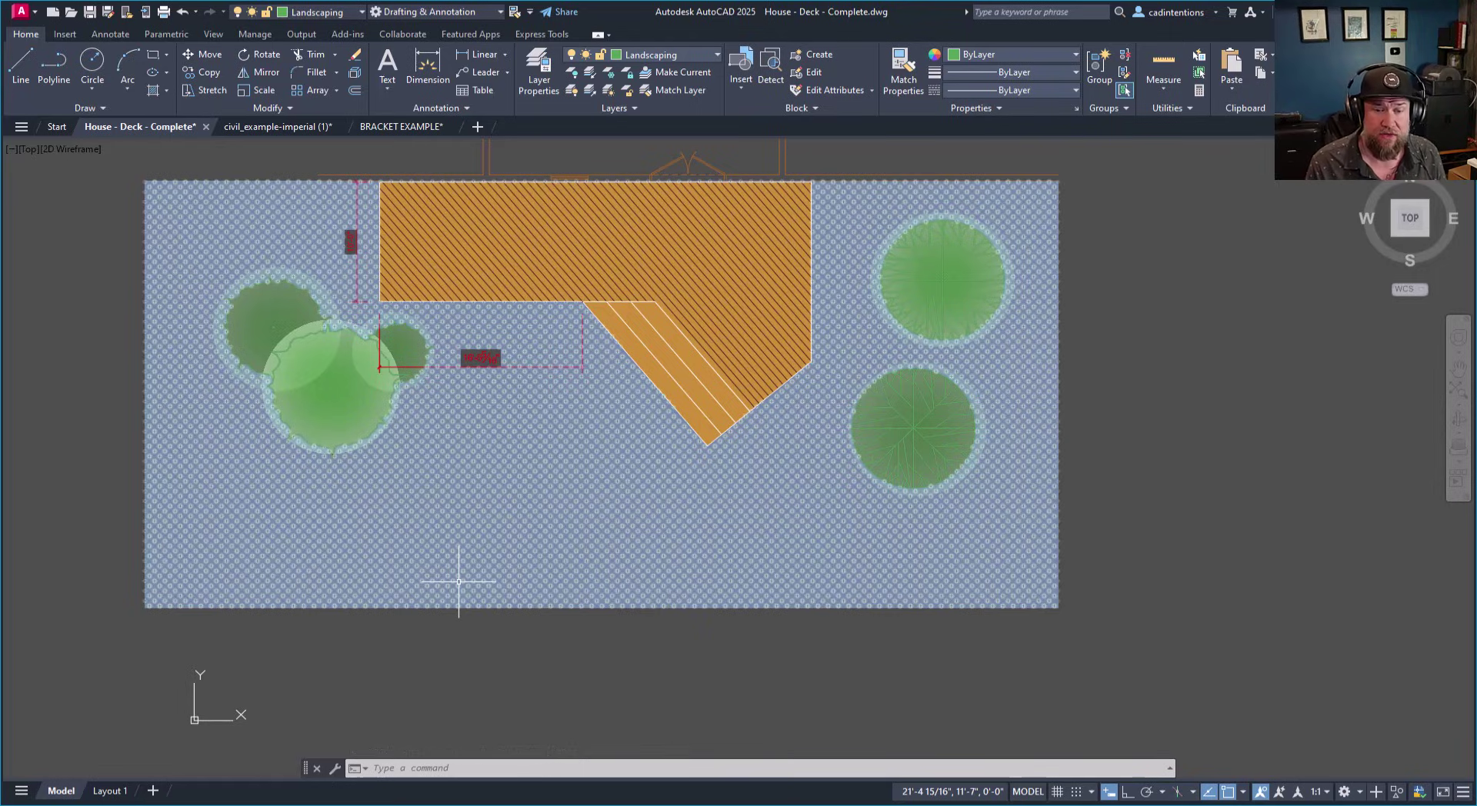
{"action": "key", "text": "Delete"}
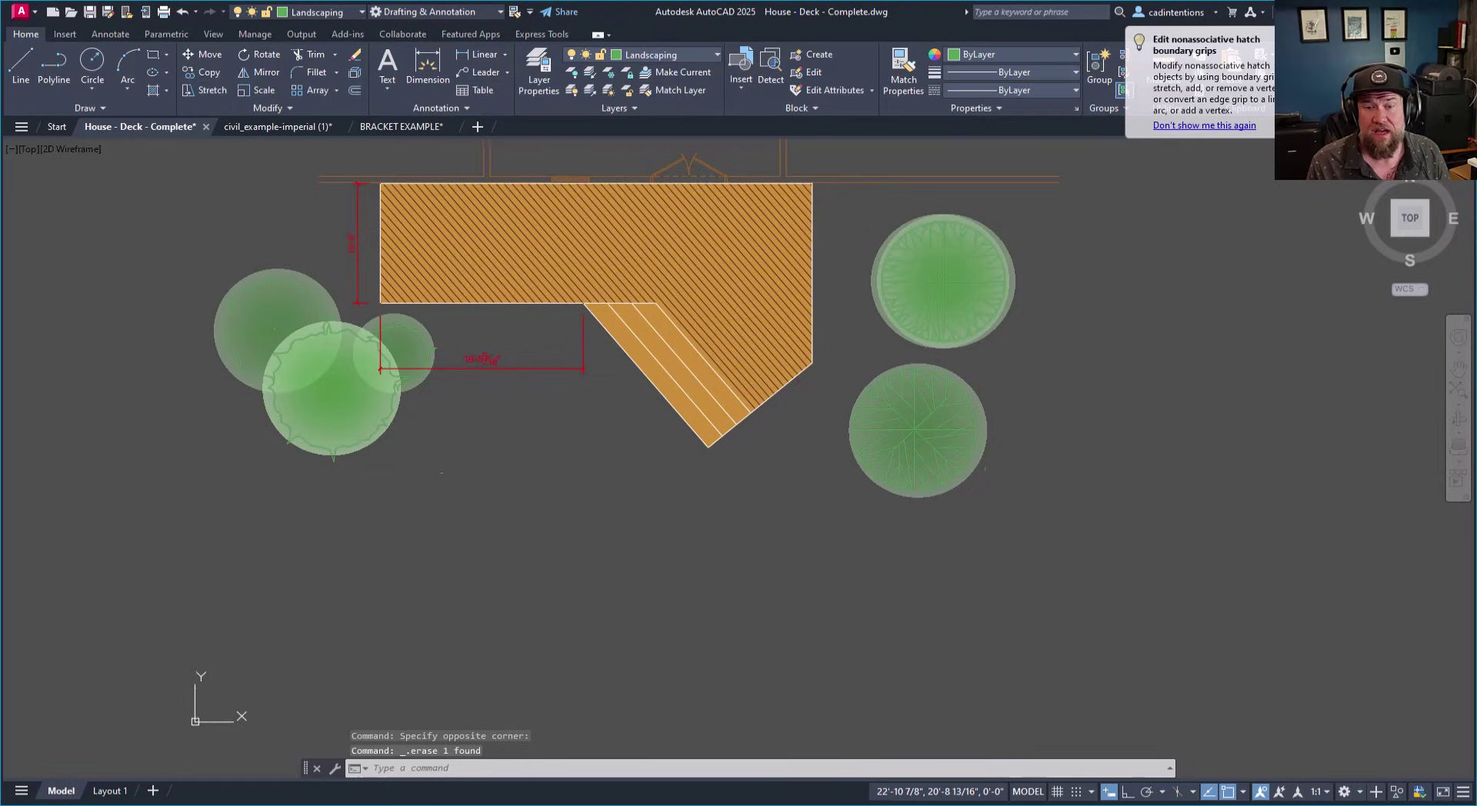
{"action": "key", "text": "Escape"}
{"action": "key", "text": "Escape"}
{"action": "key", "text": "Escape"}
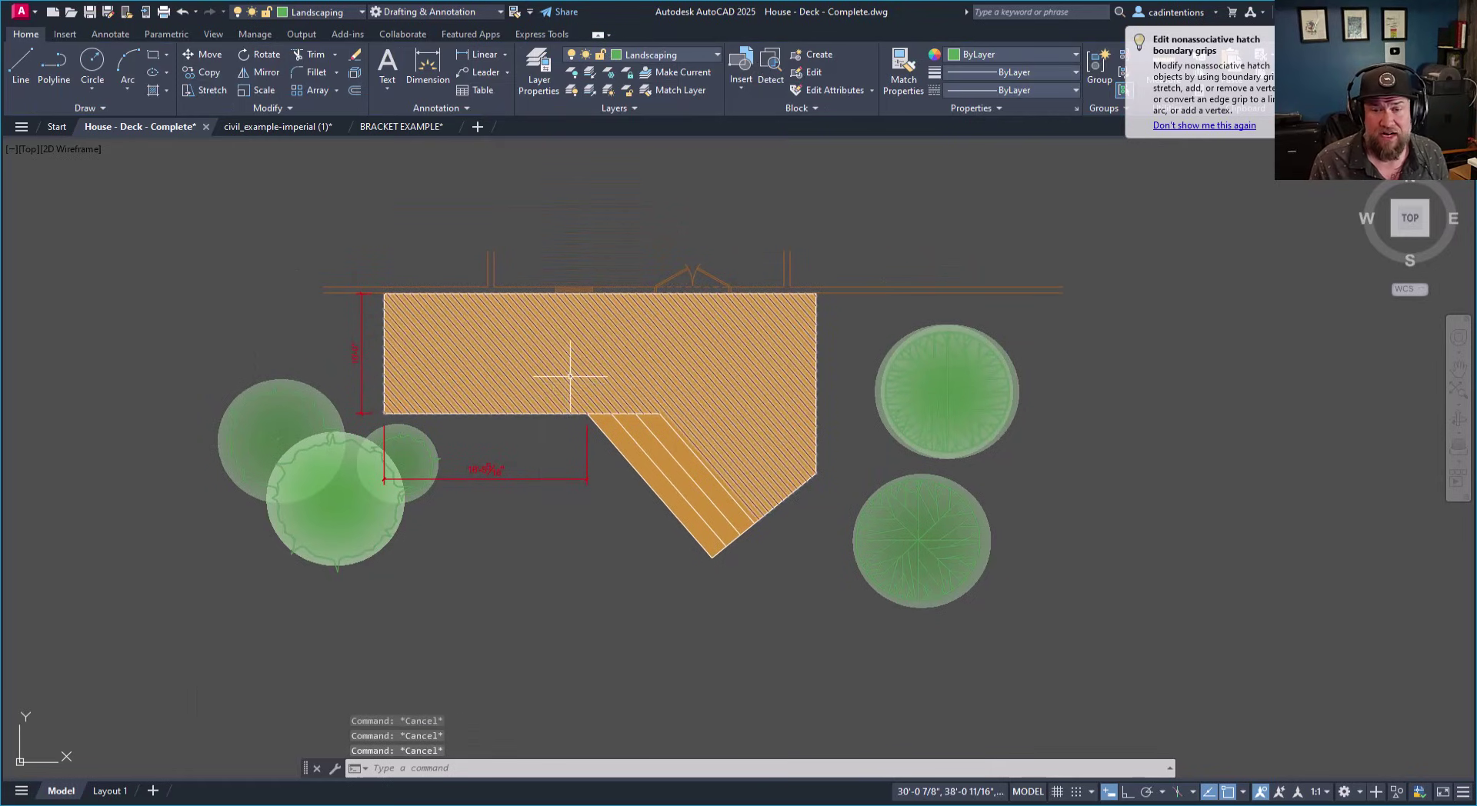
Delete the three round gradient fills from the tree cluster beside the deck, keeping the tree outlines.
{"action": "scroll", "coordinate": [375, 520], "scroll_direction": "up", "scroll_amount": 2}
{"action": "middle_click_drag", "start_coordinate": [375, 522], "coordinate": [461, 487]}
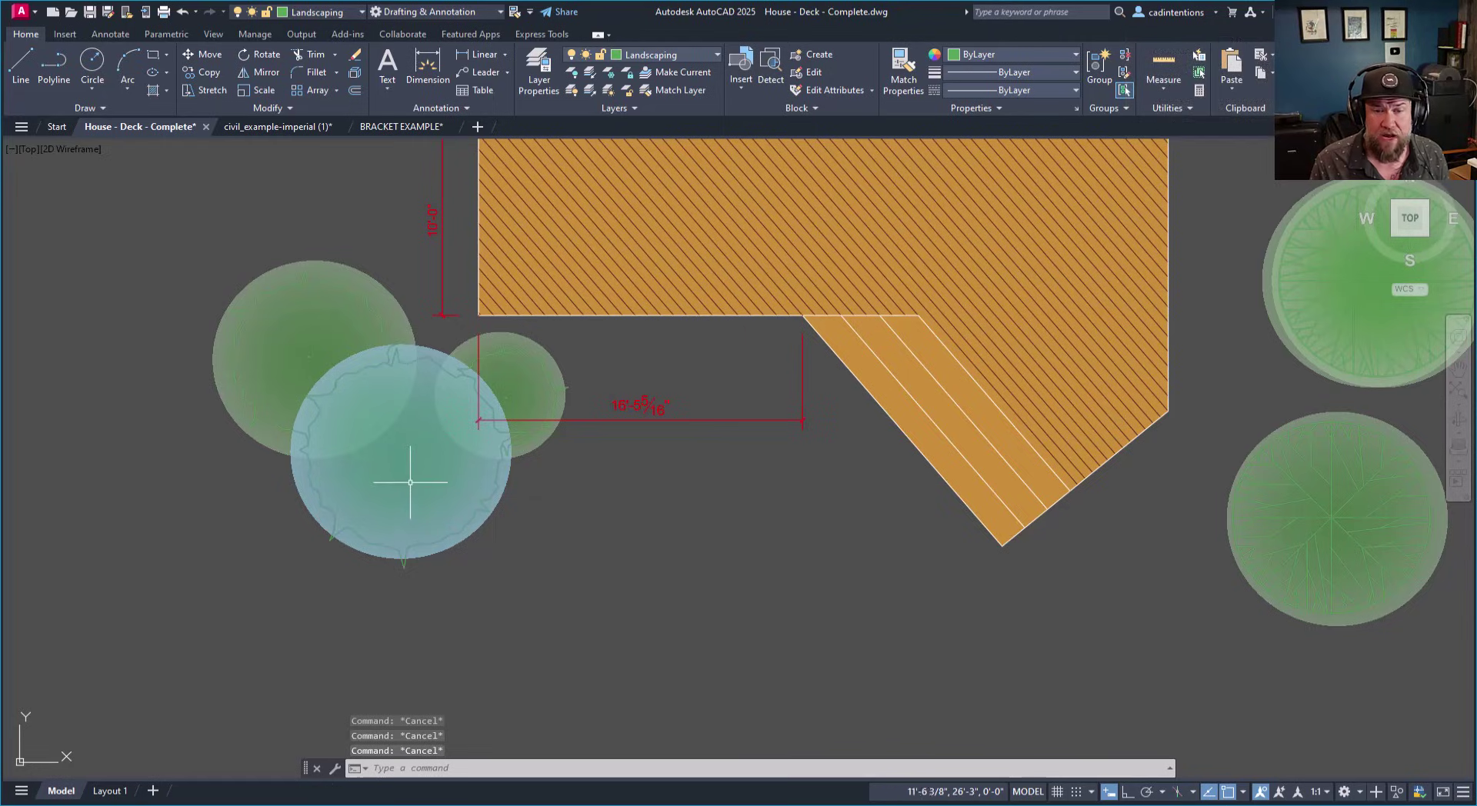
{"action": "middle_click_drag", "start_coordinate": [410, 483], "coordinate": [419, 525]}
{"action": "left_click", "coordinate": [290, 403]}
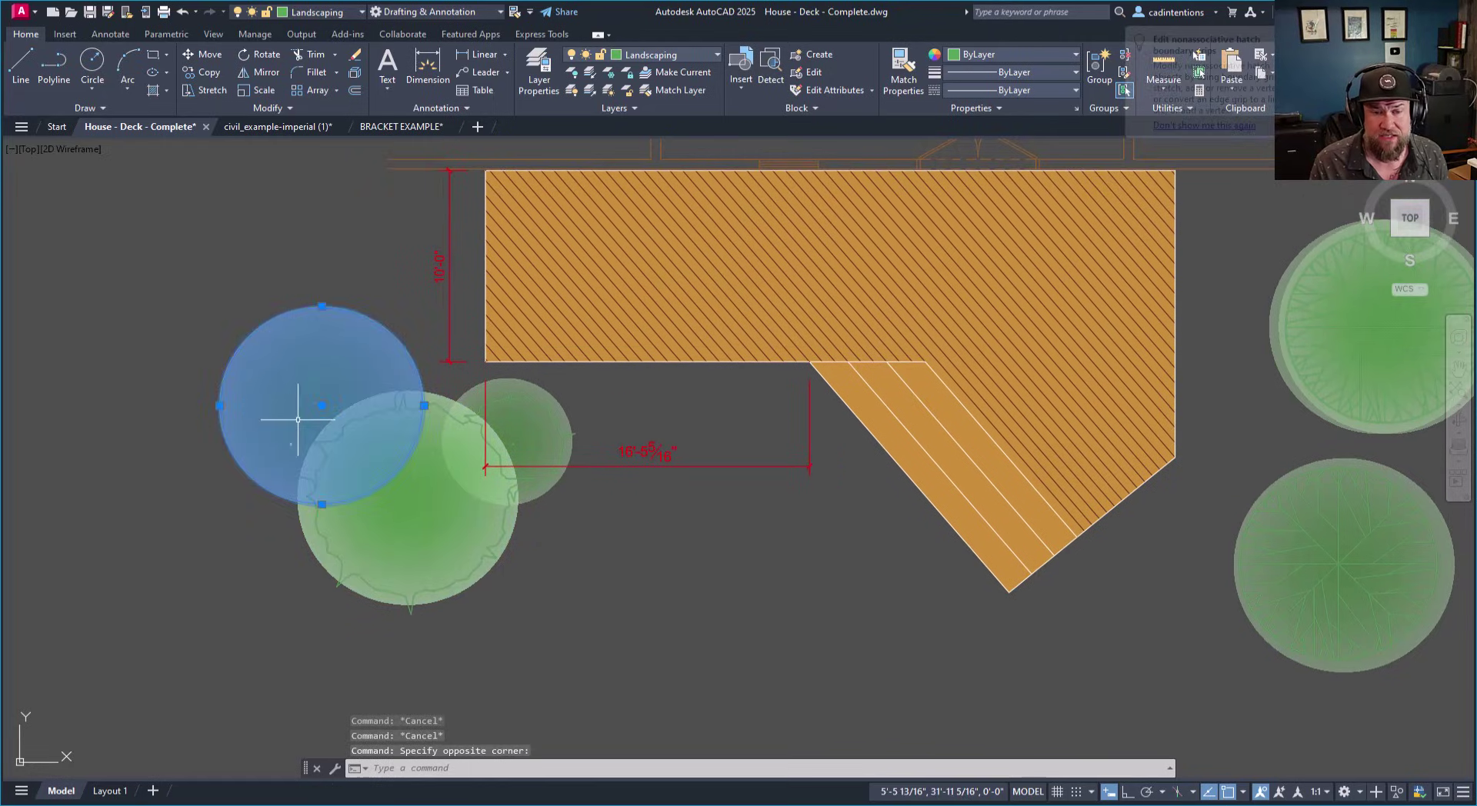
{"action": "key", "text": "Delete"}
{"action": "left_click", "coordinate": [396, 500]}
{"action": "key", "text": "Delete"}
{"action": "left_click", "coordinate": [524, 442]}
{"action": "key", "text": "Delete"}
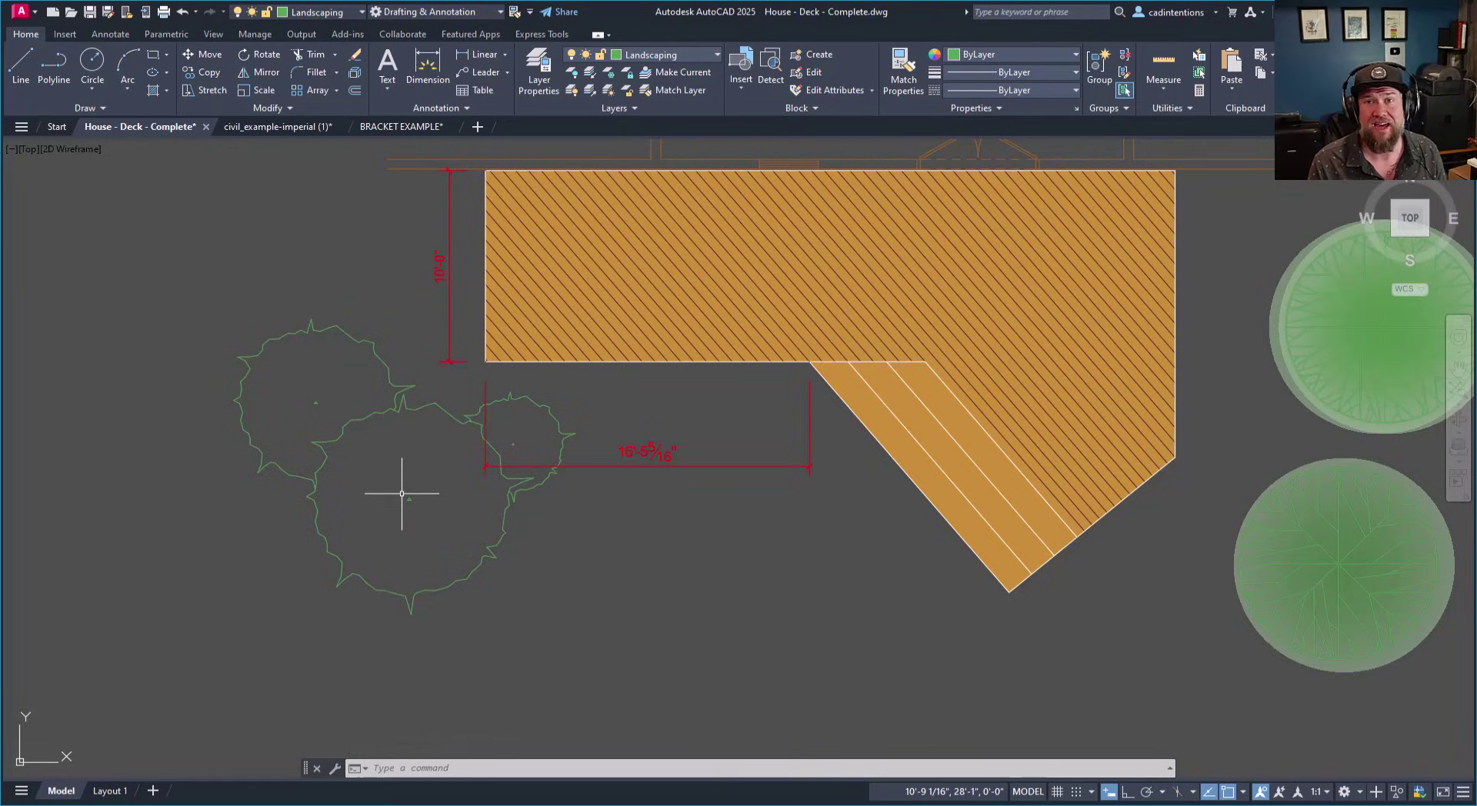
{"action": "middle_click_drag", "start_coordinate": [436, 493], "coordinate": [404, 481]}
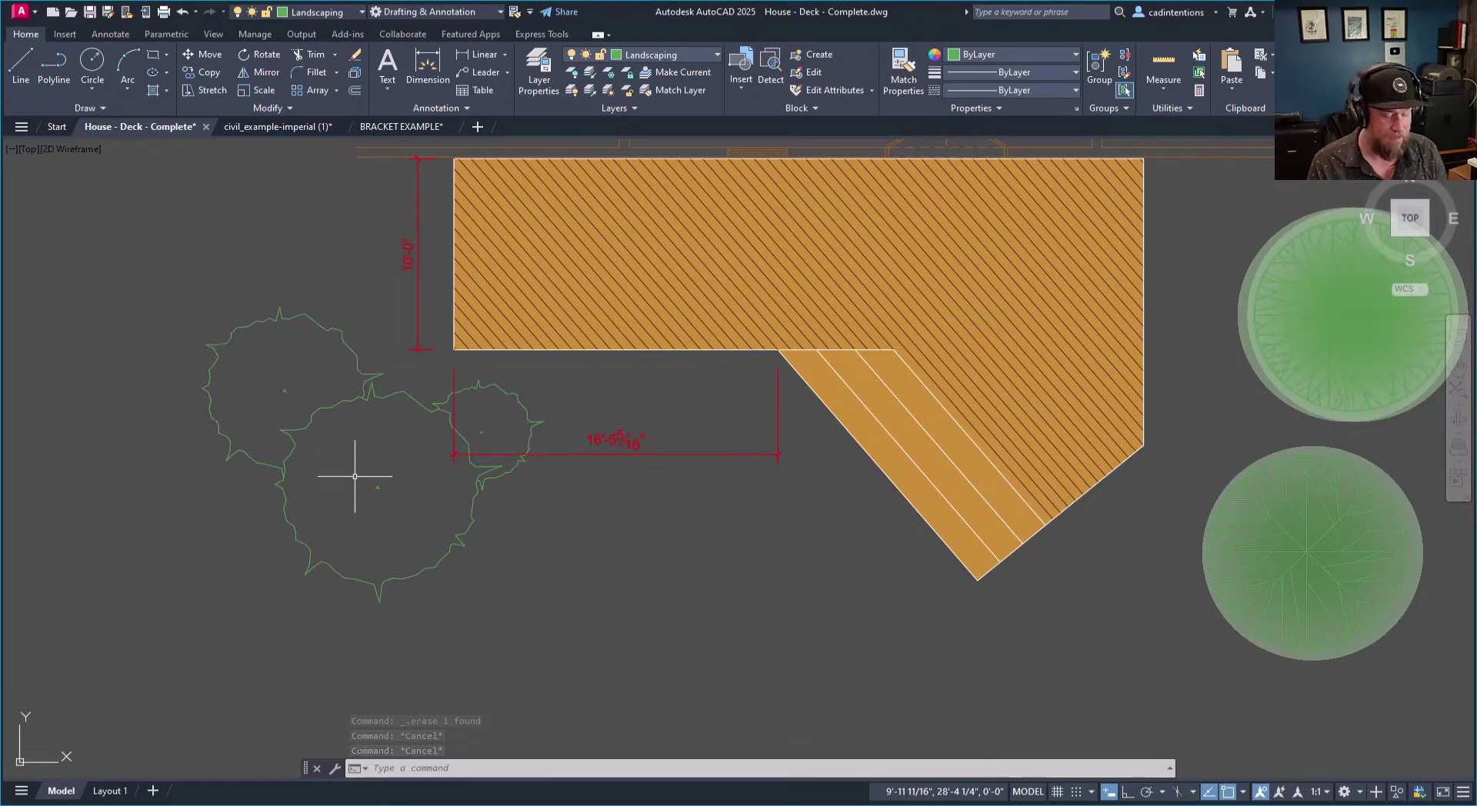
{"action": "middle_click_drag", "start_coordinate": [346, 470], "coordinate": [365, 459]}
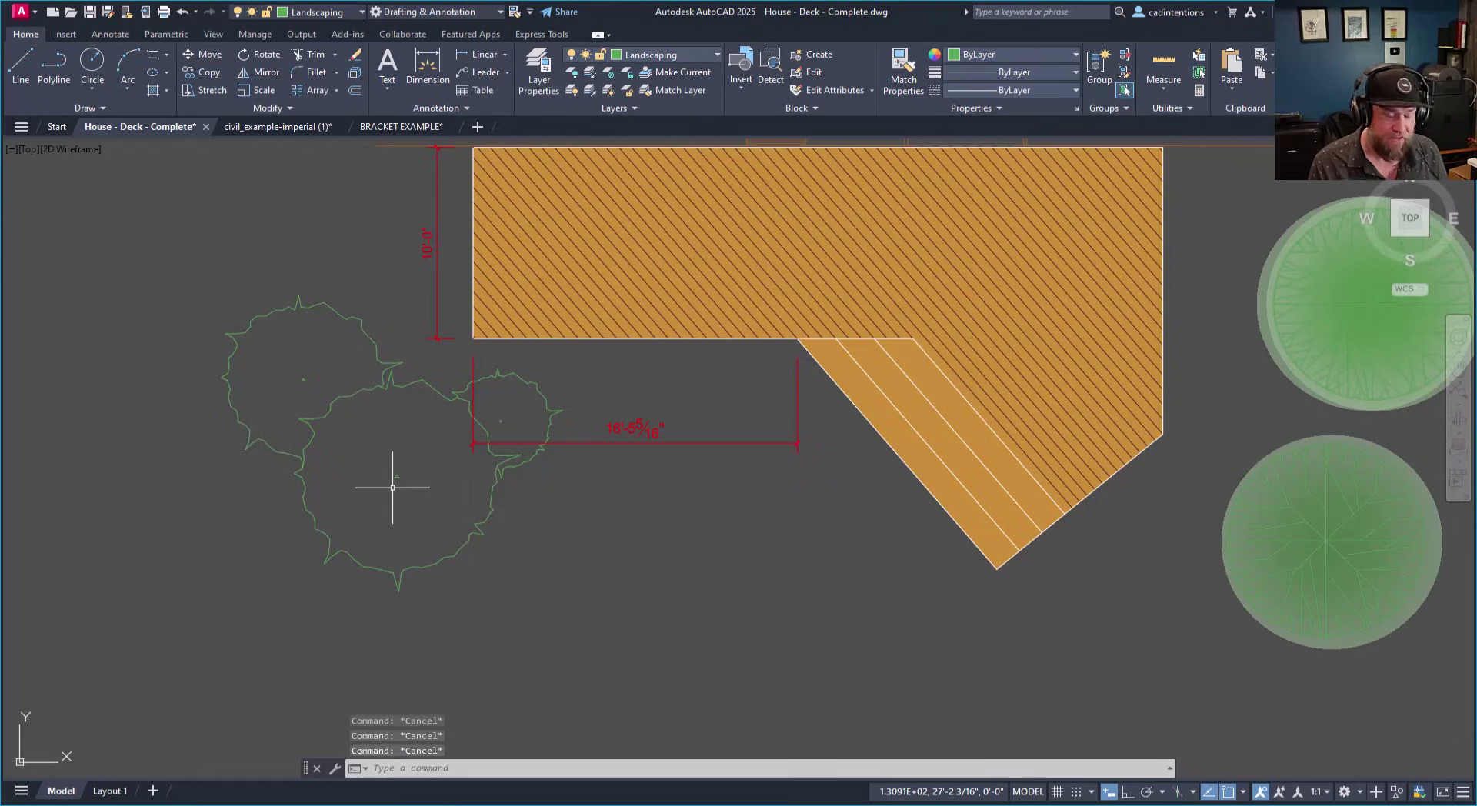
{"action": "type", "text": "h"}
{"action": "key", "text": "Return"}
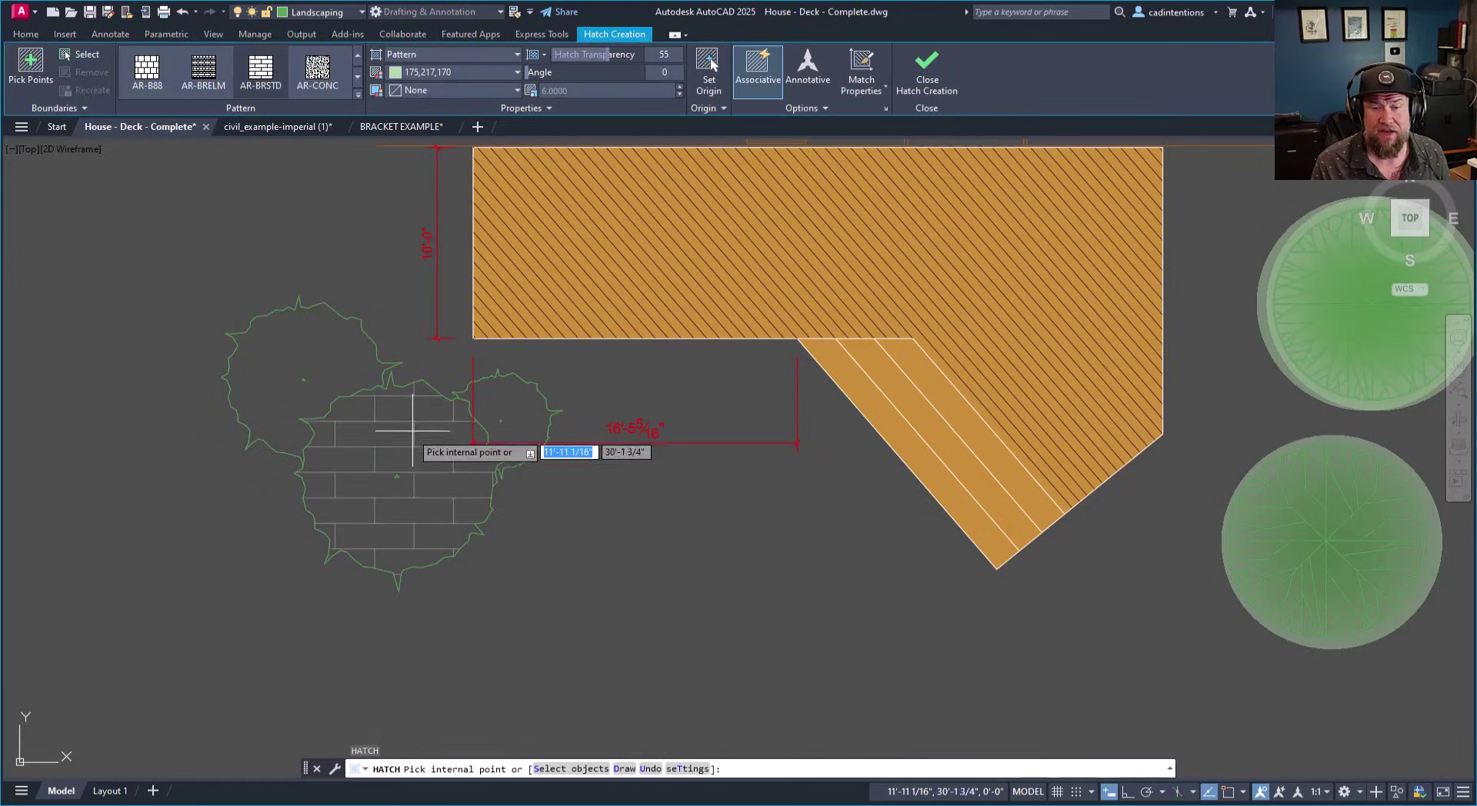
{"action": "key", "text": "Escape"}
{"action": "key", "text": "Escape"}
{"action": "key", "text": "Escape"}
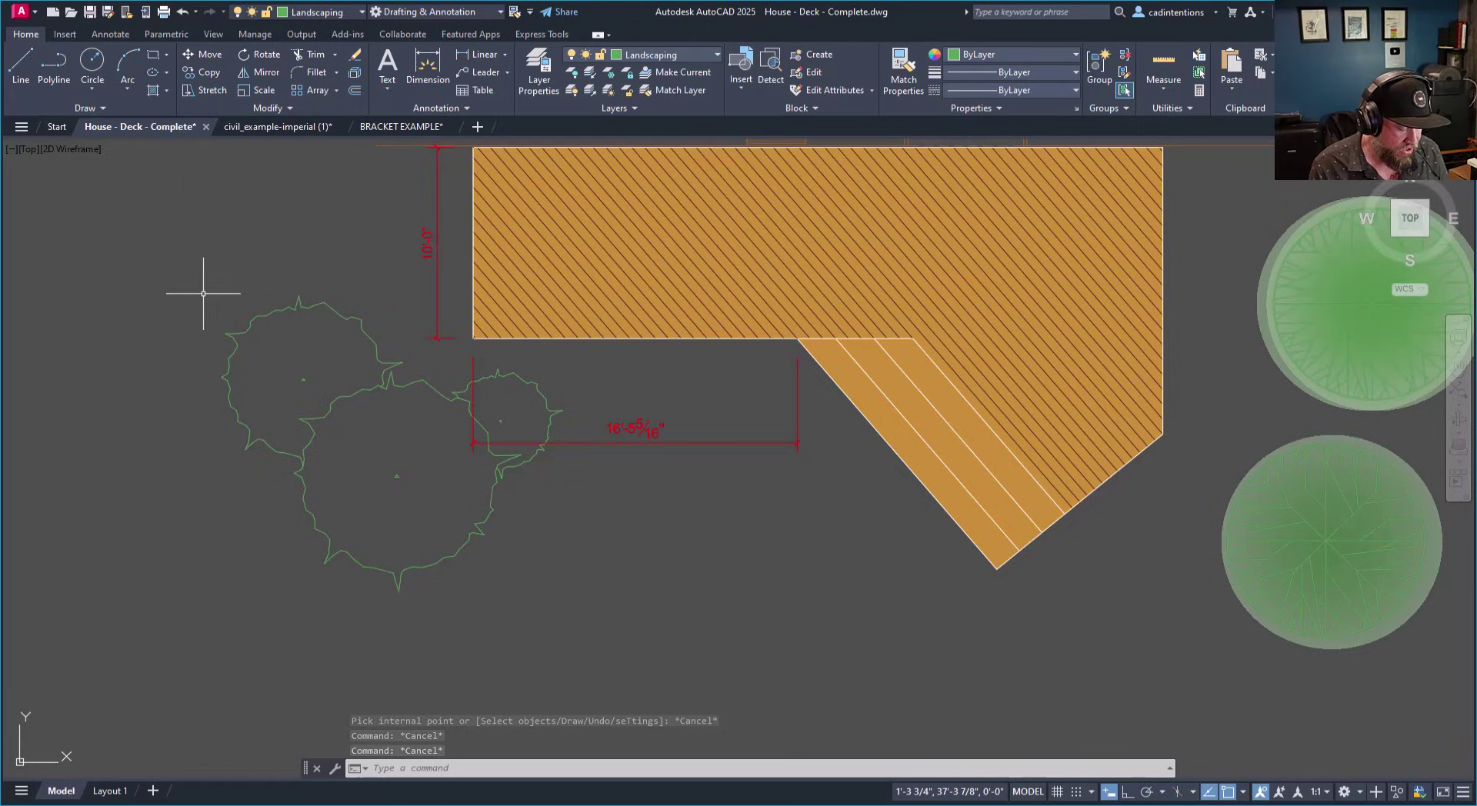
Draw a circle from the centre point of the cluster's upper-left tree, just enclosing the tree's outline.
{"action": "type", "text": "c"}
{"action": "key", "text": "Return"}
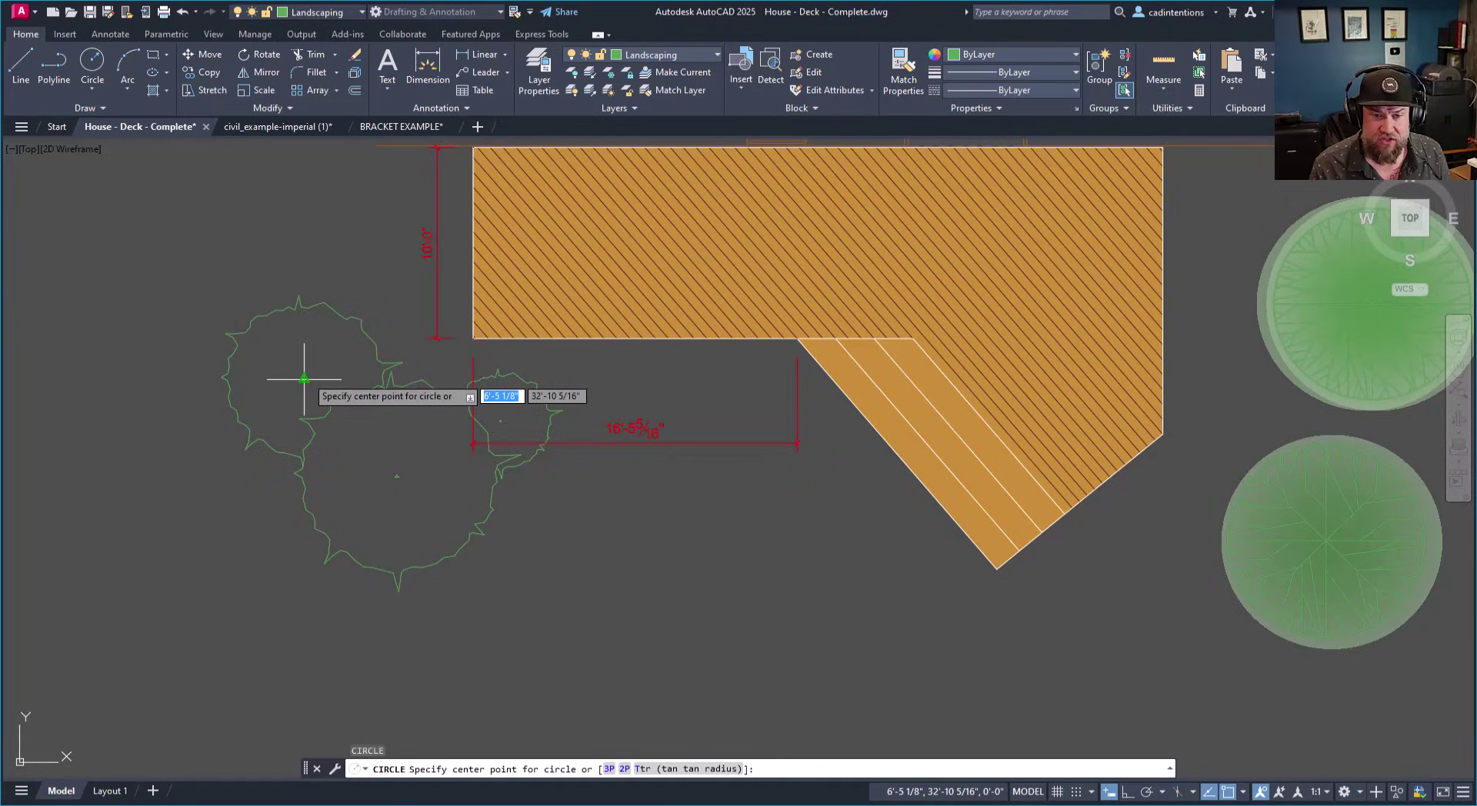
{"action": "left_click", "coordinate": [304, 379]}
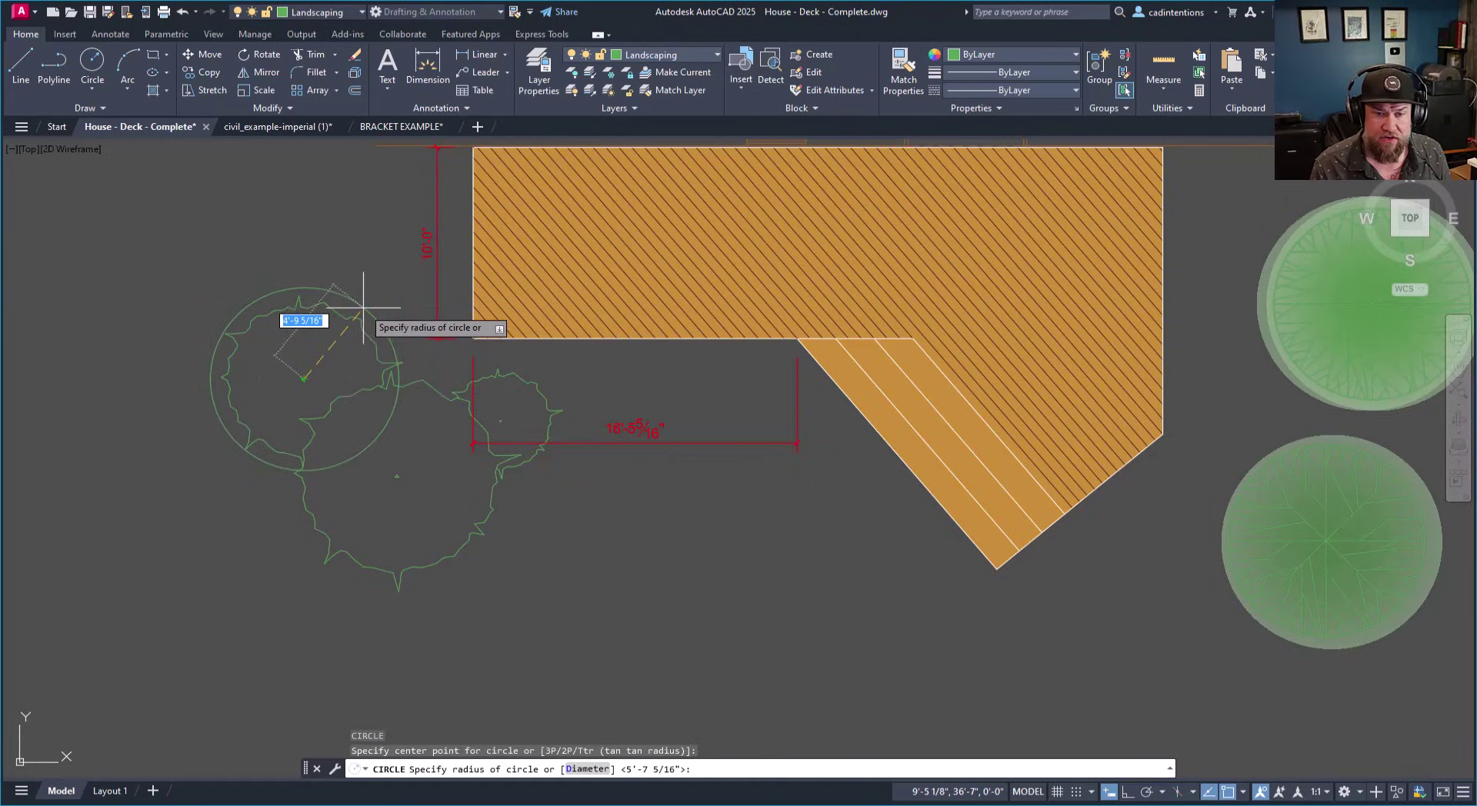
{"action": "key", "text": "Escape"}
{"action": "key", "text": "Escape"}
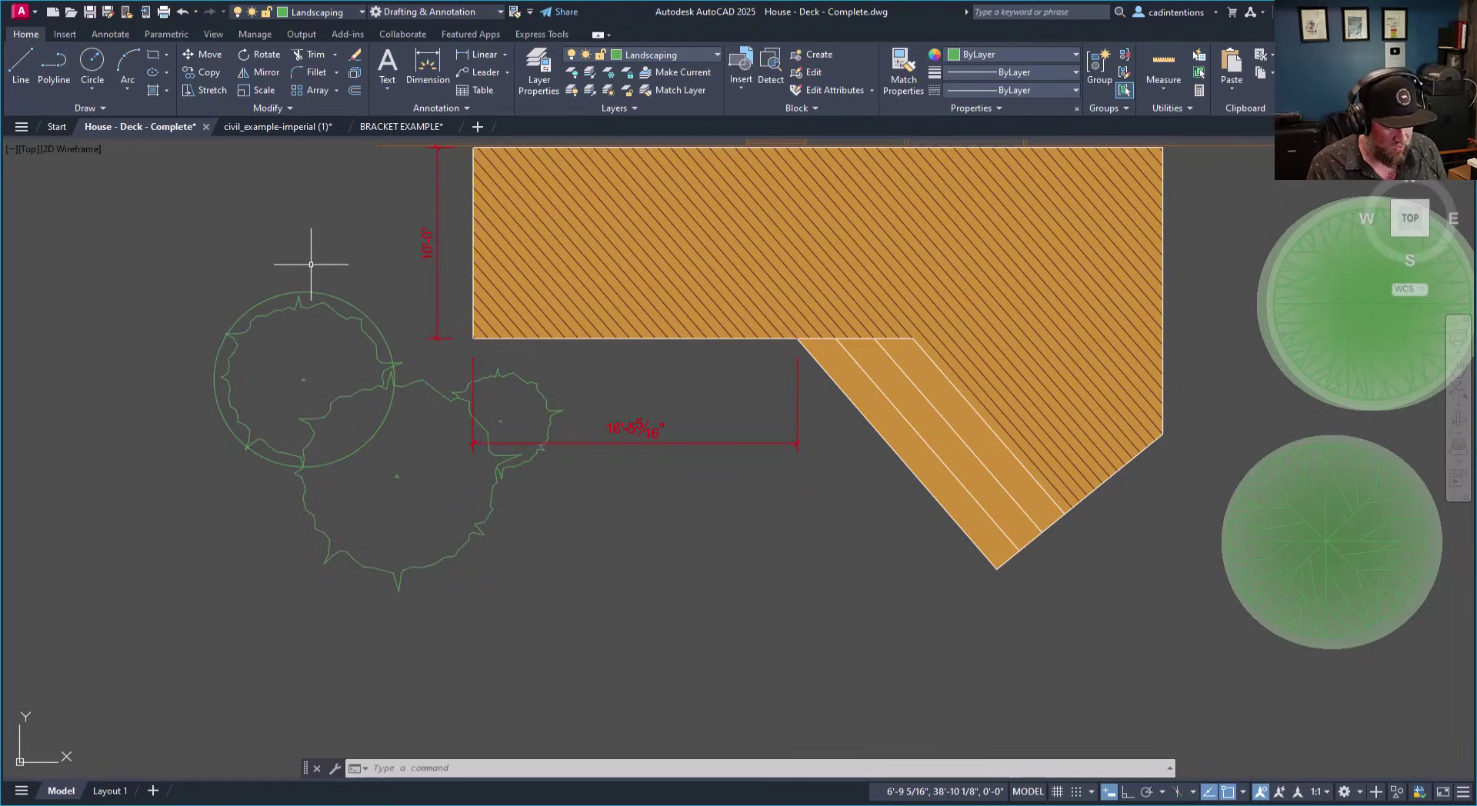
Hatch the new circle as a selected boundary object, using the SOLID pattern.
{"action": "type", "text": "h"}
{"action": "key", "text": "Return"}
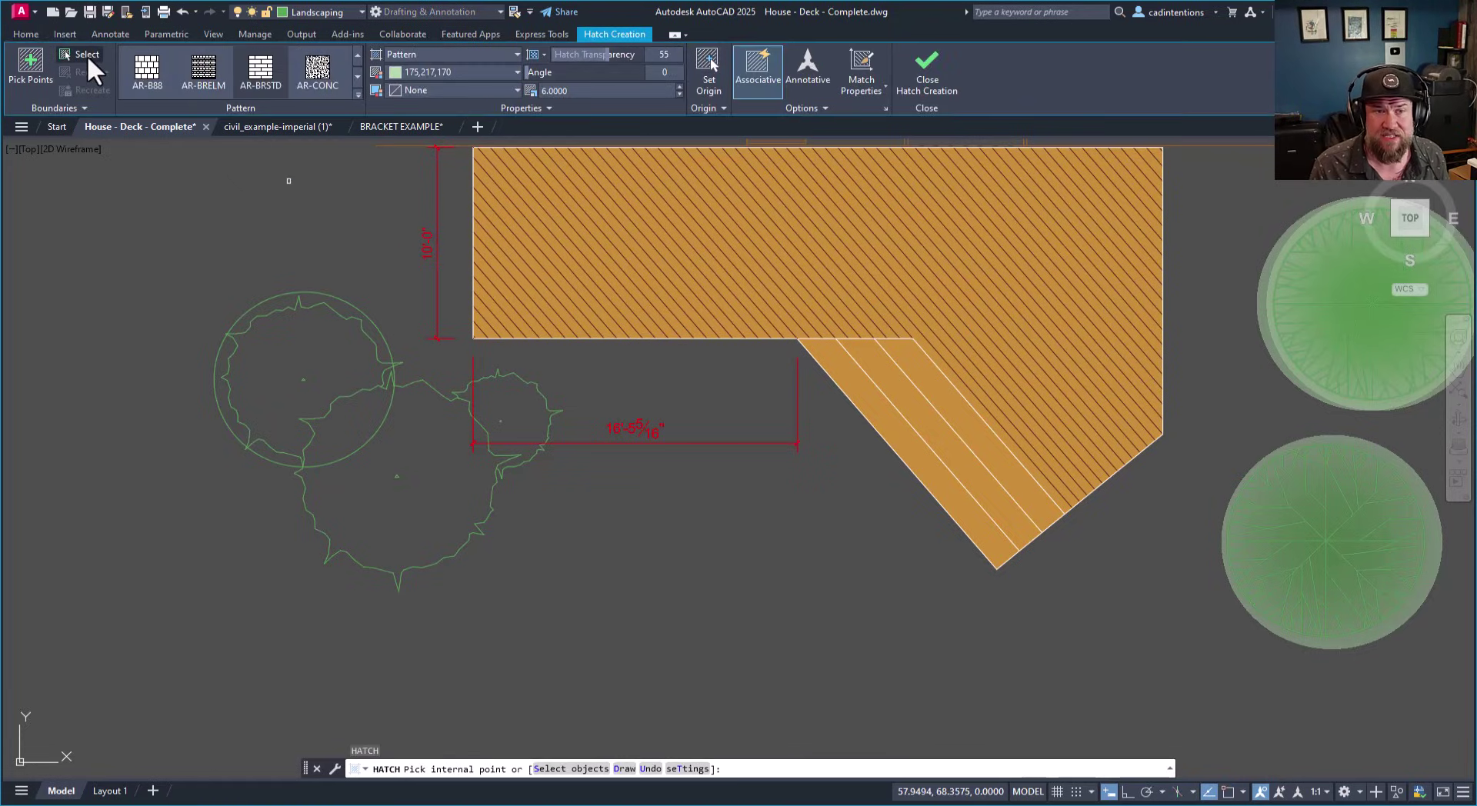
{"action": "left_click", "coordinate": [86, 54]}
{"action": "left_click", "coordinate": [275, 294]}
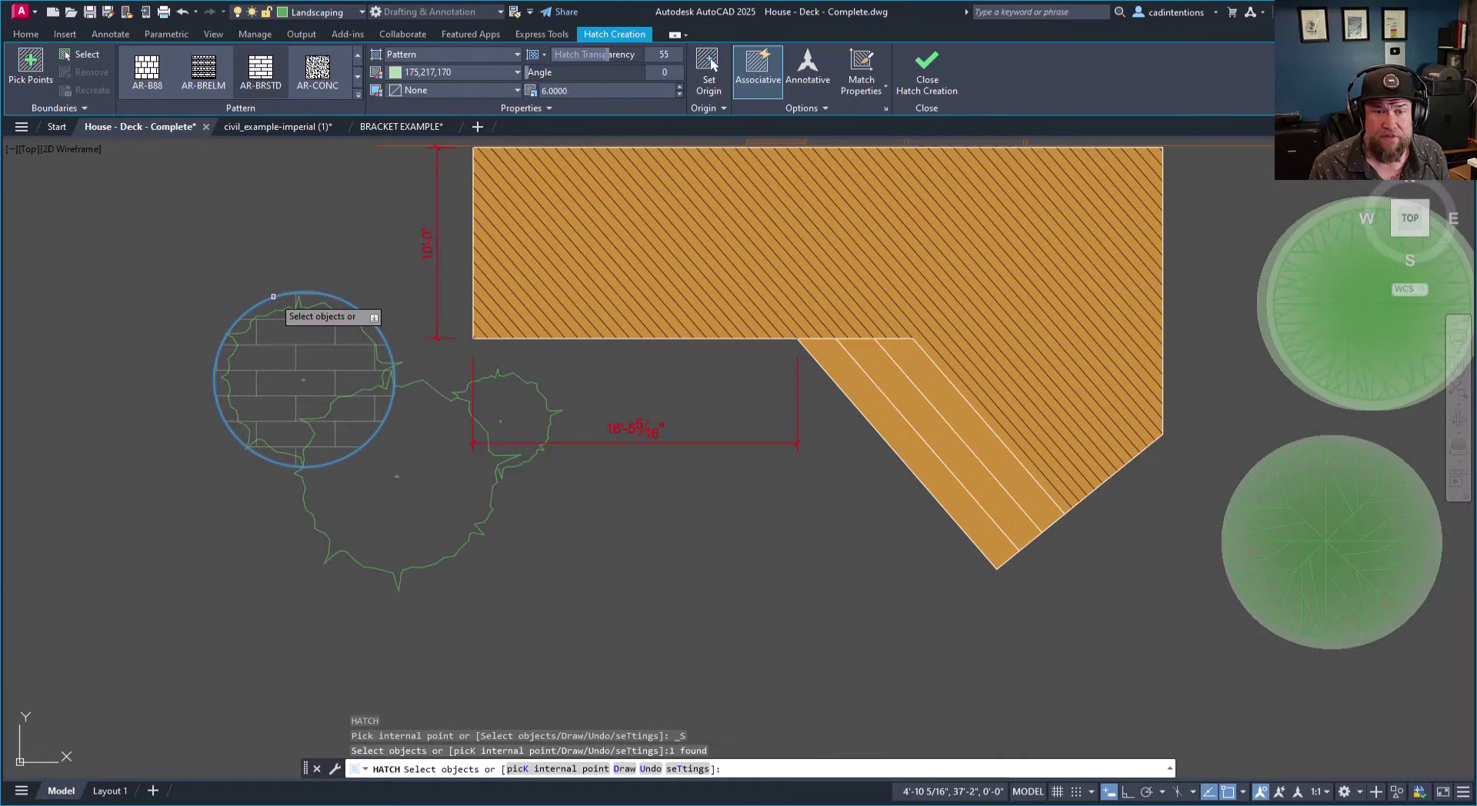
{"action": "left_click", "coordinate": [317, 69]}
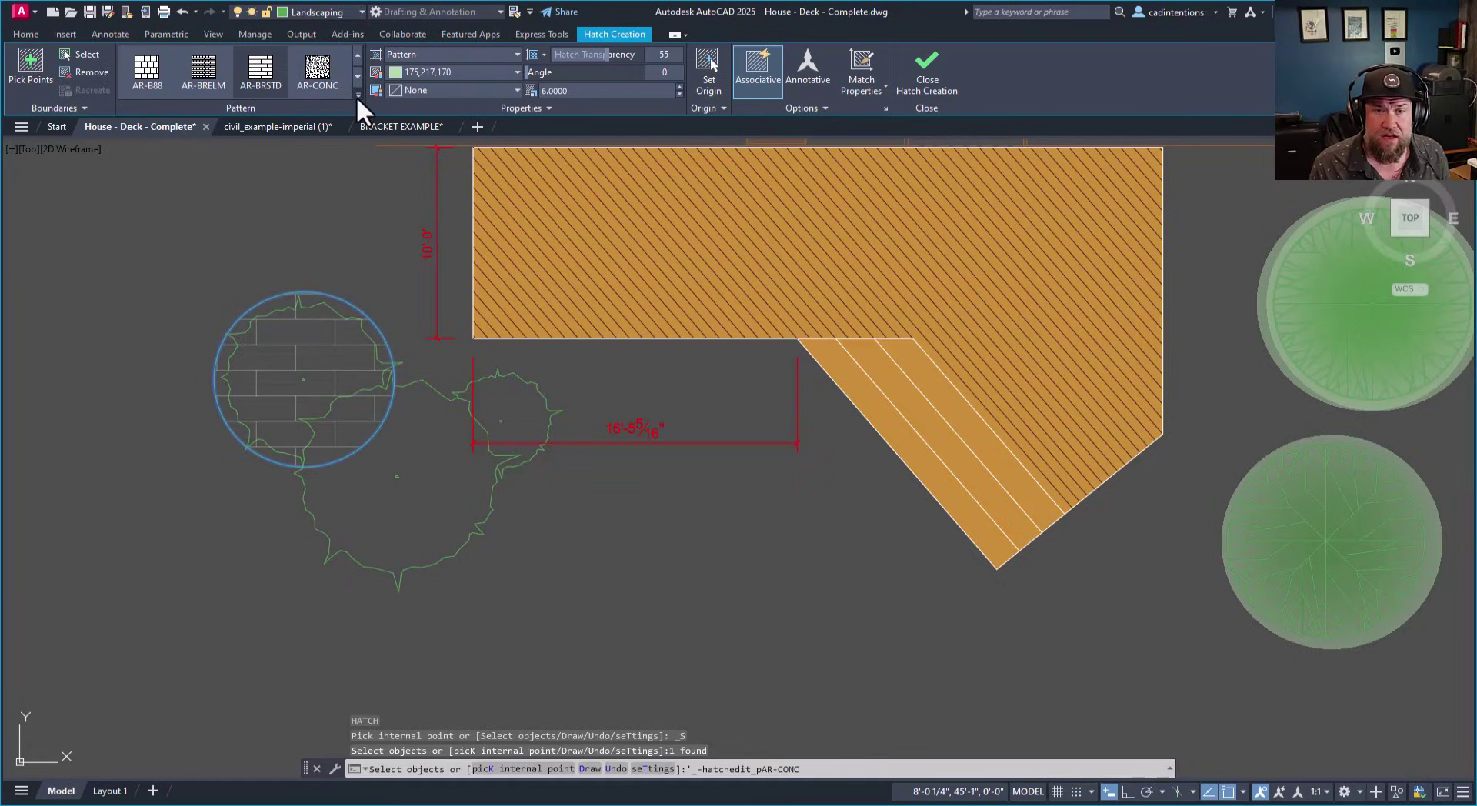
{"action": "left_click", "coordinate": [358, 93]}
{"action": "left_click", "coordinate": [317, 77]}
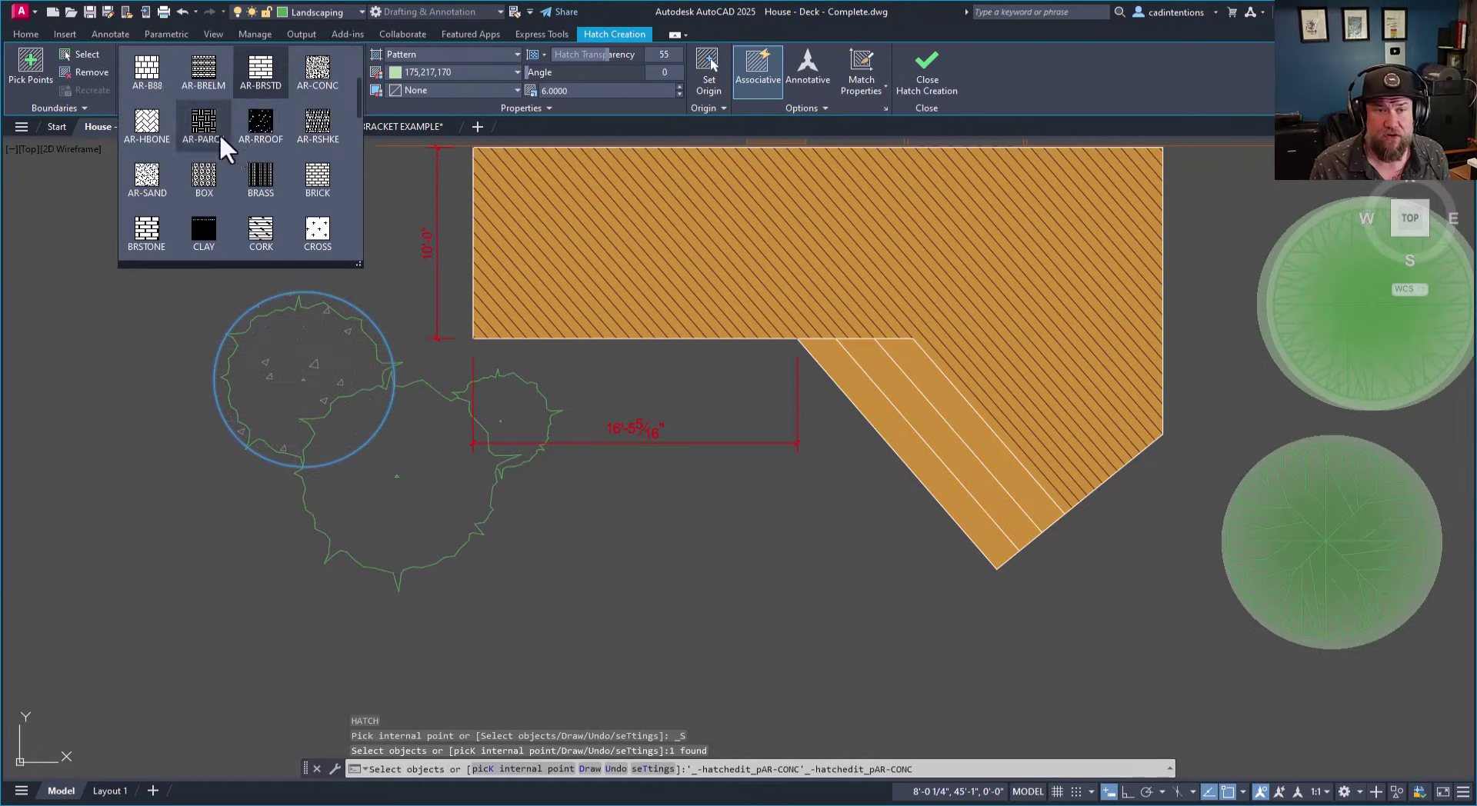
{"action": "scroll", "coordinate": [216, 119], "scroll_direction": "up", "scroll_amount": 3}
{"action": "left_click", "coordinate": [146, 61]}
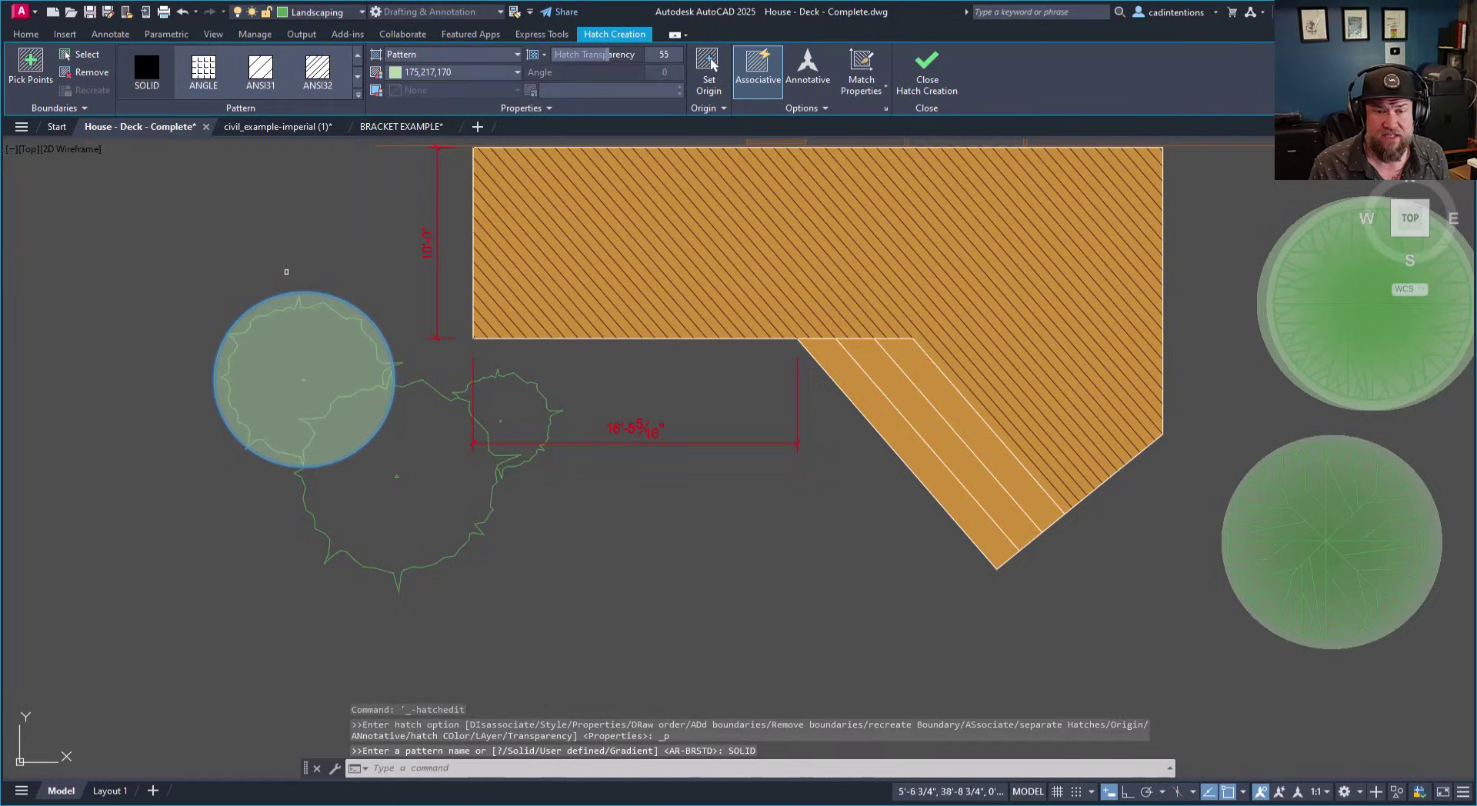
{"action": "key", "text": "Escape"}
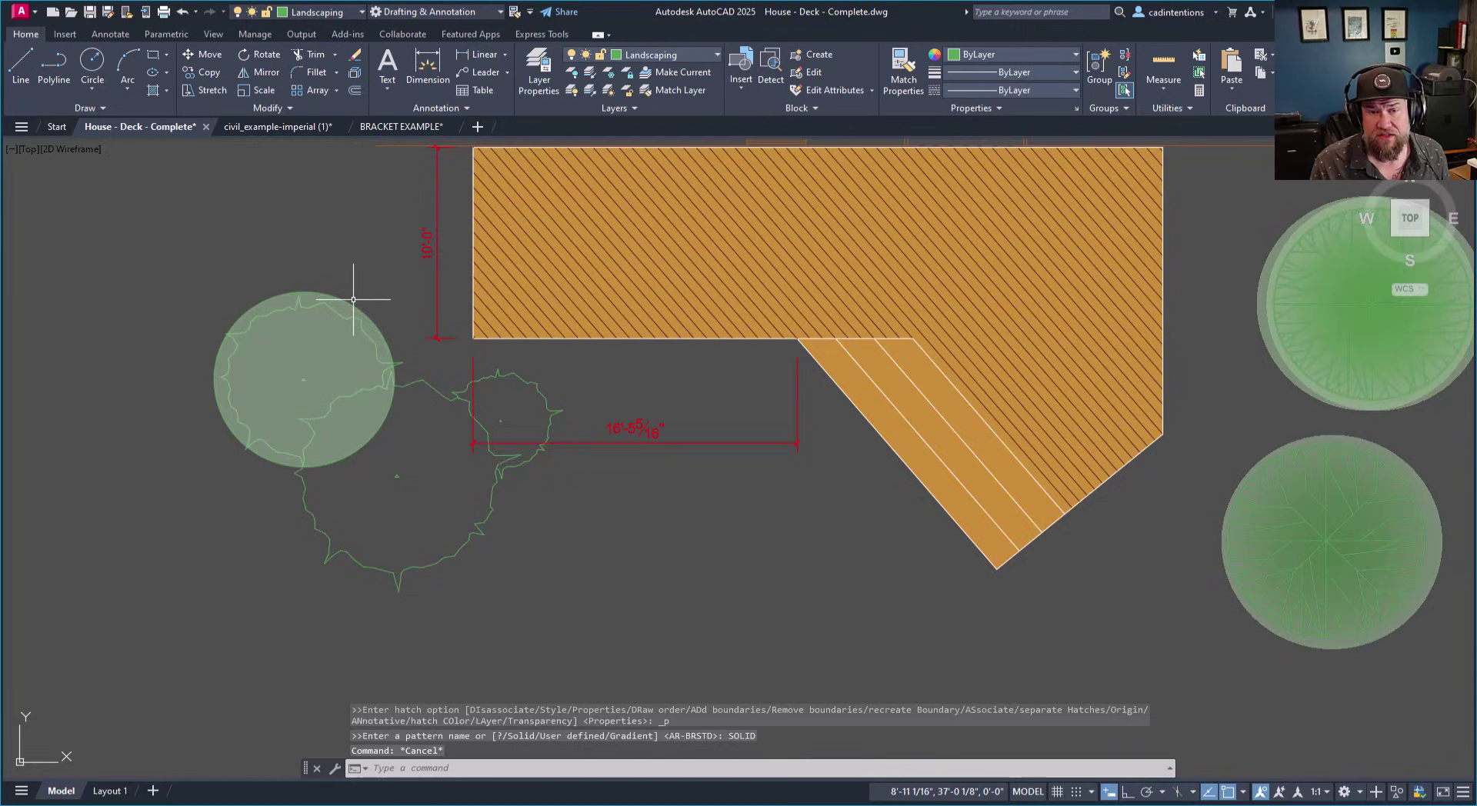
Change the circle's solid hatch to a Gradient type with the GR_INVCYL pattern.
{"action": "left_click", "coordinate": [307, 353]}
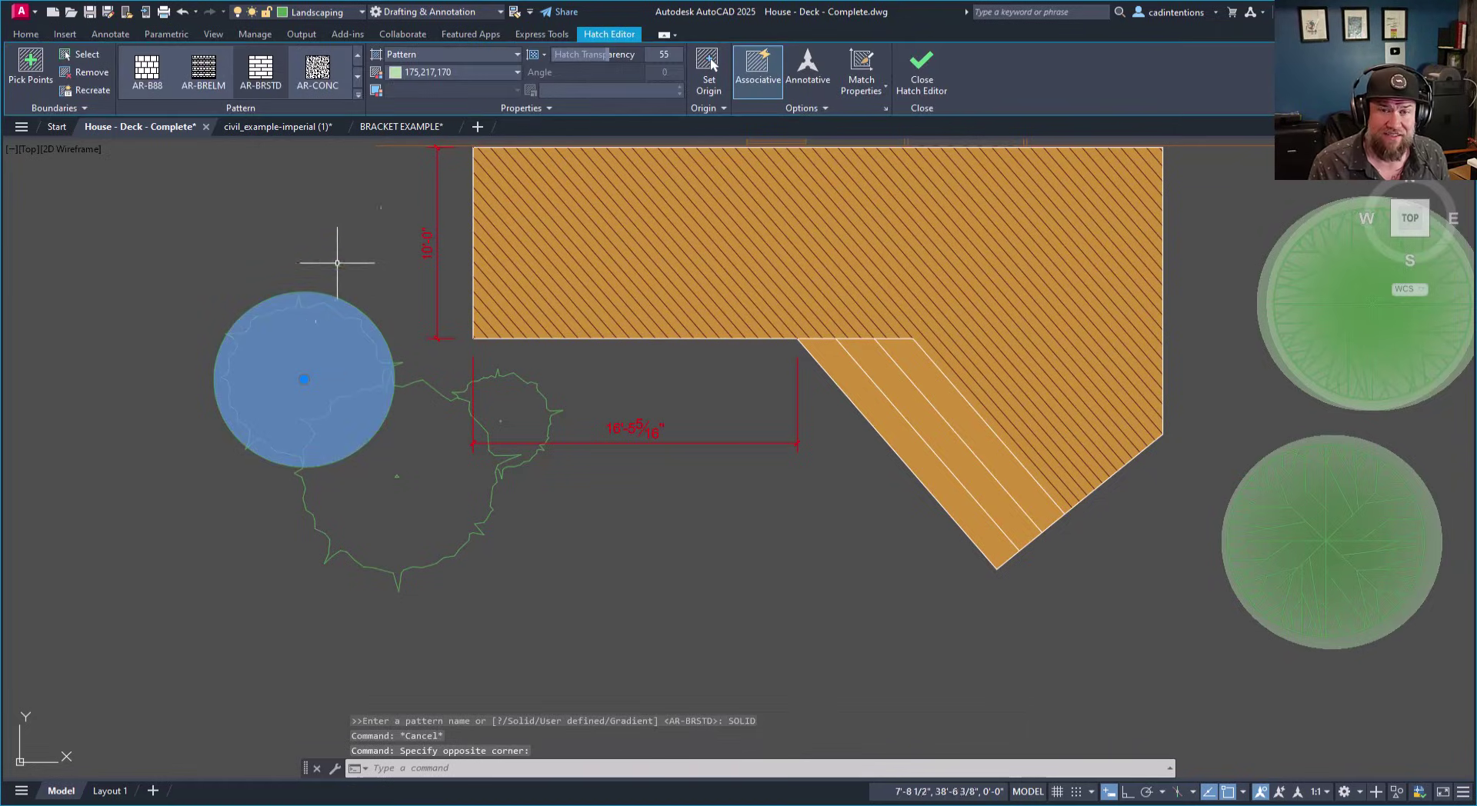
{"action": "left_click", "coordinate": [420, 53]}
{"action": "left_click", "coordinate": [414, 89]}
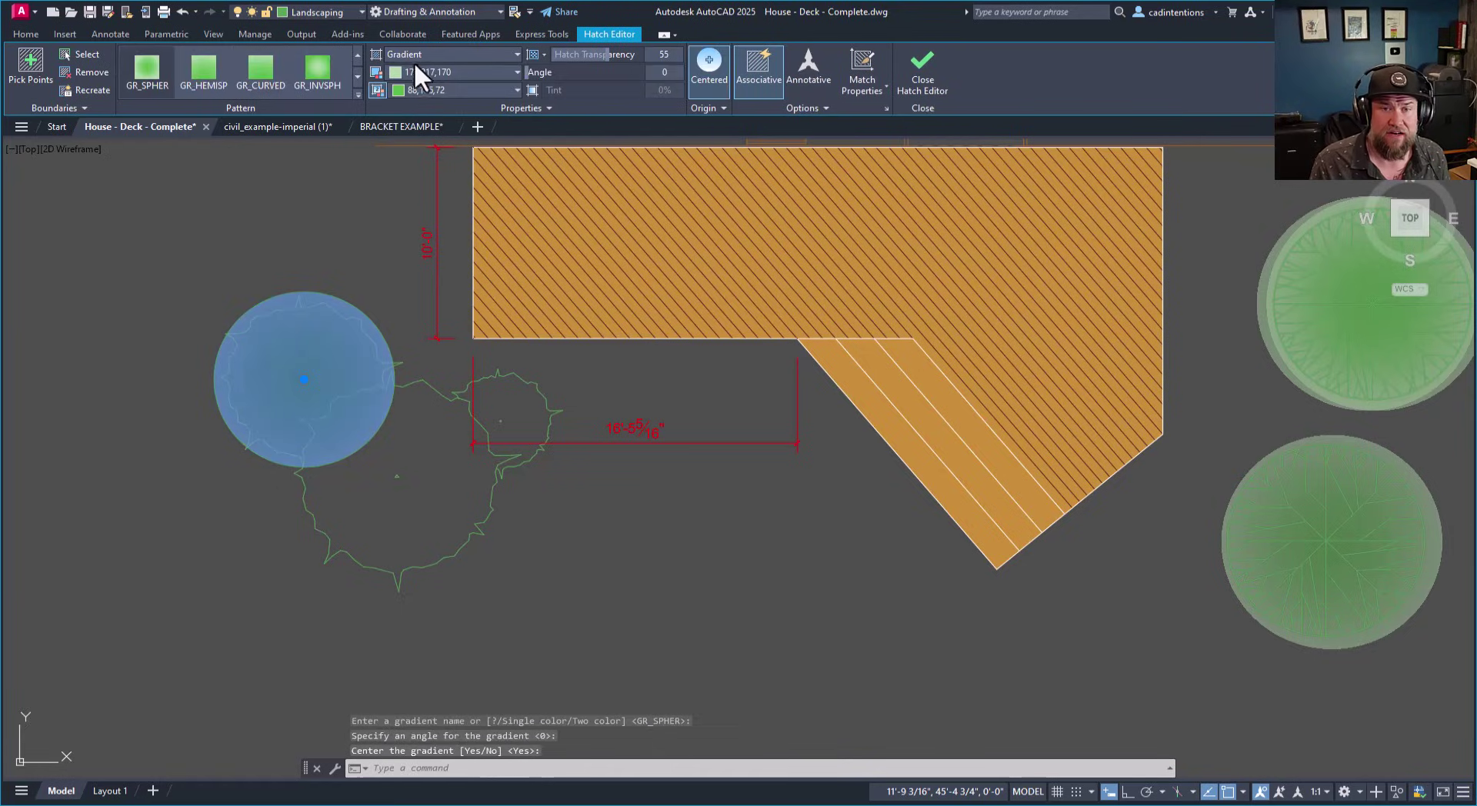
{"action": "left_click", "coordinate": [357, 94]}
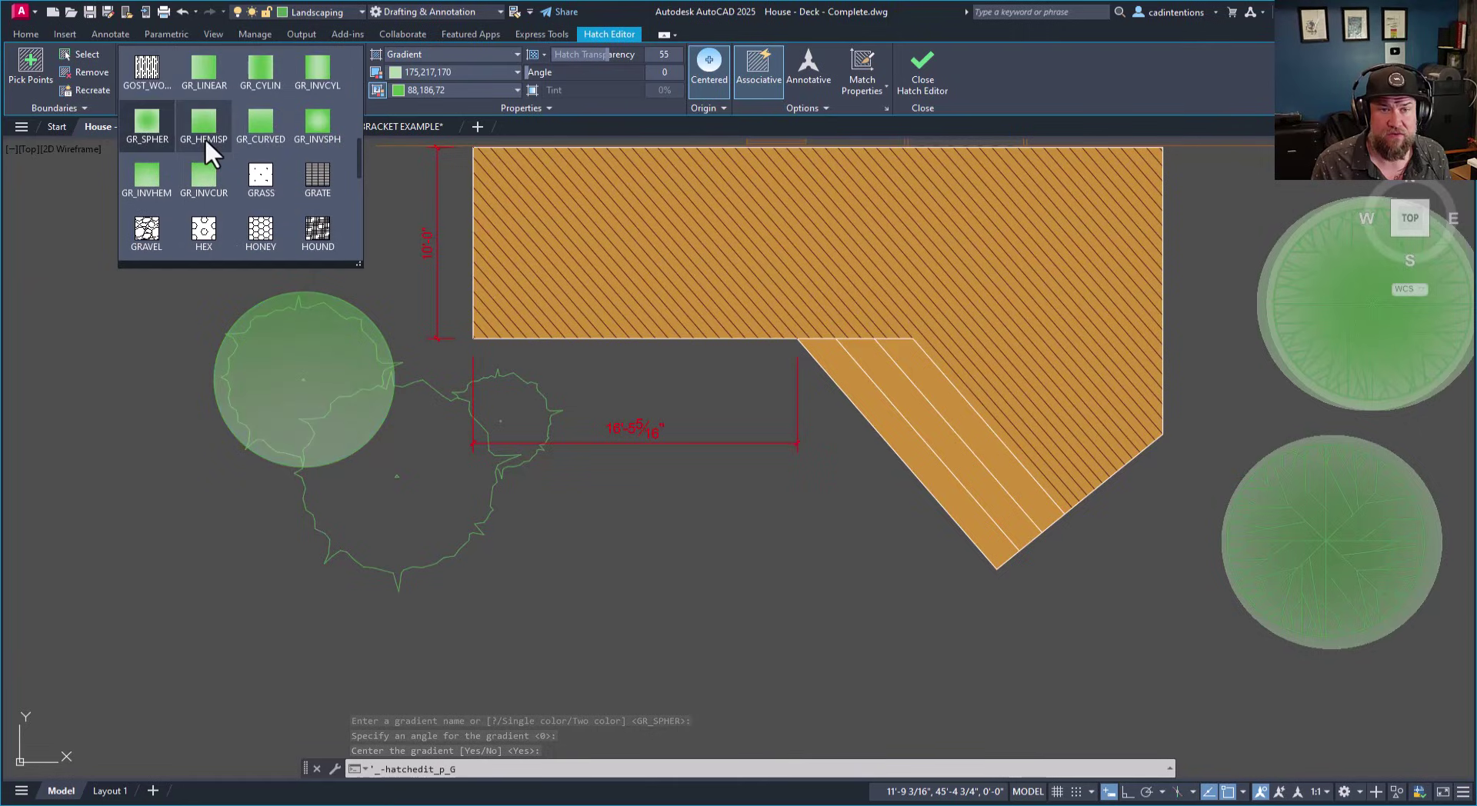
{"action": "scroll", "coordinate": [187, 136], "scroll_direction": "up", "scroll_amount": 1}
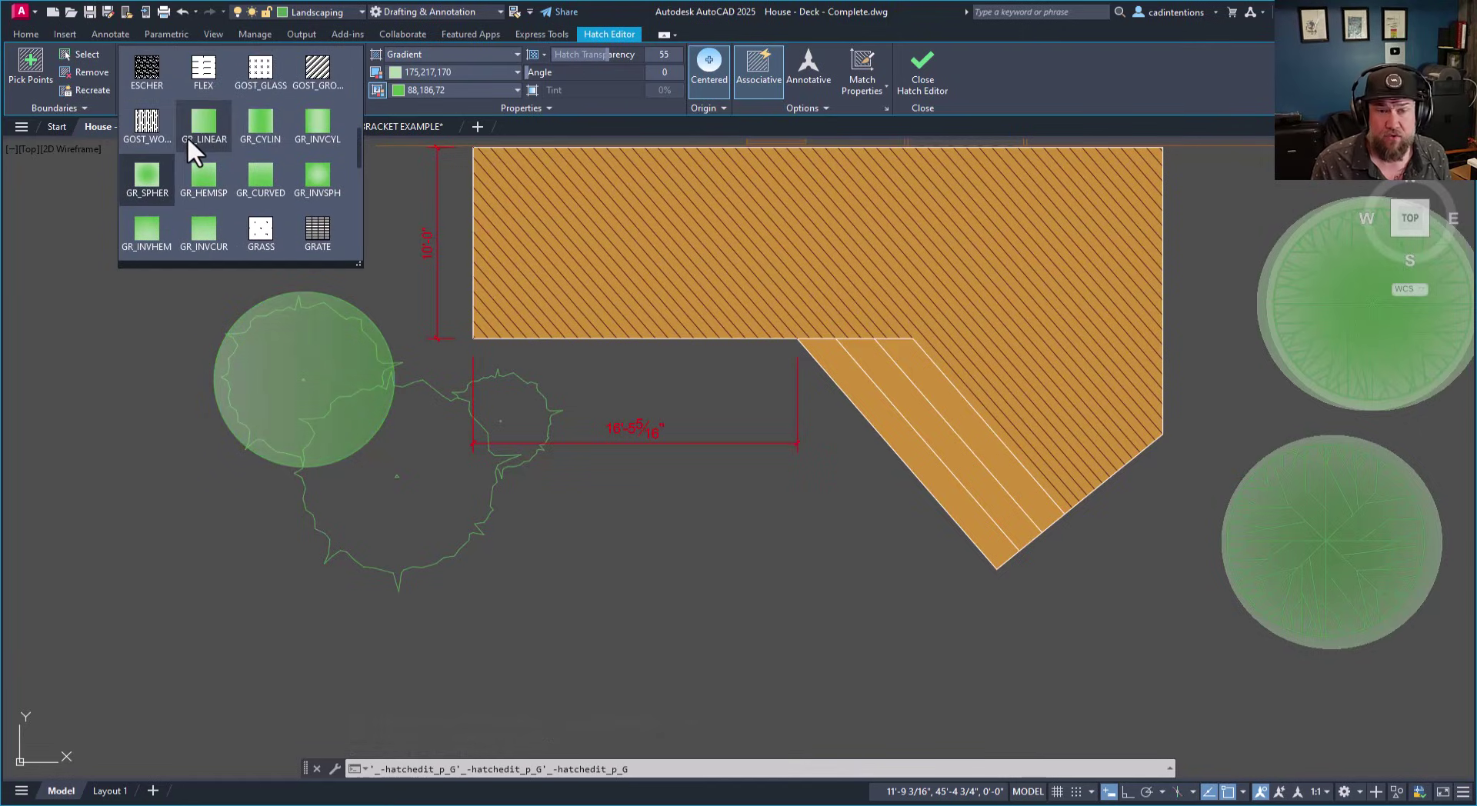
{"action": "left_click", "coordinate": [151, 180]}
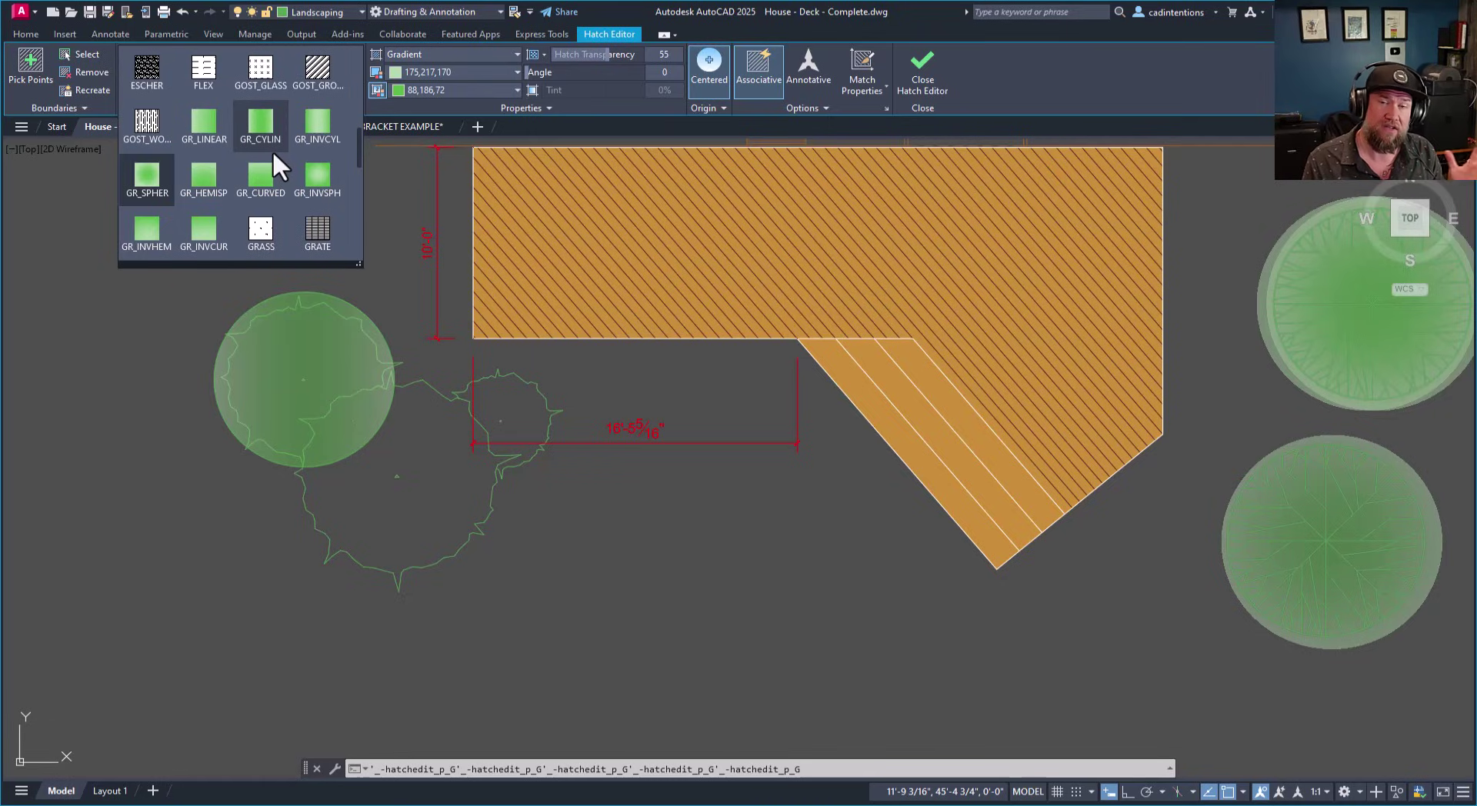
{"action": "left_click", "coordinate": [320, 131]}
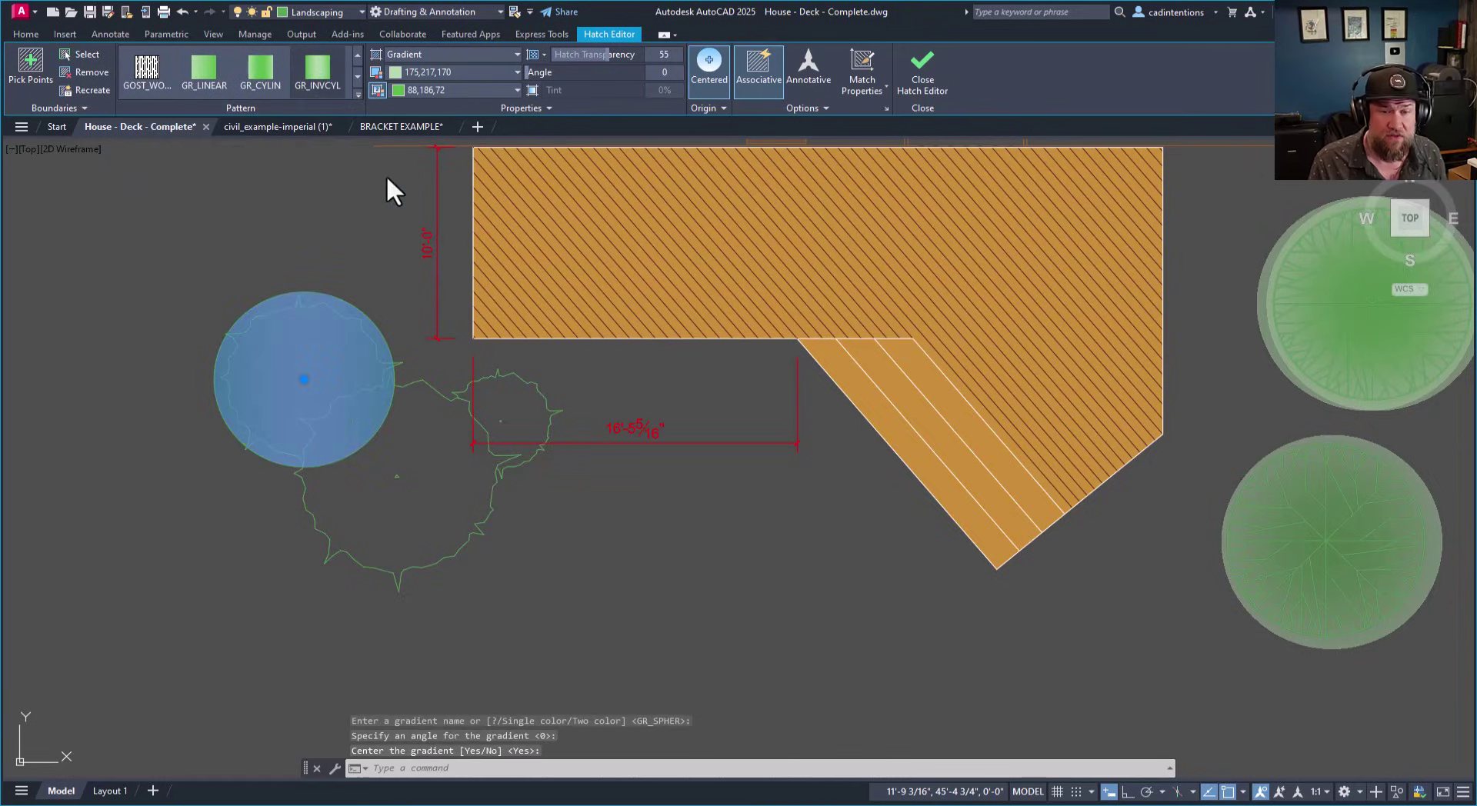
Try the circle's gradient hatch at 0 transparency, and finally set its transparency to 66.
{"action": "left_click_drag", "start_coordinate": [608, 54], "coordinate": [517, 60]}
{"action": "key", "text": "Escape"}
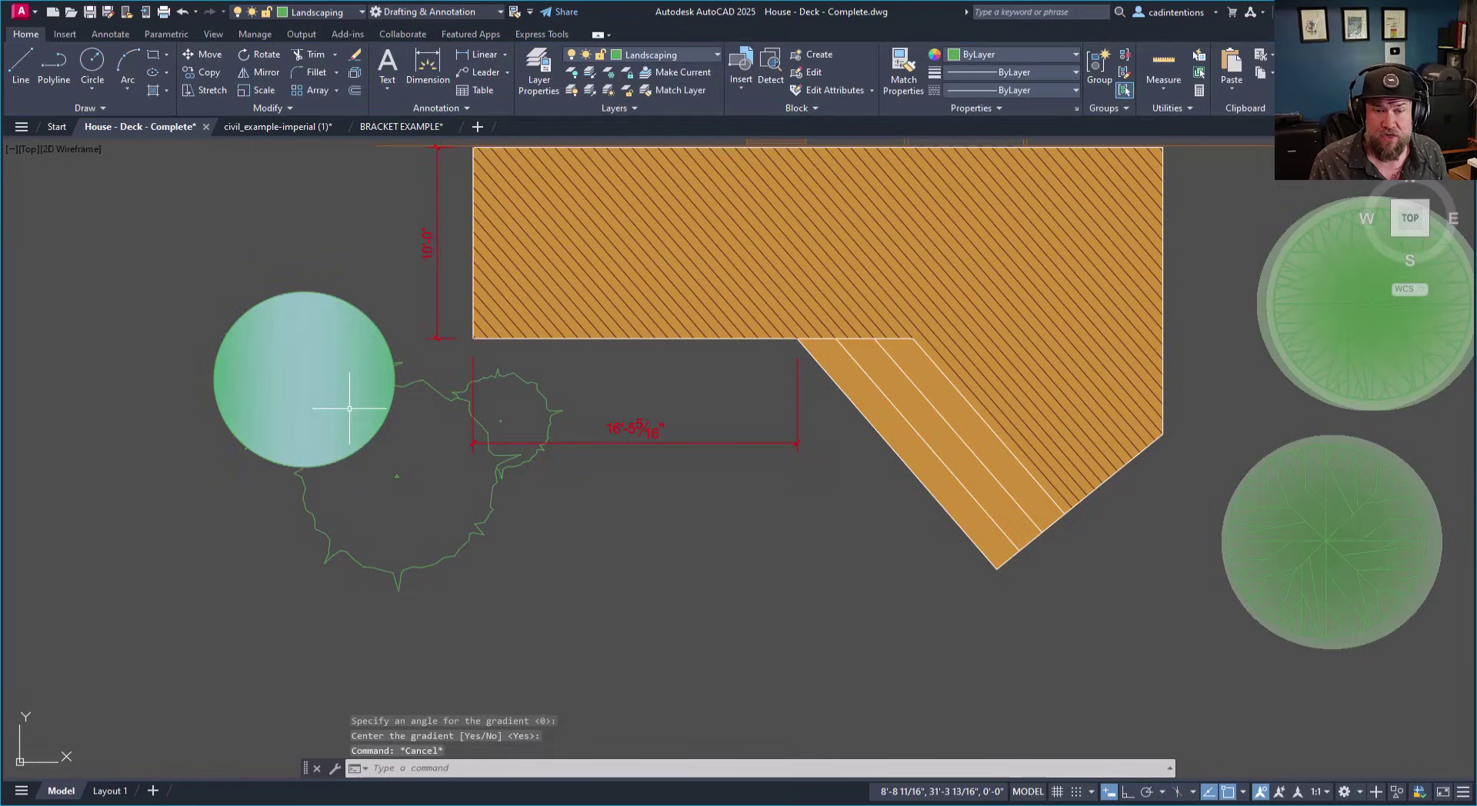
{"action": "left_click", "coordinate": [334, 364]}
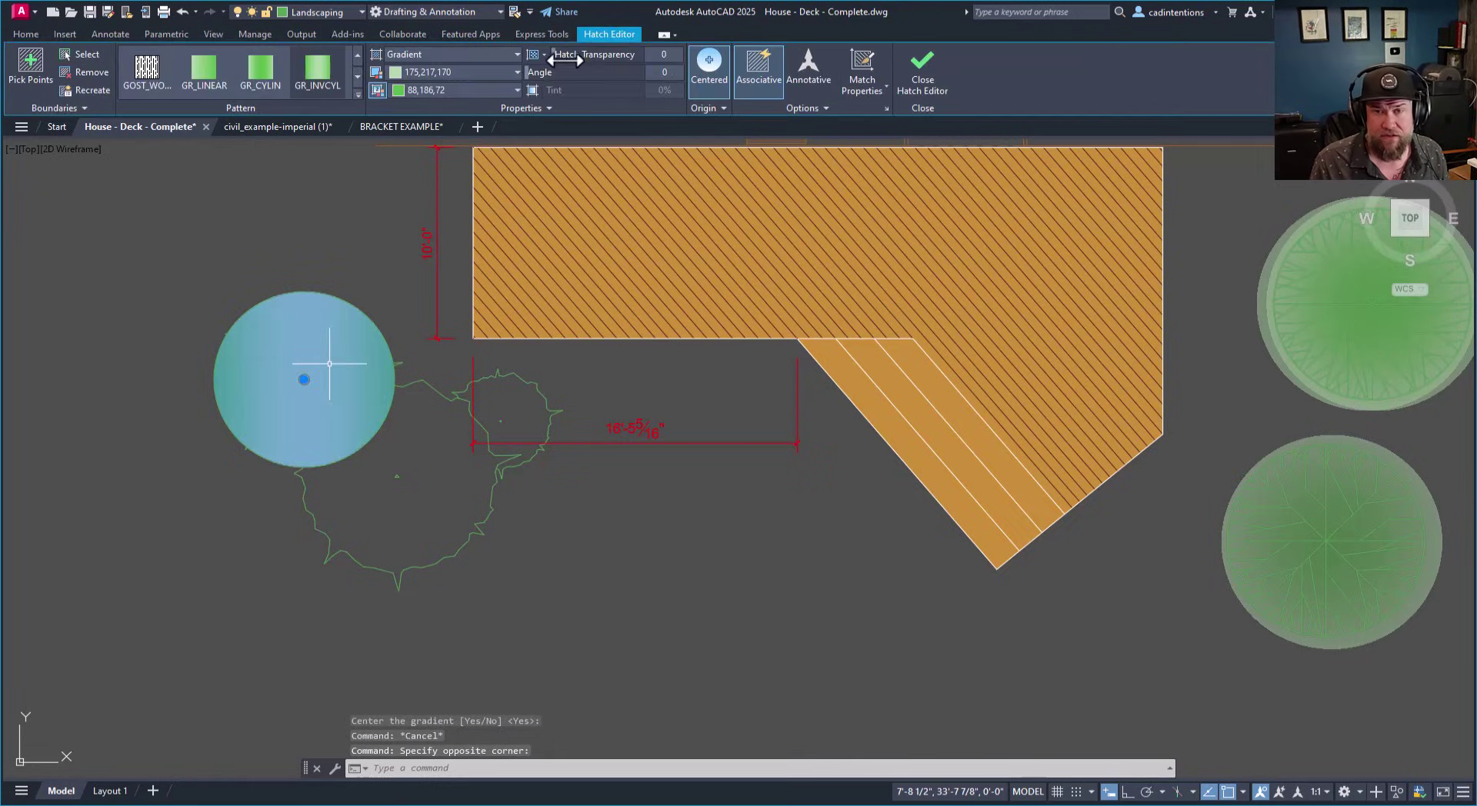
{"action": "left_click_drag", "start_coordinate": [565, 54], "coordinate": [632, 61]}
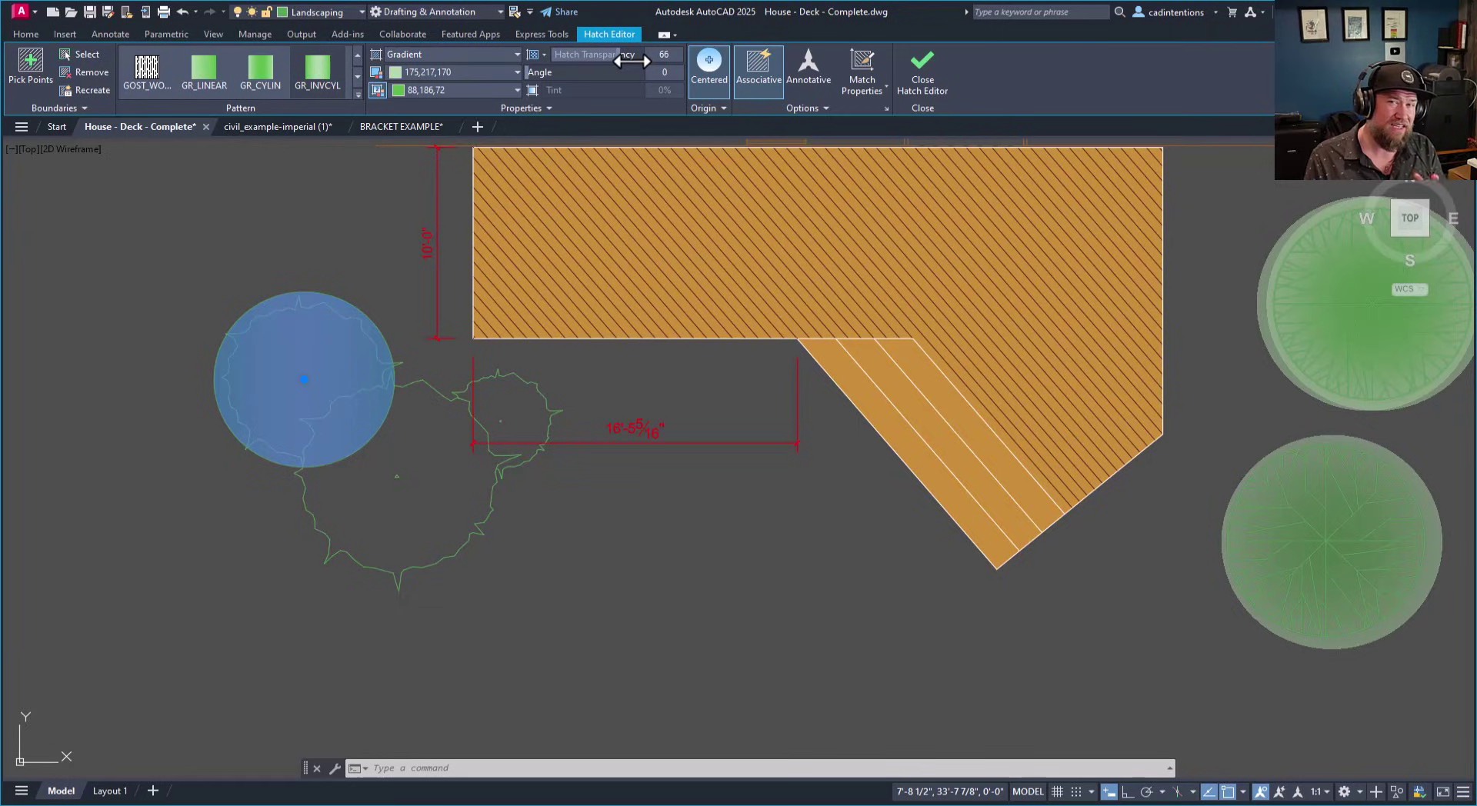
Set the circle's gradient hatch to transparency 46 and angle 107.
{"action": "mouse_move", "coordinate": [629, 60]}
{"action": "left_mouse_down"}
{"action": "mouse_move", "coordinate": [554, 72]}
{"action": "mouse_move", "coordinate": [611, 71]}
{"action": "mouse_move", "coordinate": [582, 73]}
{"action": "left_mouse_up"}
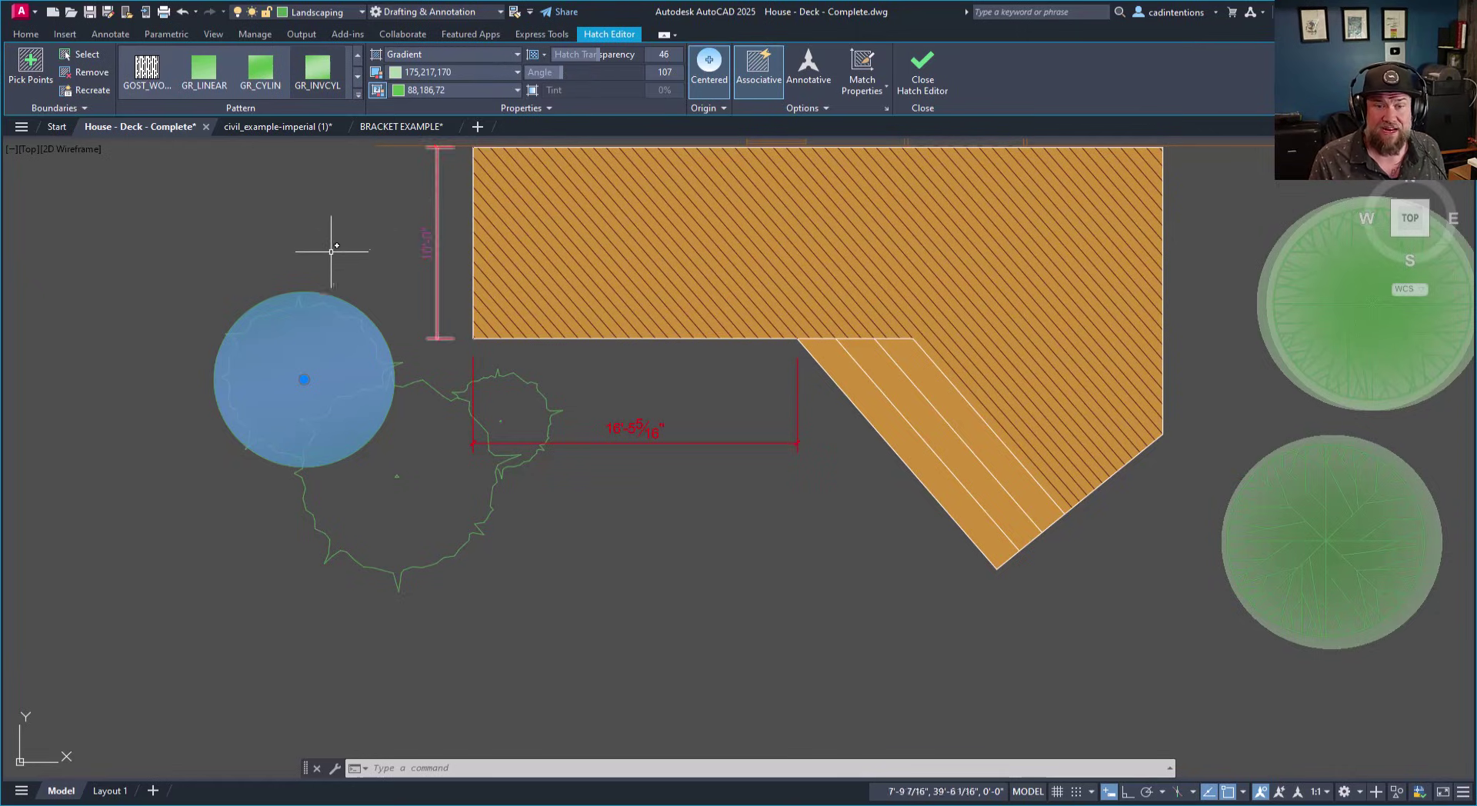
{"action": "key", "text": "Escape"}
{"action": "key", "text": "Escape"}
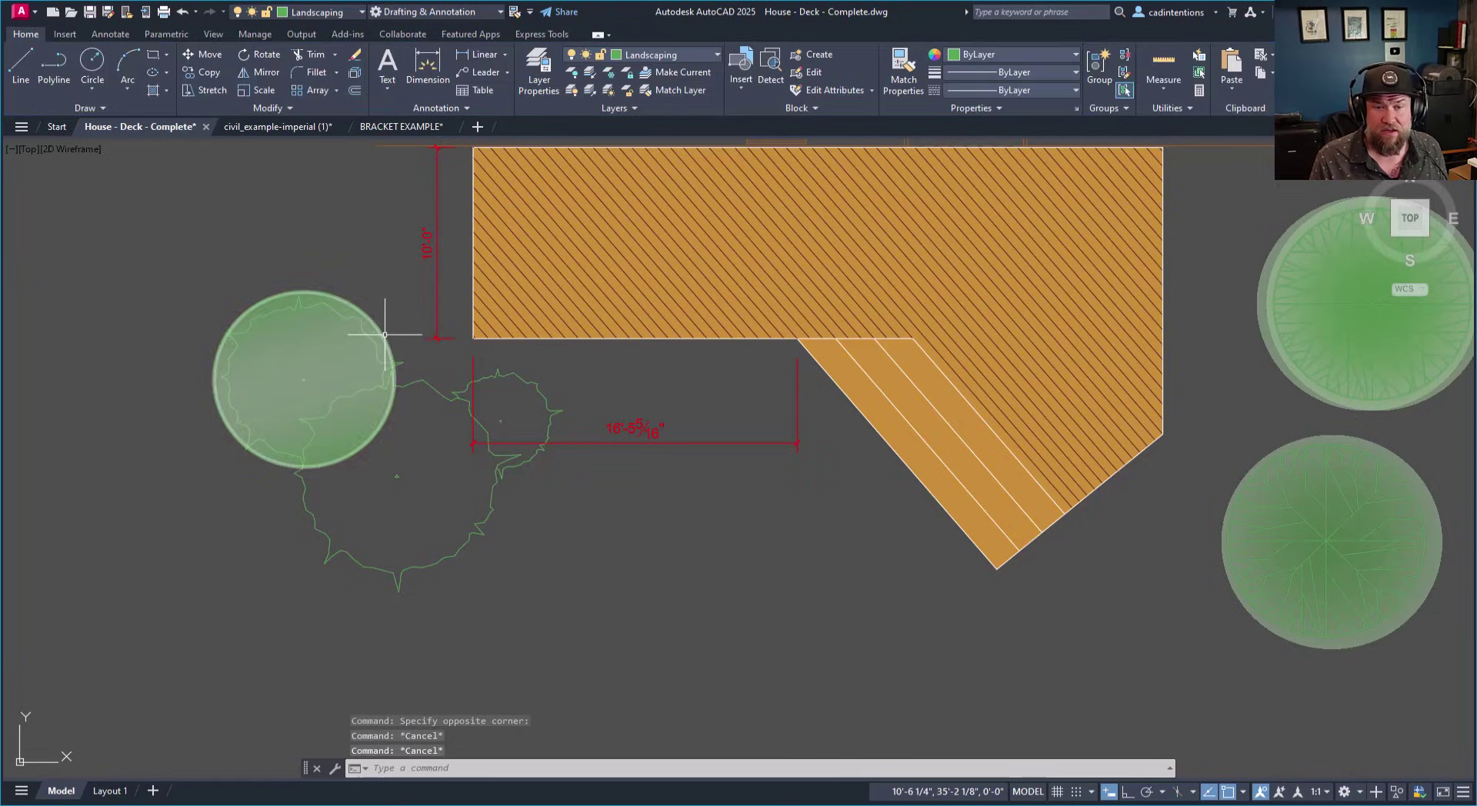
Erase the circle outline around the upper-left tree and send its gradient hatch to the back of the draw order.
{"action": "left_click", "coordinate": [384, 334]}
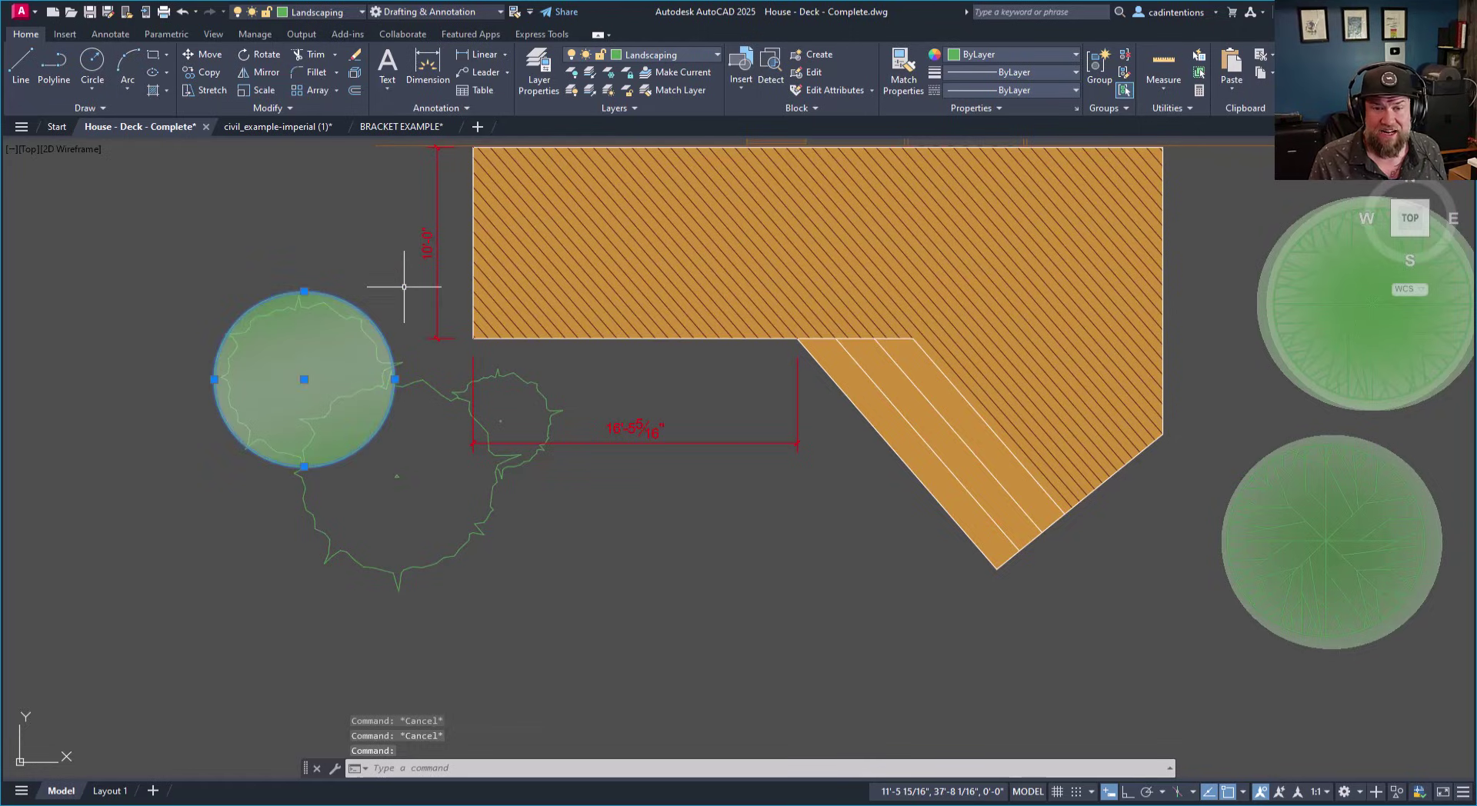
{"action": "key", "text": "Delete"}
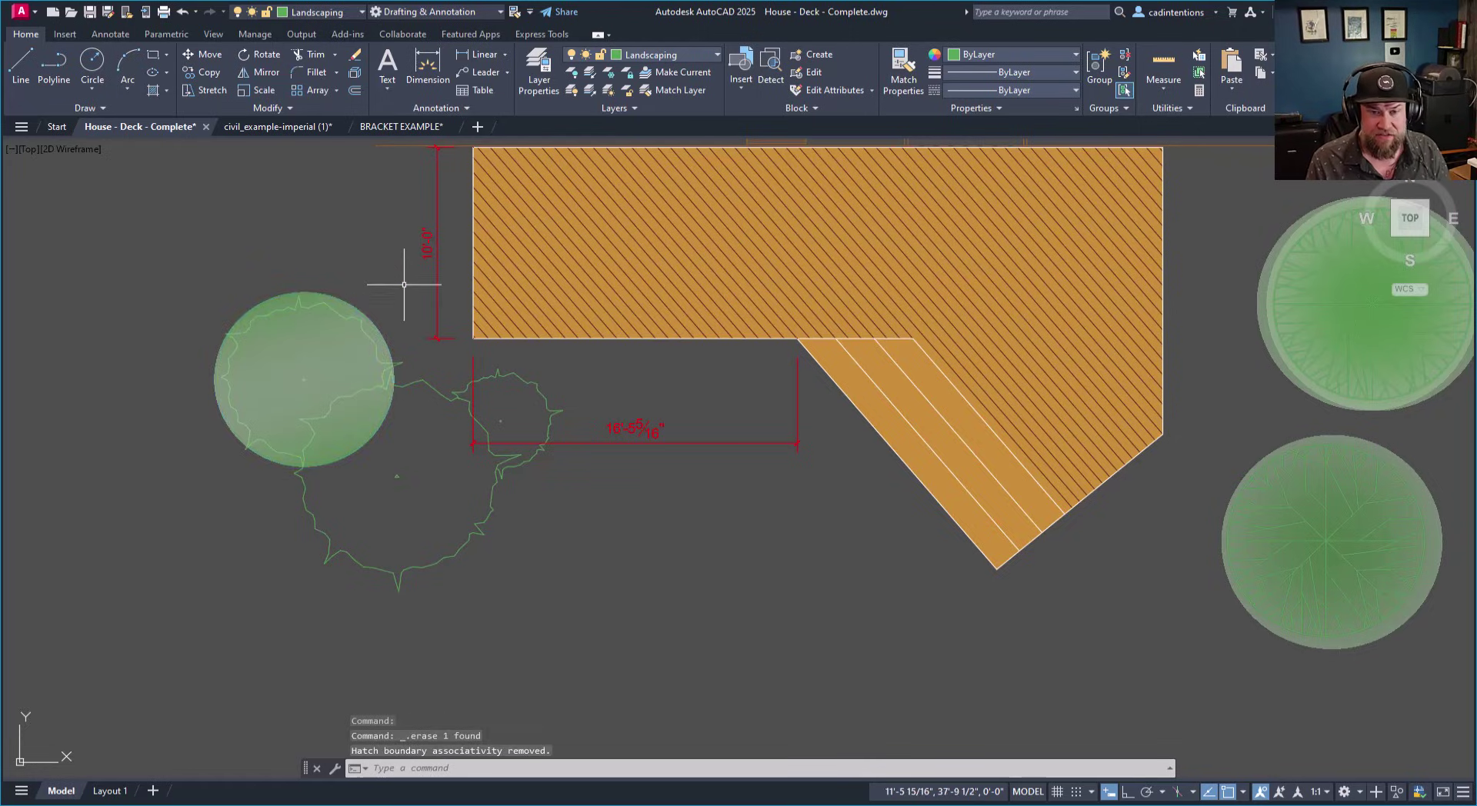
{"action": "left_click", "coordinate": [317, 348]}
{"action": "right_click", "coordinate": [317, 348]}
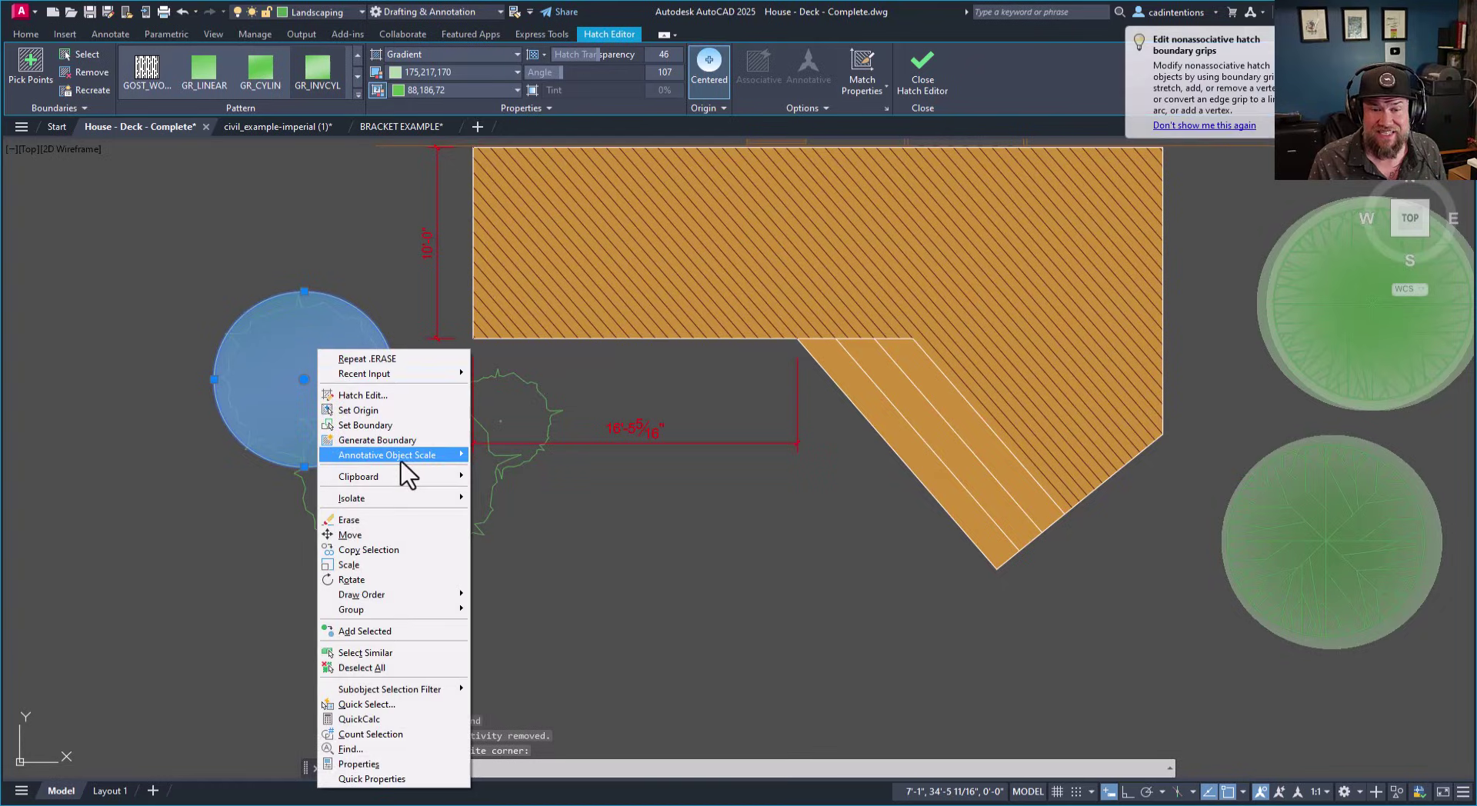
{"action": "mouse_move", "coordinate": [396, 594]}
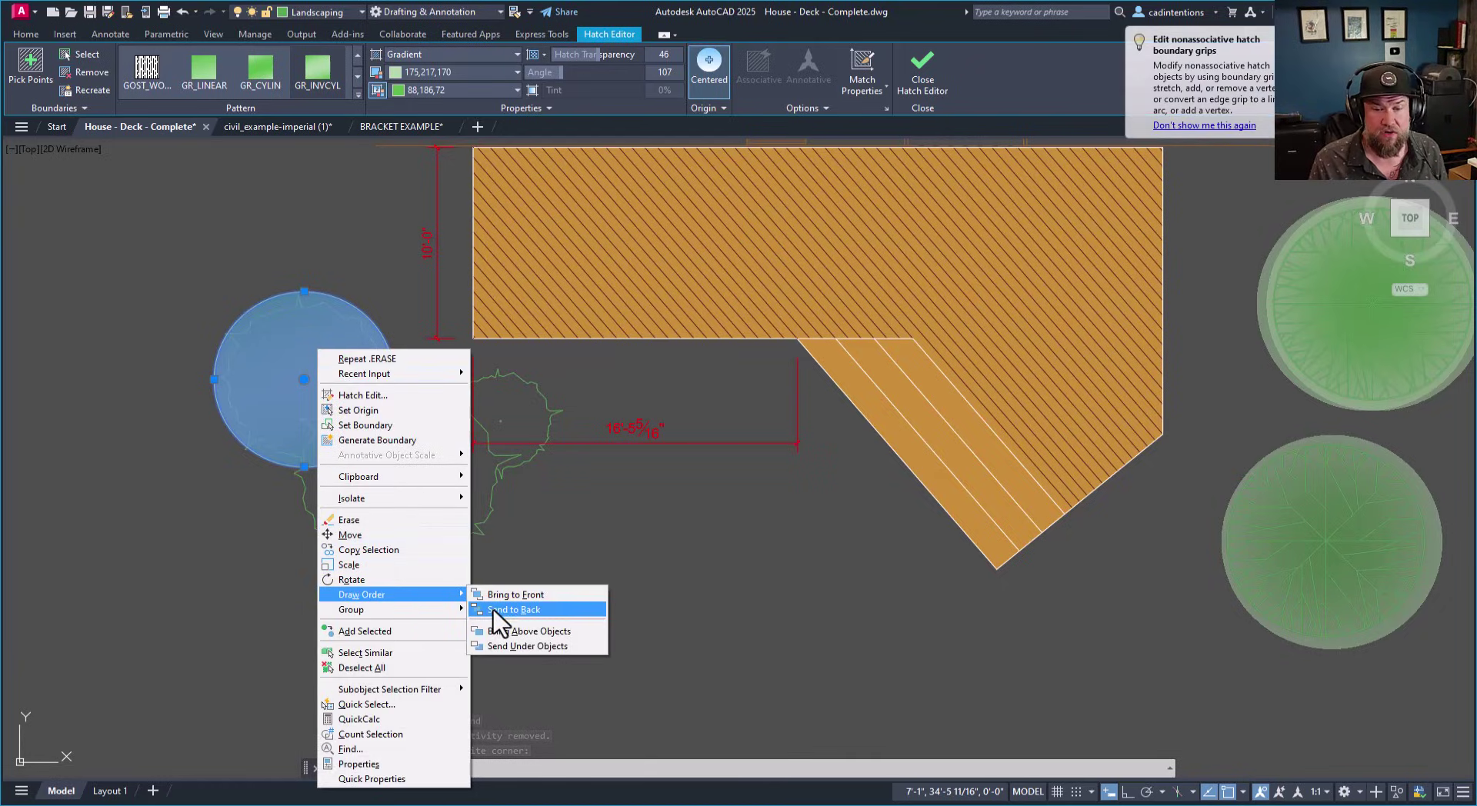
{"action": "left_click", "coordinate": [514, 609]}
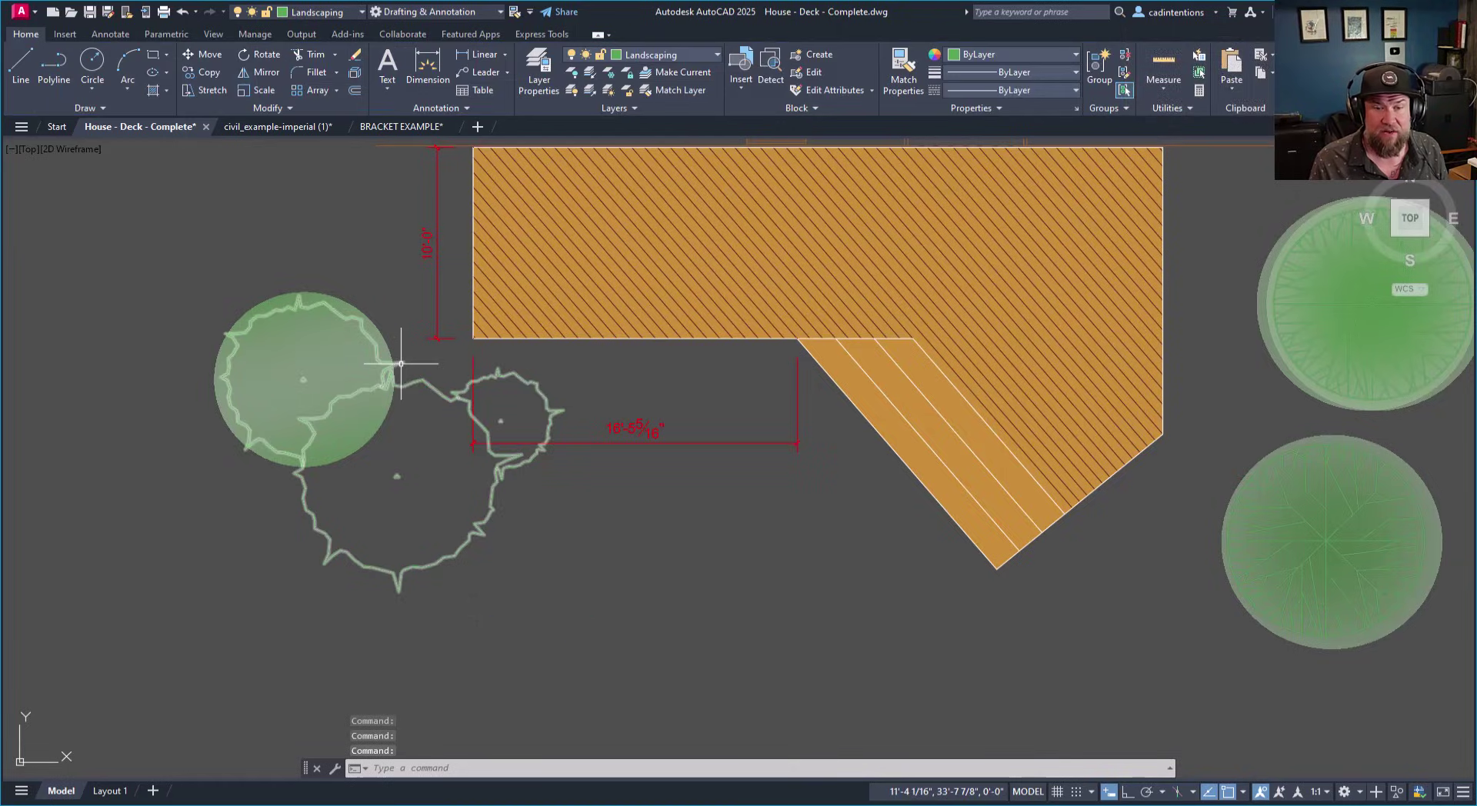
Copy the gradient hatch from its centre to the centre points of the cluster's large and small trees.
{"action": "scroll", "coordinate": [445, 485], "scroll_direction": "down", "scroll_amount": 2}
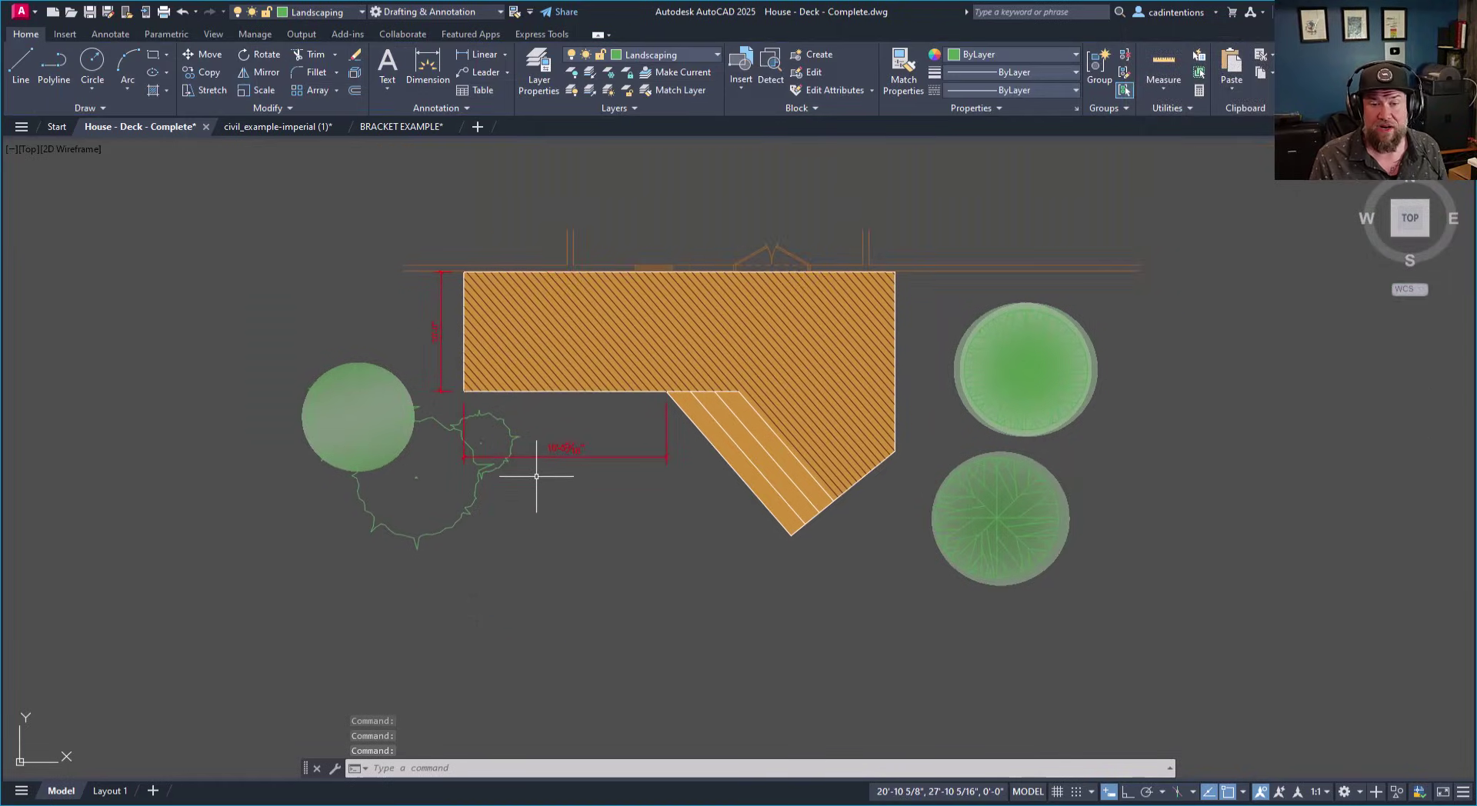
{"action": "left_click", "coordinate": [320, 454]}
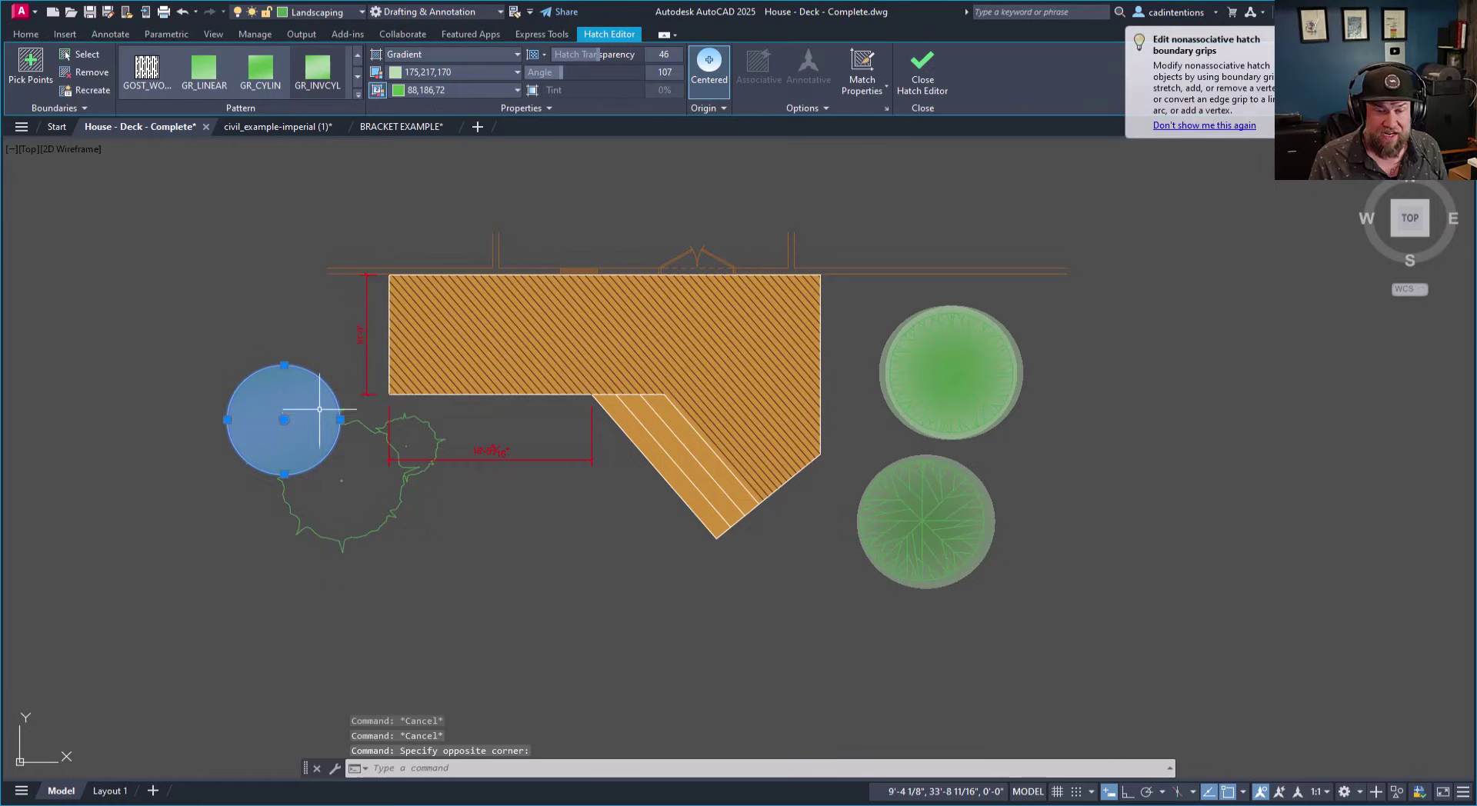
{"action": "type", "text": "co"}
{"action": "key", "text": "Return"}
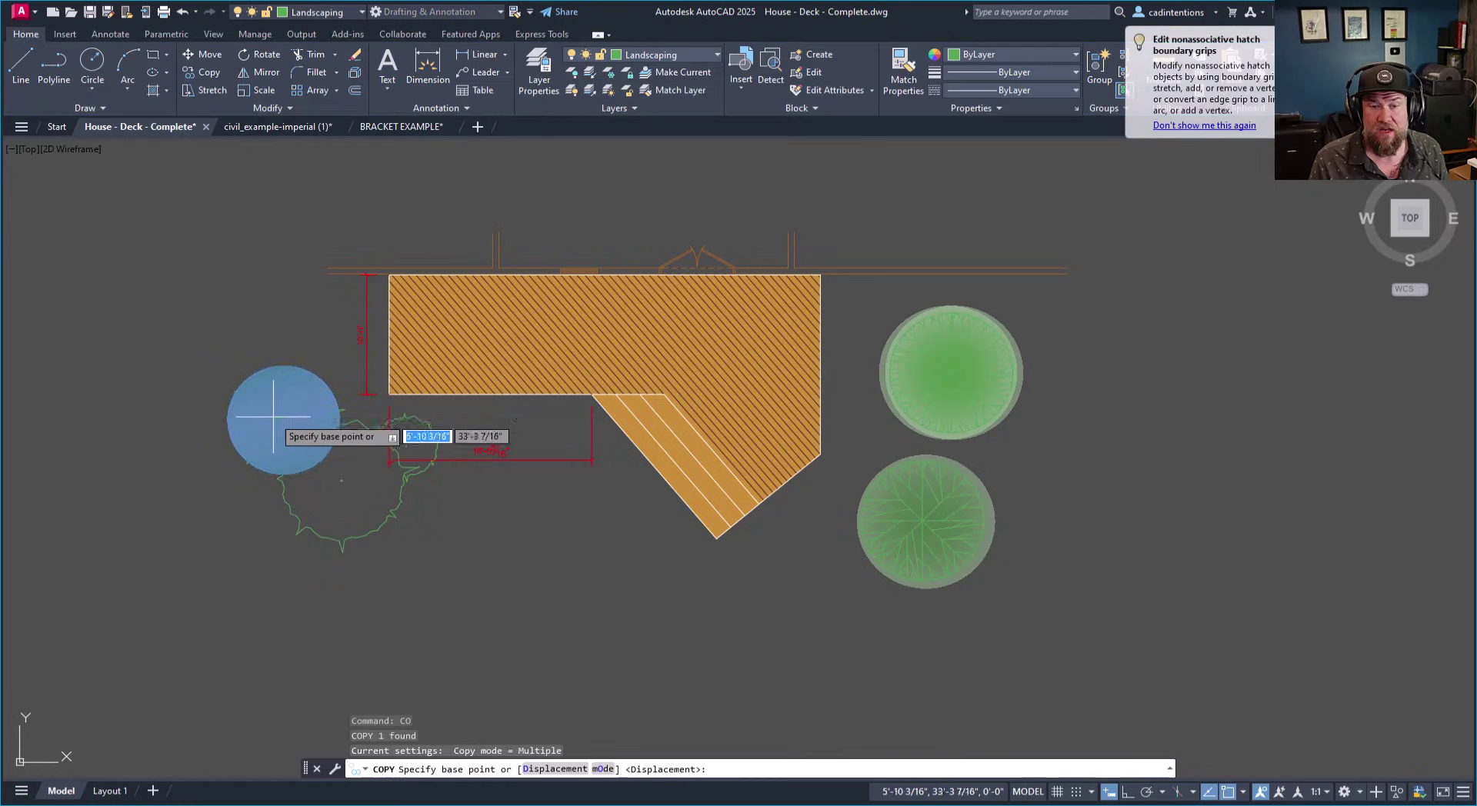
{"action": "scroll", "coordinate": [284, 419], "scroll_direction": "up", "scroll_amount": 2}
{"action": "left_click", "coordinate": [283, 418]}
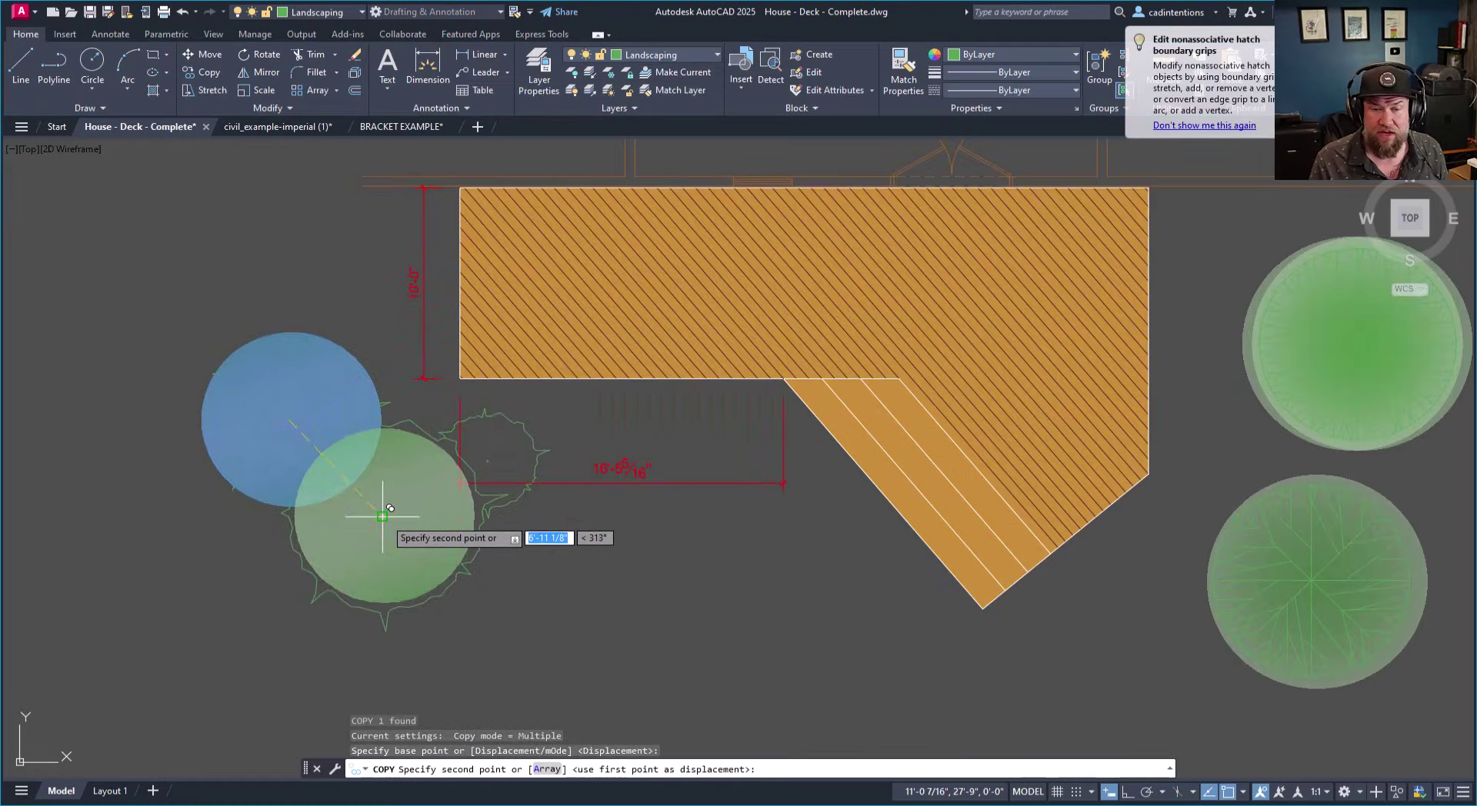
{"action": "left_click", "coordinate": [490, 459]}
{"action": "key", "text": "Escape"}
Shrink the copied hatch on the cluster's small tree until it just encloses the tree's outline.
{"action": "left_click_drag", "start_coordinate": [541, 528], "coordinate": [529, 515]}
{"action": "left_click", "coordinate": [539, 454]}
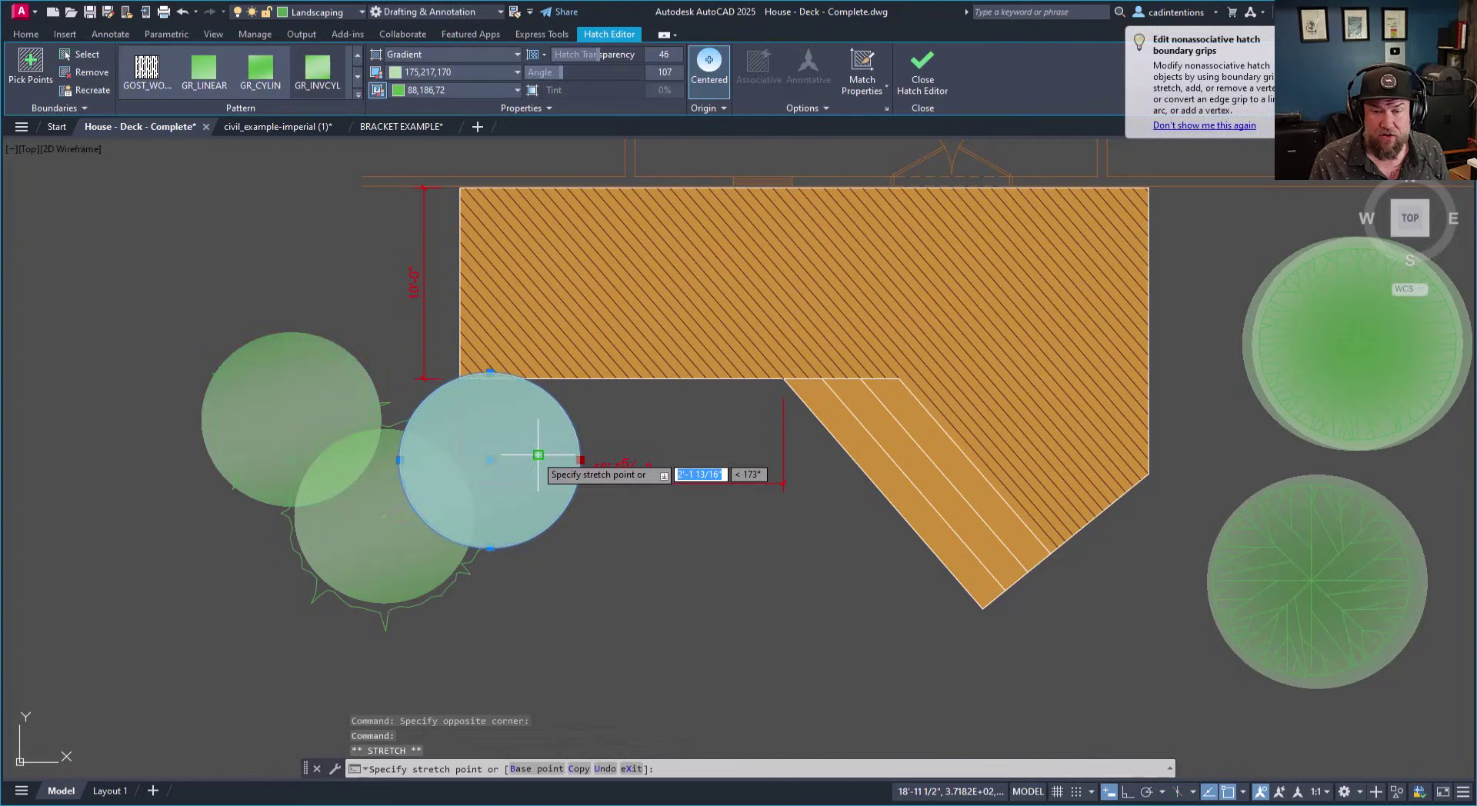
{"action": "left_click", "coordinate": [523, 494]}
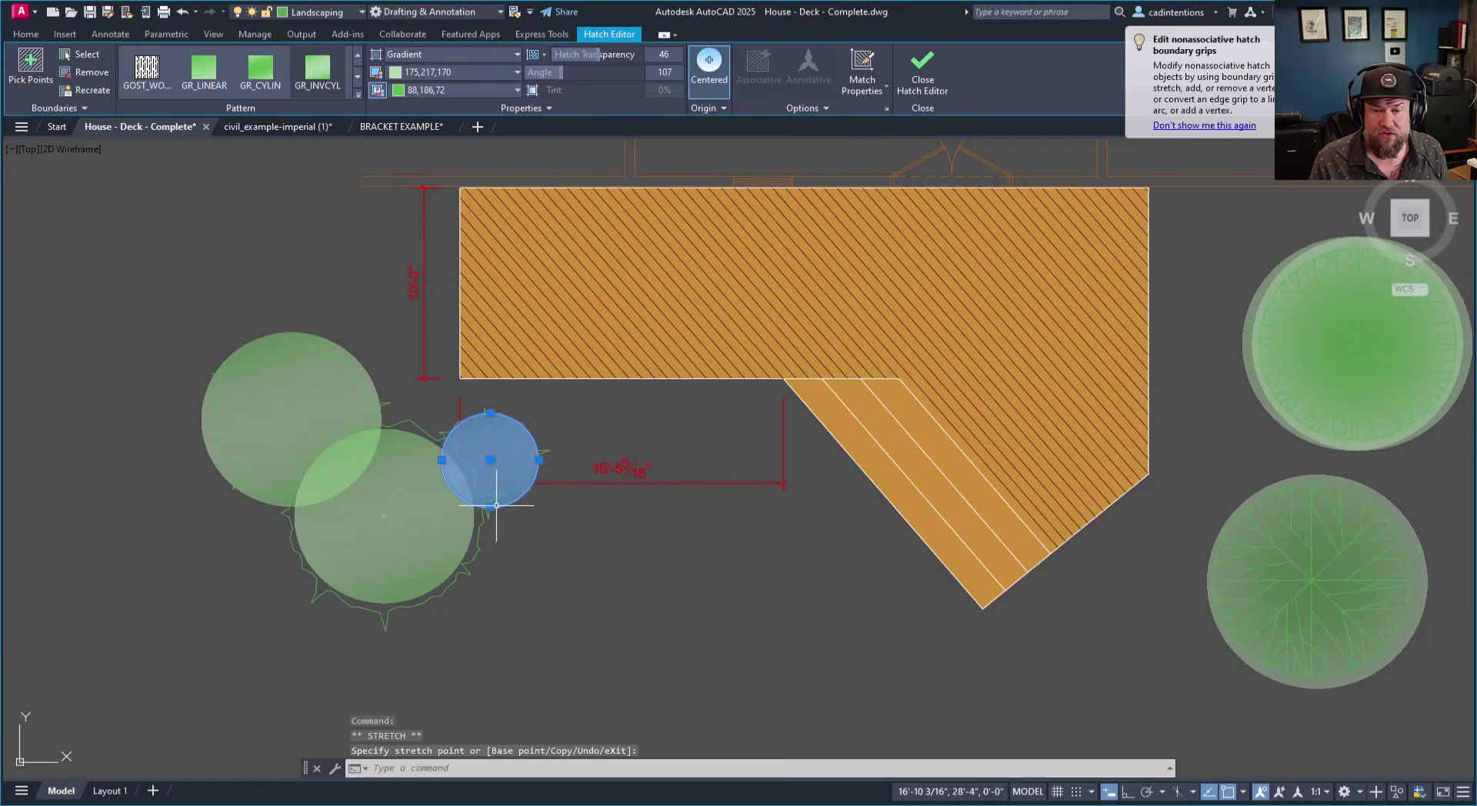
{"action": "left_click", "coordinate": [490, 507]}
{"action": "left_click", "coordinate": [494, 520]}
Enlarge the copied hatch on the cluster's large tree until it encloses the tree's outline.
{"action": "left_click_drag", "start_coordinate": [420, 546], "coordinate": [400, 572]}
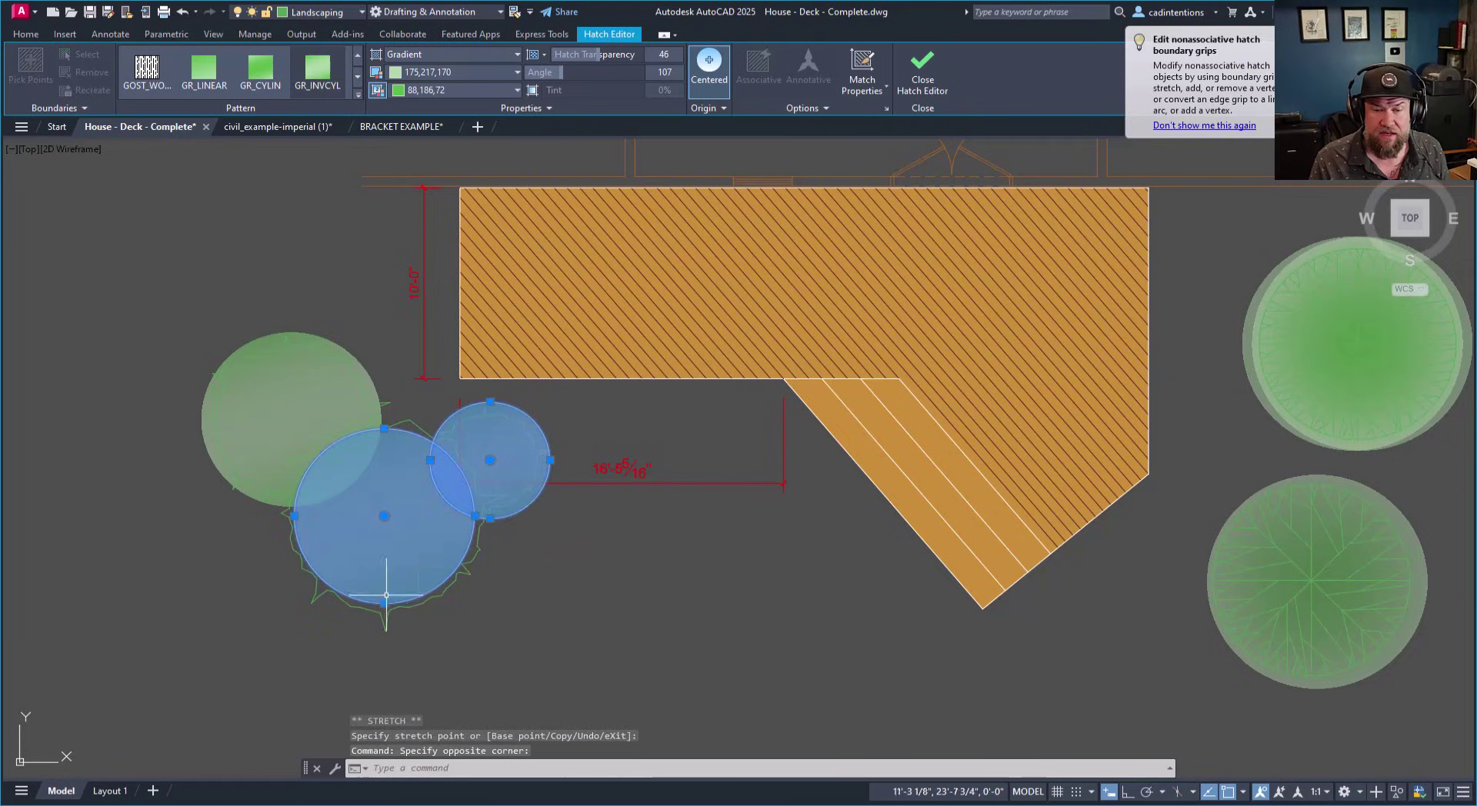
{"action": "left_click", "coordinate": [382, 606]}
{"action": "left_click", "coordinate": [384, 604]}
{"action": "left_click", "coordinate": [384, 604]}
{"action": "left_click", "coordinate": [384, 629]}
{"action": "key", "text": "Escape"}
{"action": "key", "text": "Escape"}
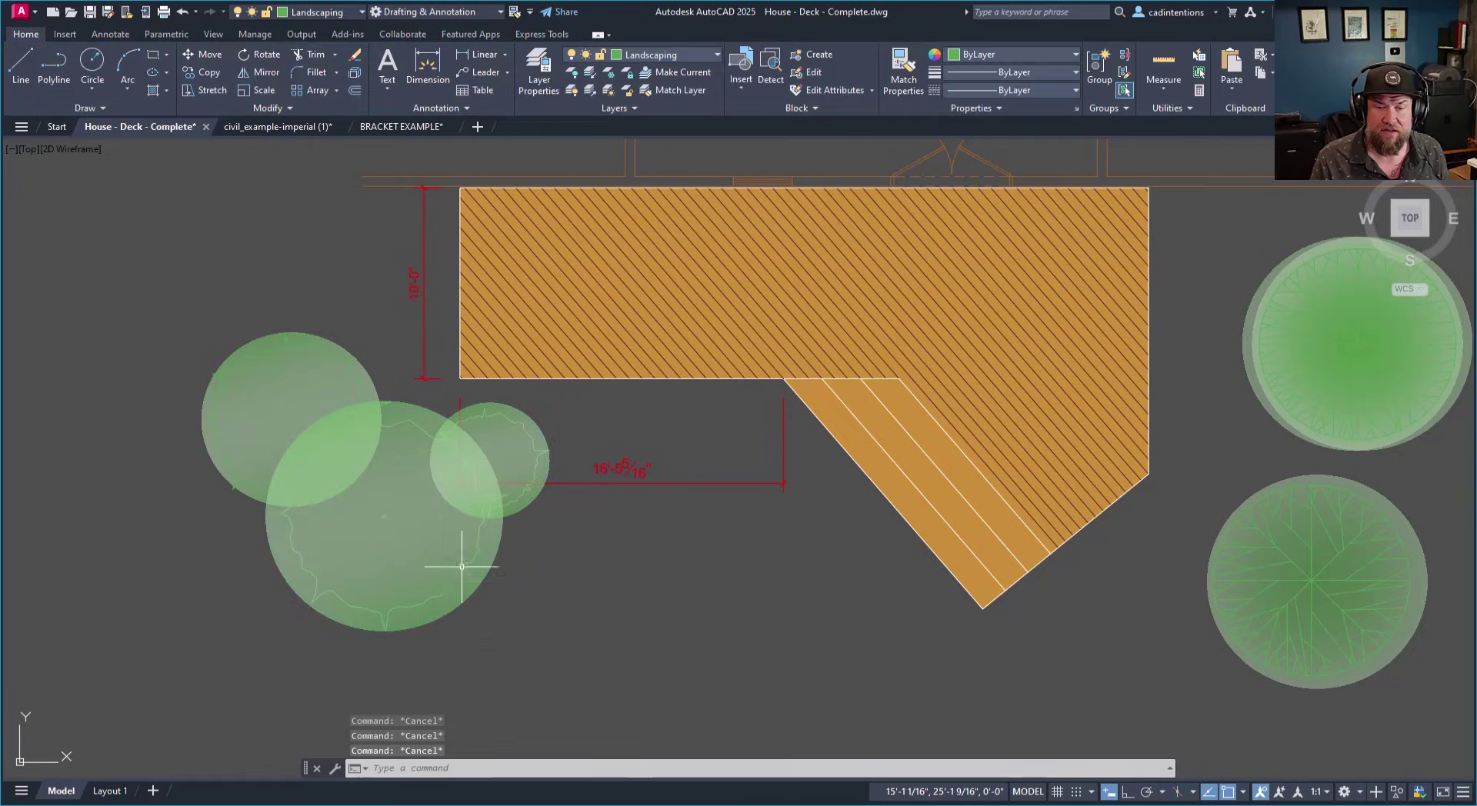
Select all tree hatches similar to the large tree's hatch and send them to the back of the draw order.
{"action": "left_click_drag", "start_coordinate": [517, 580], "coordinate": [419, 549]}
{"action": "right_click", "coordinate": [386, 549]}
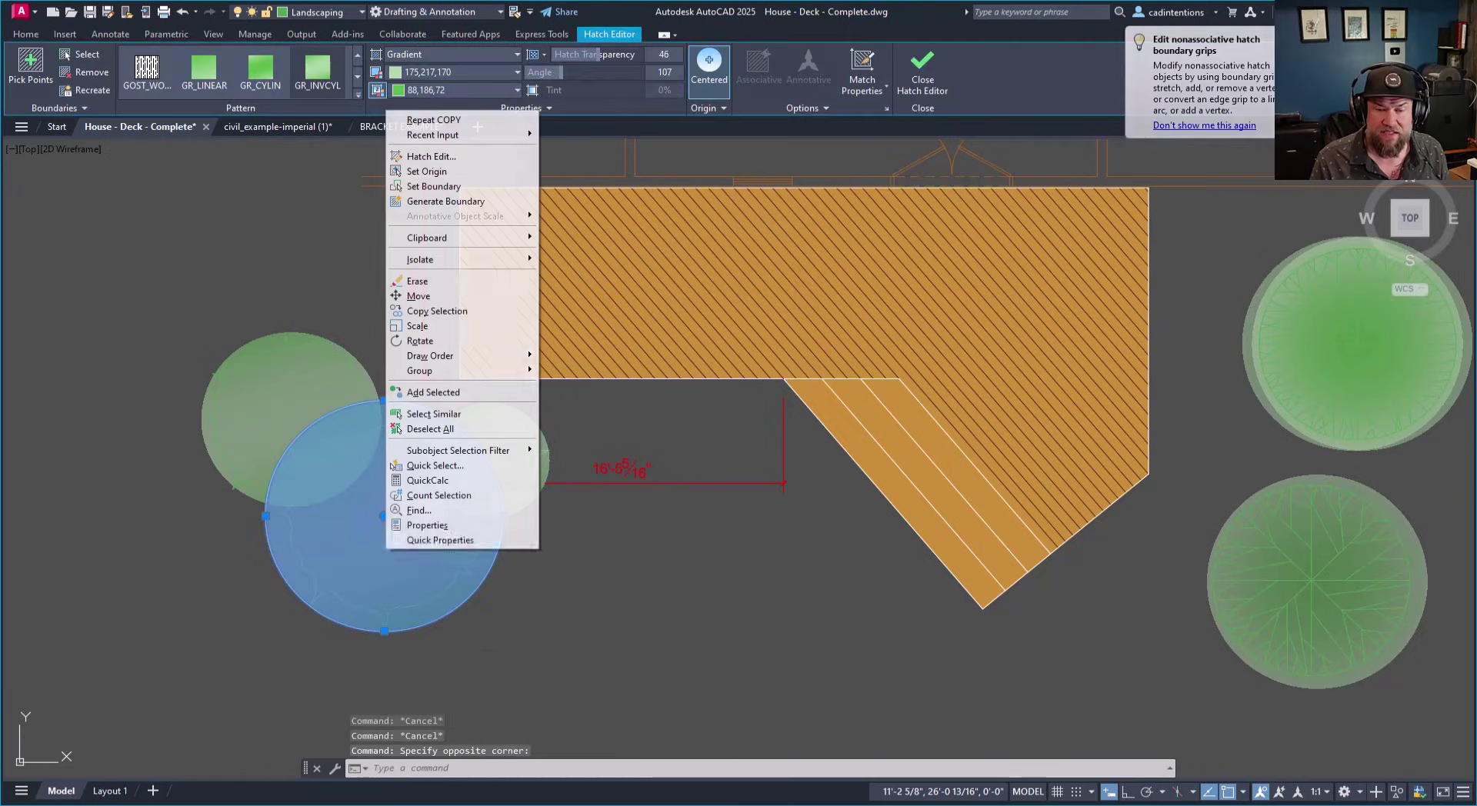
{"action": "left_click", "coordinate": [451, 419]}
{"action": "right_click", "coordinate": [410, 452]}
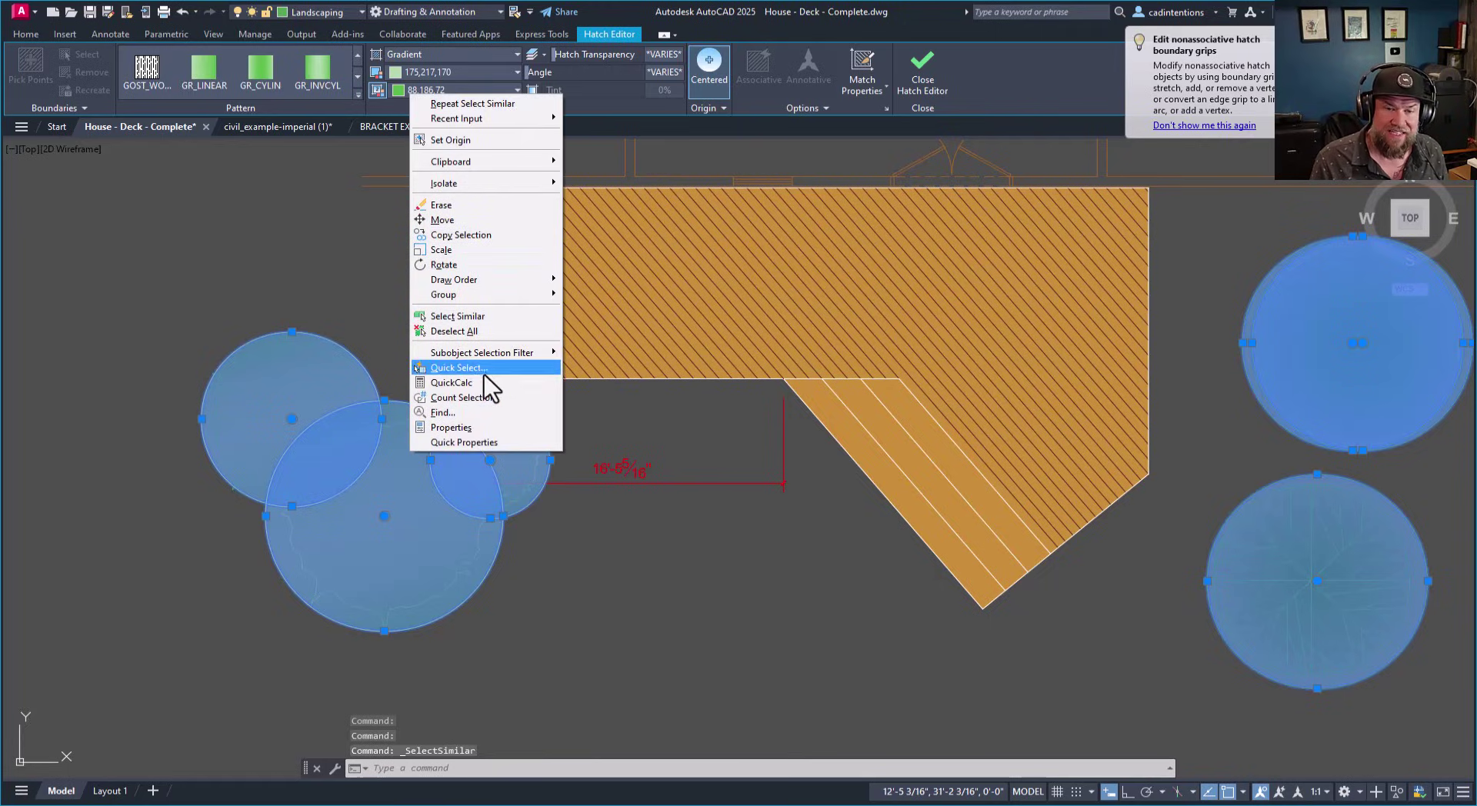
{"action": "mouse_move", "coordinate": [509, 279]}
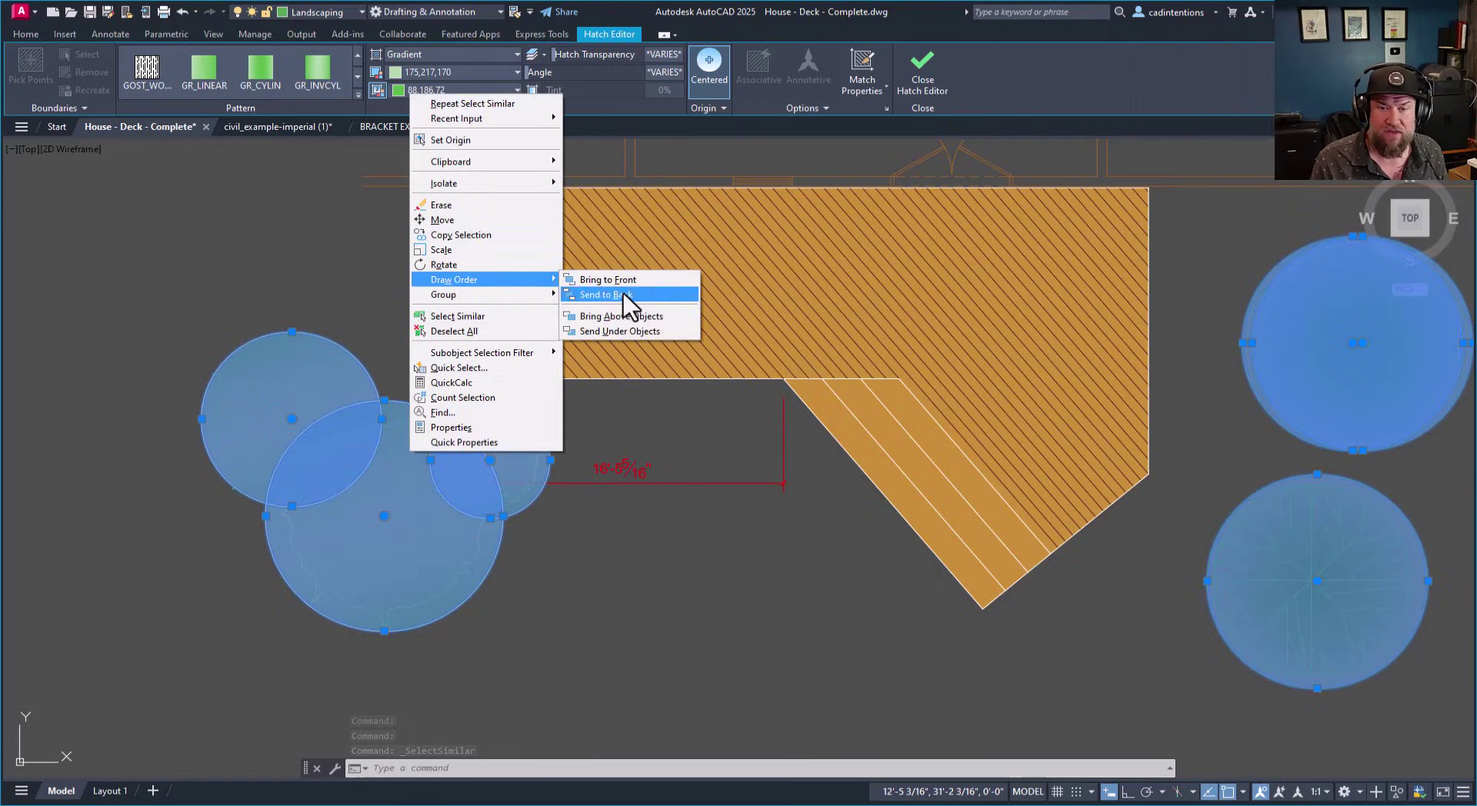
{"action": "left_click", "coordinate": [623, 295]}
{"action": "key", "text": "Escape"}
Inspect the hatch settings of the deck's diagonal line pattern and of the solid fill beneath it.
{"action": "scroll", "coordinate": [689, 439], "scroll_direction": "down", "scroll_amount": 3}
{"action": "middle_click_drag", "start_coordinate": [695, 445], "coordinate": [623, 488]}
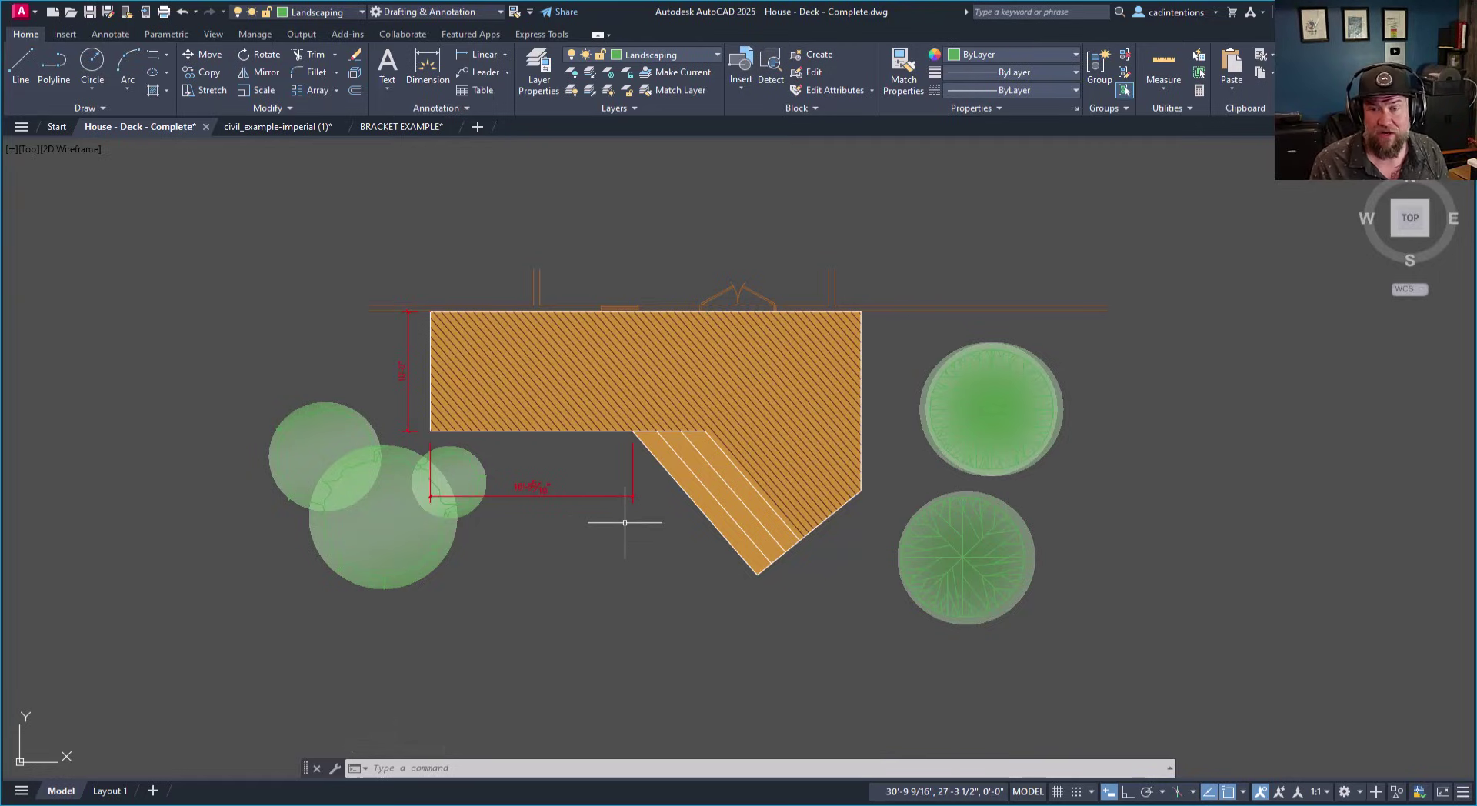
{"action": "middle_click_drag", "start_coordinate": [625, 485], "coordinate": [571, 500]}
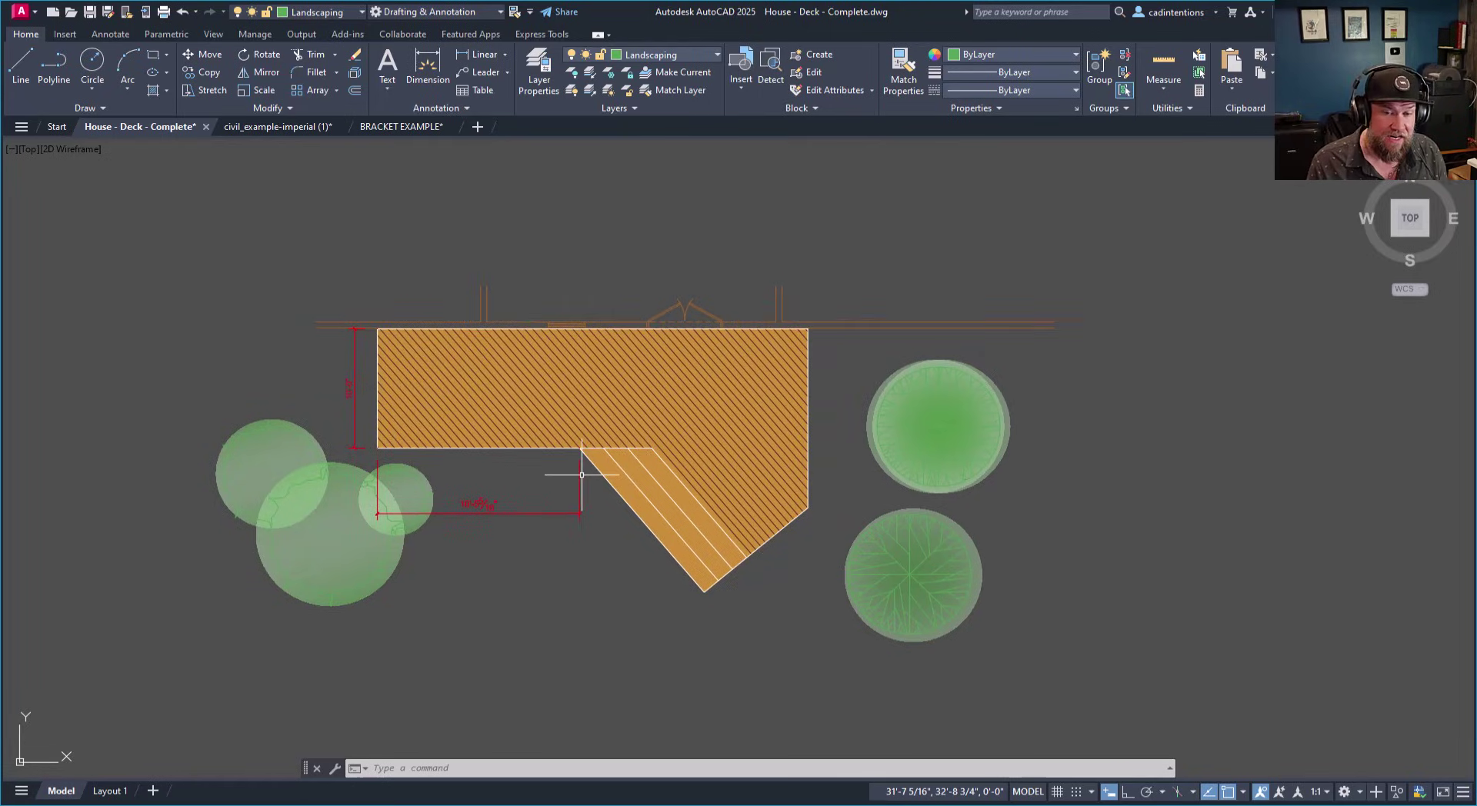
{"action": "key", "text": "Escape"}
{"action": "key", "text": "Escape"}
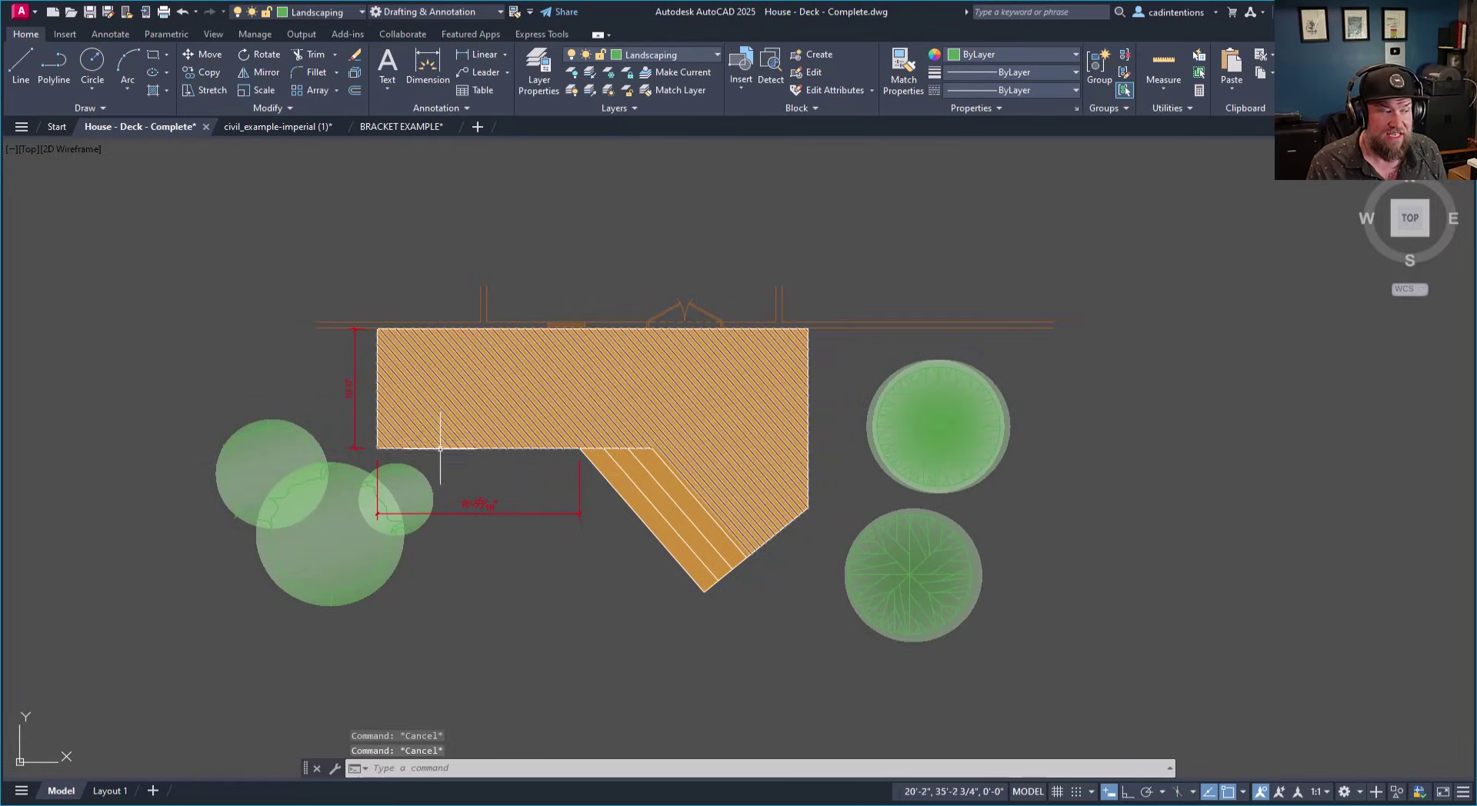
{"action": "left_click", "coordinate": [516, 386]}
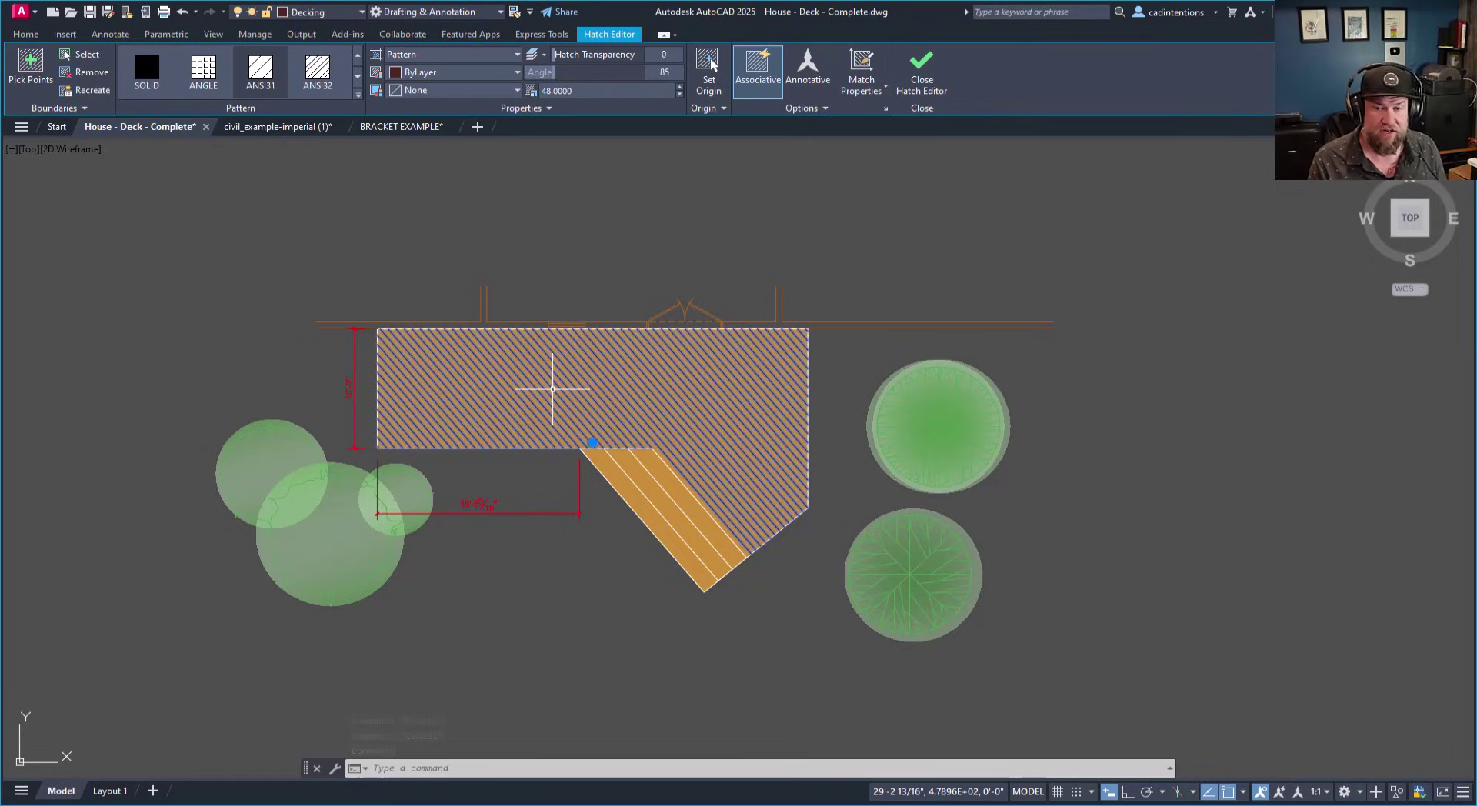
{"action": "key", "text": "Escape"}
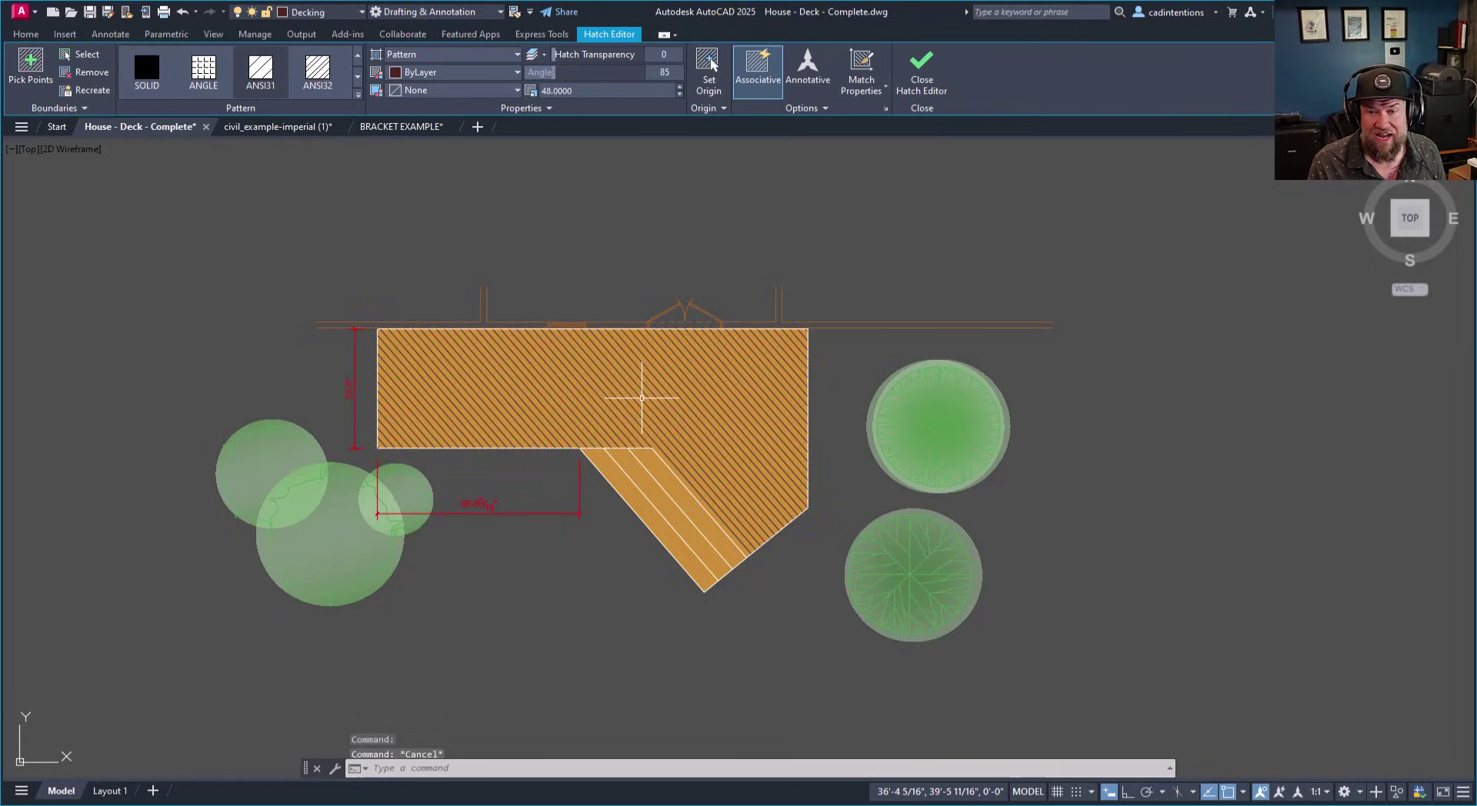
{"action": "left_click", "coordinate": [676, 492]}
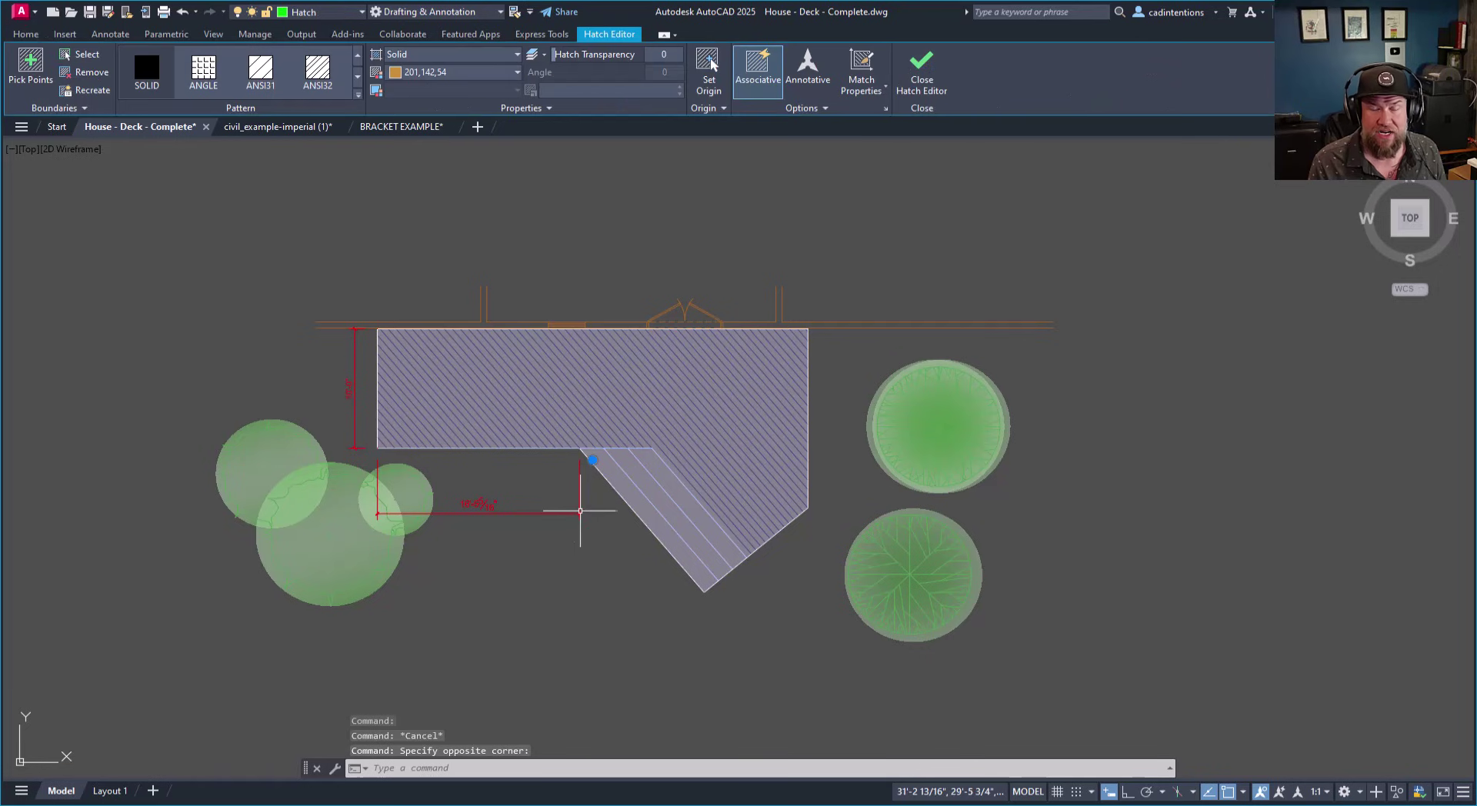
{"action": "key", "text": "Escape"}
{"action": "scroll", "coordinate": [627, 466], "scroll_direction": "up", "scroll_amount": 2}
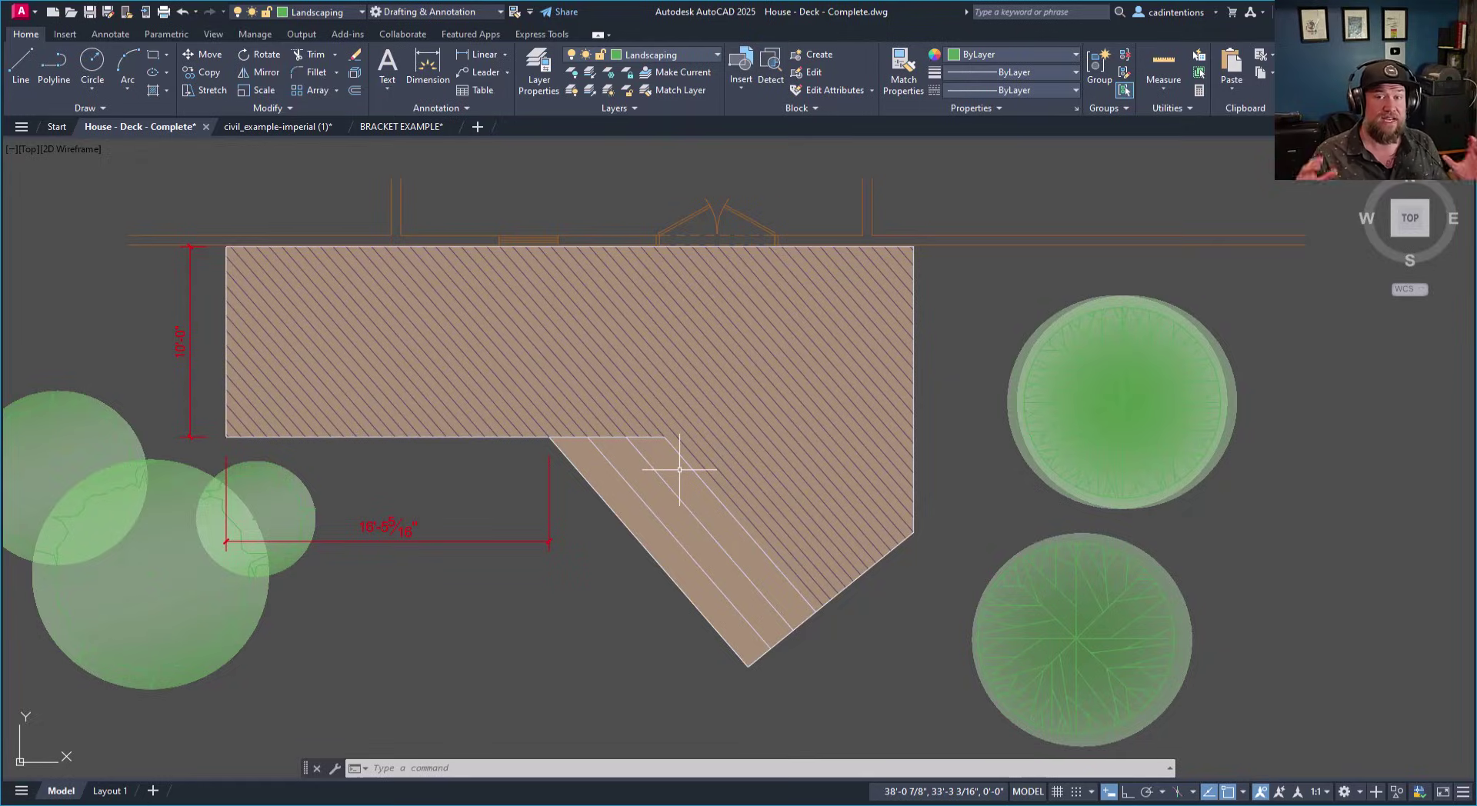
{"action": "scroll", "coordinate": [679, 469], "scroll_direction": "down", "scroll_amount": 4}
{"action": "key", "text": "Escape"}
{"action": "key", "text": "Escape"}
{"action": "key", "text": "Escape"}
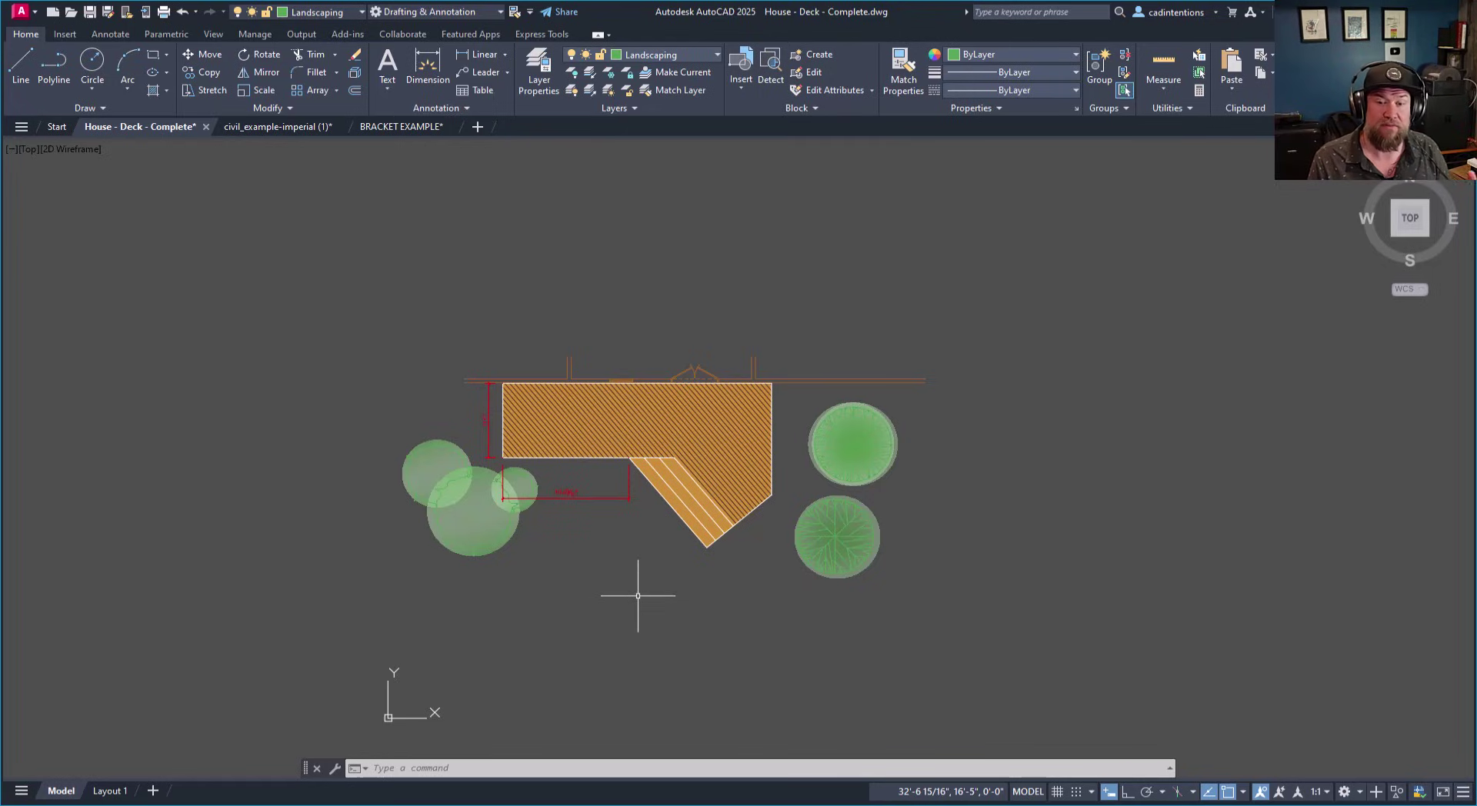
{"action": "mouse_move", "coordinate": [636, 587]}
{"action": "middle_mouse_down"}
{"action": "mouse_move", "coordinate": [629, 600]}
{"action": "mouse_move", "coordinate": [623, 580]}
{"action": "middle_mouse_up"}
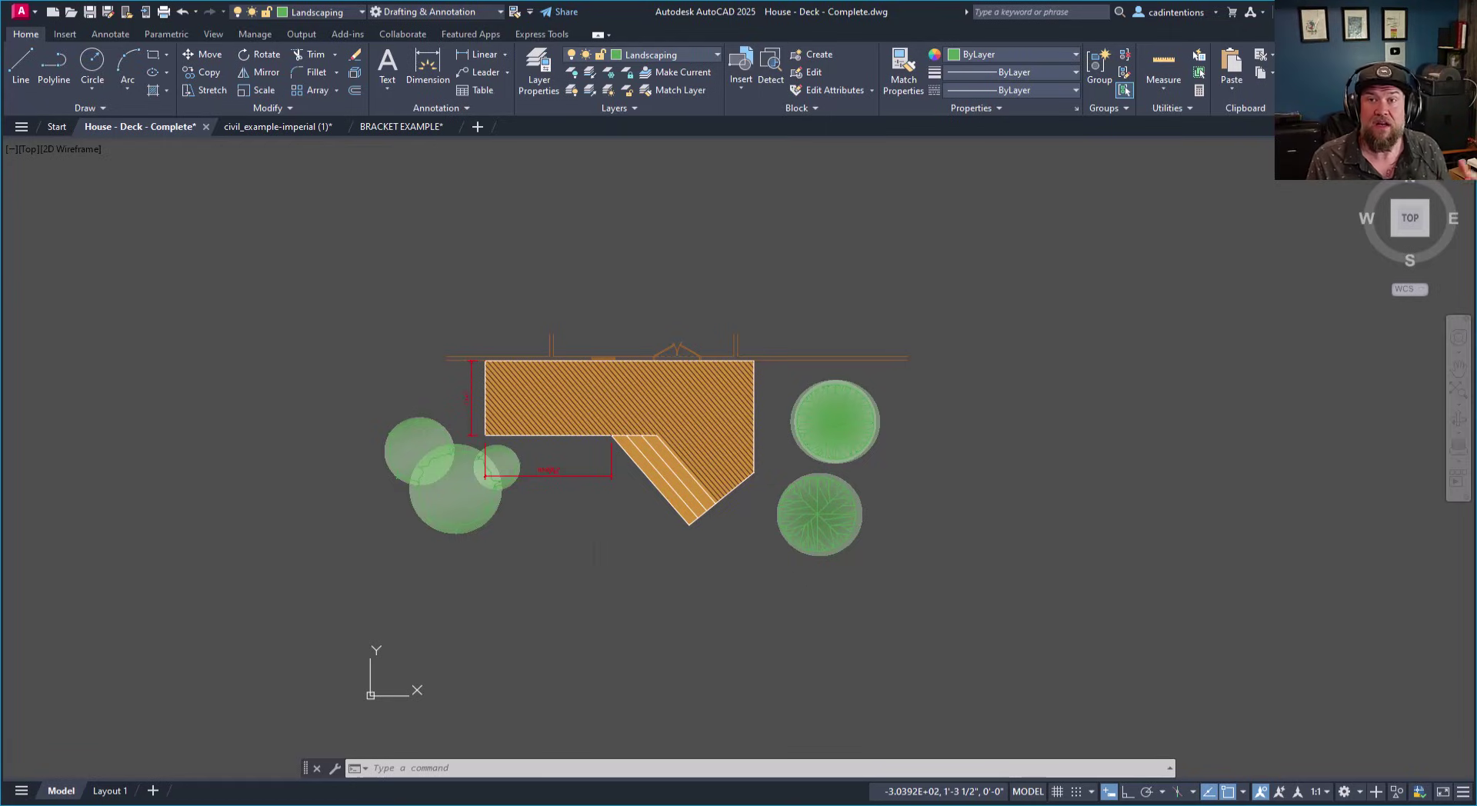
{"action": "key", "text": "Escape"}
{"action": "key", "text": "Escape"}
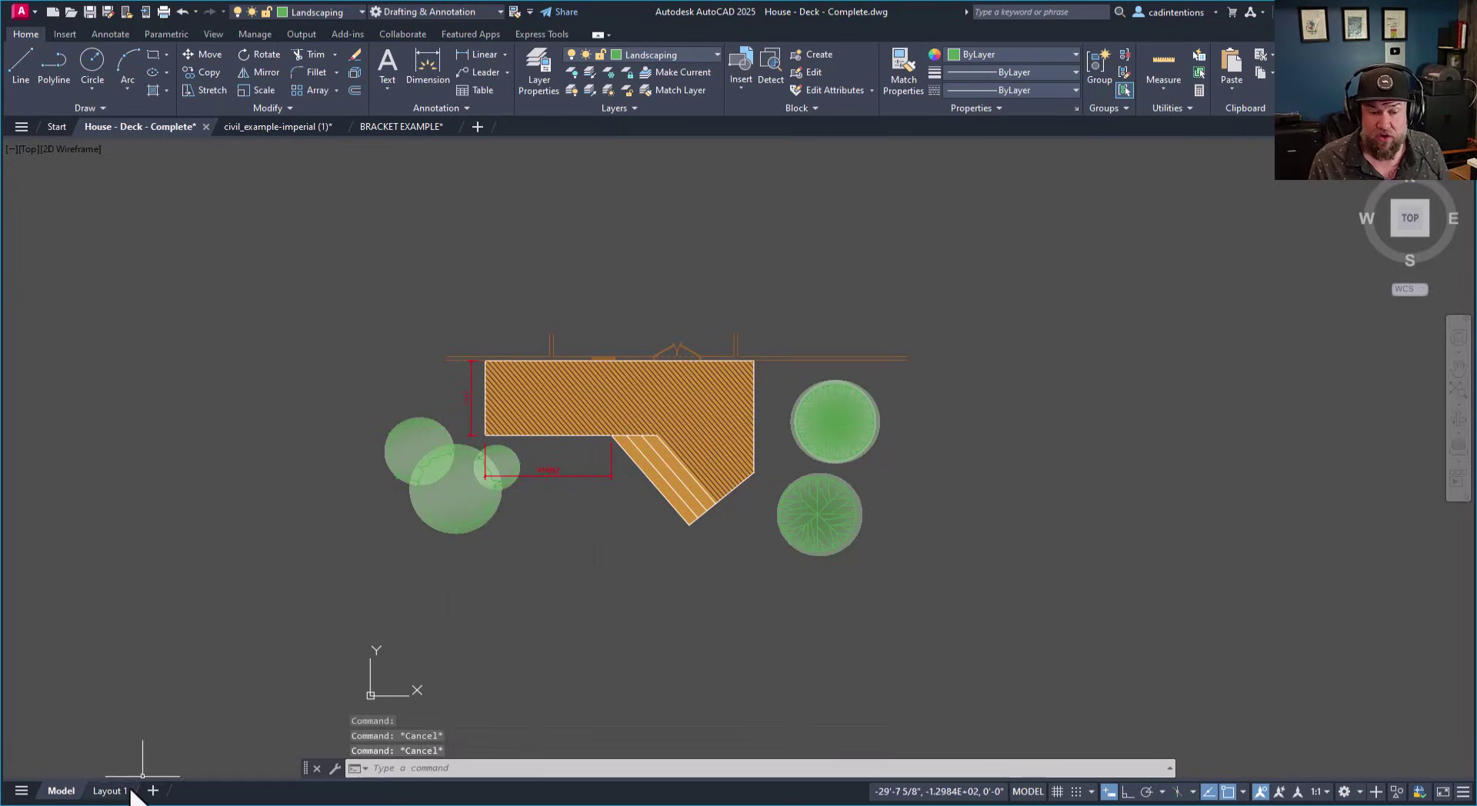
Switch to Layout 1, preview its plot and examine how the tree and deck hatches will print.
{"action": "left_click", "coordinate": [110, 791]}
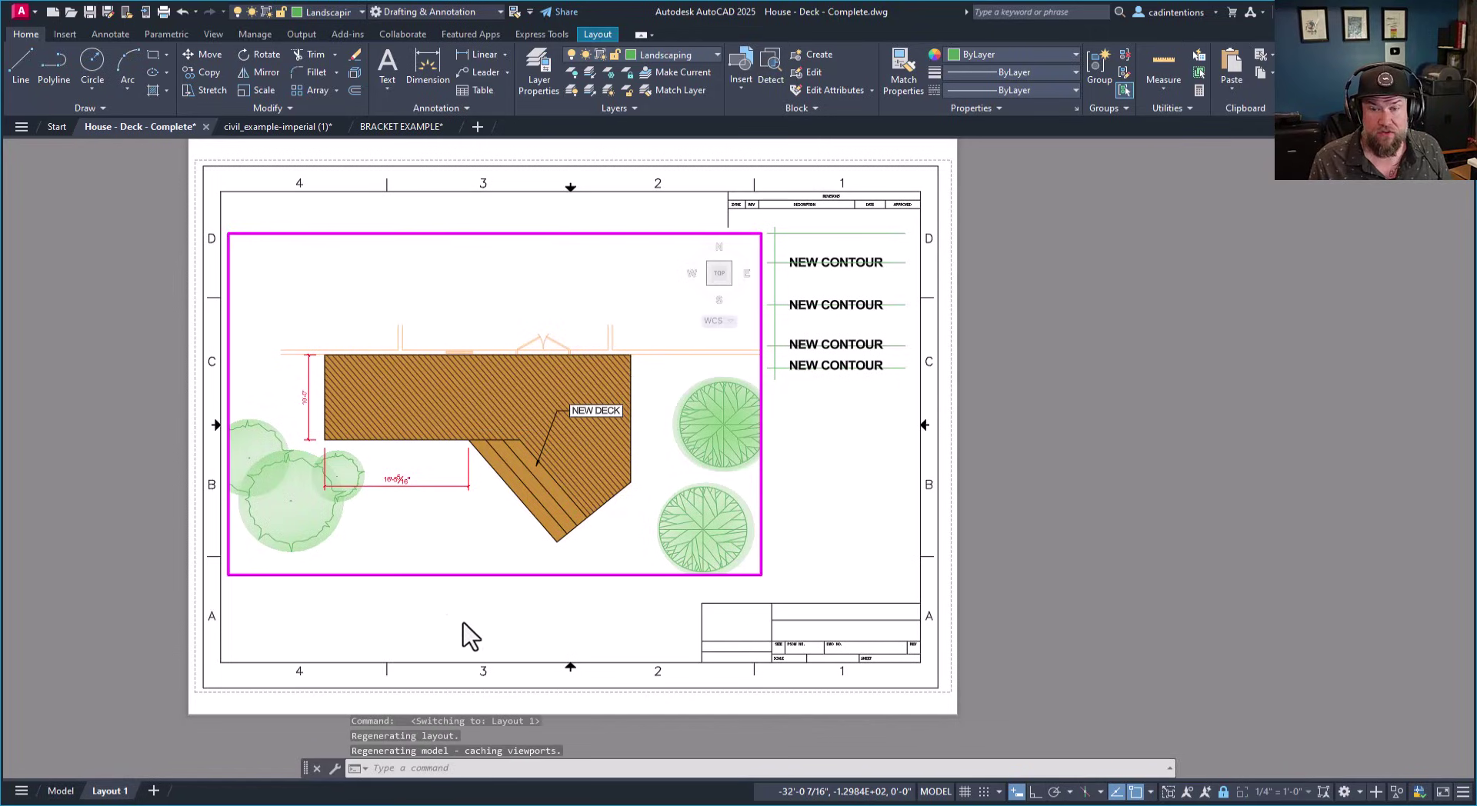
{"action": "key", "text": "ctrl+p"}
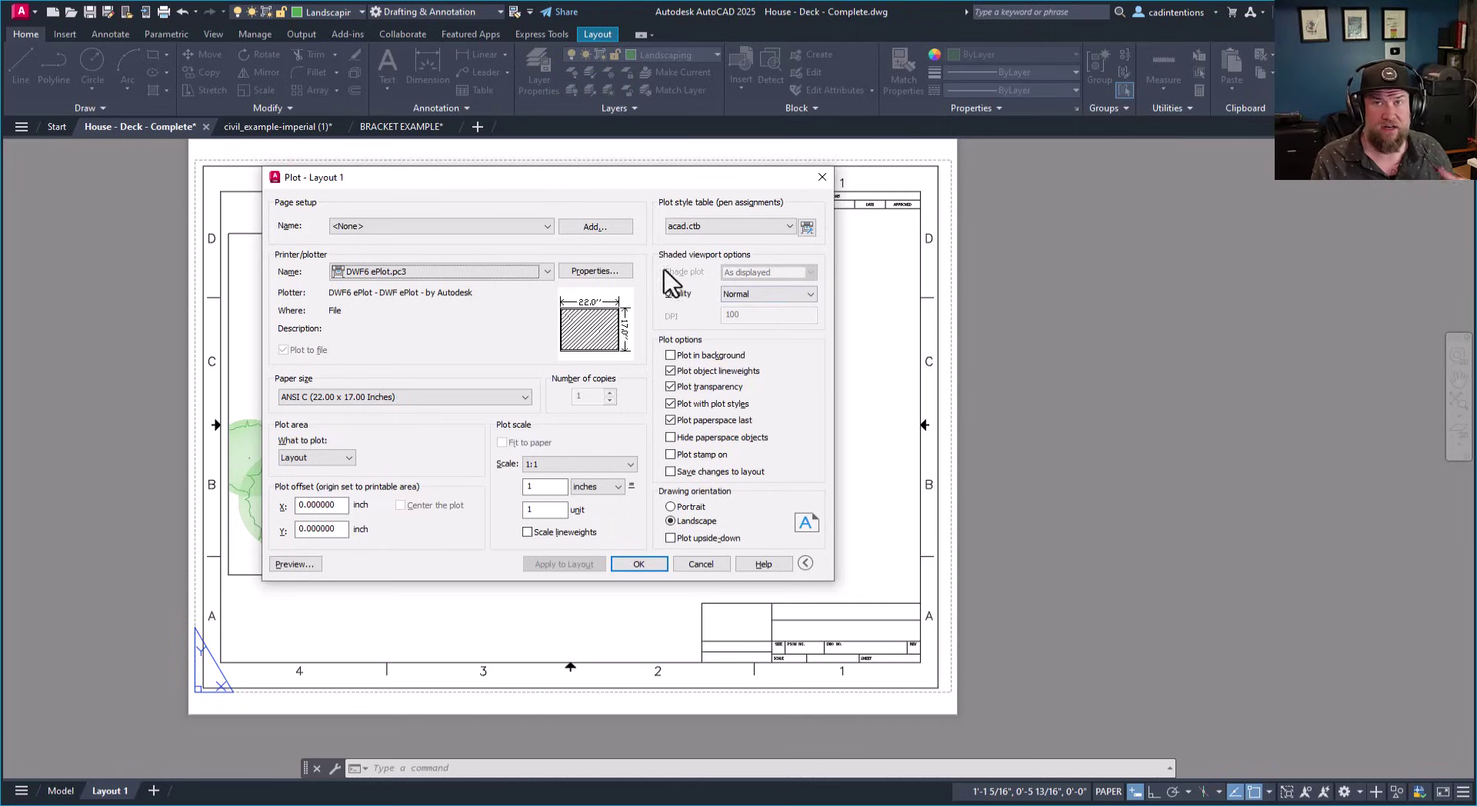
{"action": "left_click", "coordinate": [303, 564]}
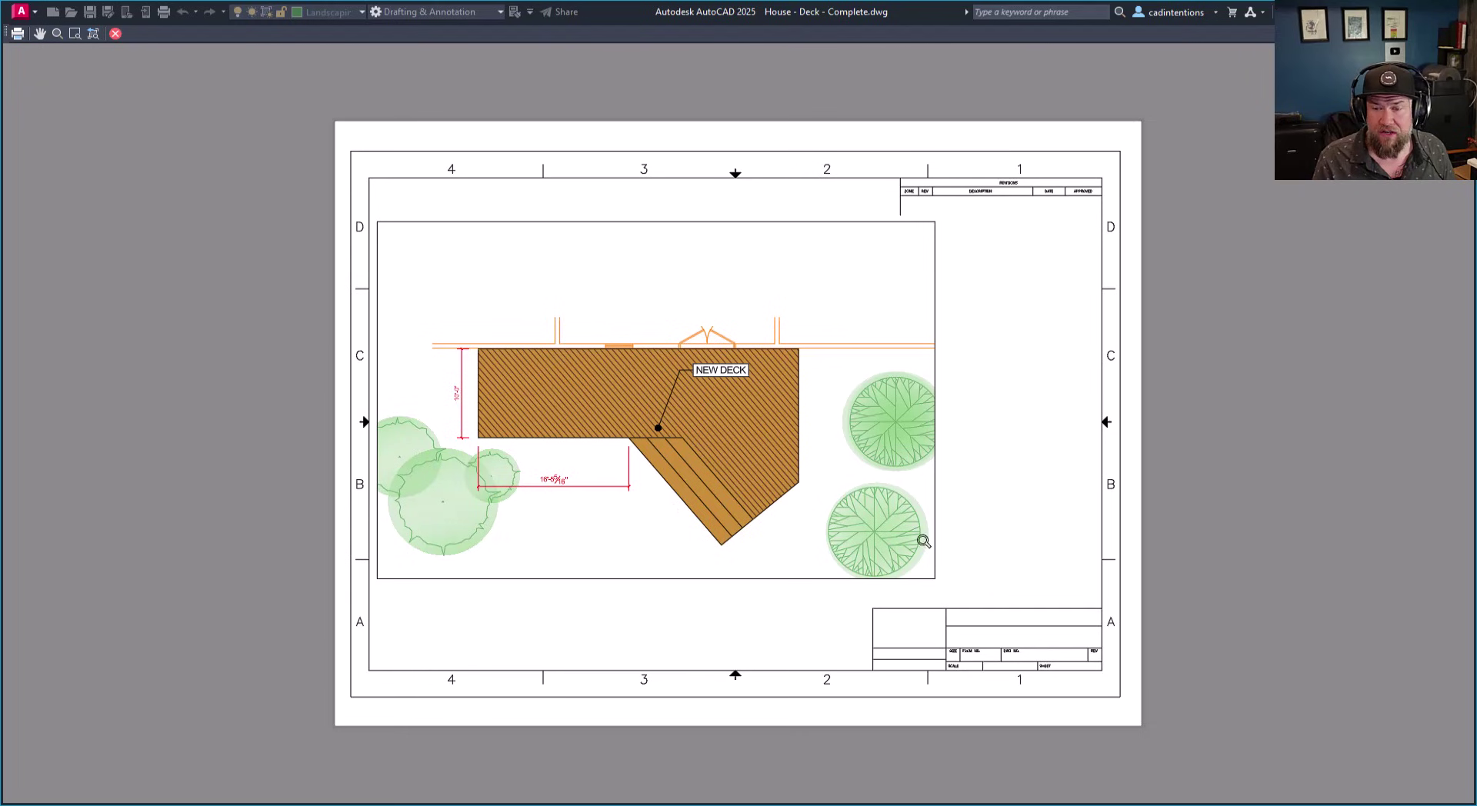
{"action": "scroll", "coordinate": [812, 434], "scroll_direction": "up", "scroll_amount": 3}
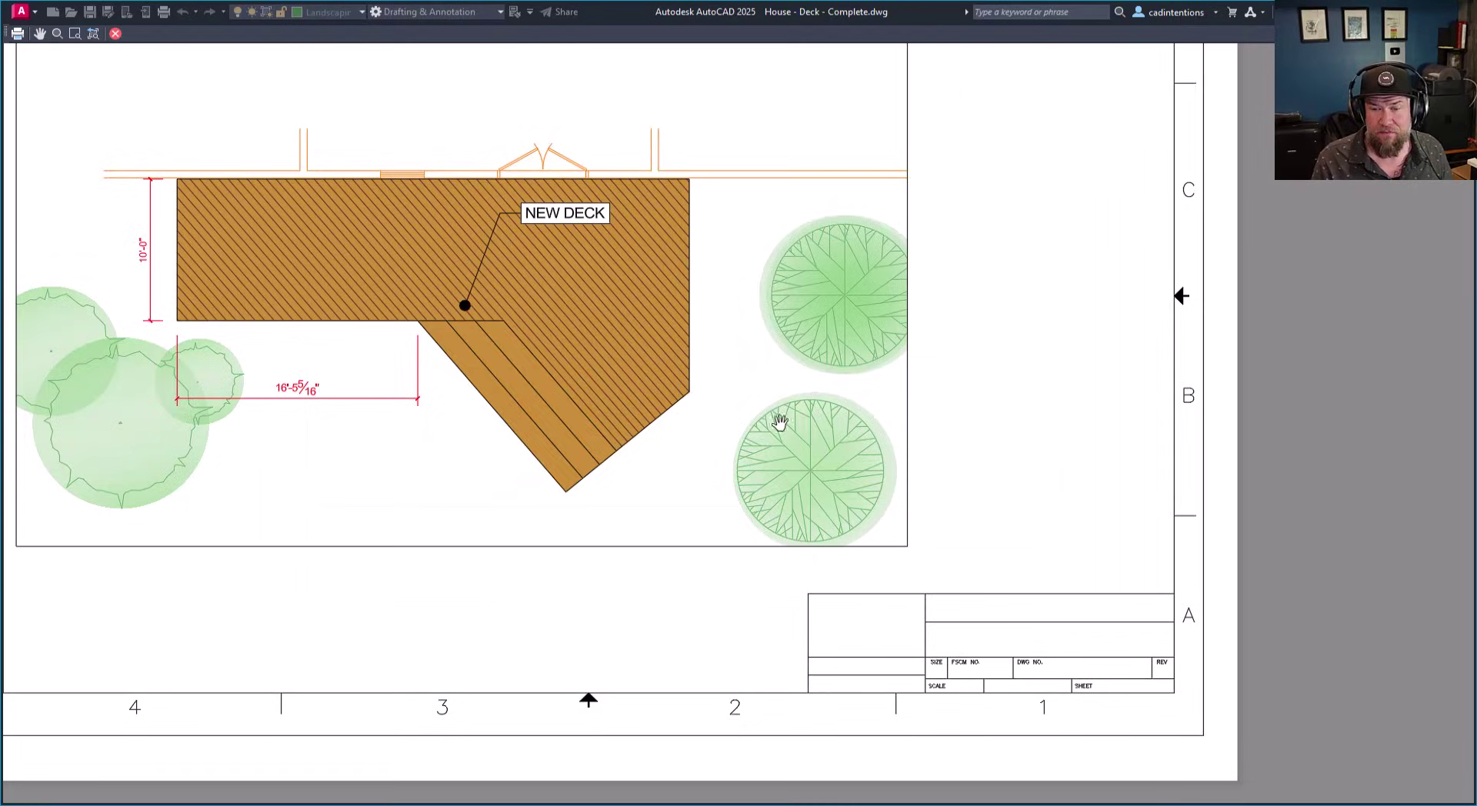
{"action": "left_click_drag", "start_coordinate": [796, 433], "coordinate": [835, 450]}
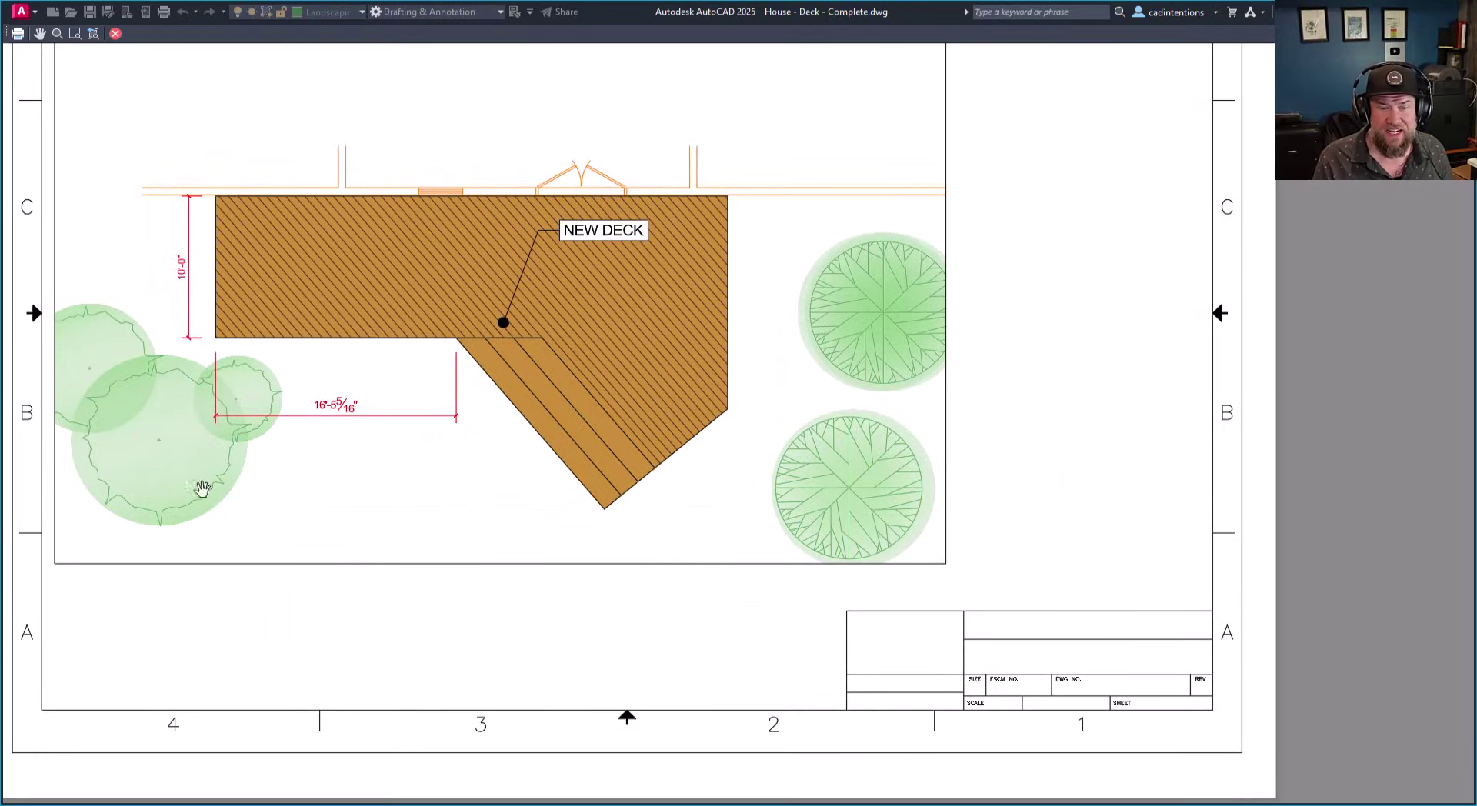
{"action": "left_click_drag", "start_coordinate": [291, 507], "coordinate": [388, 541]}
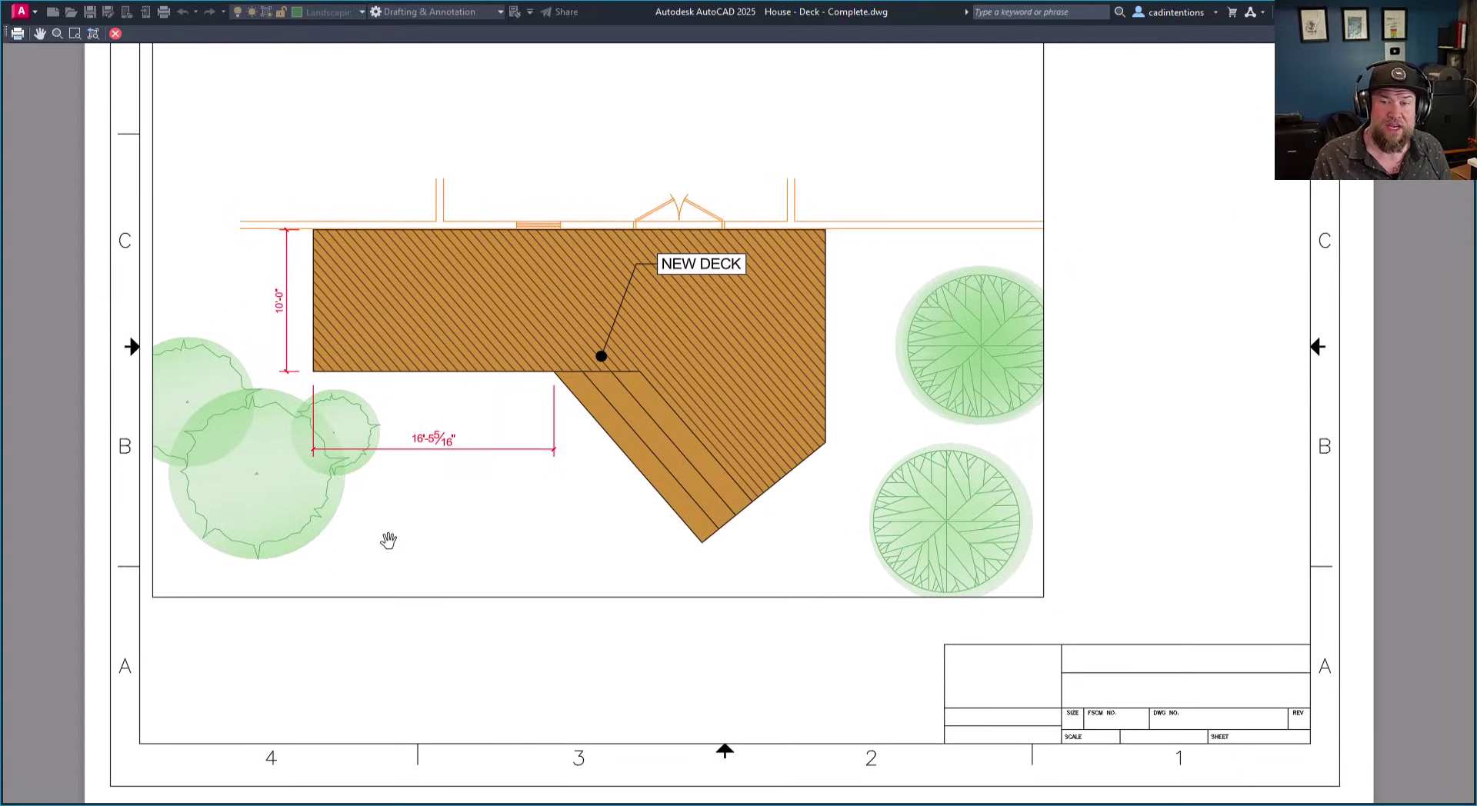
{"action": "scroll", "coordinate": [388, 541], "scroll_direction": "down", "scroll_amount": 3}
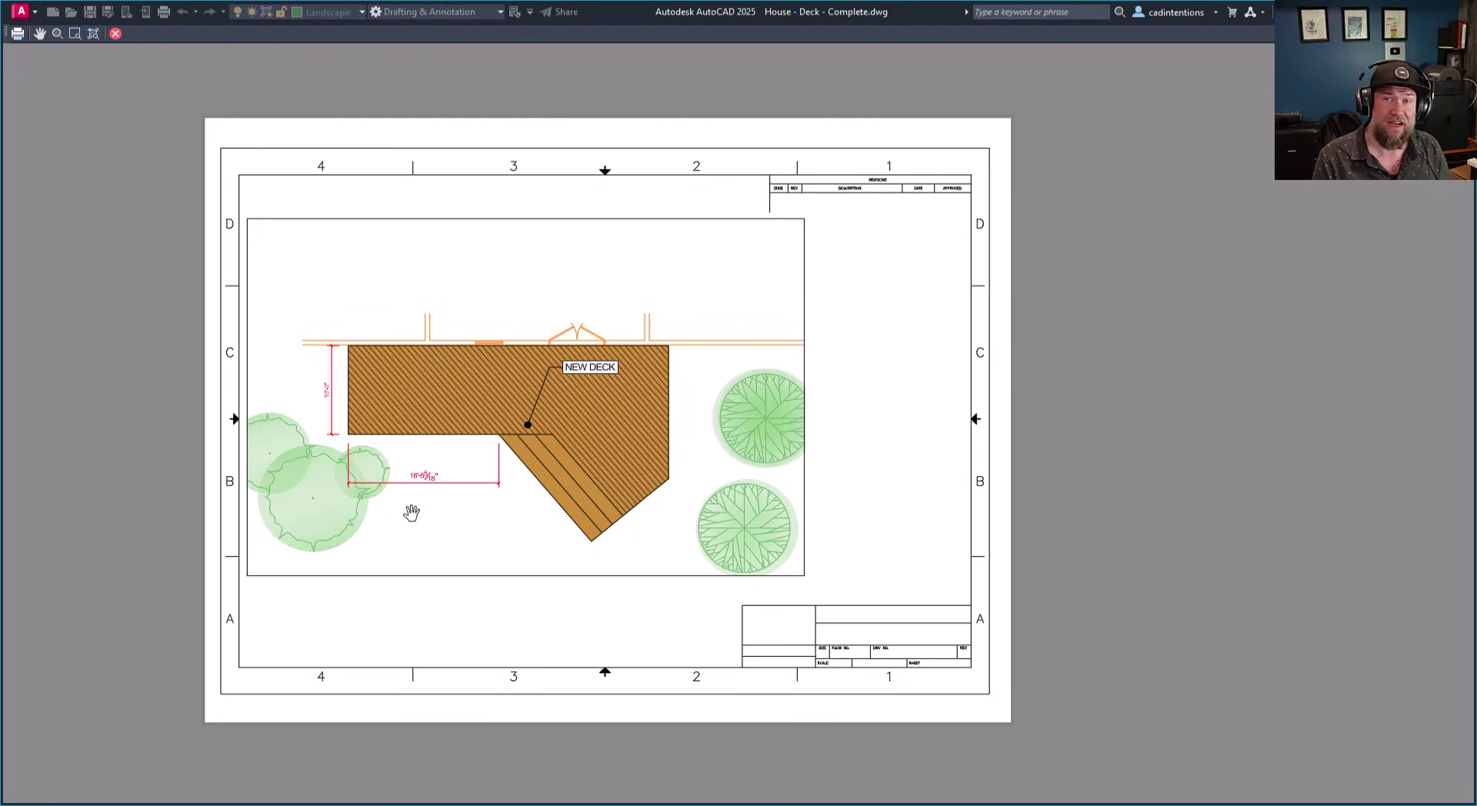
Close the plot preview and switch from Layout 1 to model space.
{"action": "key", "text": "Escape"}
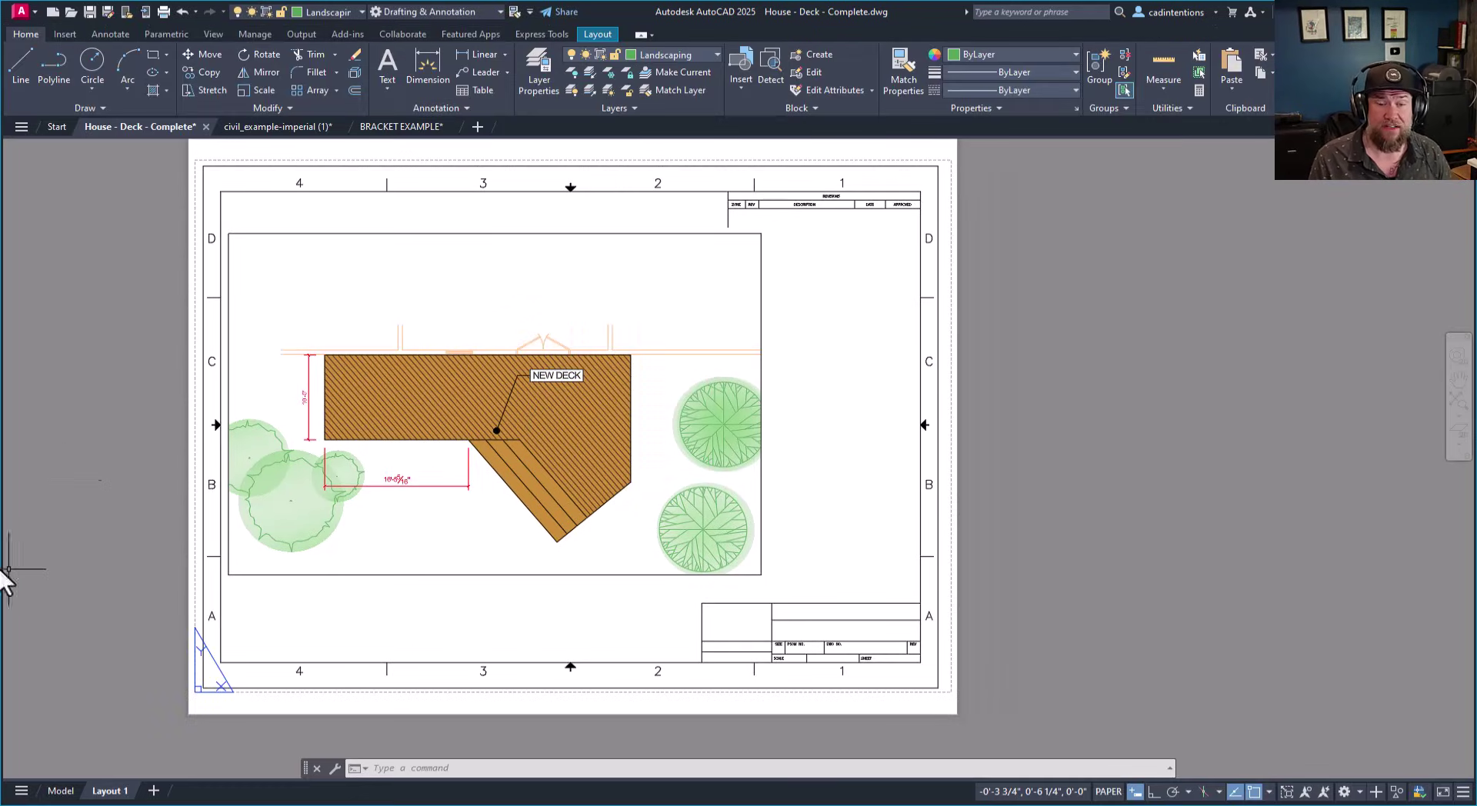
{"action": "middle_click_drag", "start_coordinate": [405, 558], "coordinate": [415, 552]}
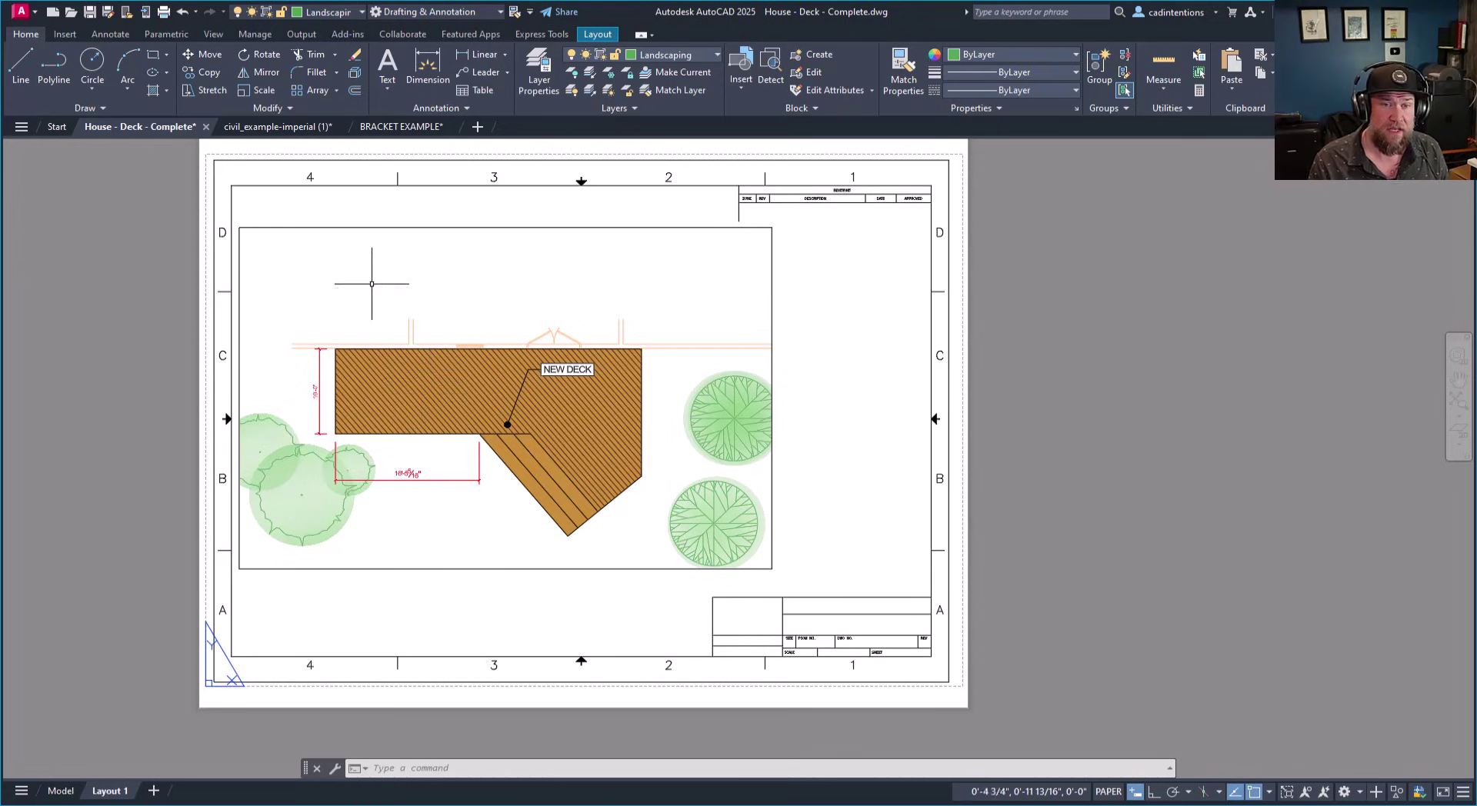
{"action": "middle_click_drag", "start_coordinate": [311, 316], "coordinate": [326, 289]}
{"action": "key", "text": "Escape"}
{"action": "key", "text": "Escape"}
{"action": "key", "text": "Escape"}
{"action": "type", "text": "mo"}
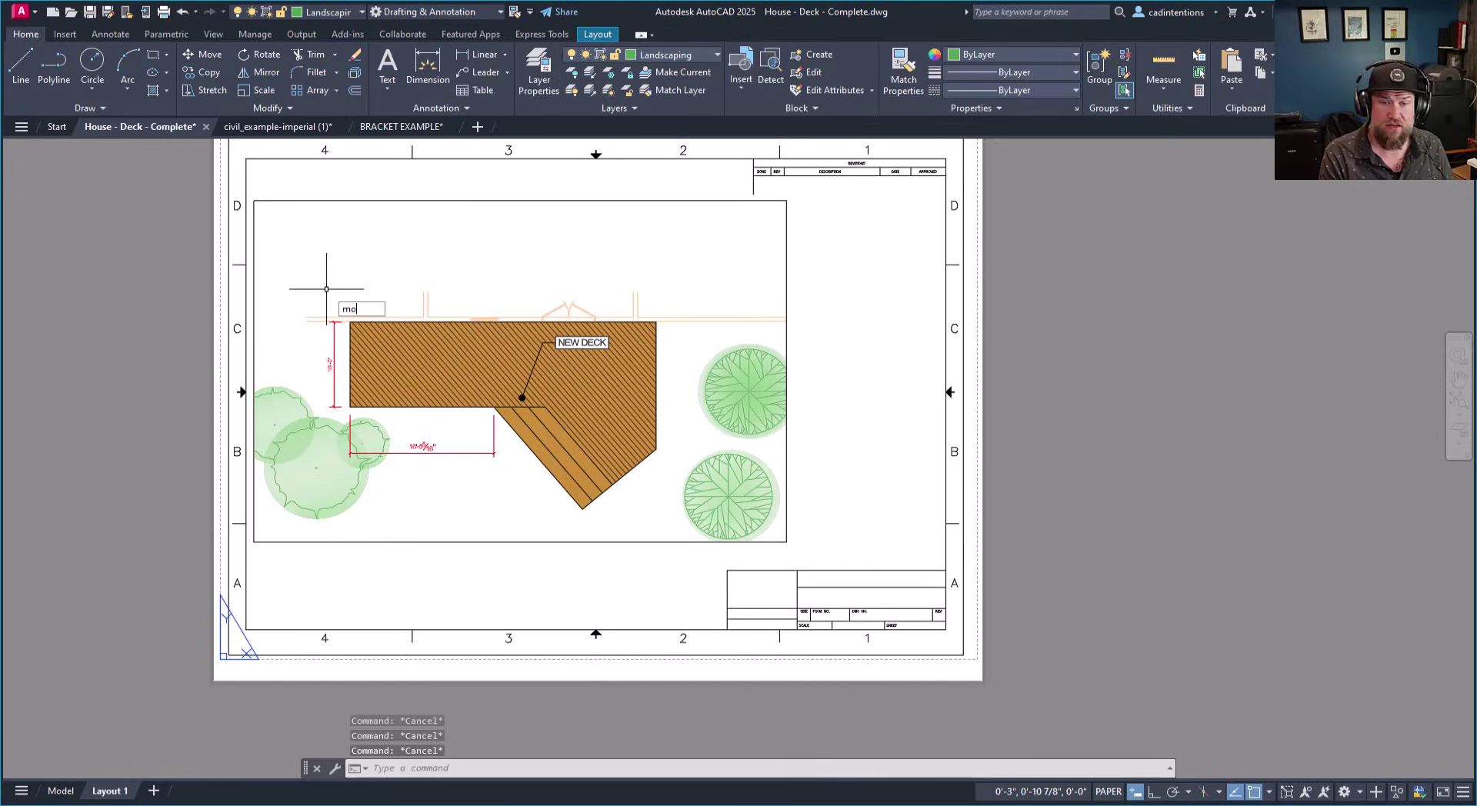
{"action": "type", "text": "del"}
{"action": "key", "text": "Return"}
{"action": "mouse_move", "coordinate": [518, 313]}
{"action": "middle_mouse_down"}
{"action": "mouse_move", "coordinate": [412, 353]}
{"action": "mouse_move", "coordinate": [685, 369]}
{"action": "mouse_move", "coordinate": [846, 332]}
{"action": "mouse_move", "coordinate": [528, 320]}
{"action": "middle_mouse_up"}
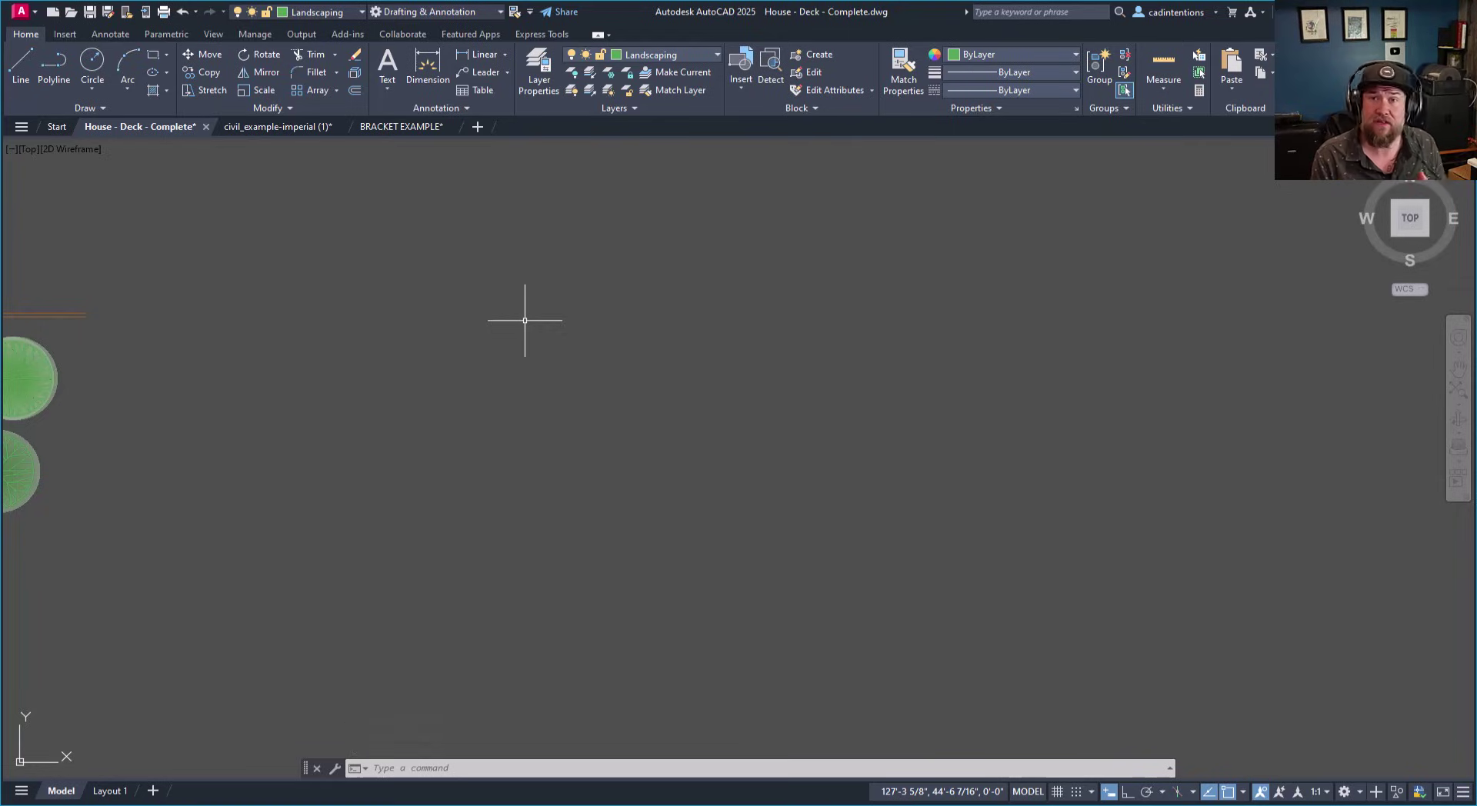
Draw a long wavy freehand curve with the SKETCH command in the empty area east of the deck plan.
{"action": "middle_click_drag", "start_coordinate": [673, 356], "coordinate": [586, 386]}
{"action": "key", "text": "Escape"}
{"action": "key", "text": "Escape"}
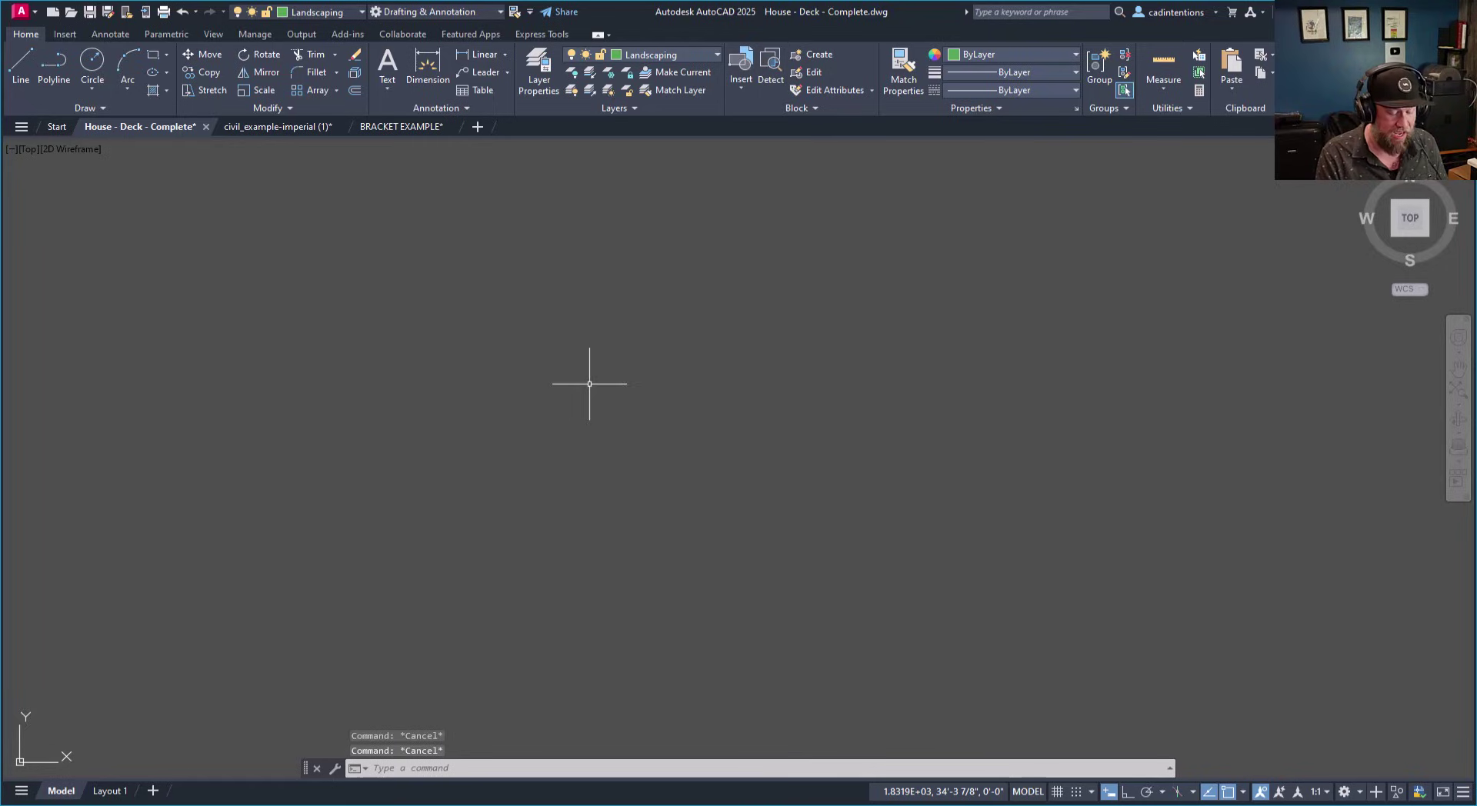
{"action": "key", "text": "Escape"}
{"action": "type", "text": "s"}
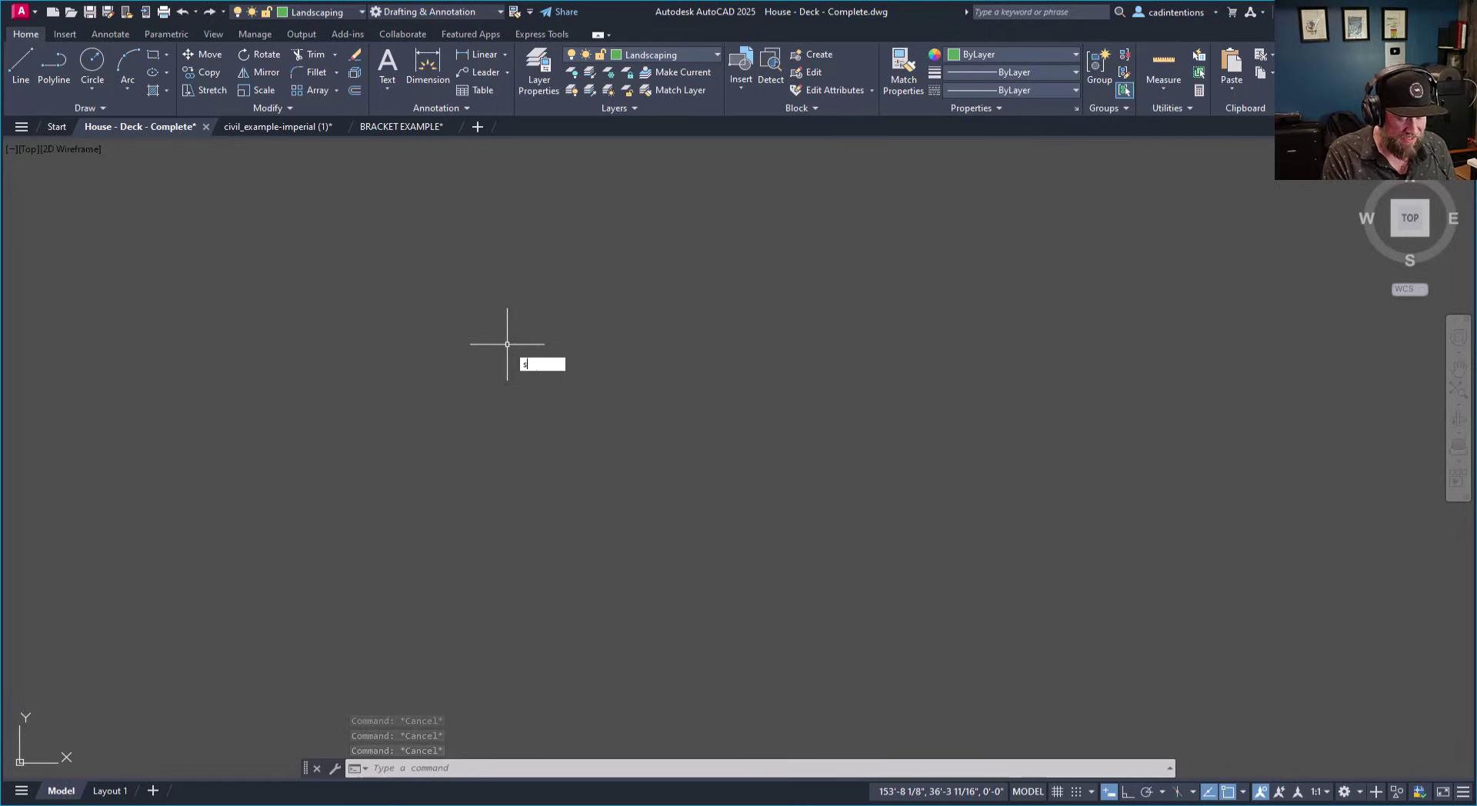
{"action": "type", "text": "ketch"}
{"action": "key", "text": "Return"}
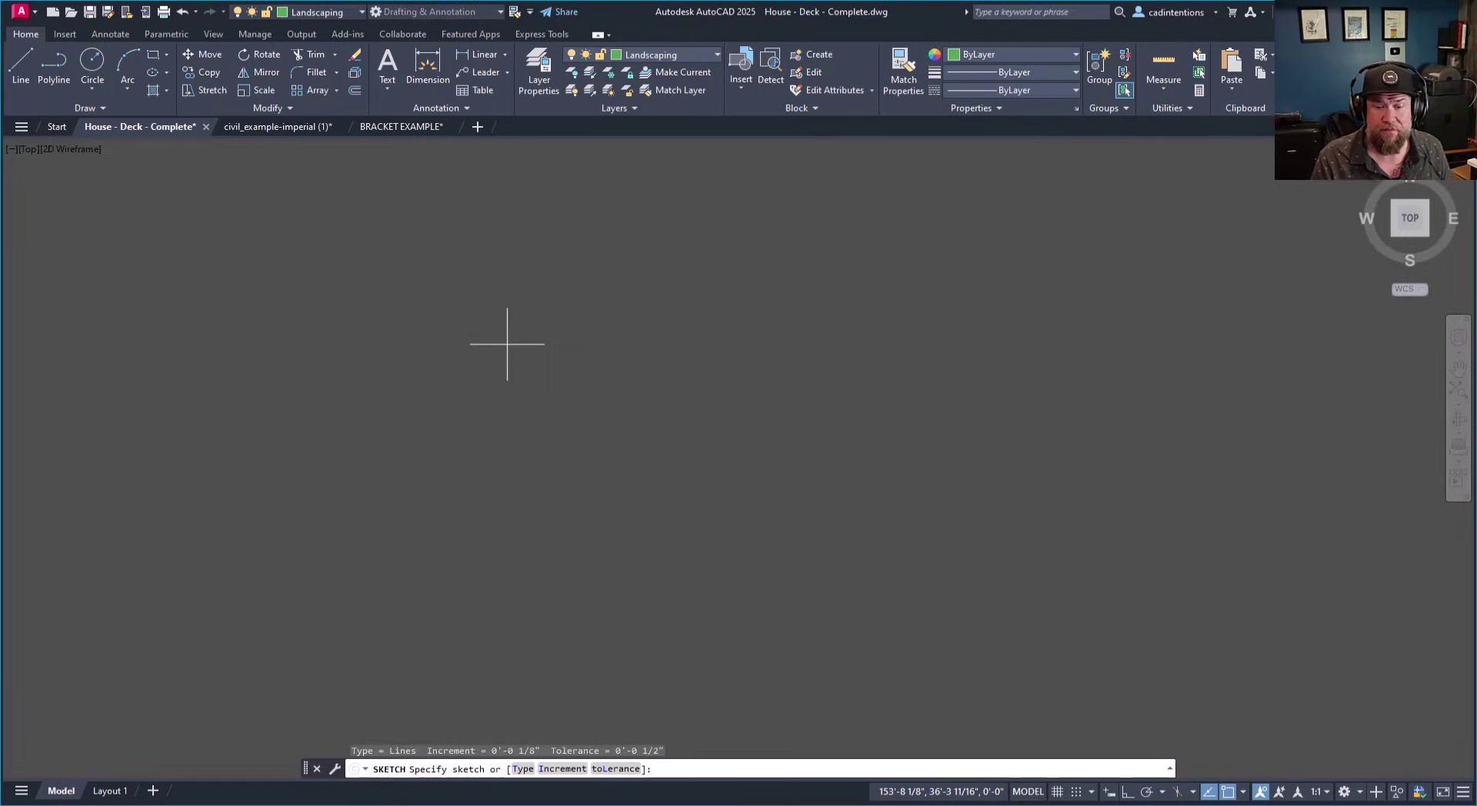
{"action": "left_click", "coordinate": [402, 353]}
{"action": "mouse_move", "coordinate": [399, 357]}
{"action": "left_mouse_down"}
{"action": "mouse_move", "coordinate": [477, 264]}
{"action": "mouse_move", "coordinate": [551, 267]}
{"action": "mouse_move", "coordinate": [598, 316]}
{"action": "mouse_move", "coordinate": [520, 332]}
{"action": "mouse_move", "coordinate": [553, 402]}
{"action": "mouse_move", "coordinate": [708, 348]}
{"action": "mouse_move", "coordinate": [857, 362]}
{"action": "mouse_move", "coordinate": [1012, 444]}
{"action": "mouse_move", "coordinate": [1169, 372]}
{"action": "mouse_move", "coordinate": [1246, 428]}
{"action": "mouse_move", "coordinate": [1152, 526]}
{"action": "mouse_move", "coordinate": [883, 597]}
{"action": "mouse_move", "coordinate": [695, 502]}
{"action": "mouse_move", "coordinate": [633, 504]}
{"action": "mouse_move", "coordinate": [513, 552]}
{"action": "mouse_move", "coordinate": [389, 543]}
{"action": "mouse_move", "coordinate": [386, 506]}
{"action": "left_mouse_up"}
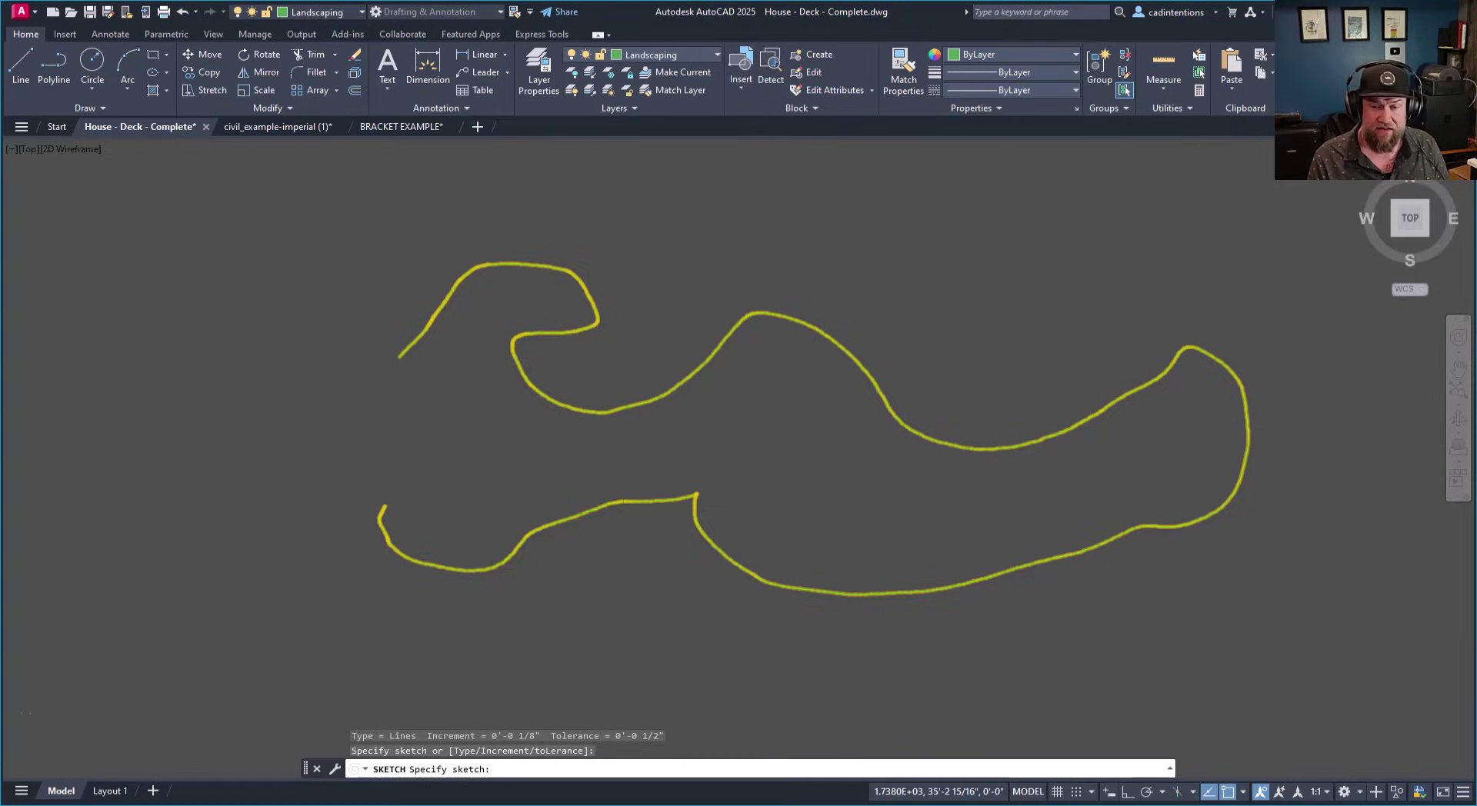
{"action": "key", "text": "Return"}
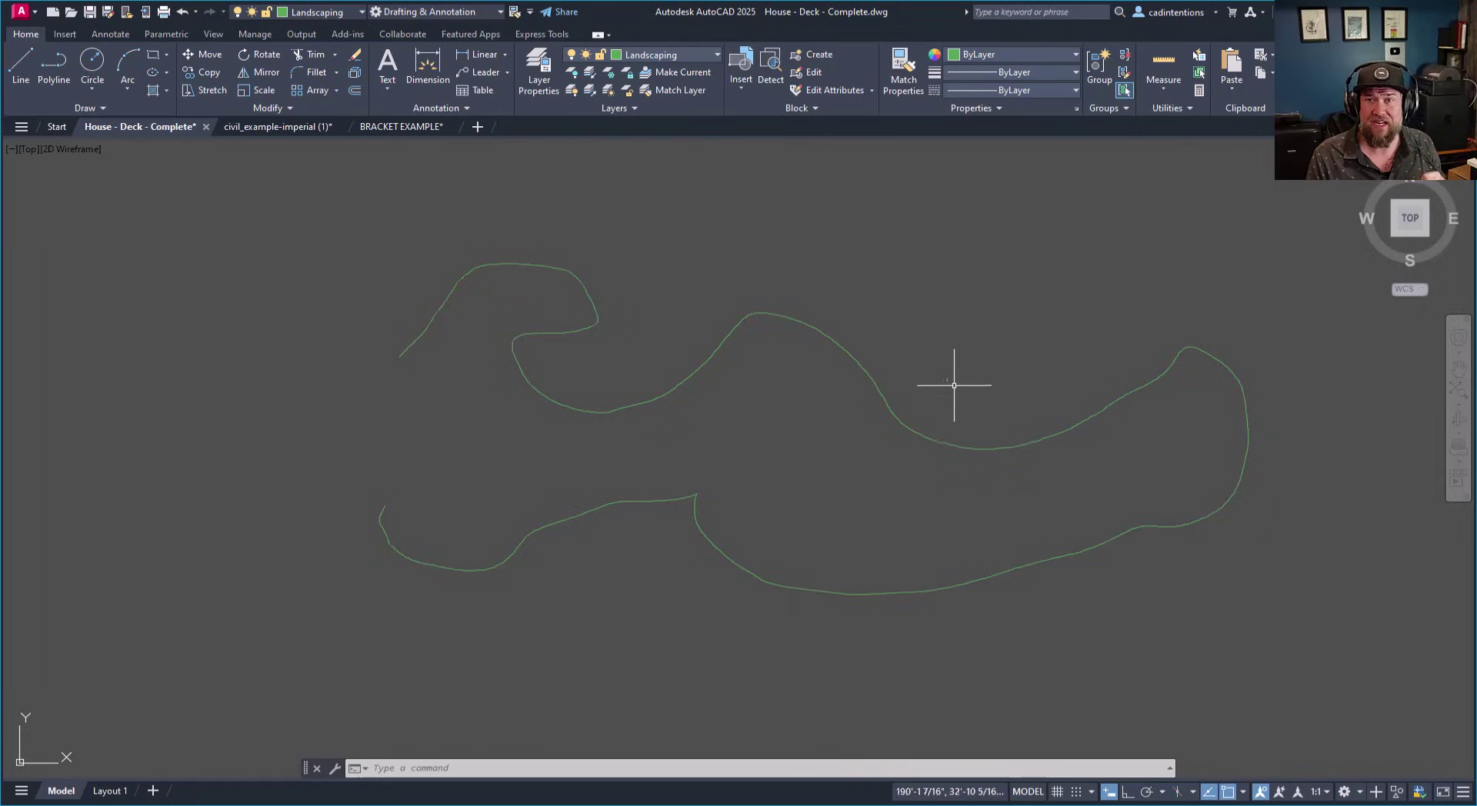
Examine the freehand sketch alongside the deck and tree plan.
{"action": "middle_click_drag", "start_coordinate": [649, 356], "coordinate": [873, 357]}
{"action": "scroll", "coordinate": [534, 372], "scroll_direction": "down", "scroll_amount": 2}
{"action": "middle_click_drag", "start_coordinate": [534, 373], "coordinate": [759, 393]}
{"action": "scroll", "coordinate": [759, 393], "scroll_direction": "down", "scroll_amount": 2}
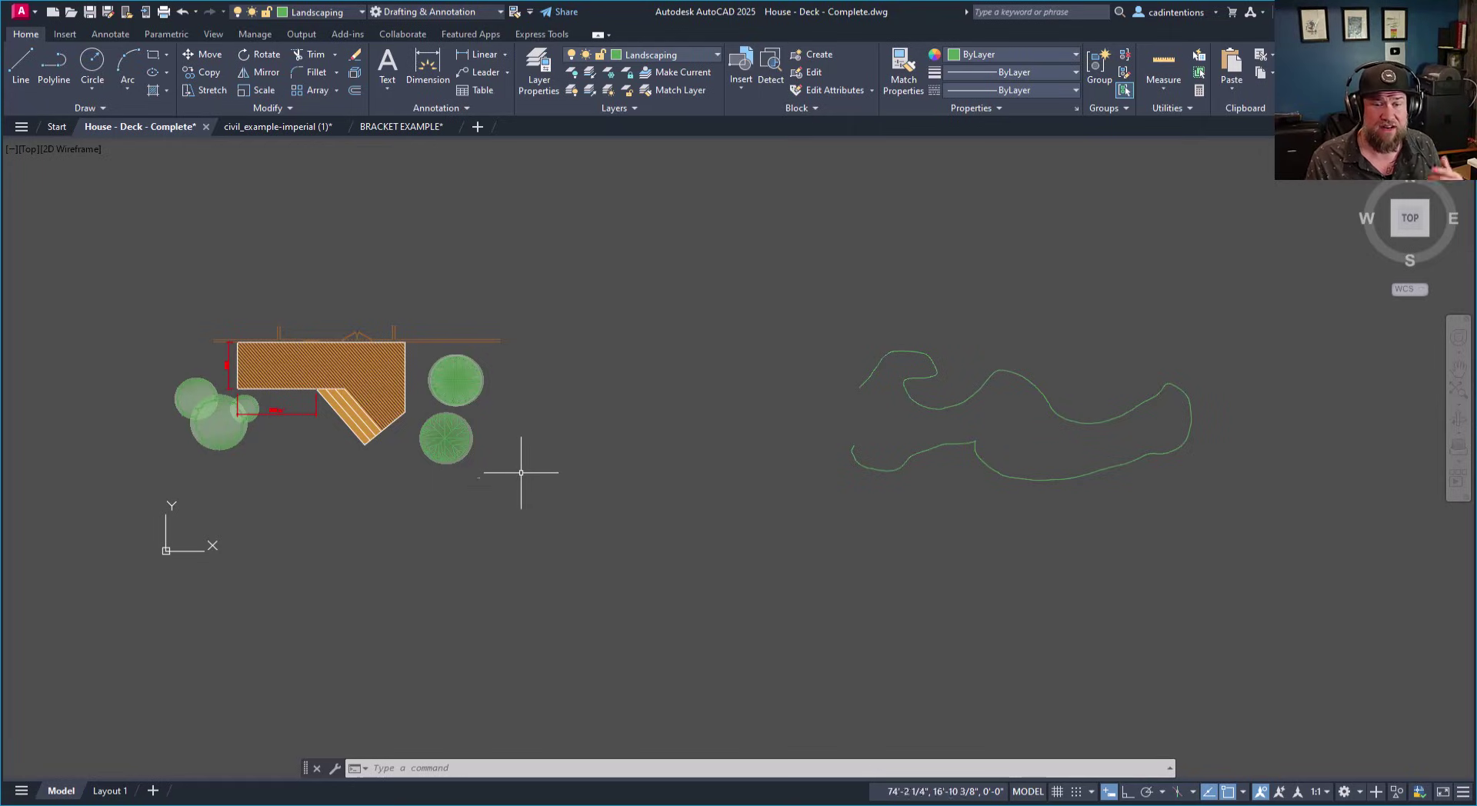
{"action": "middle_click_drag", "start_coordinate": [528, 471], "coordinate": [574, 464]}
{"action": "key", "text": "Escape"}
{"action": "key", "text": "Escape"}
{"action": "key", "text": "Escape"}
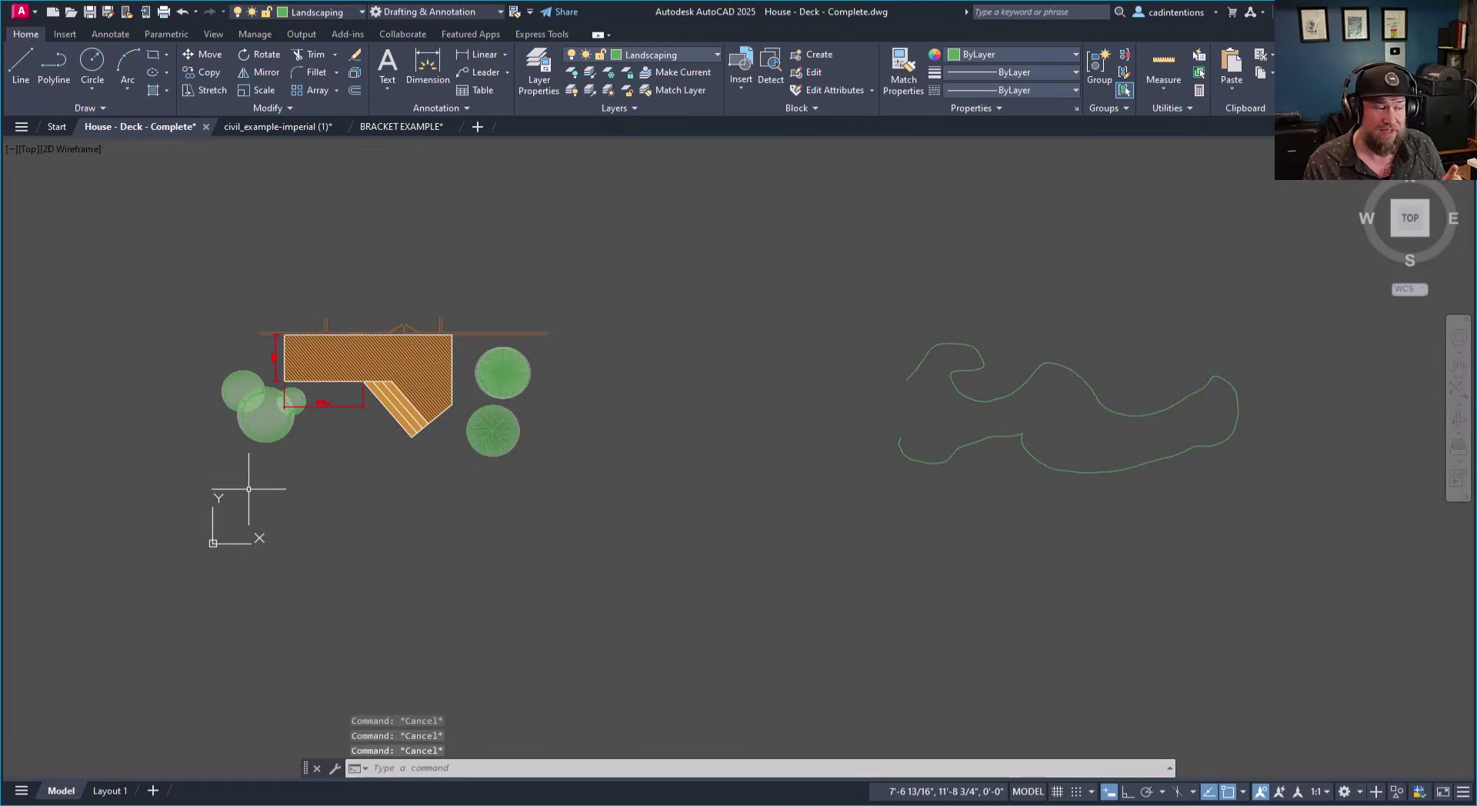
{"action": "middle_click_drag", "start_coordinate": [472, 500], "coordinate": [454, 548]}
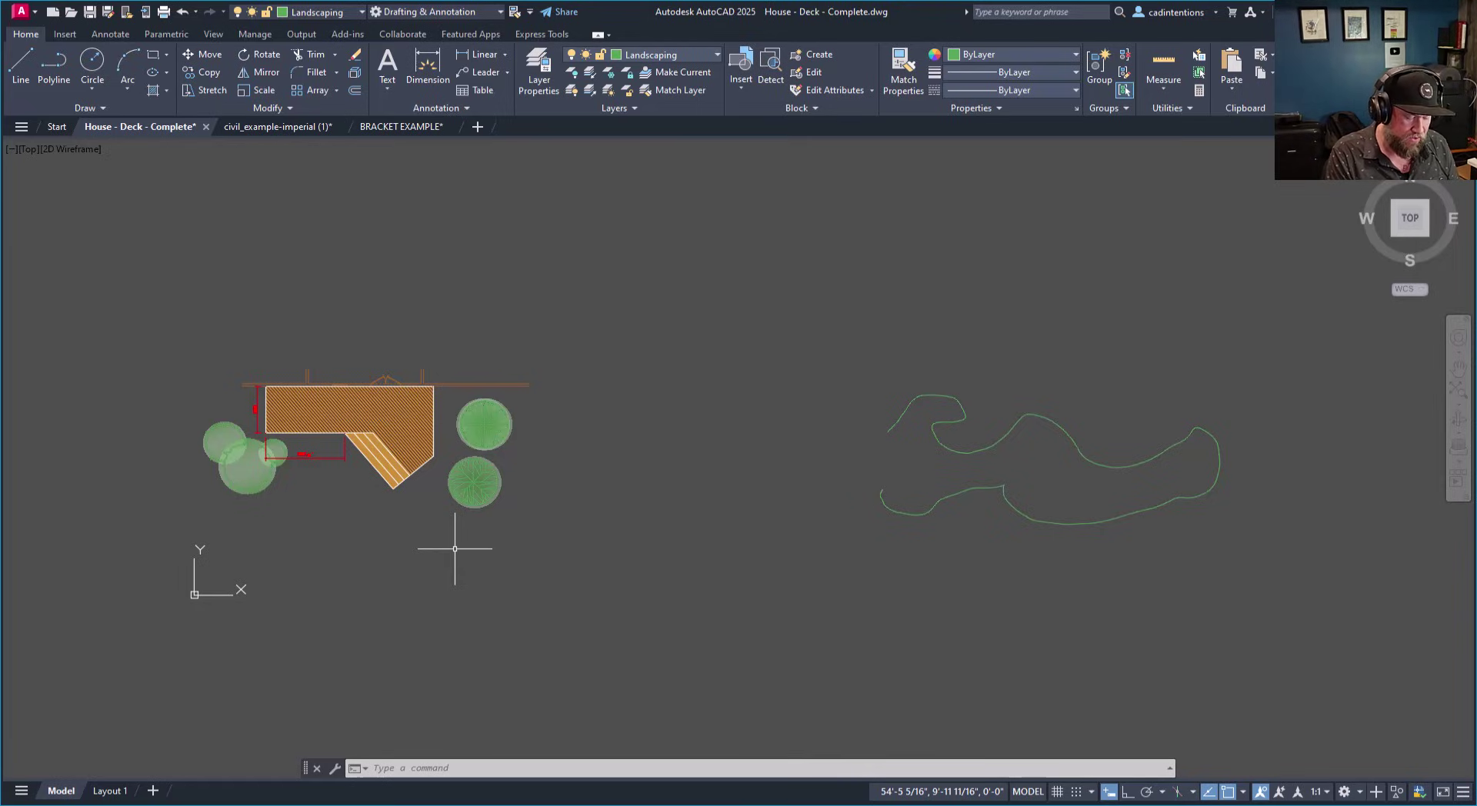
{"action": "type", "text": "ree"}
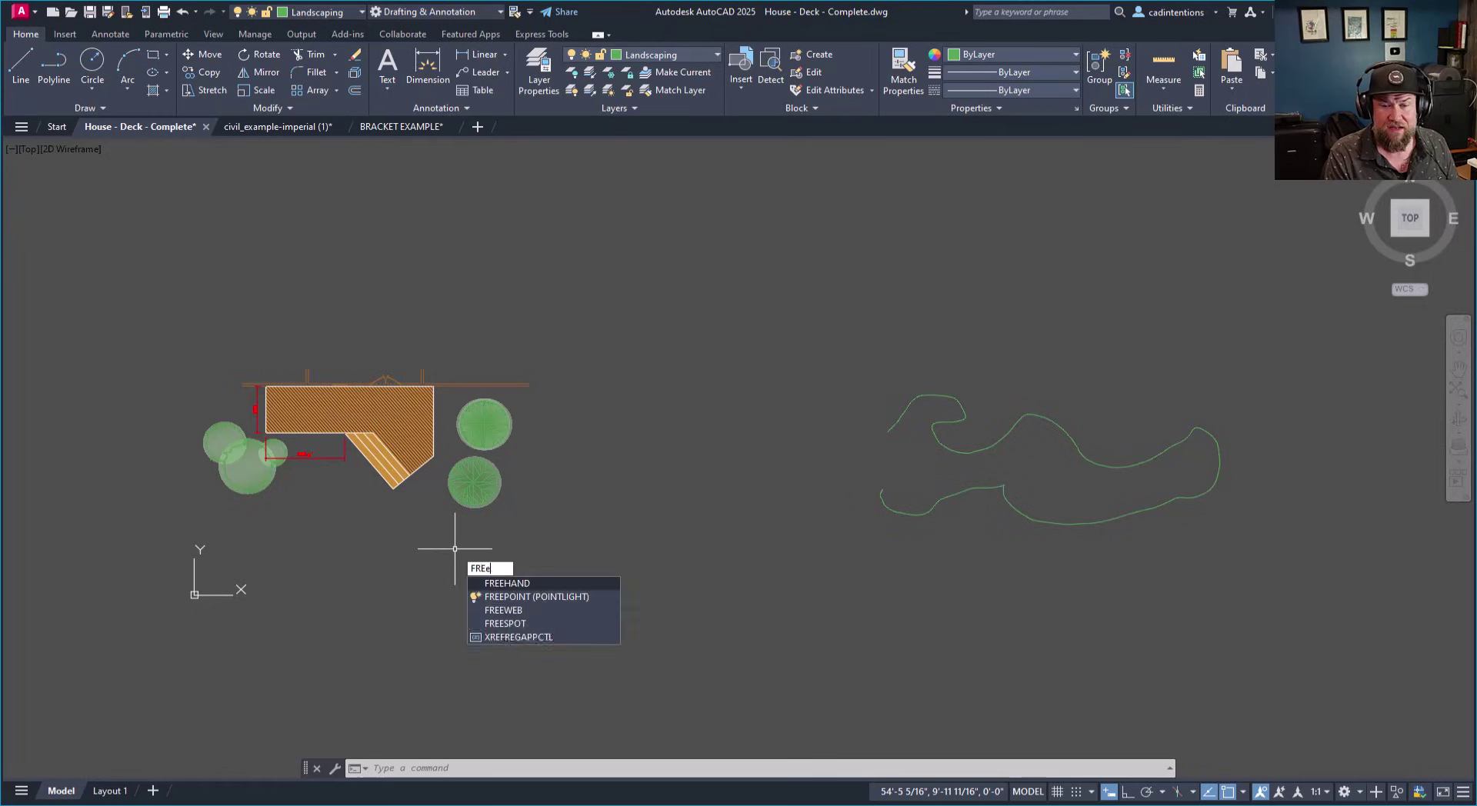
{"action": "key", "text": "Return"}
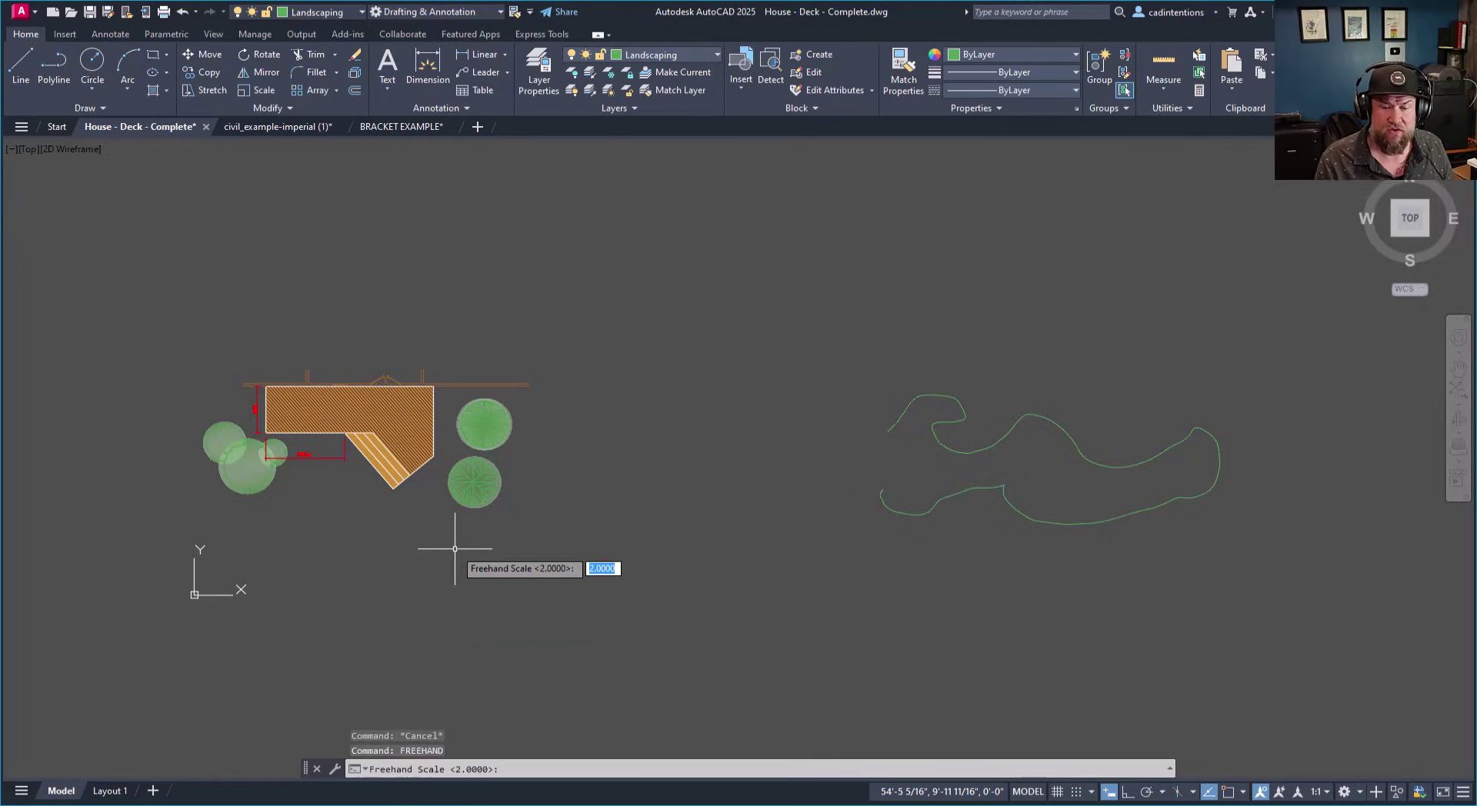
{"action": "scroll", "coordinate": [431, 550], "scroll_direction": "up", "scroll_amount": 4}
{"action": "key", "text": "Escape"}
{"action": "key", "text": "Escape"}
{"action": "key", "text": "Escape"}
{"action": "middle_click_drag", "start_coordinate": [497, 397], "coordinate": [524, 416]}
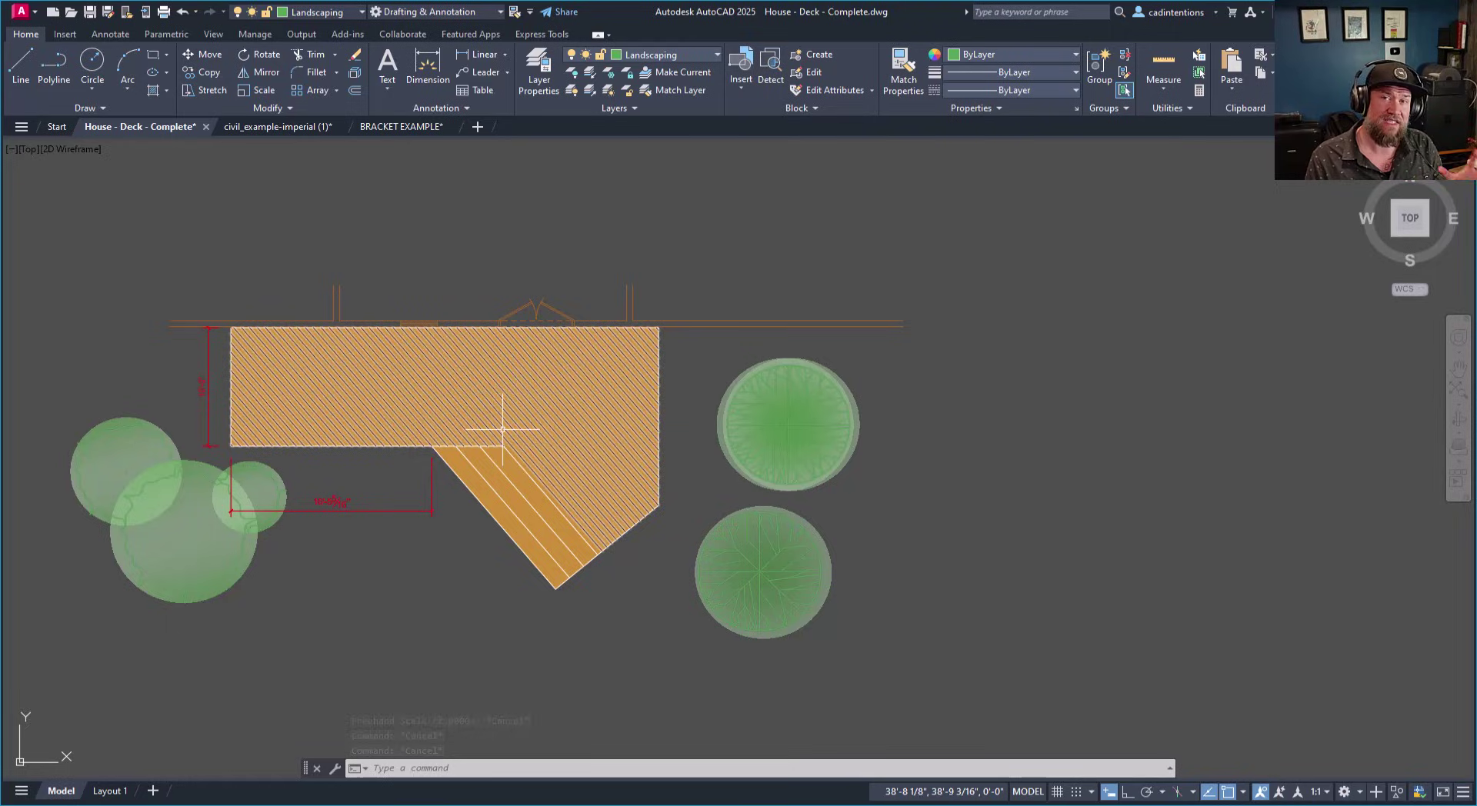
Select part of the freehand sketch and examine its segments up close.
{"action": "scroll", "coordinate": [723, 408], "scroll_direction": "down", "scroll_amount": 2}
{"action": "middle_click_drag", "start_coordinate": [884, 400], "coordinate": [515, 398]}
{"action": "left_click", "coordinate": [1124, 466]}
{"action": "left_click", "coordinate": [1086, 416]}
{"action": "key", "text": "Escape"}
{"action": "left_click", "coordinate": [1172, 446]}
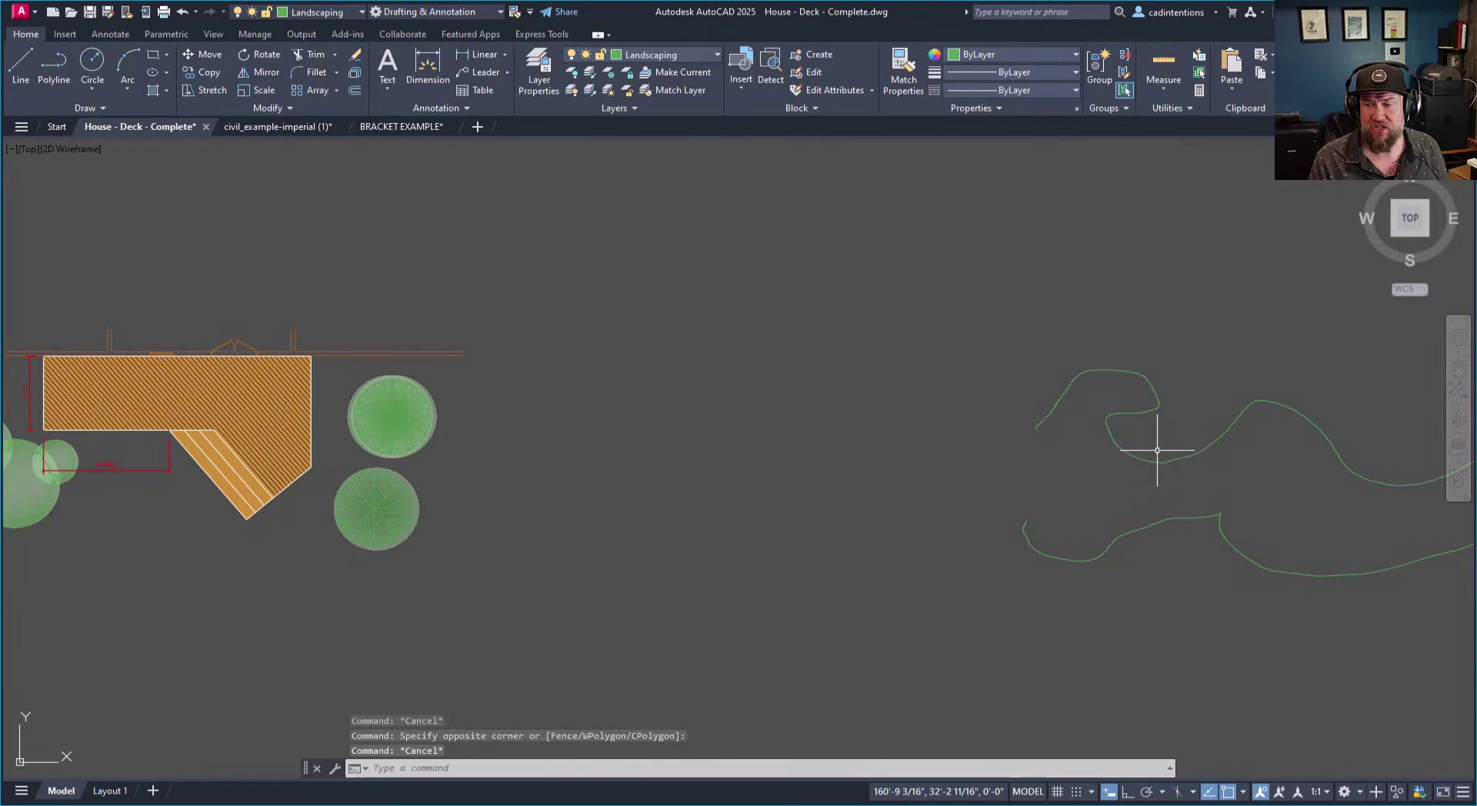
{"action": "left_click", "coordinate": [1204, 473]}
{"action": "scroll", "coordinate": [1205, 473], "scroll_direction": "up", "scroll_amount": 10}
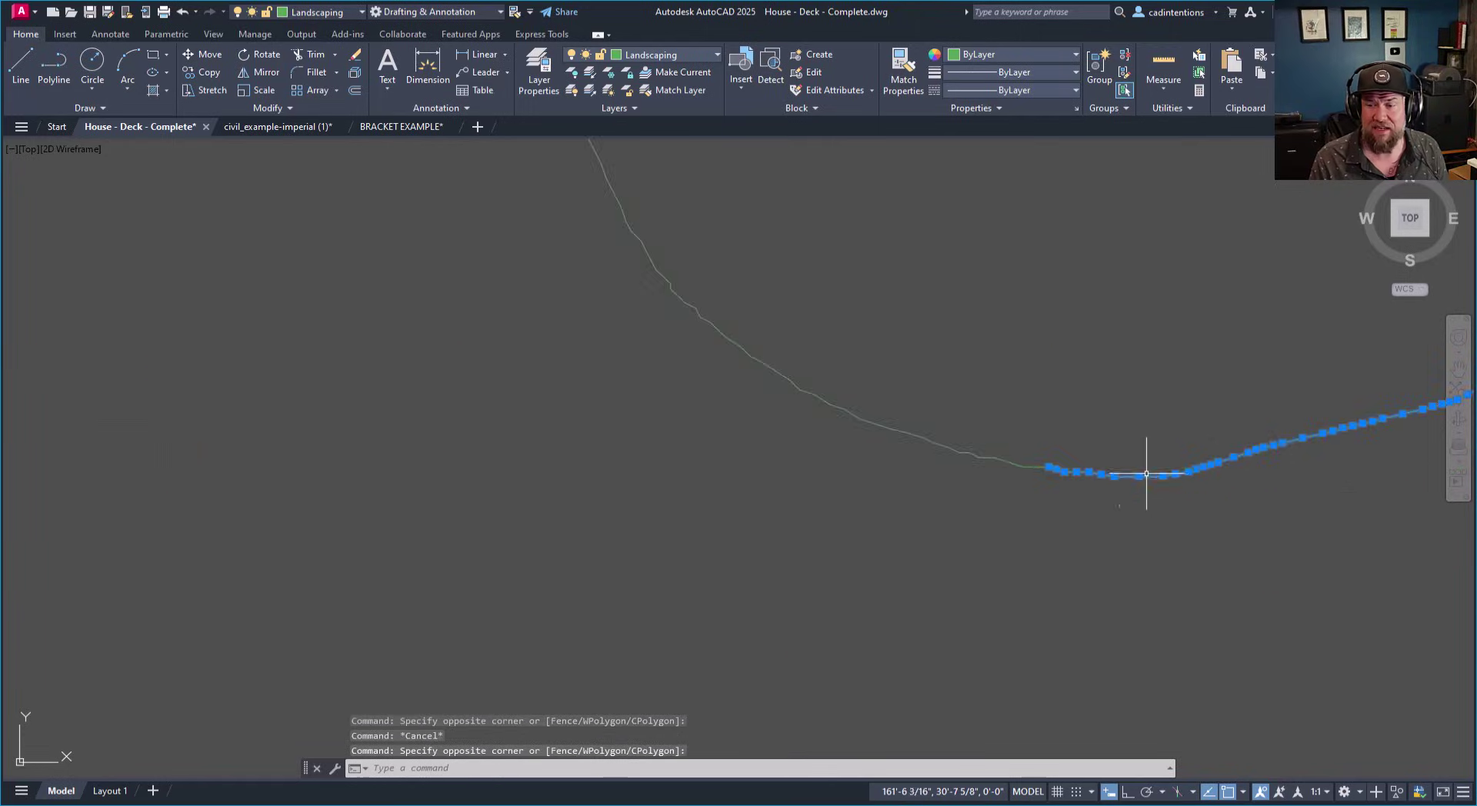
{"action": "key", "text": "Escape"}
{"action": "scroll", "coordinate": [992, 494], "scroll_direction": "down", "scroll_amount": 10}
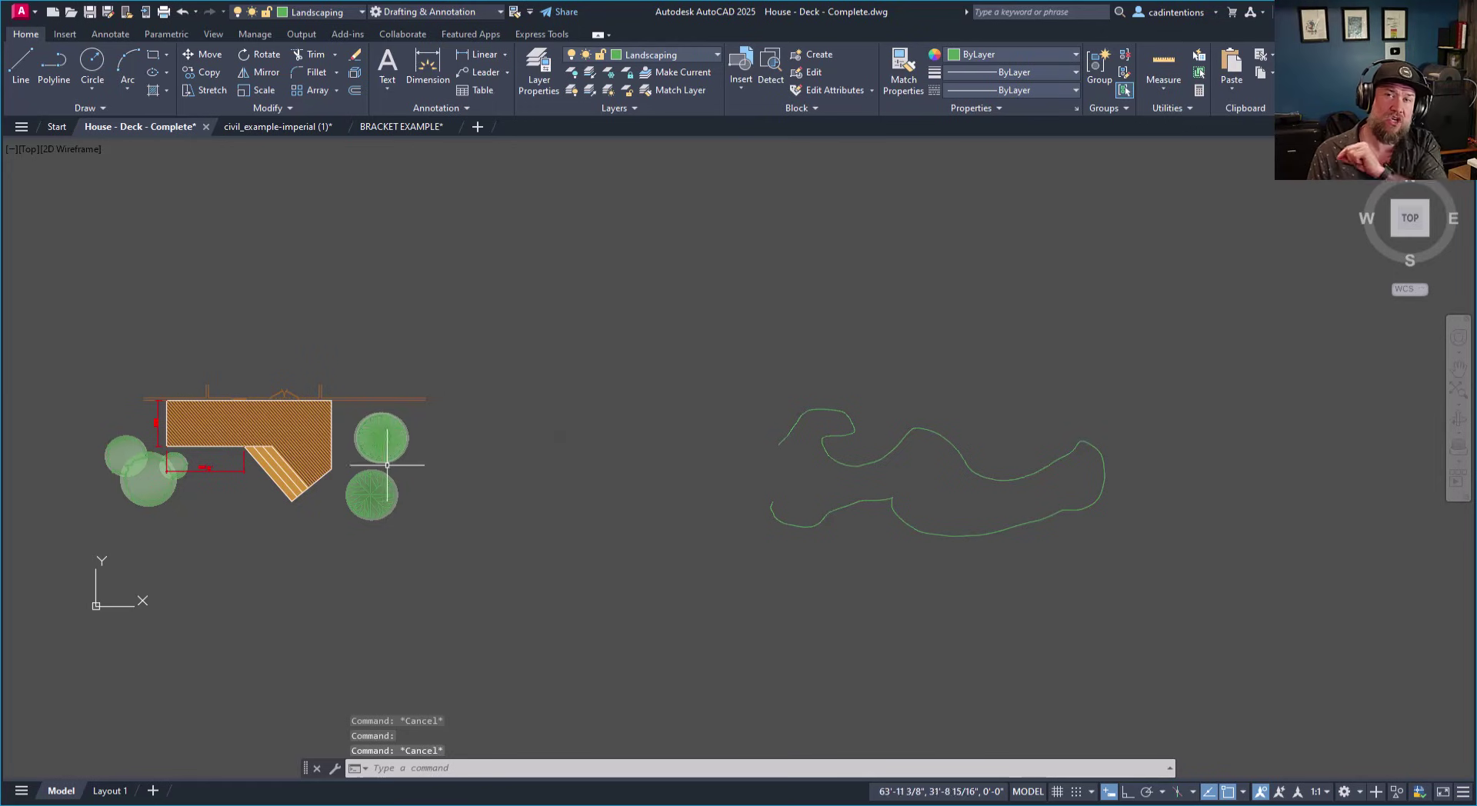
Try erasing the deck's hatches and undo the deletions.
{"action": "middle_click_drag", "start_coordinate": [400, 458], "coordinate": [619, 423]}
{"action": "scroll", "coordinate": [461, 420], "scroll_direction": "up", "scroll_amount": 6}
{"action": "key", "text": "Escape"}
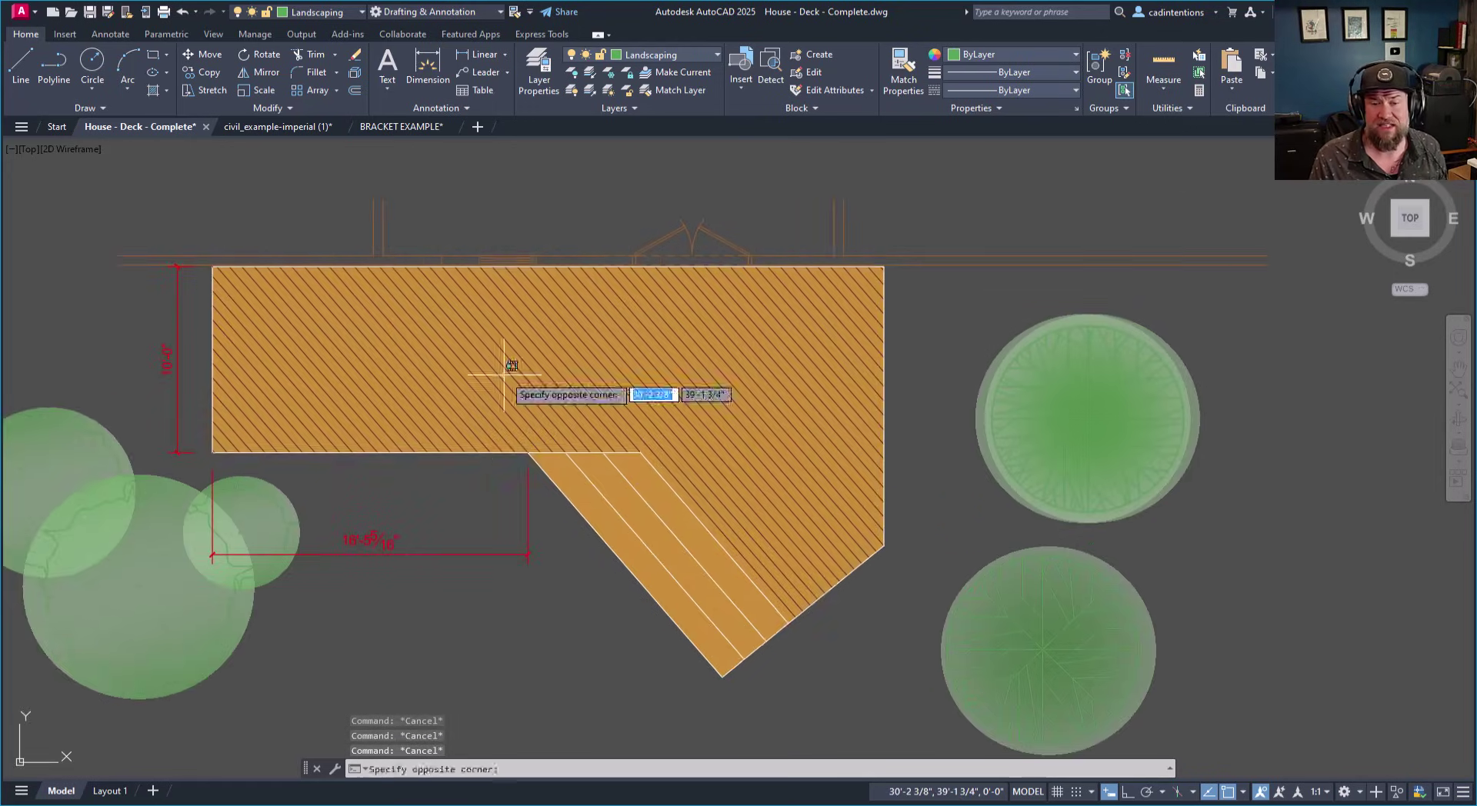
{"action": "left_click", "coordinate": [501, 371]}
{"action": "key", "text": "Delete"}
{"action": "left_click", "coordinate": [533, 353]}
{"action": "key", "text": "Delete"}
{"action": "type", "text": "u"}
{"action": "key", "text": "Return"}
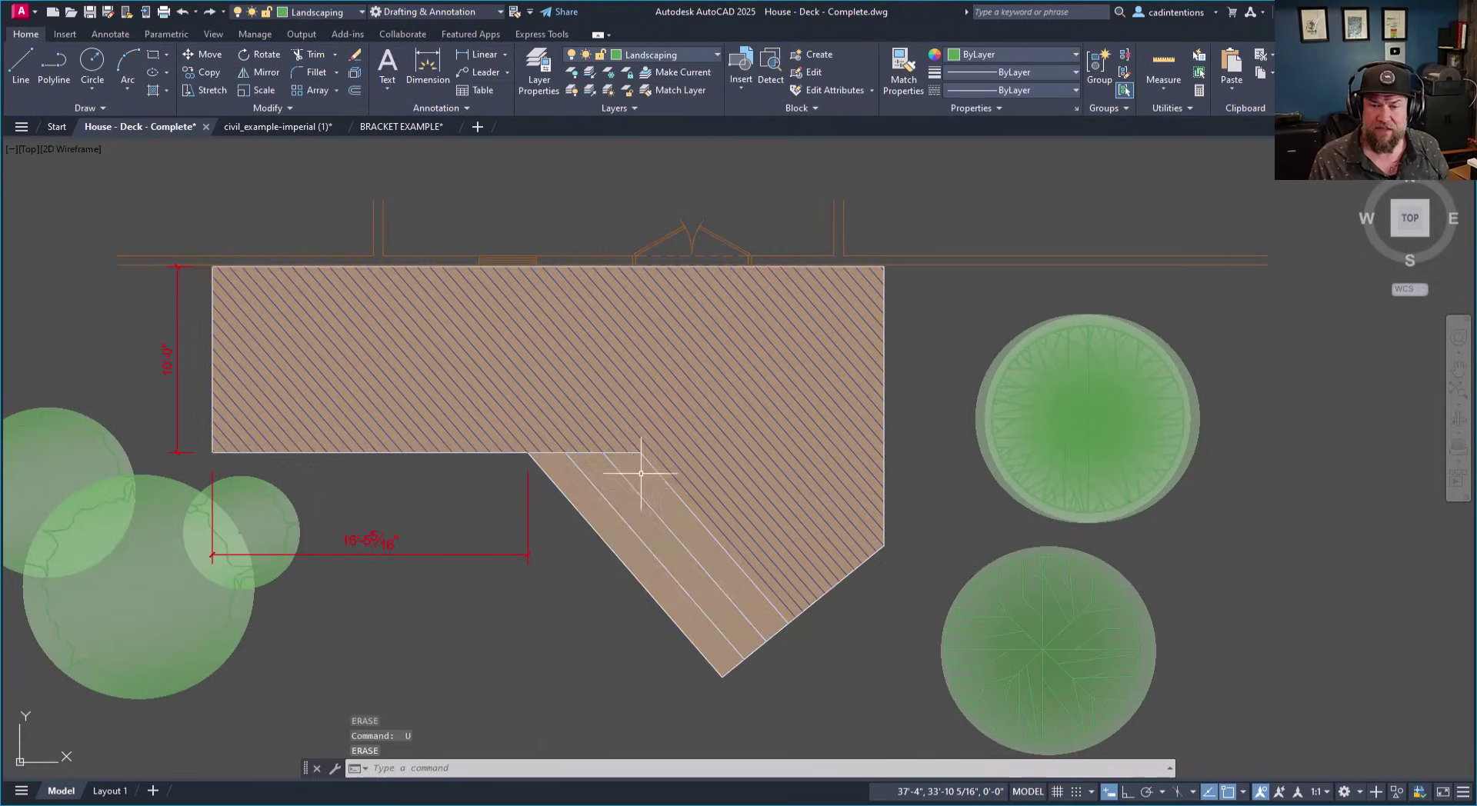
Select the deck's line pattern and solid fill hatches and hide them with object isolation.
{"action": "left_click", "coordinate": [625, 443]}
{"action": "right_click", "coordinate": [638, 391]}
{"action": "mouse_move", "coordinate": [640, 466]}
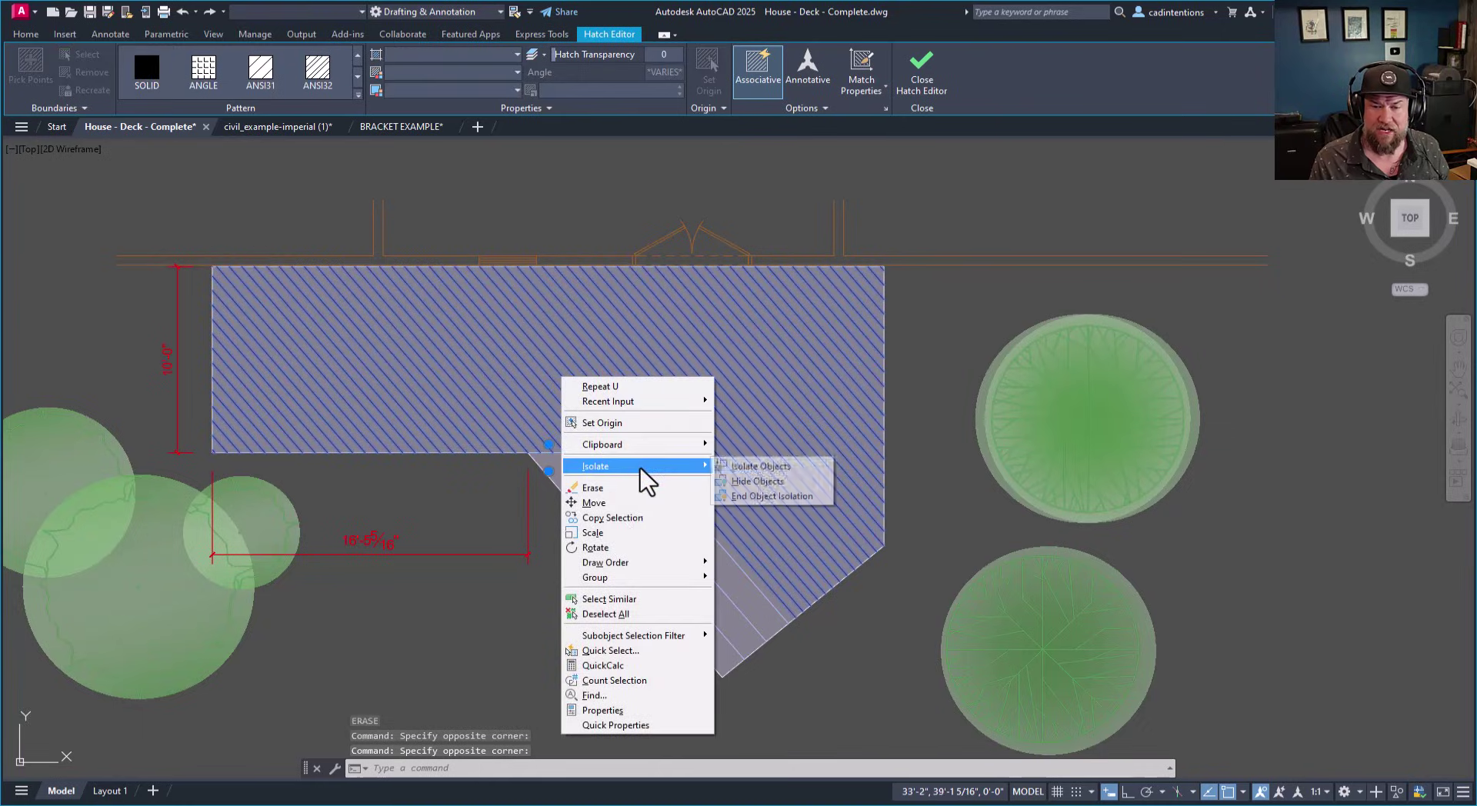
{"action": "left_click", "coordinate": [775, 480]}
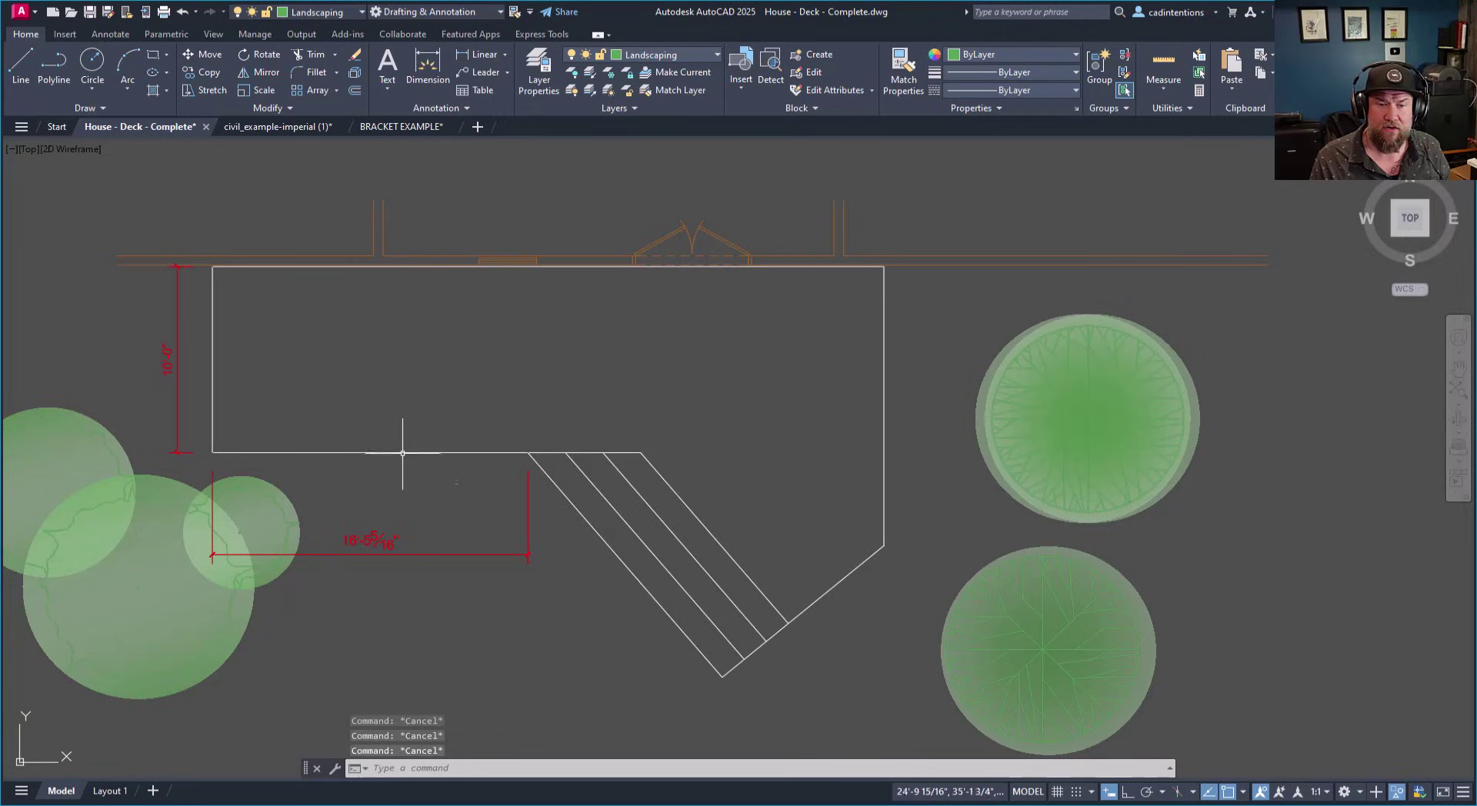
Delete the deck's horizontal and vertical dimensions.
{"action": "left_click", "coordinate": [522, 580]}
{"action": "left_click", "coordinate": [412, 517]}
{"action": "left_click", "coordinate": [189, 372]}
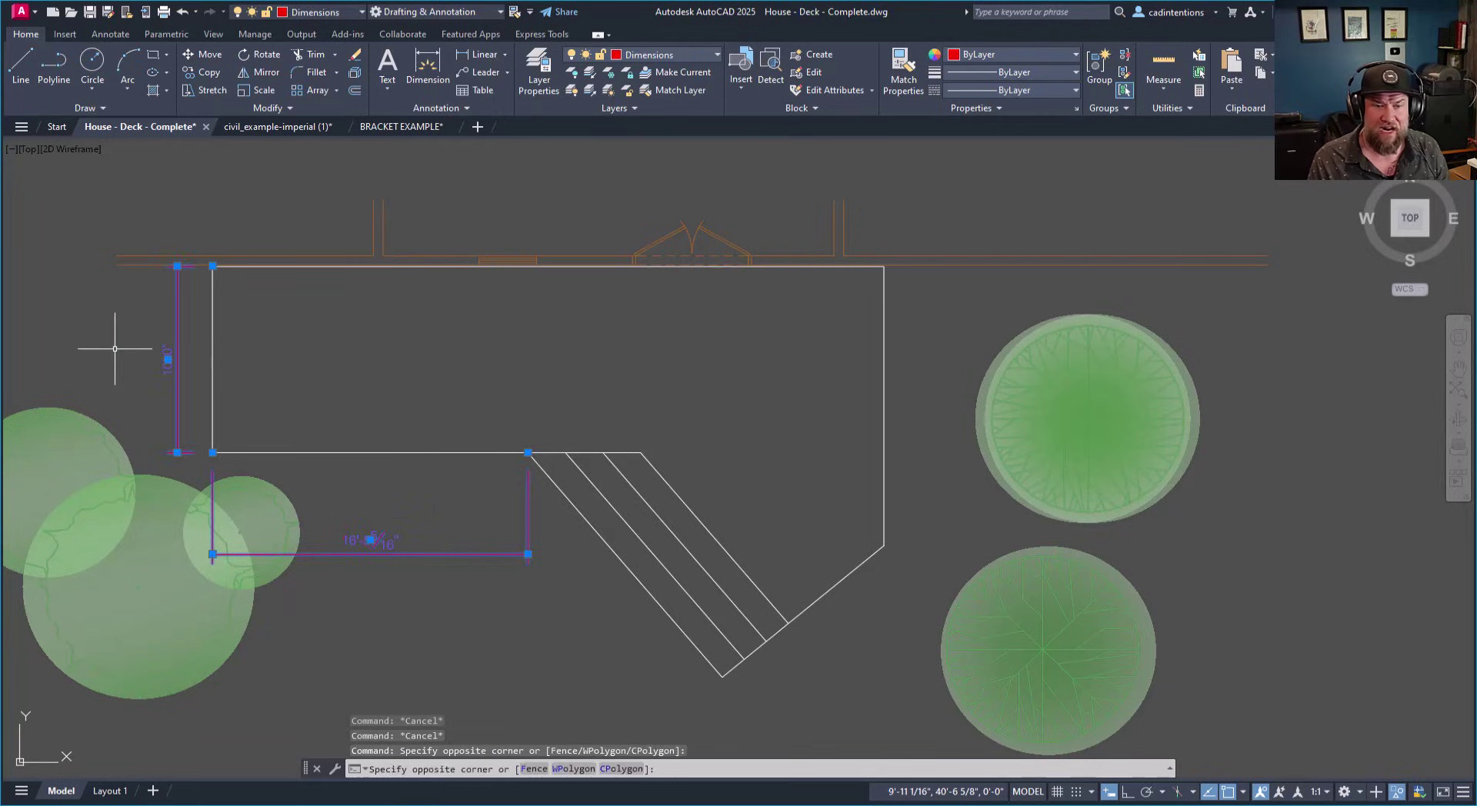
{"action": "left_click", "coordinate": [115, 348]}
{"action": "key", "text": "Delete"}
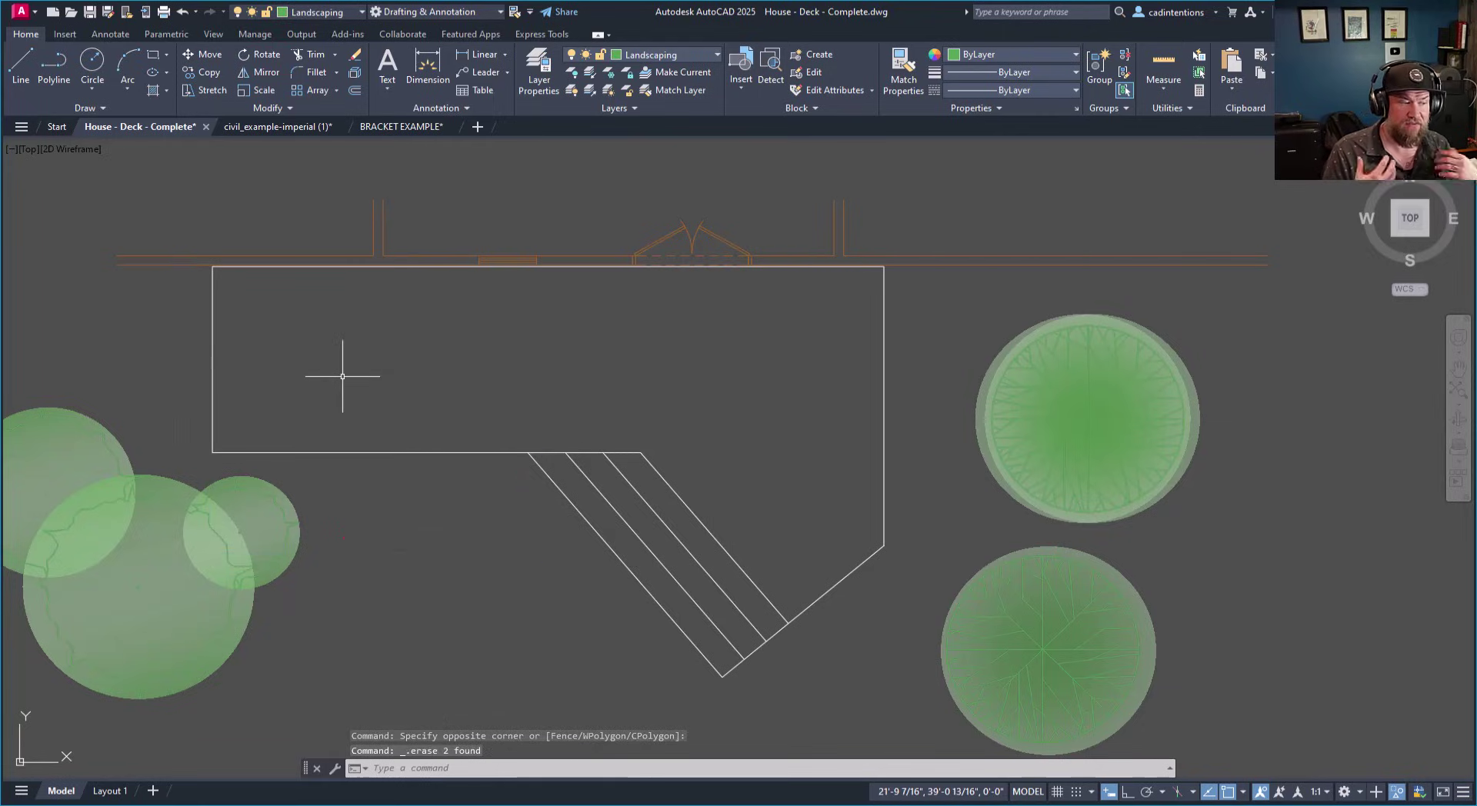
Give all deck outline and stair lines a hand-drawn look with the FREEHAND command, using scale 3, line overlap 3 and line wiggle 3.
{"action": "type", "text": "freehand"}
{"action": "key", "text": "Return"}
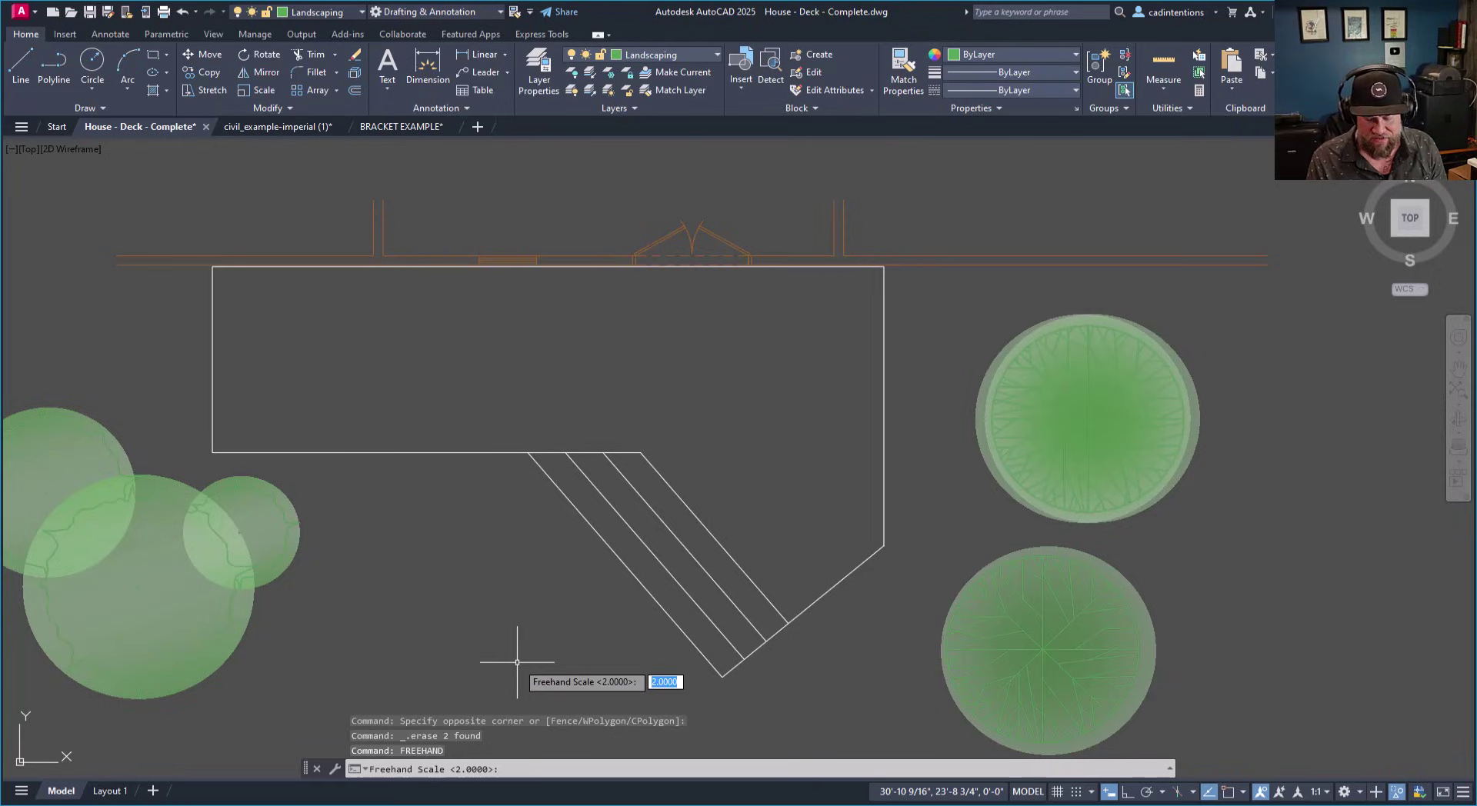
{"action": "type", "text": "3"}
{"action": "key", "text": "Return"}
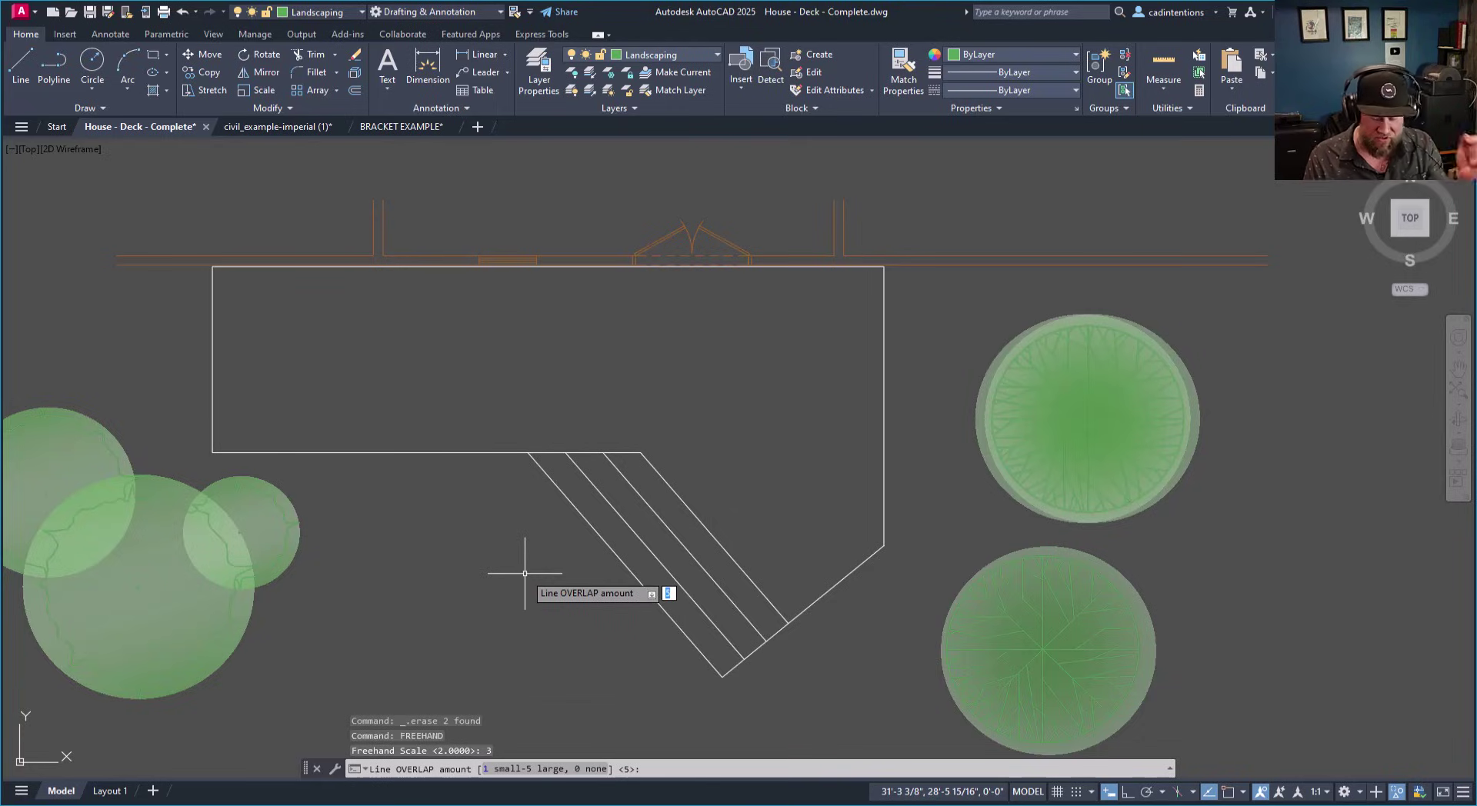
{"action": "type", "text": "3"}
{"action": "key", "text": "Return"}
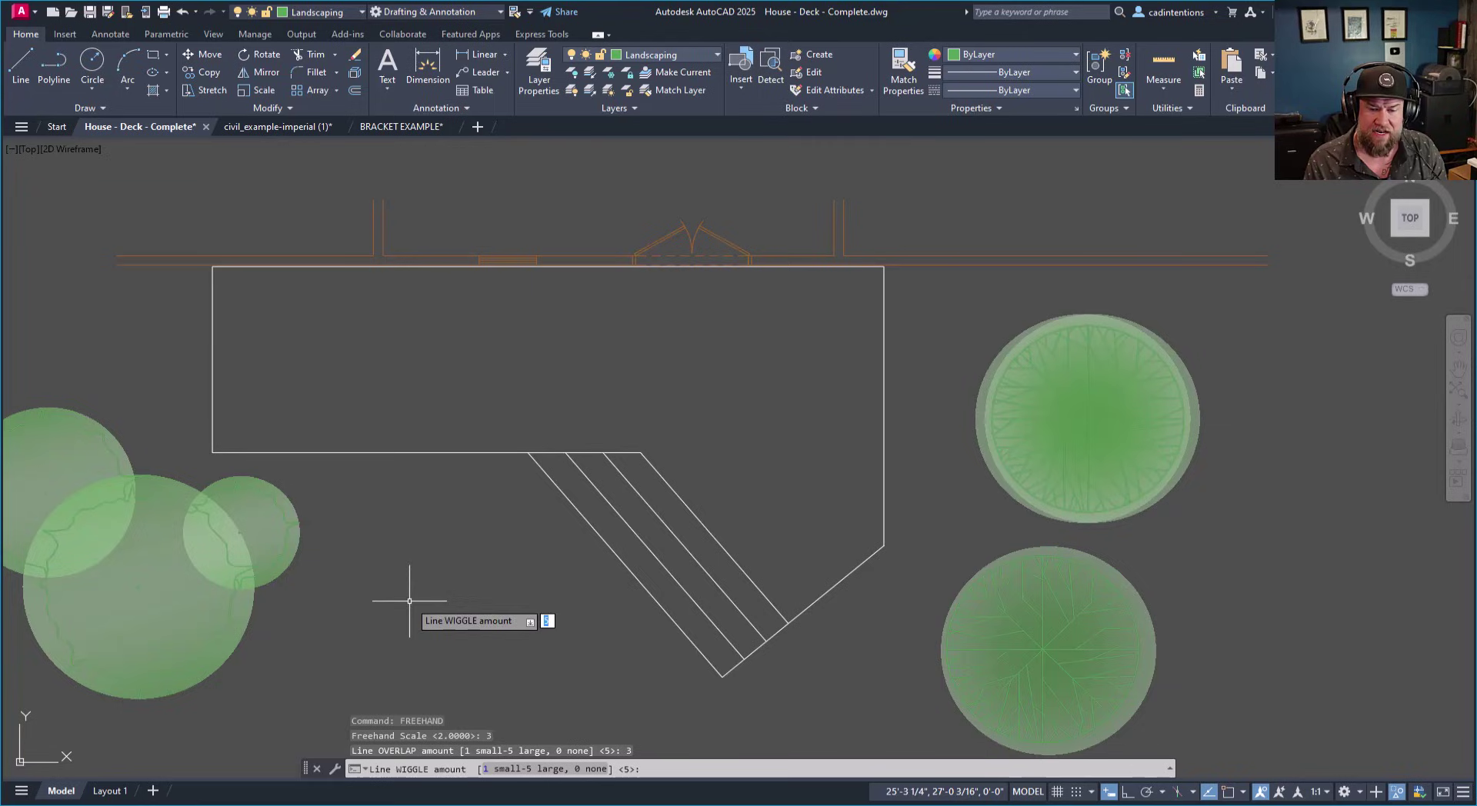
{"action": "key", "text": "Return"}
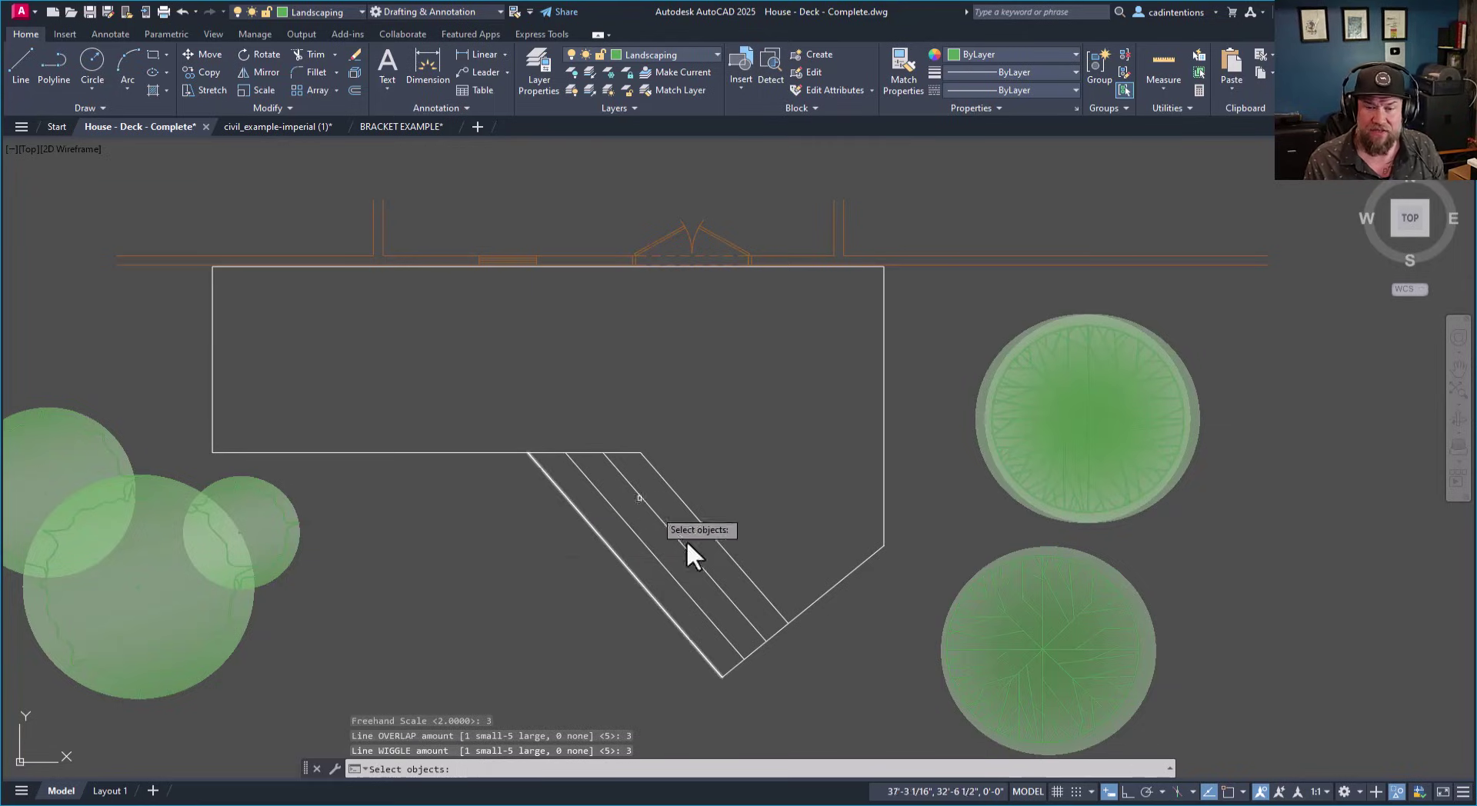
{"action": "left_click", "coordinate": [836, 674]}
{"action": "left_click", "coordinate": [496, 422]}
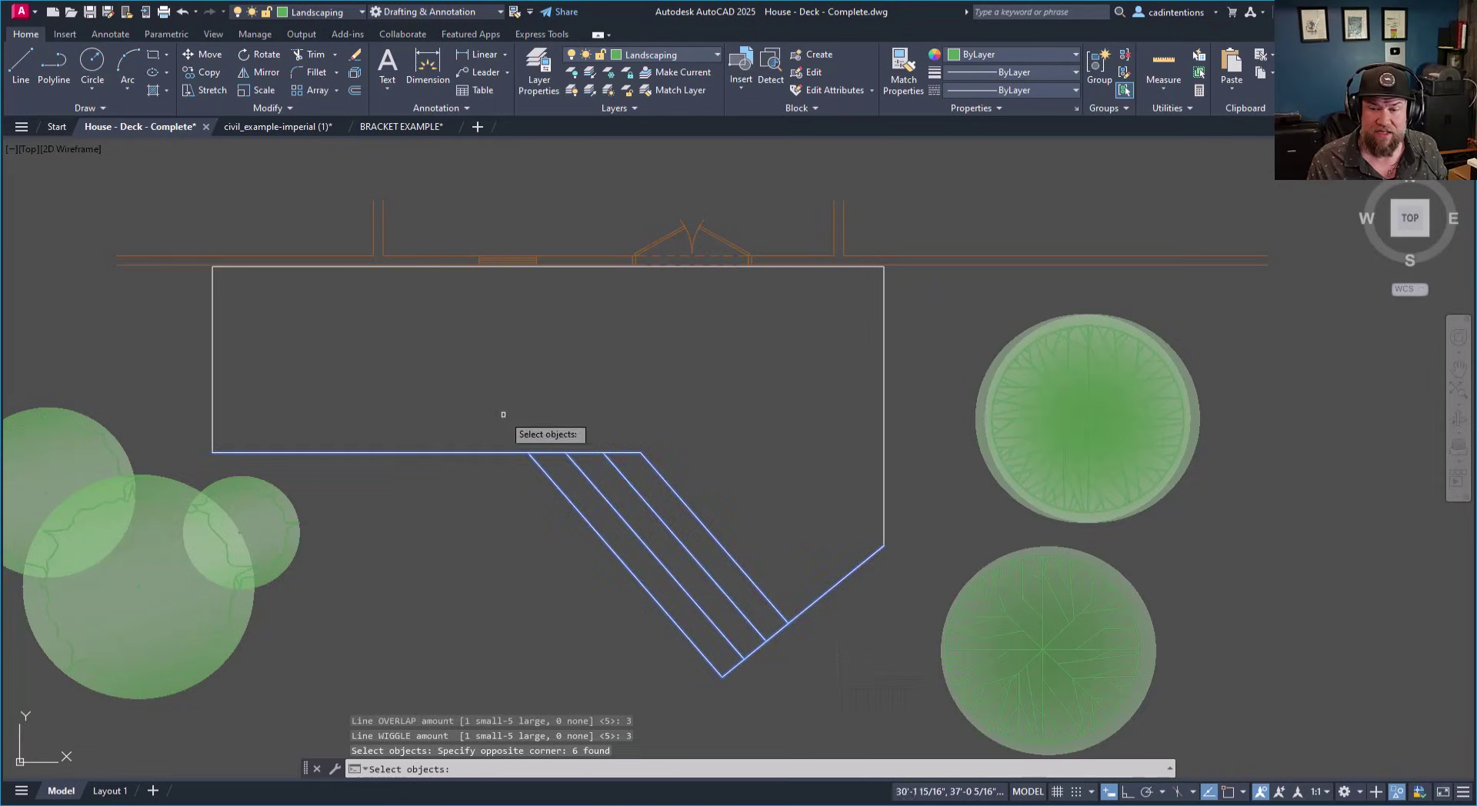
{"action": "left_click", "coordinate": [912, 371]}
{"action": "left_click", "coordinate": [706, 344]}
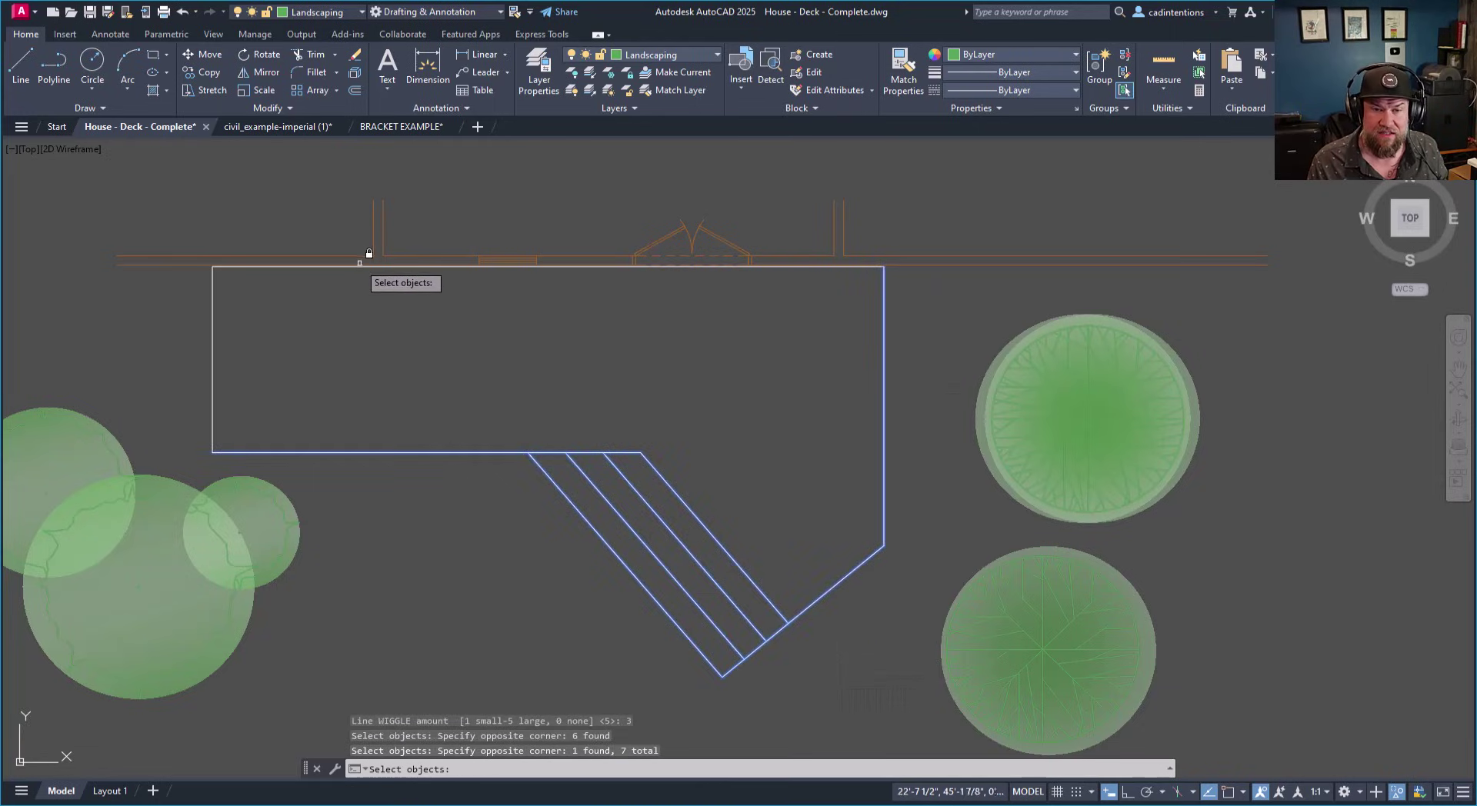
{"action": "left_click", "coordinate": [359, 266]}
{"action": "left_click", "coordinate": [212, 312]}
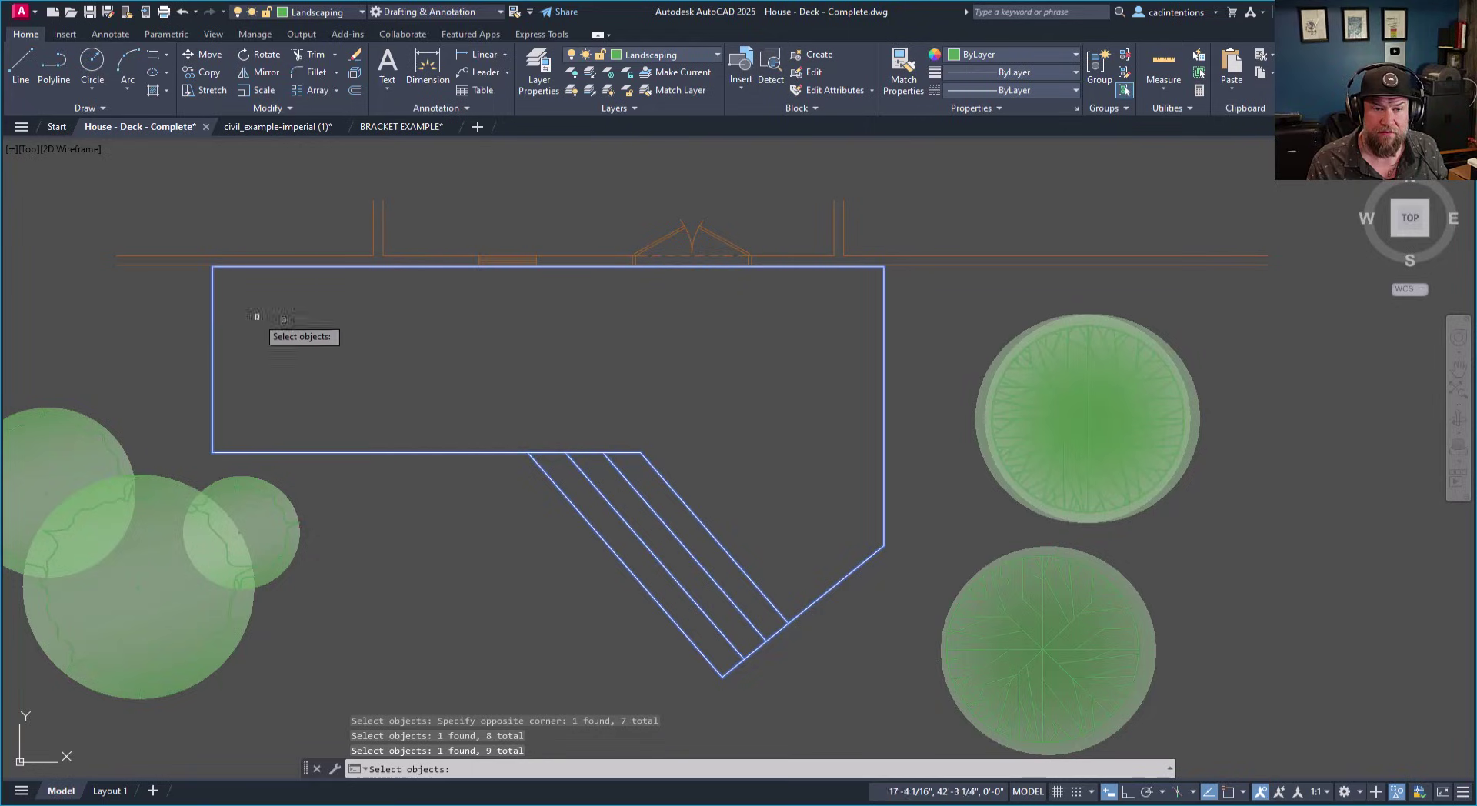
{"action": "key", "text": "Return"}
{"action": "key", "text": "Escape"}
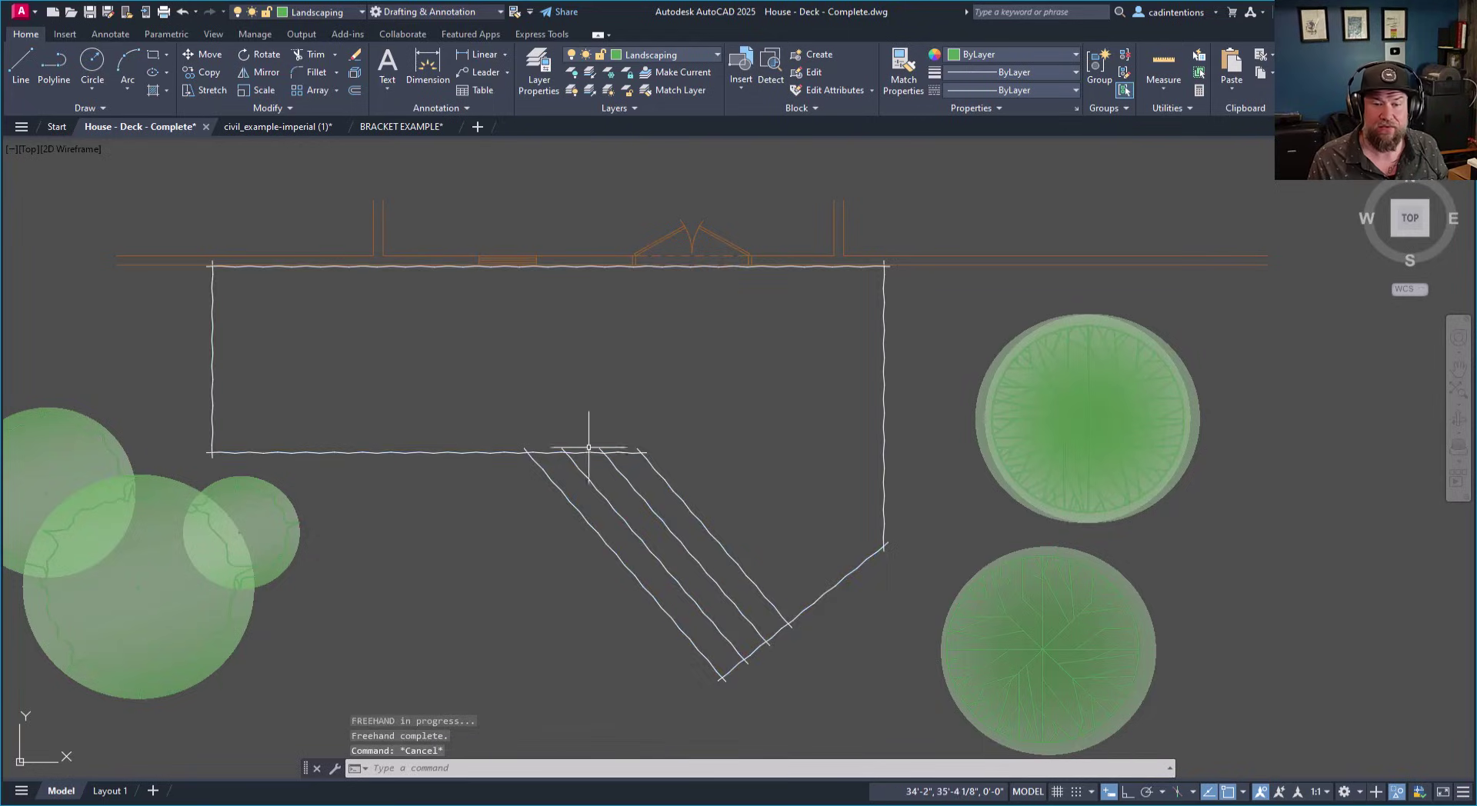
Examine the freehand linework where the stair lines meet the deck outline and across the whole deck.
{"action": "scroll", "coordinate": [539, 461], "scroll_direction": "up", "scroll_amount": 8}
{"action": "key", "text": "Escape"}
{"action": "key", "text": "Escape"}
{"action": "scroll", "coordinate": [431, 388], "scroll_direction": "down", "scroll_amount": 6}
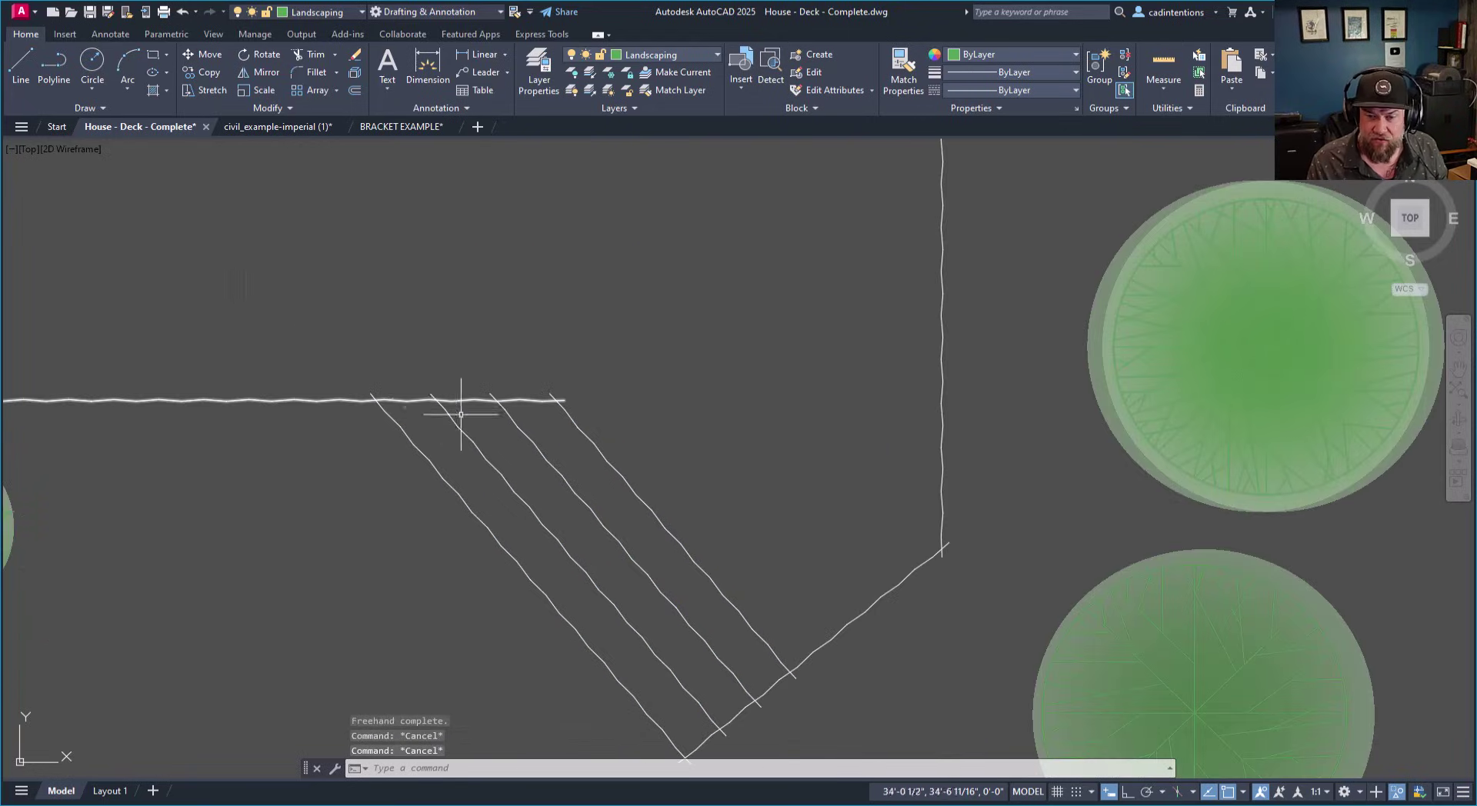
{"action": "scroll", "coordinate": [677, 562], "scroll_direction": "down", "scroll_amount": 2}
{"action": "middle_click_drag", "start_coordinate": [694, 583], "coordinate": [665, 586]}
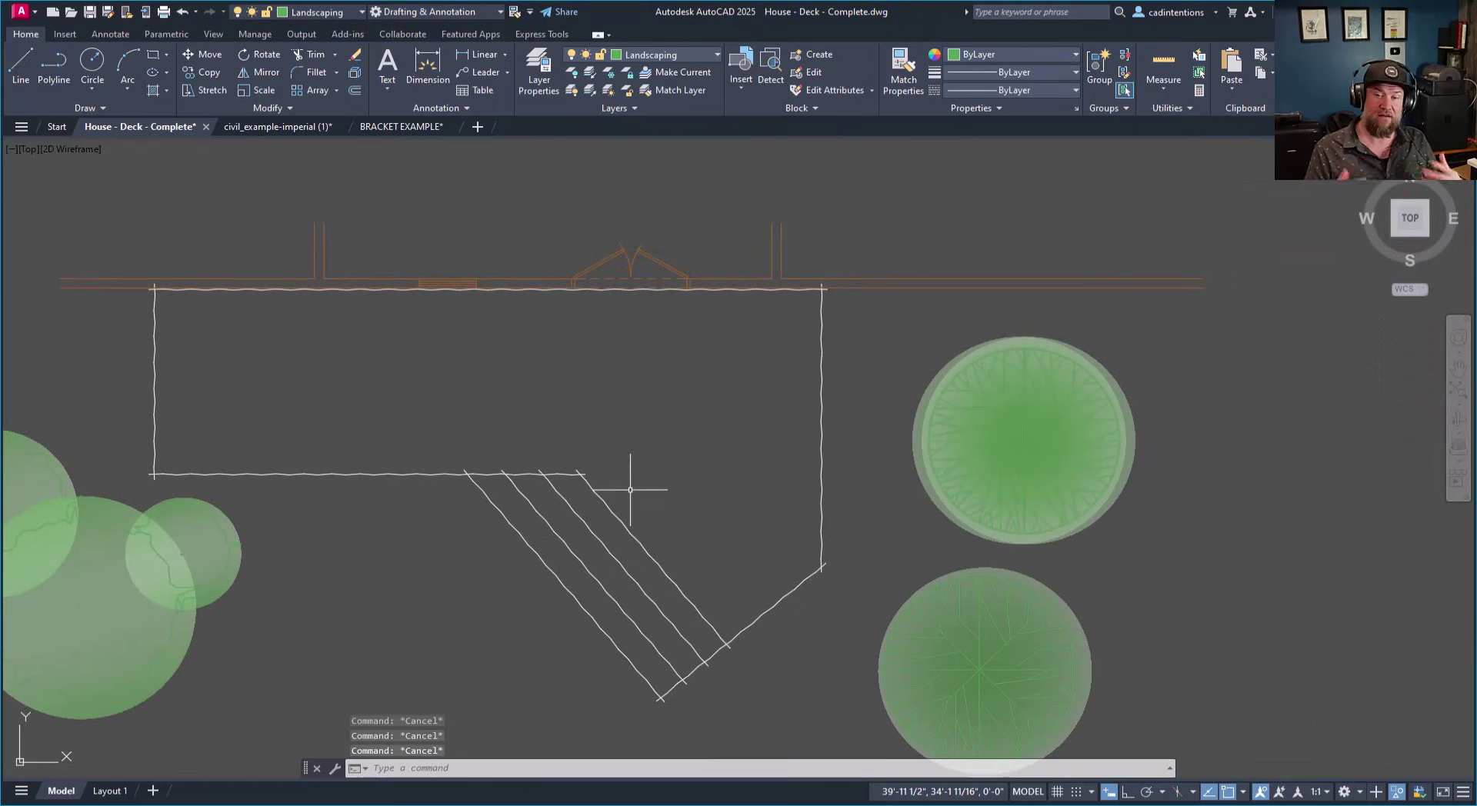
{"action": "key", "text": "Return"}
{"action": "key", "text": "Escape"}
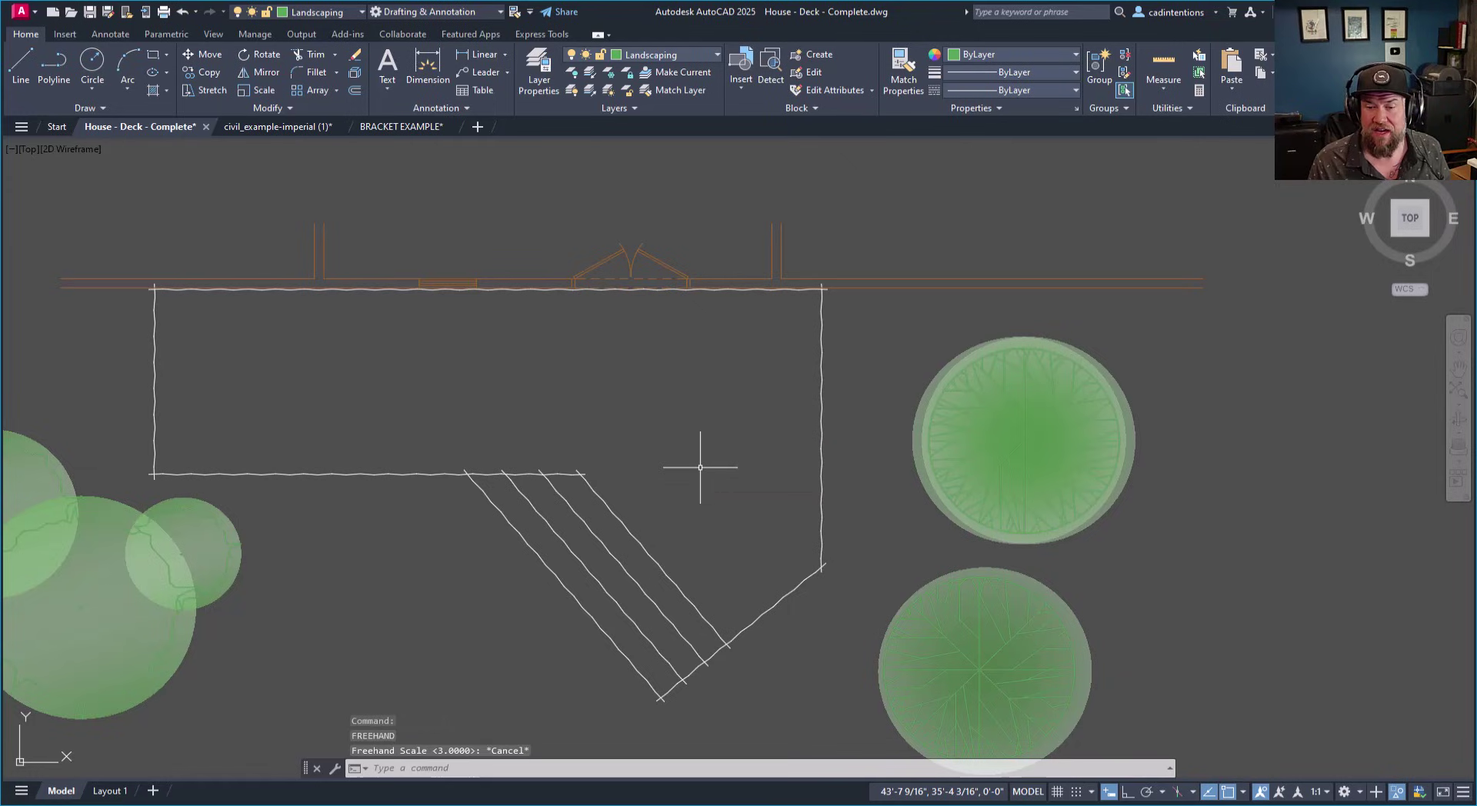
End object isolation so the hidden deck and stair hatches return to the plan.
{"action": "key", "text": "Escape"}
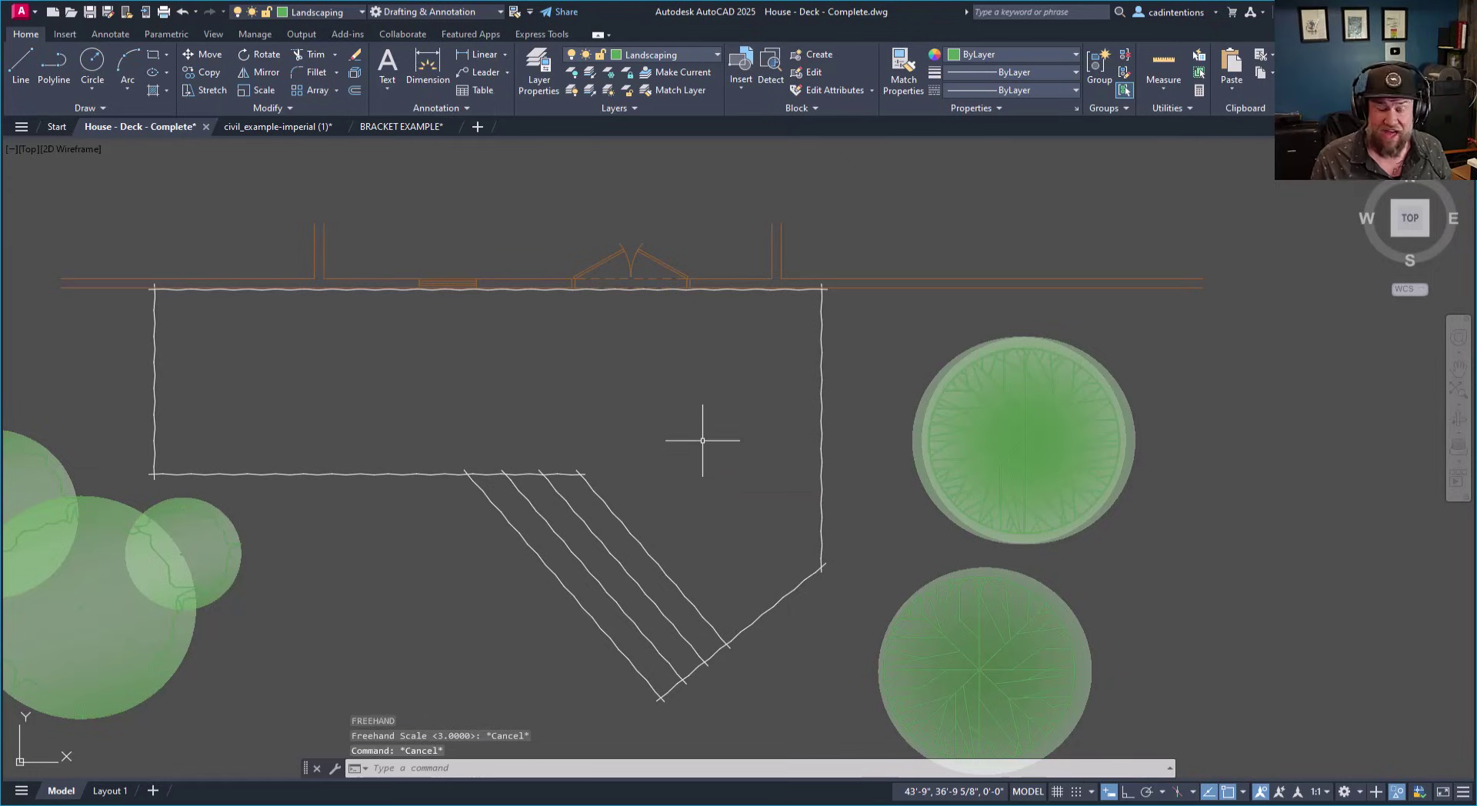
{"action": "left_click", "coordinate": [834, 417]}
{"action": "left_click", "coordinate": [748, 402]}
{"action": "right_click", "coordinate": [743, 405]}
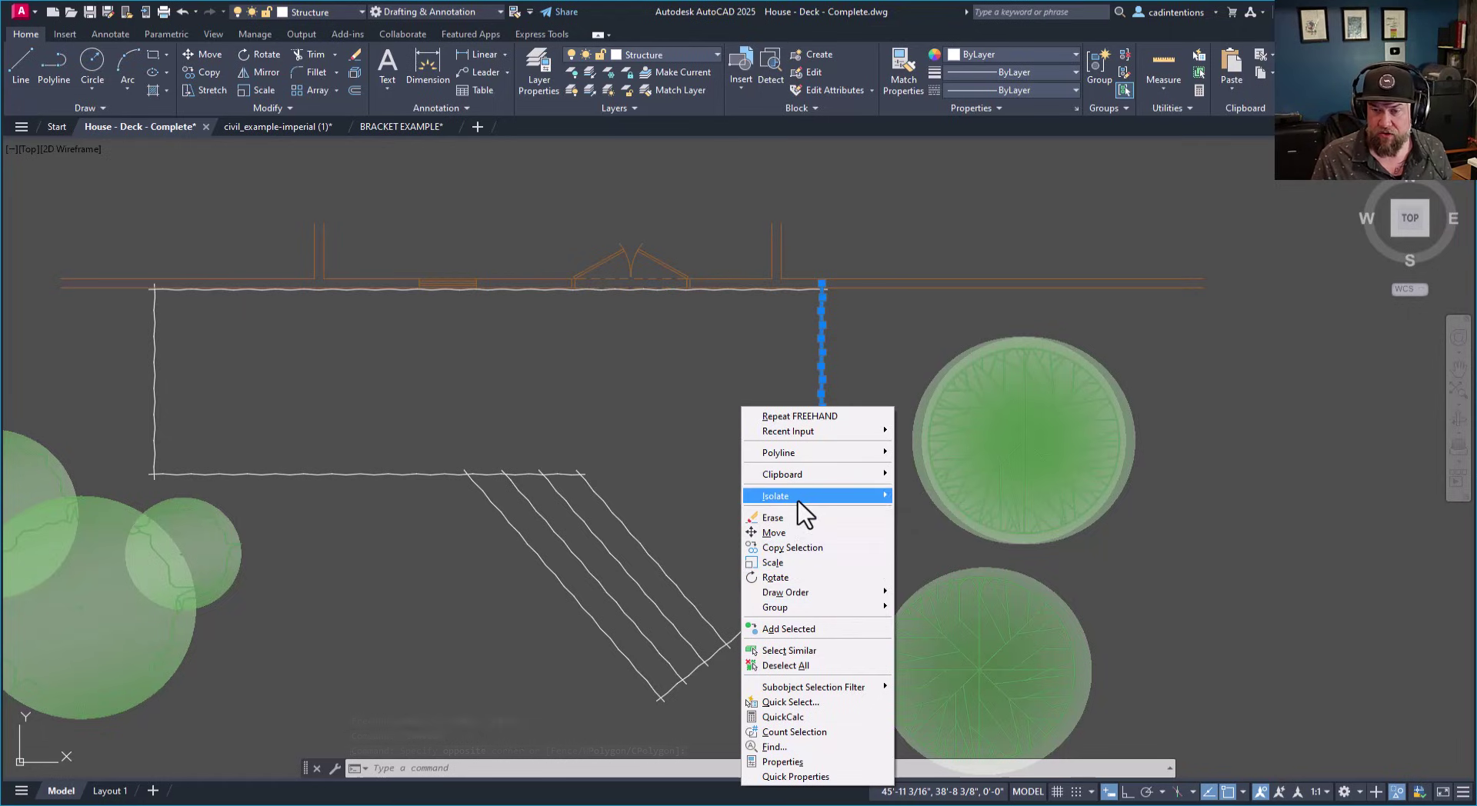
{"action": "mouse_move", "coordinate": [806, 502]}
{"action": "left_click", "coordinate": [933, 524]}
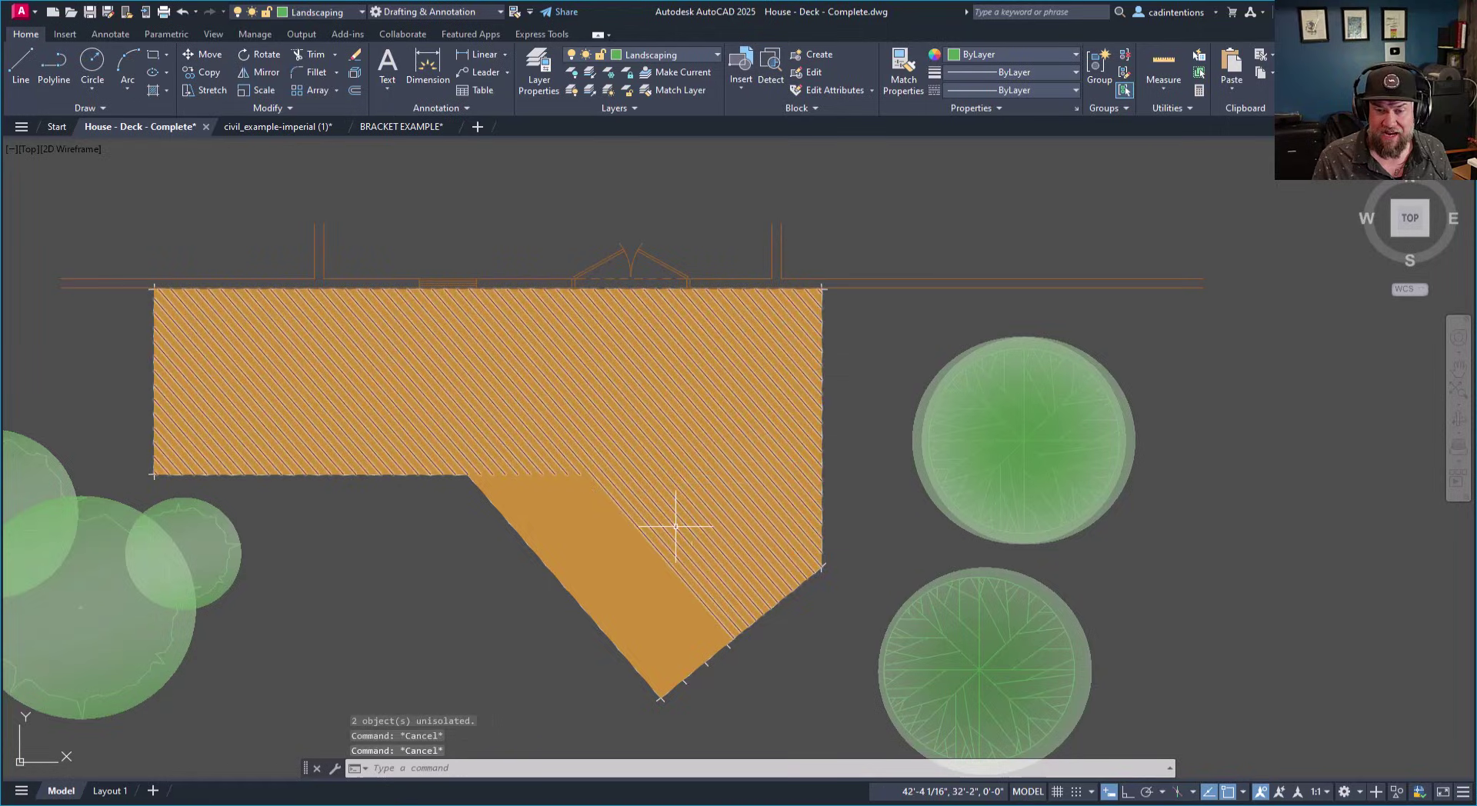
Send the deck's line pattern and solid fill hatches to the back of the draw order.
{"action": "left_click", "coordinate": [610, 559]}
{"action": "right_click", "coordinate": [612, 560]}
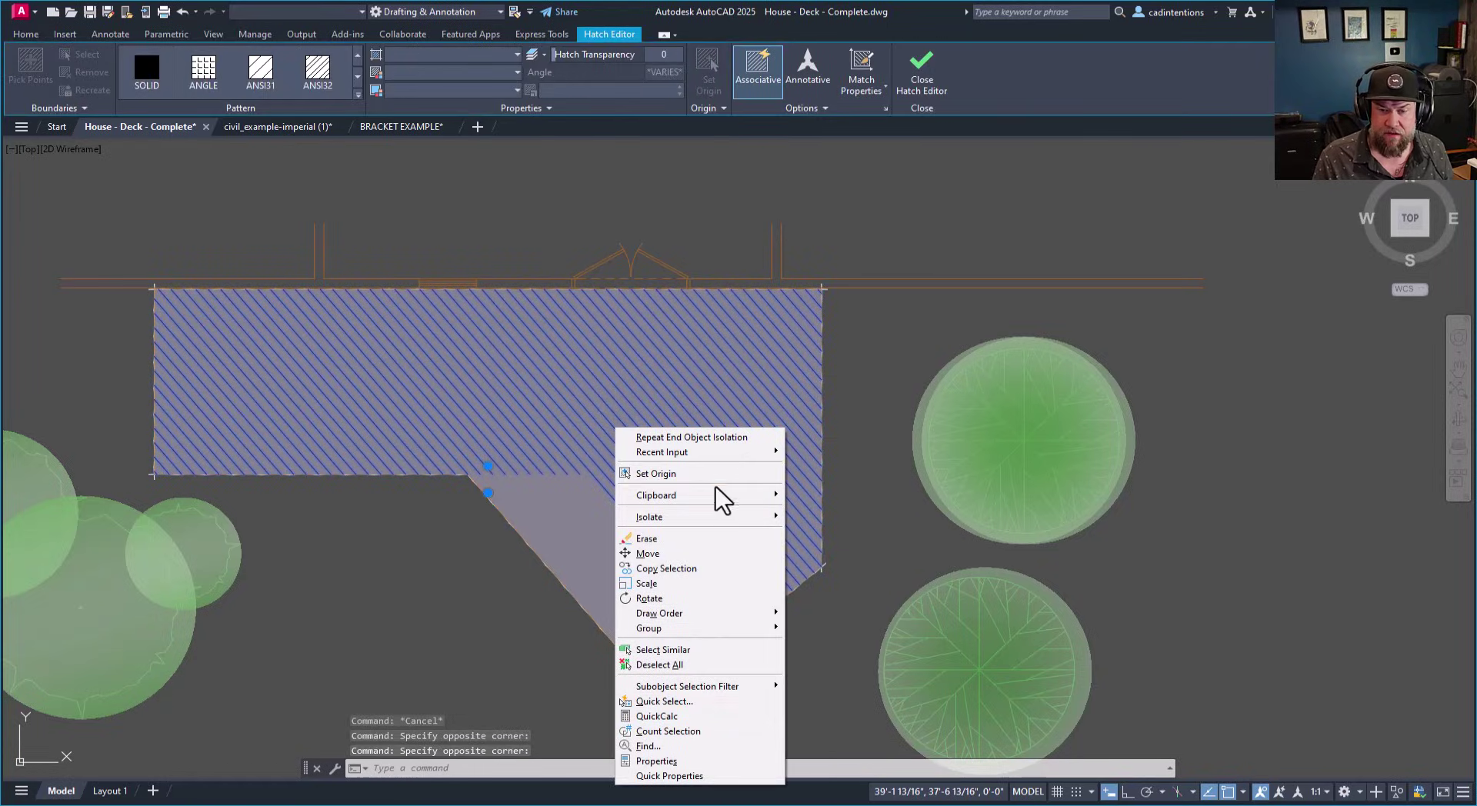
{"action": "mouse_move", "coordinate": [715, 619]}
{"action": "left_click", "coordinate": [846, 630]}
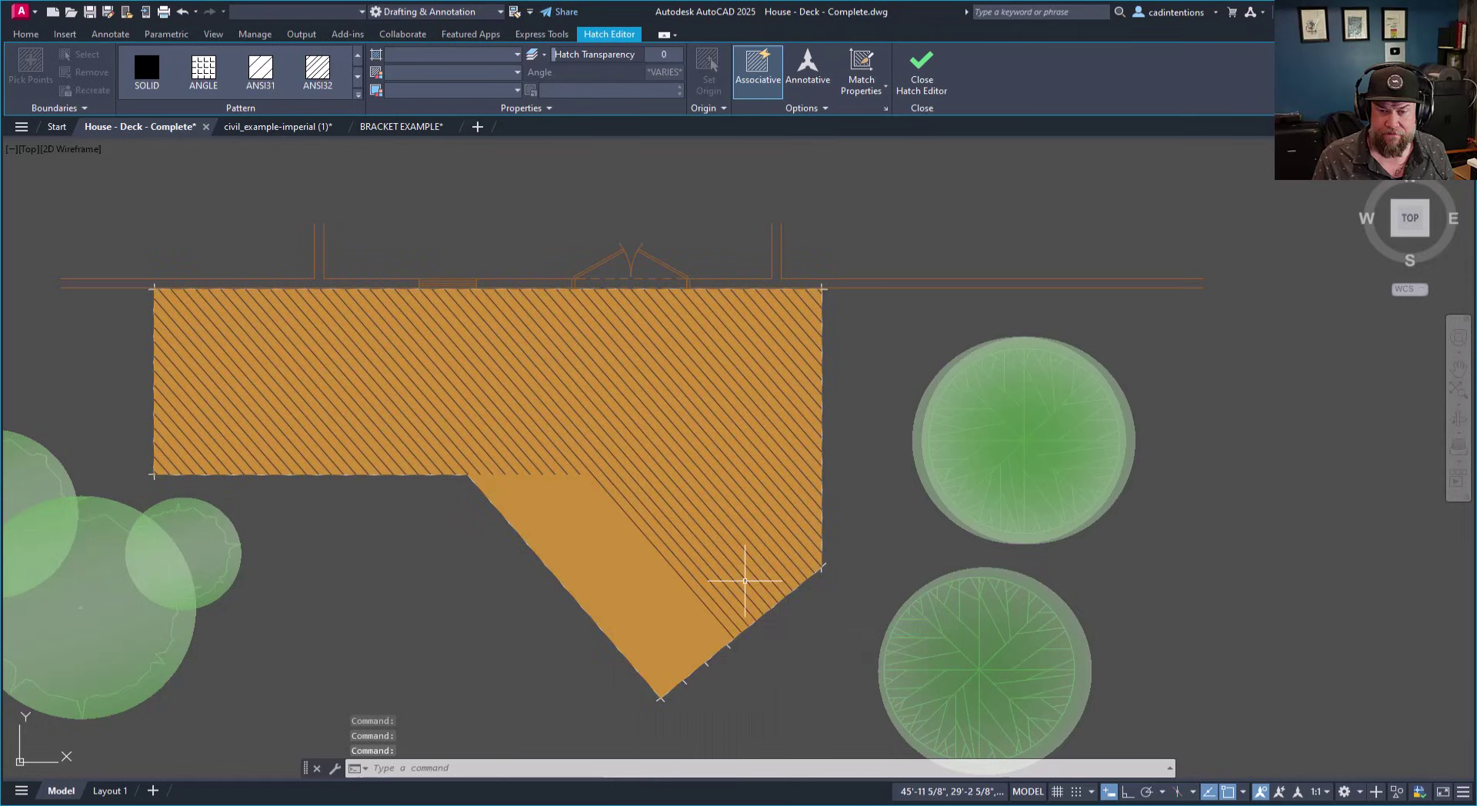
{"action": "key", "text": "Escape"}
{"action": "key", "text": "Return"}
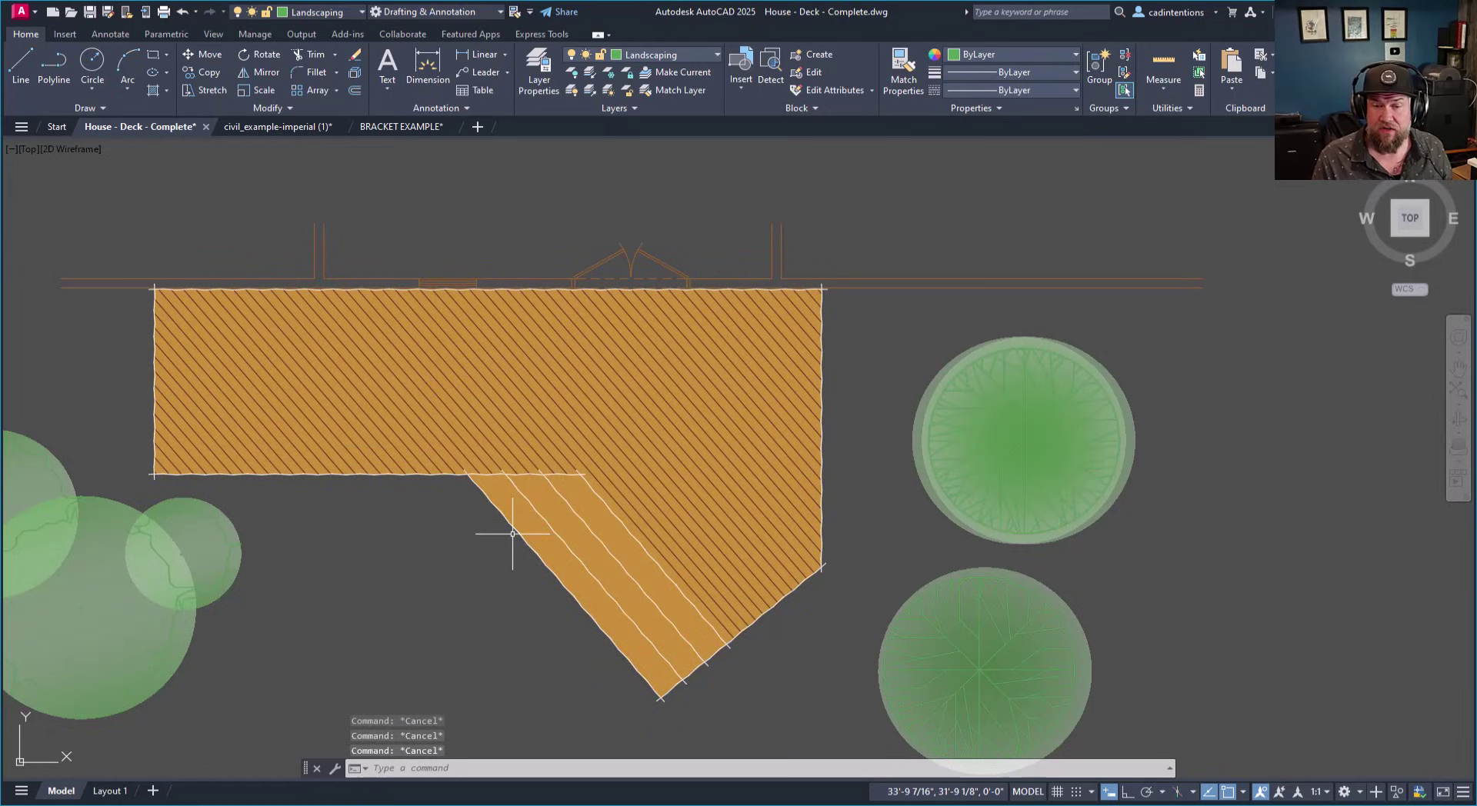
{"action": "left_click", "coordinate": [112, 389]}
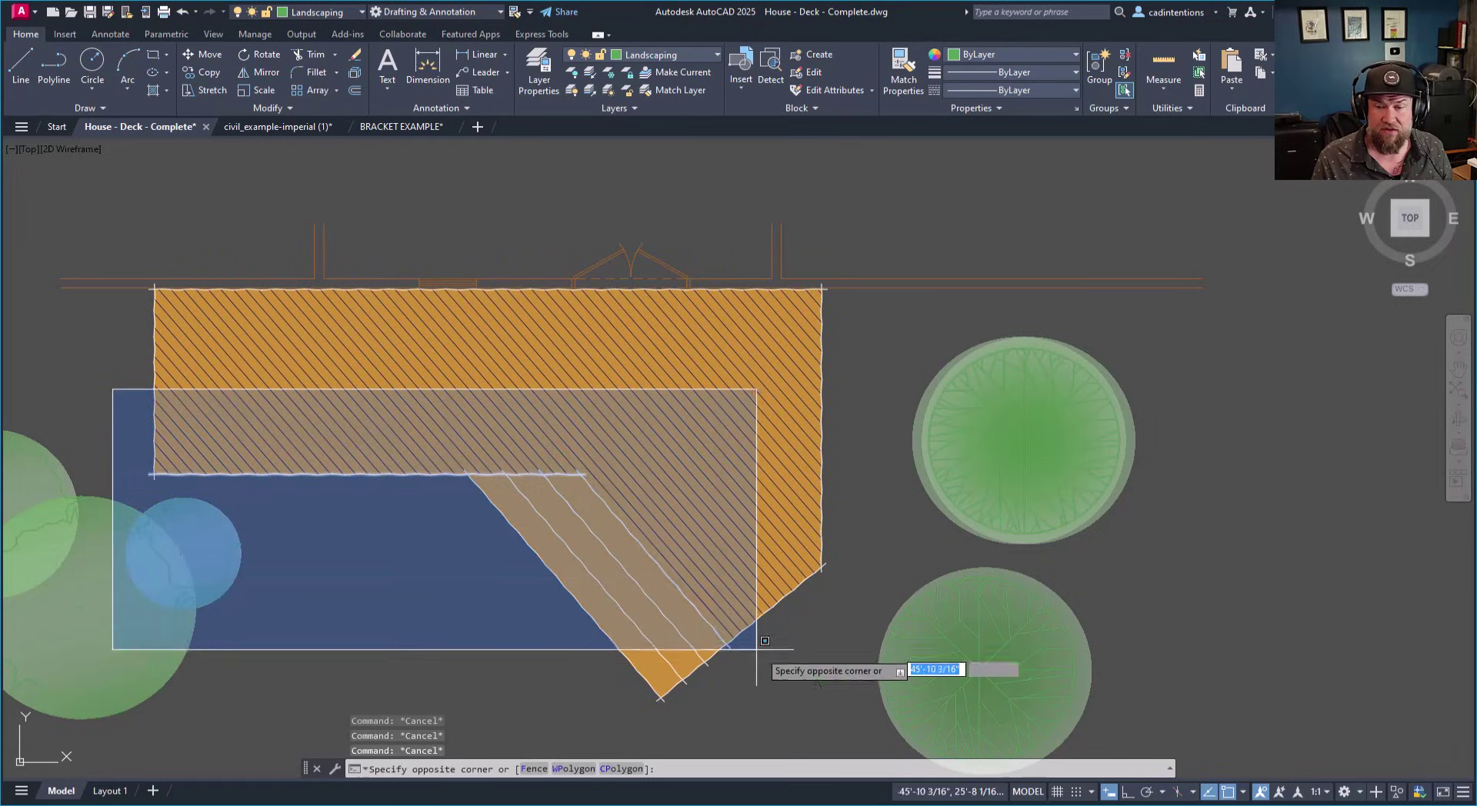
{"action": "left_click", "coordinate": [863, 701]}
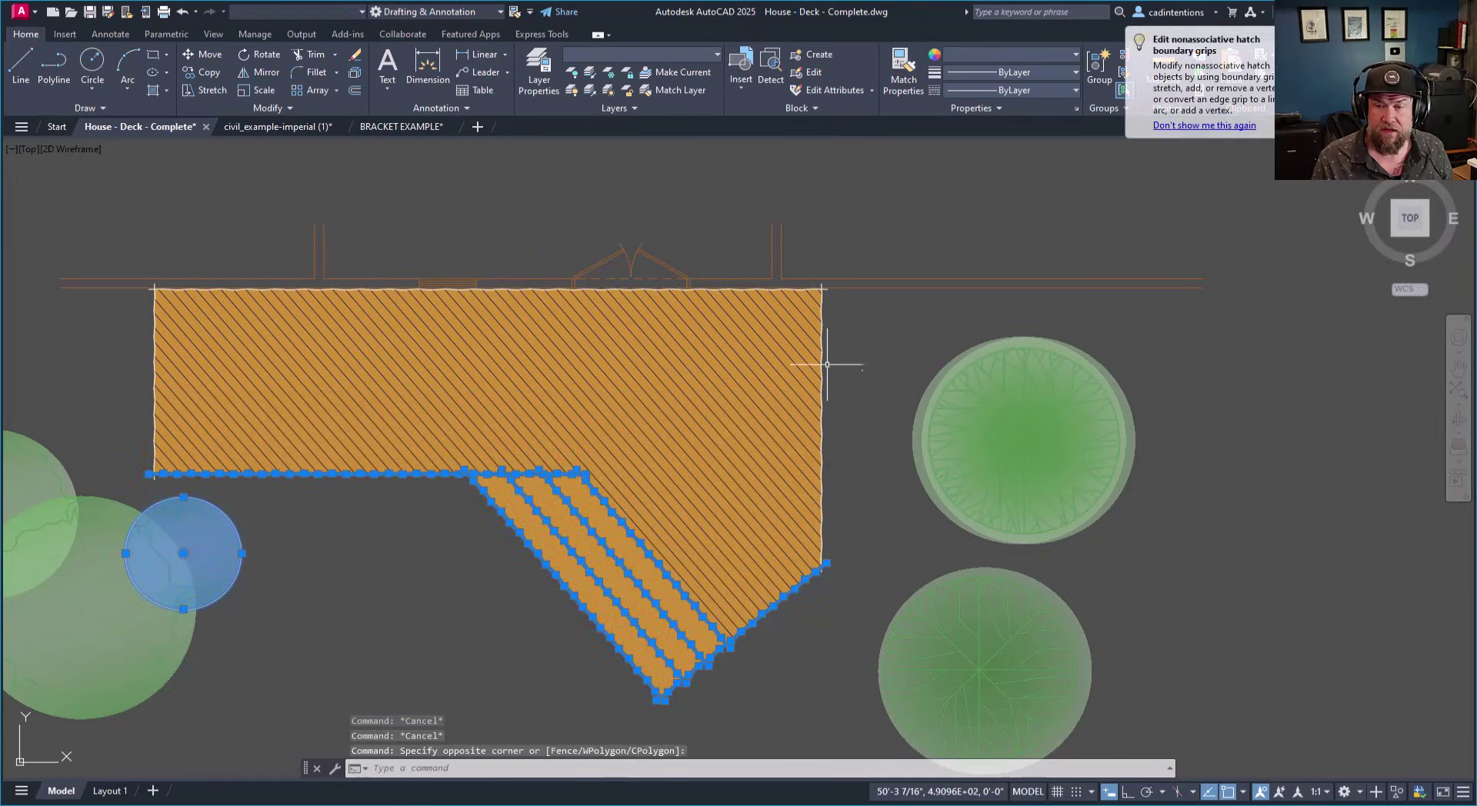
{"action": "key", "text": "Escape"}
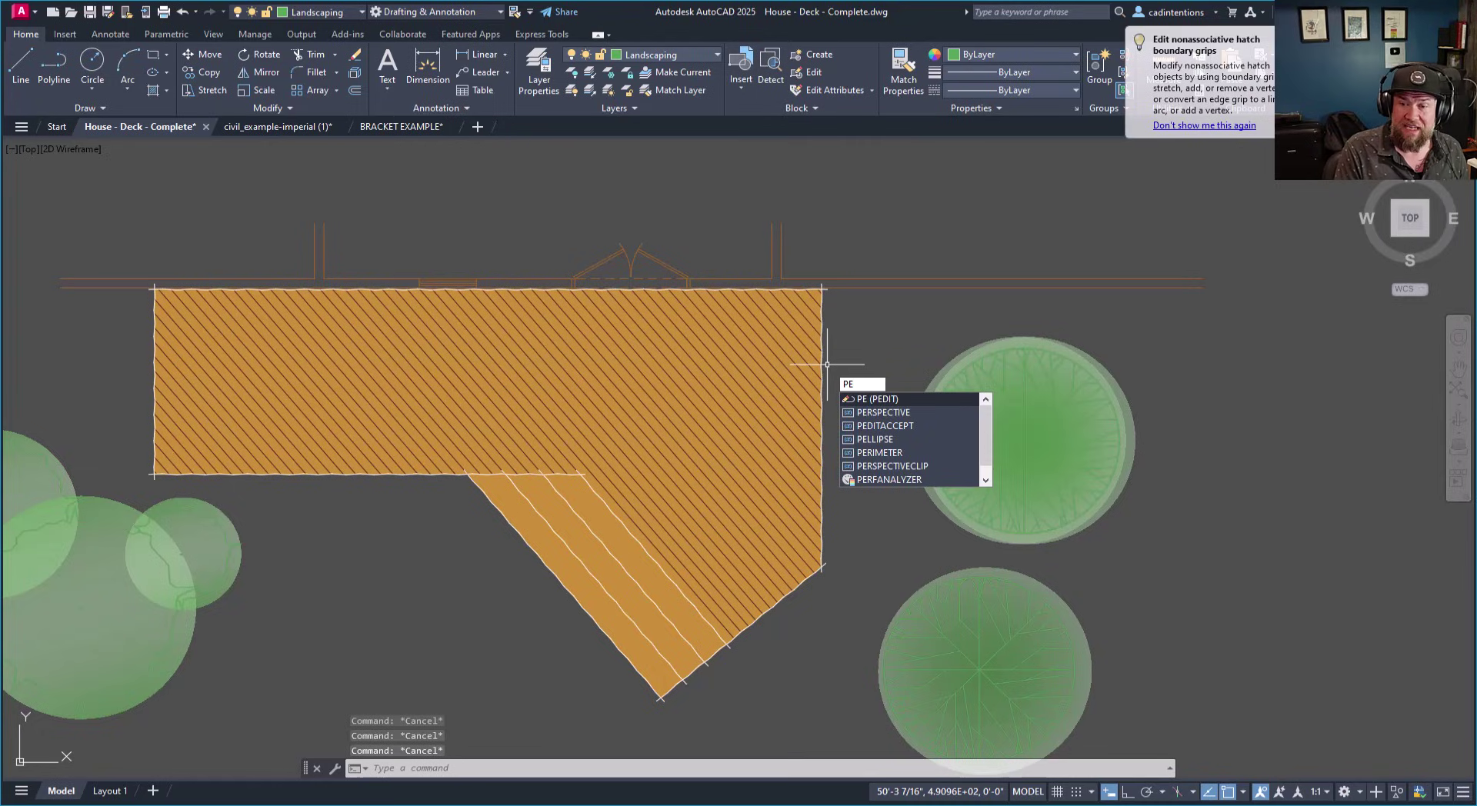
Start PEDIT with the Multiple option on the freehand deck outline and stair polylines, leaving out the edge along the house.
{"action": "key", "text": "Return"}
{"action": "type", "text": "m"}
{"action": "key", "text": "Return"}
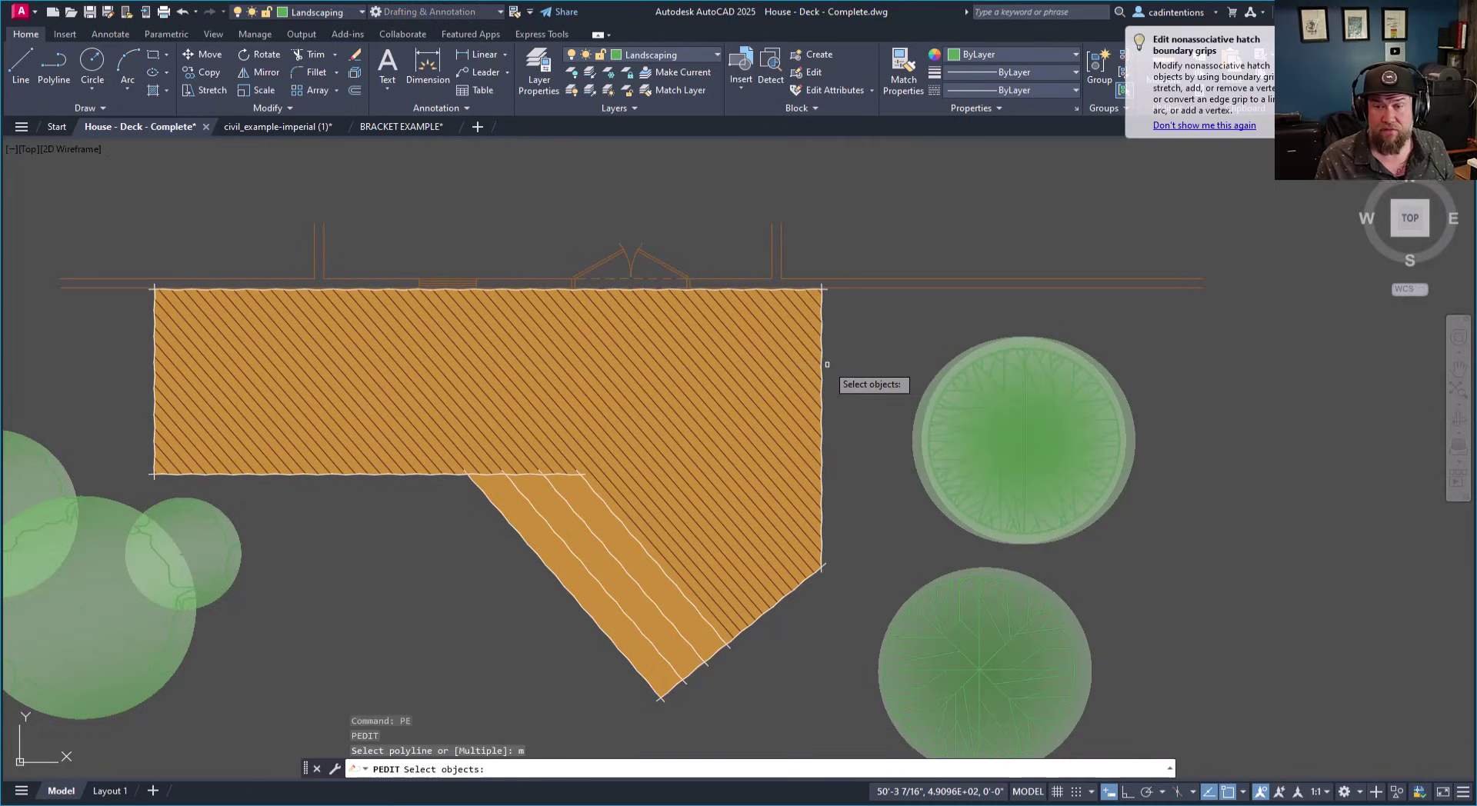
{"action": "left_click", "coordinate": [802, 233]}
{"action": "left_click", "coordinate": [872, 607]}
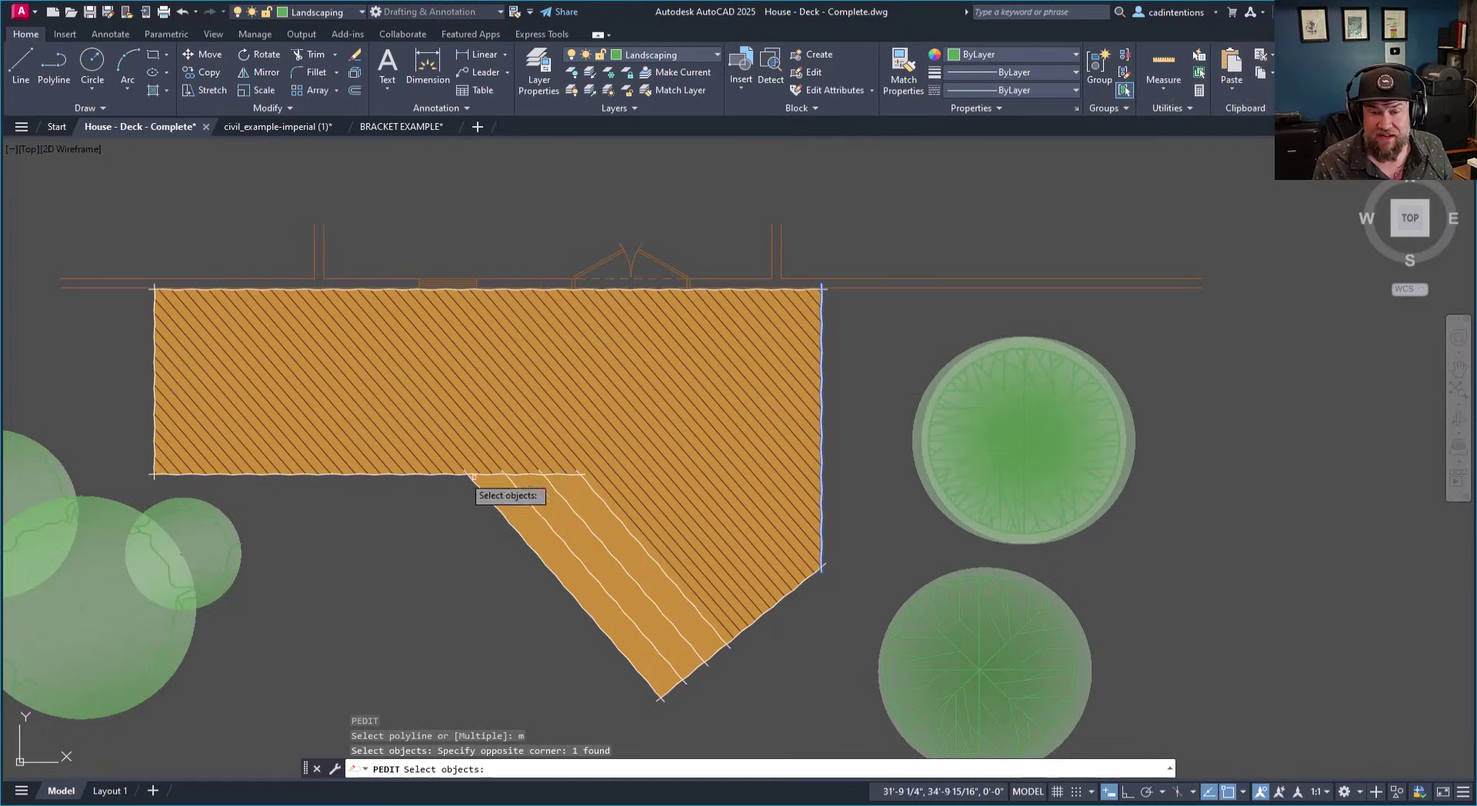
{"action": "left_click", "coordinate": [129, 437]}
{"action": "left_click", "coordinate": [742, 701]}
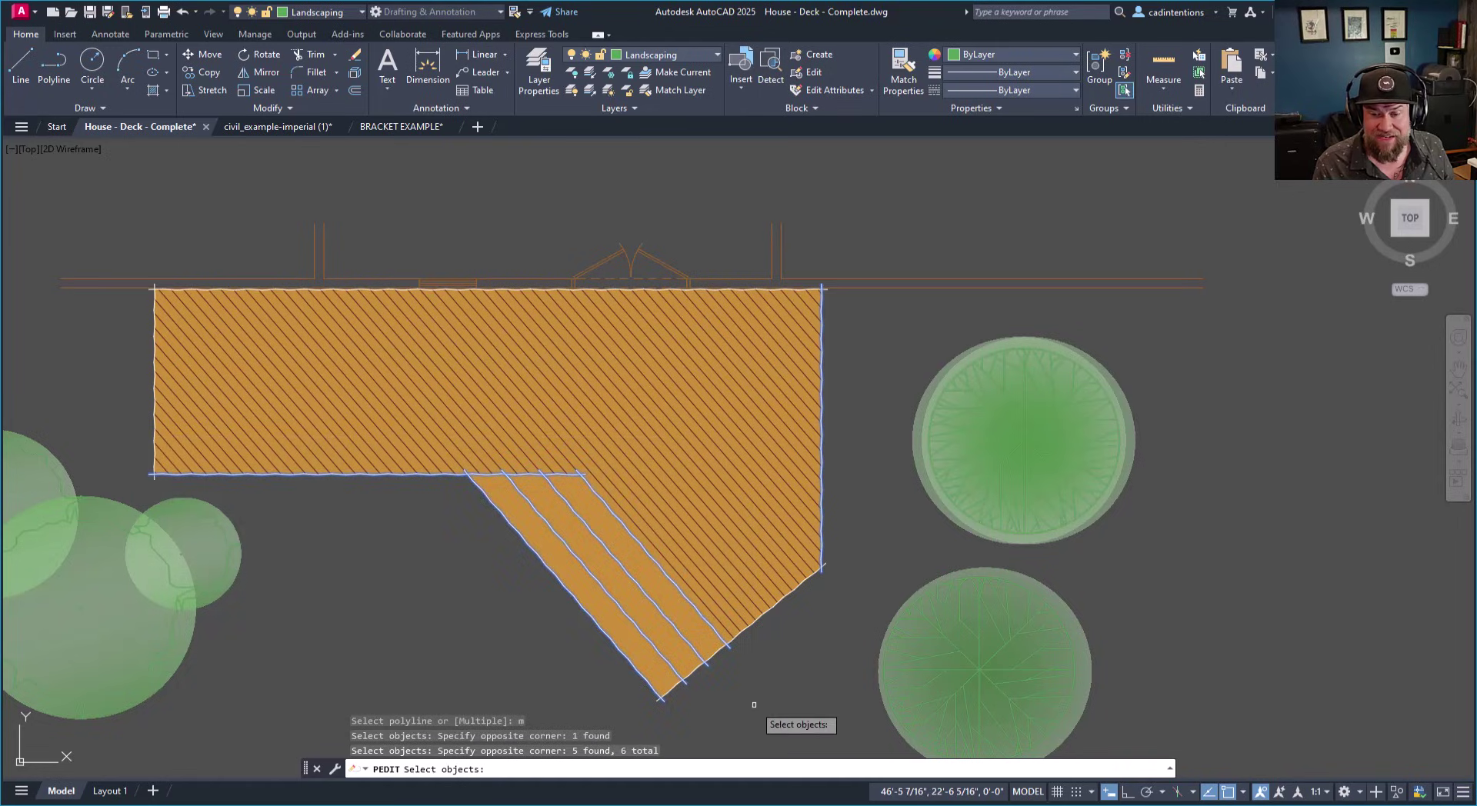
{"action": "left_click", "coordinate": [690, 673]}
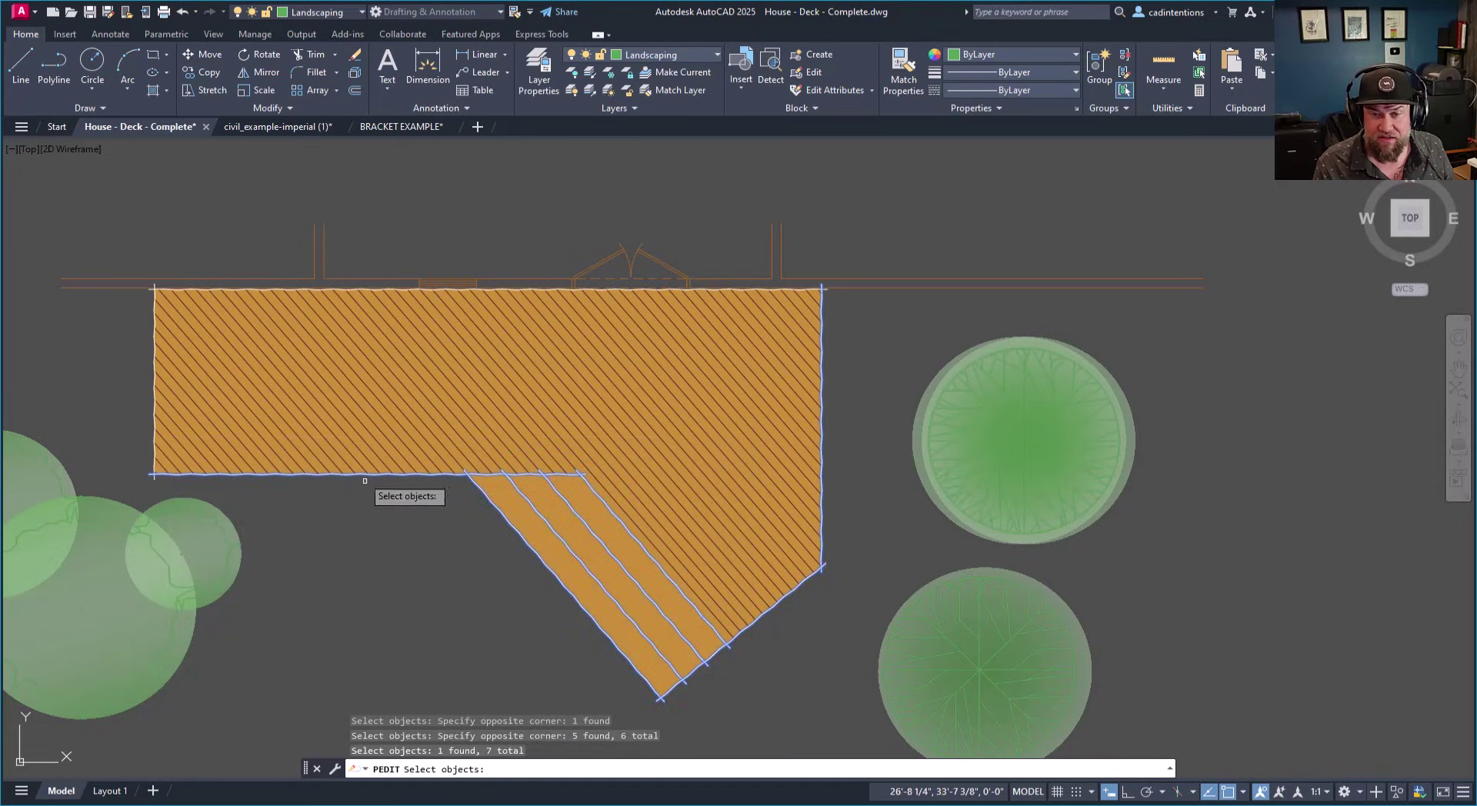
{"action": "left_click", "coordinate": [153, 351]}
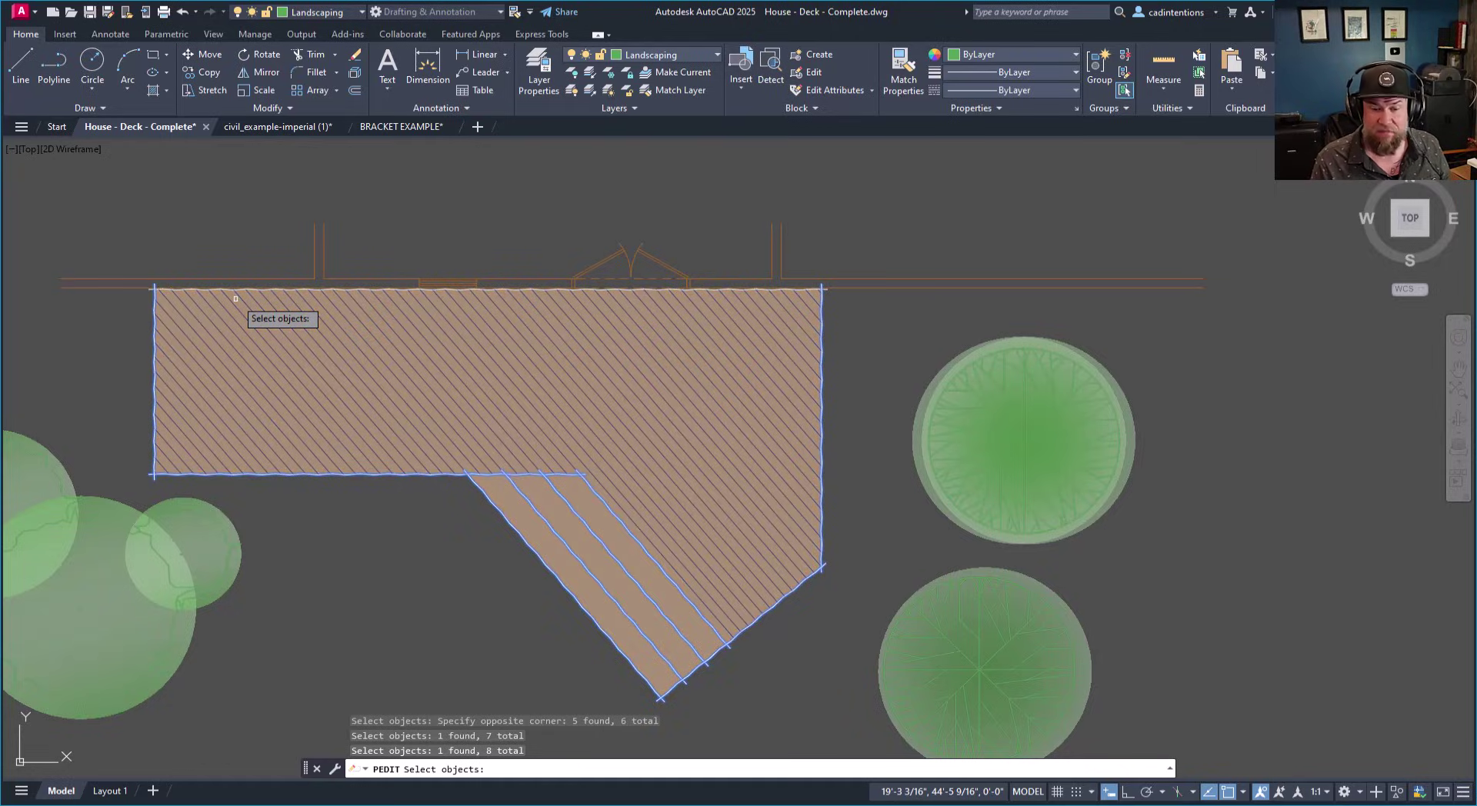
{"action": "key", "text": "Return"}
Set the width of all selected polyline segments to 0.3.
{"action": "type", "text": "w"}
{"action": "key", "text": "Return"}
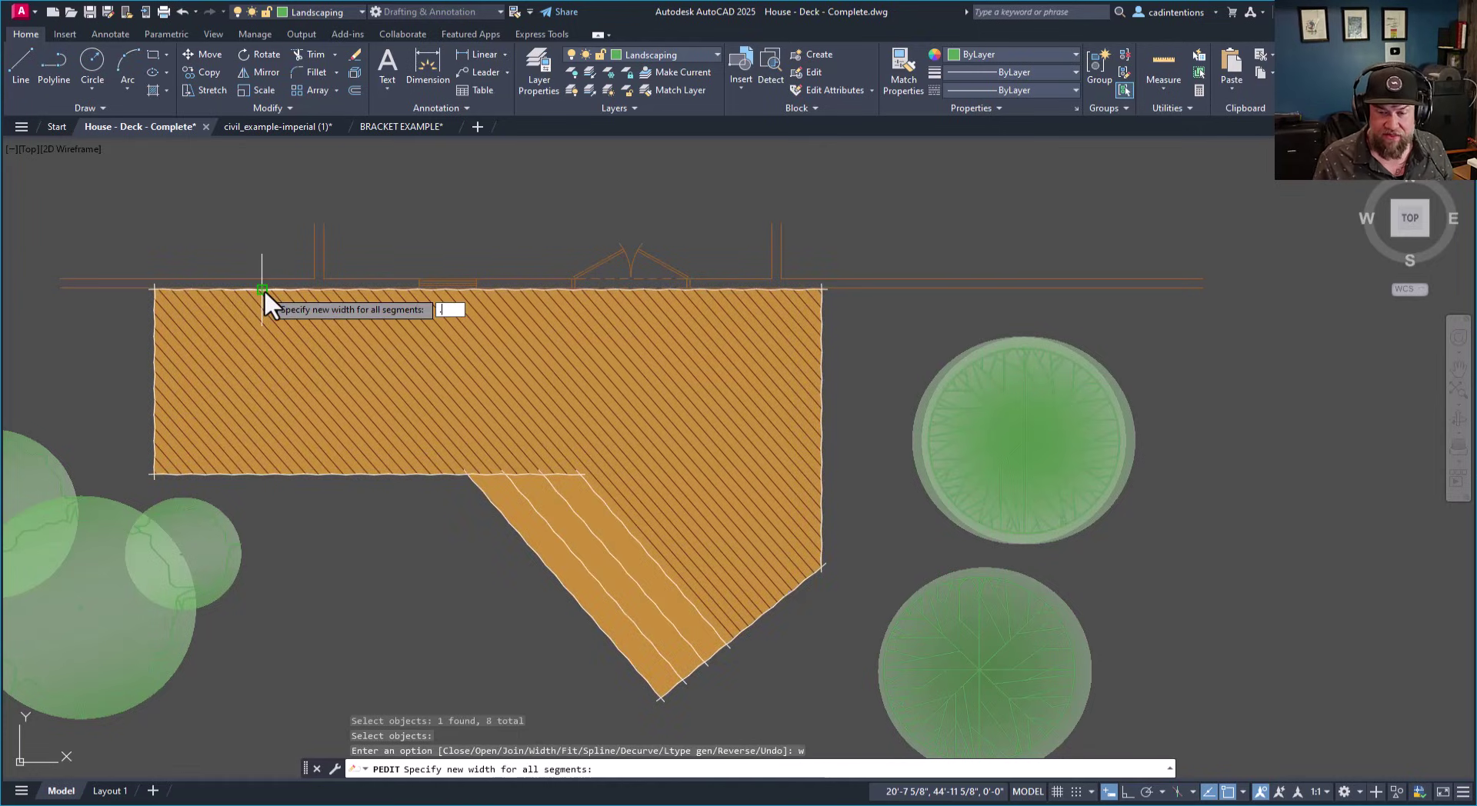
{"action": "type", "text": ".3"}
{"action": "key", "text": "Return"}
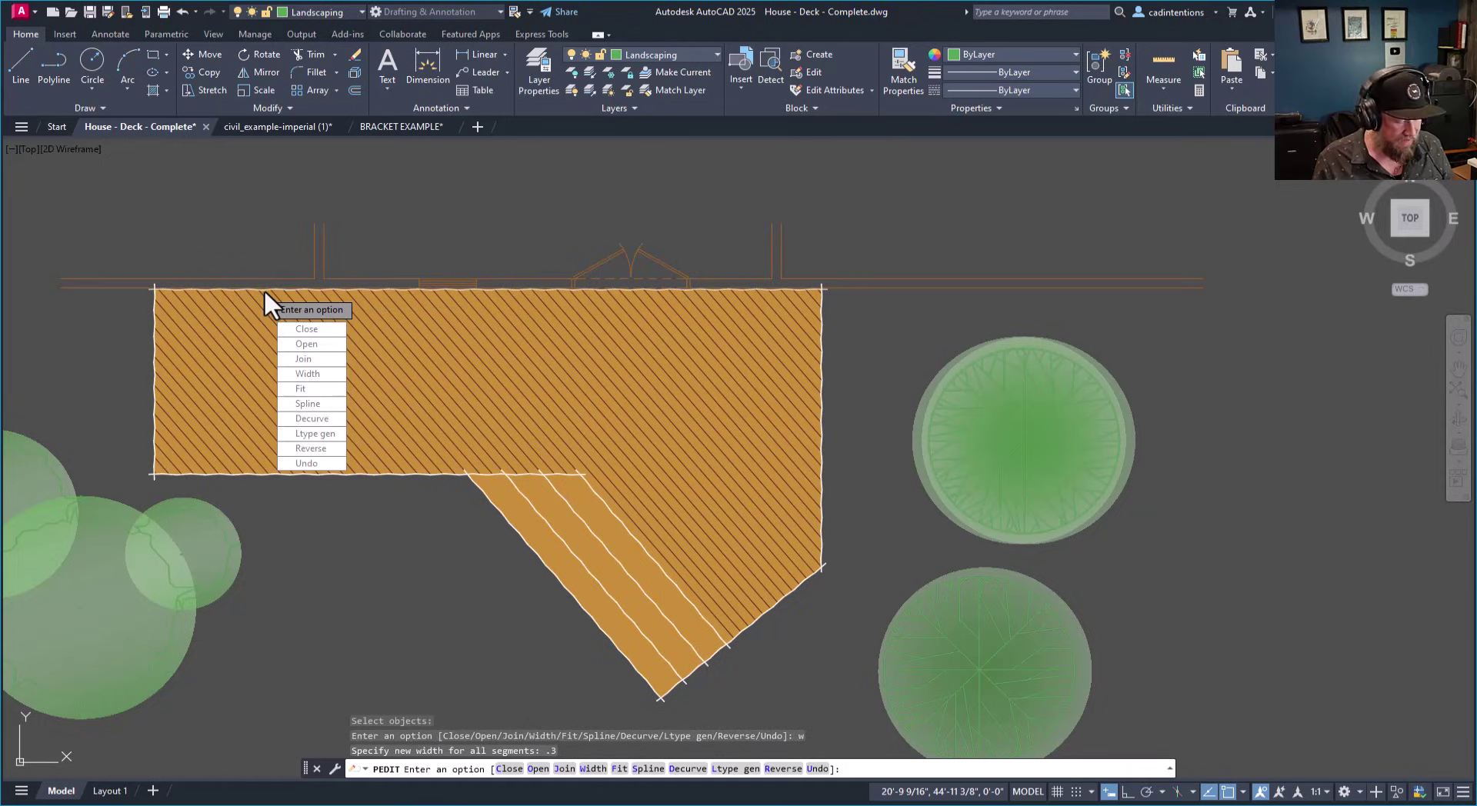
Set the selected polylines' width to 0.5 and finish the polyline edit.
{"action": "type", "text": "w"}
{"action": "key", "text": "Return"}
{"action": "type", "text": ".5"}
{"action": "key", "text": "Return"}
{"action": "key", "text": "Escape"}
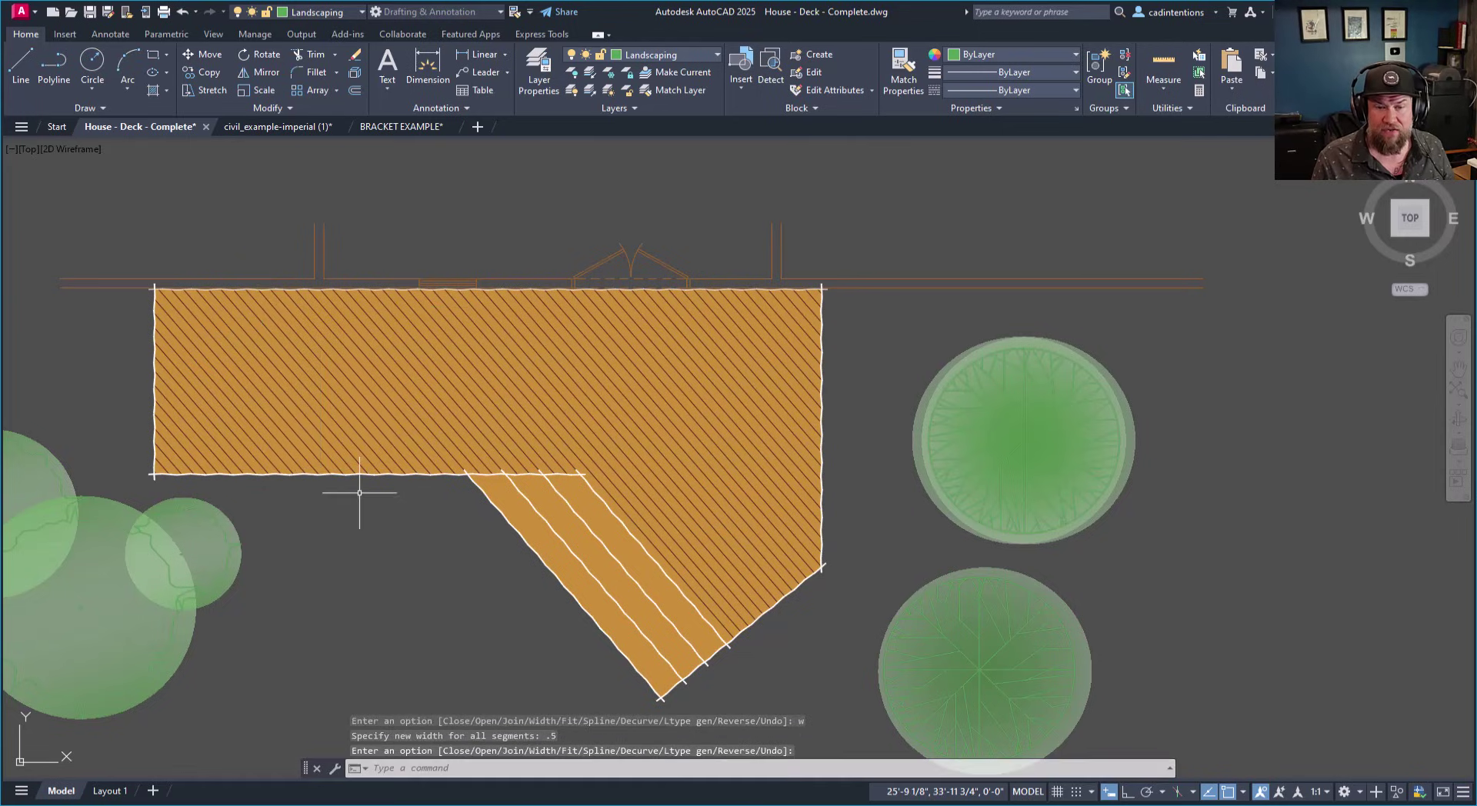
Examine the thickened freehand deck and stair lines up close and within the whole landscape plan.
{"action": "scroll", "coordinate": [423, 483], "scroll_direction": "up", "scroll_amount": 6}
{"action": "key", "text": "Escape"}
{"action": "scroll", "coordinate": [552, 460], "scroll_direction": "down", "scroll_amount": 8}
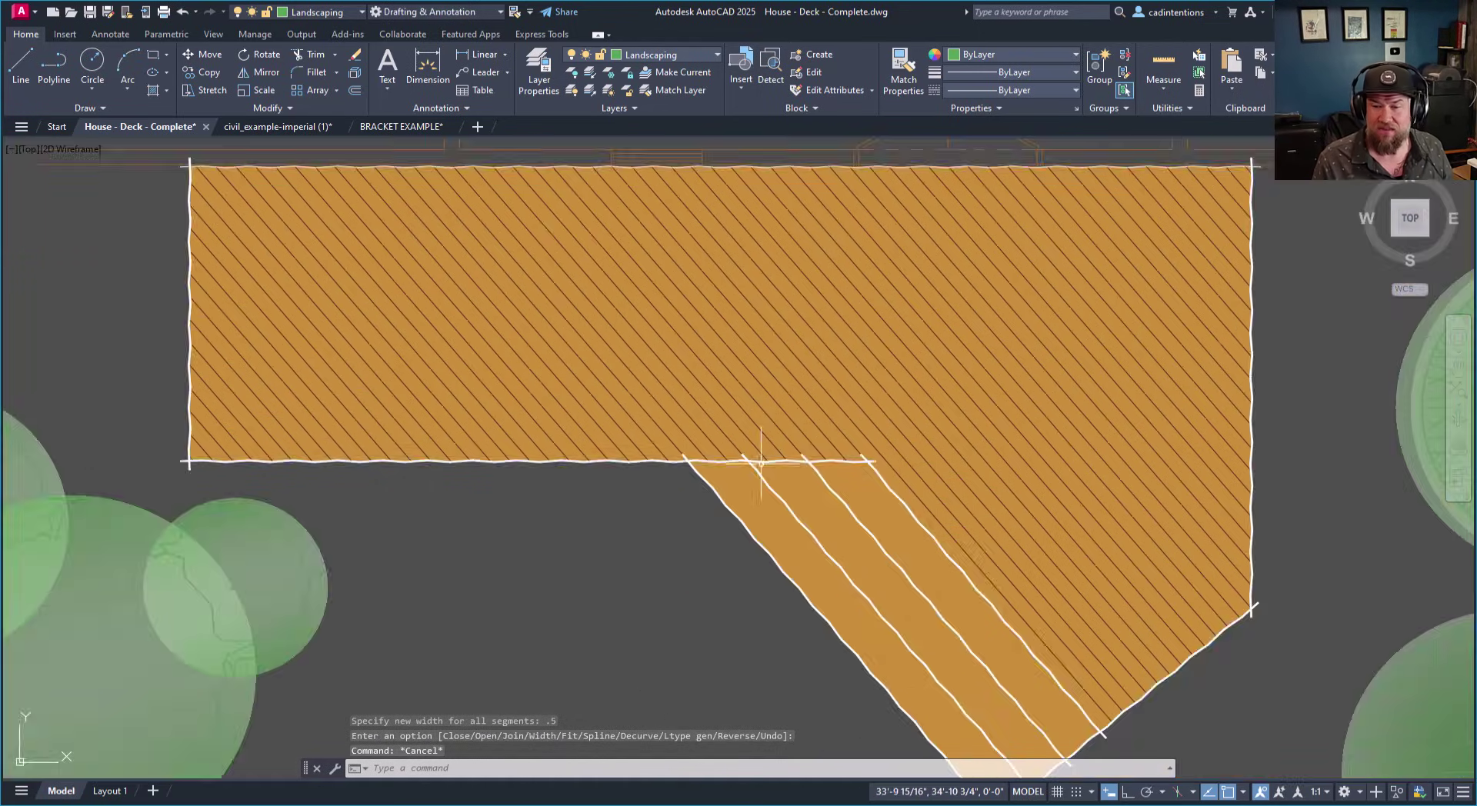
{"action": "key", "text": "Escape"}
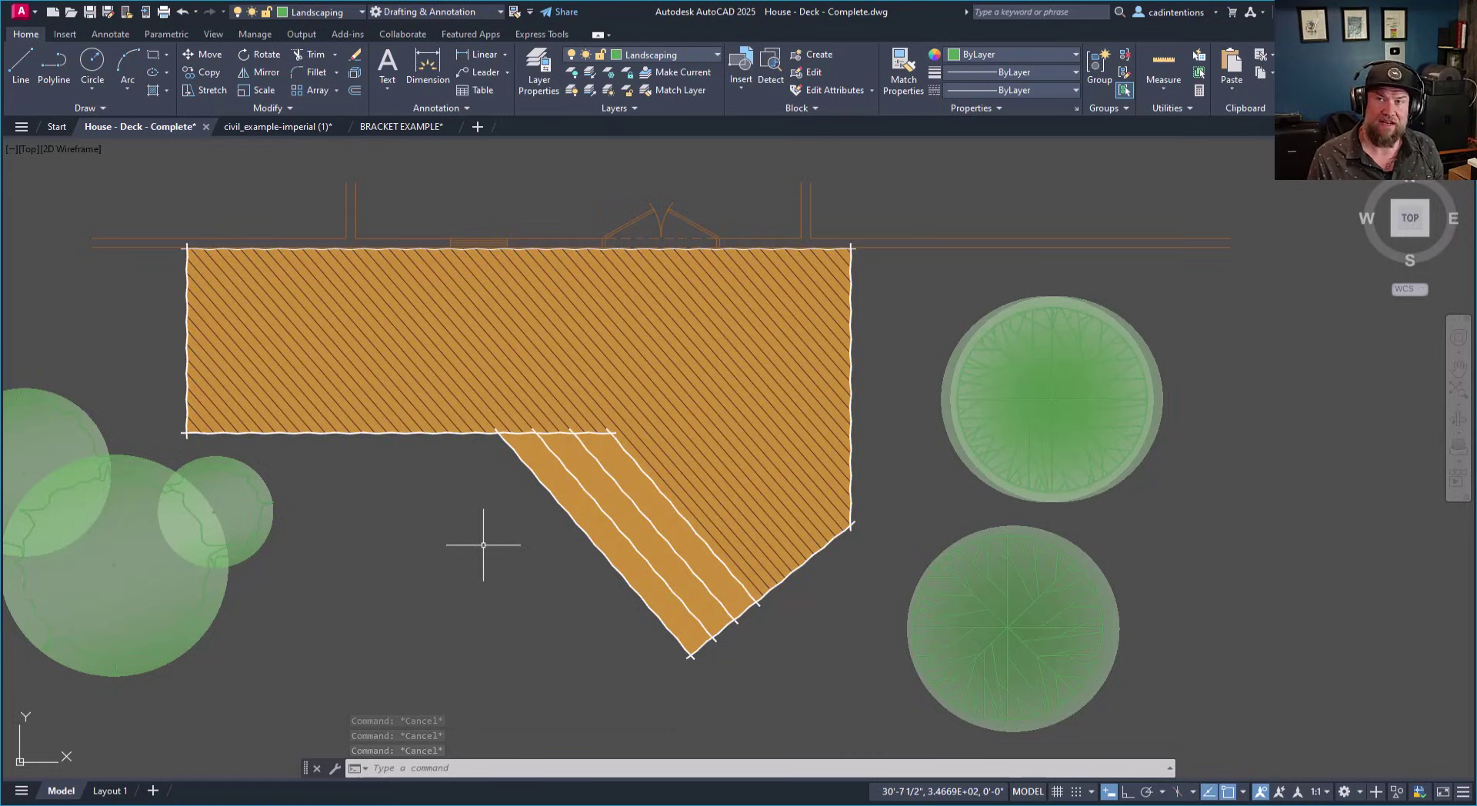
{"action": "middle_click_drag", "start_coordinate": [591, 538], "coordinate": [559, 565]}
{"action": "key", "text": "Escape"}
{"action": "key", "text": "Escape"}
{"action": "key", "text": "Escape"}
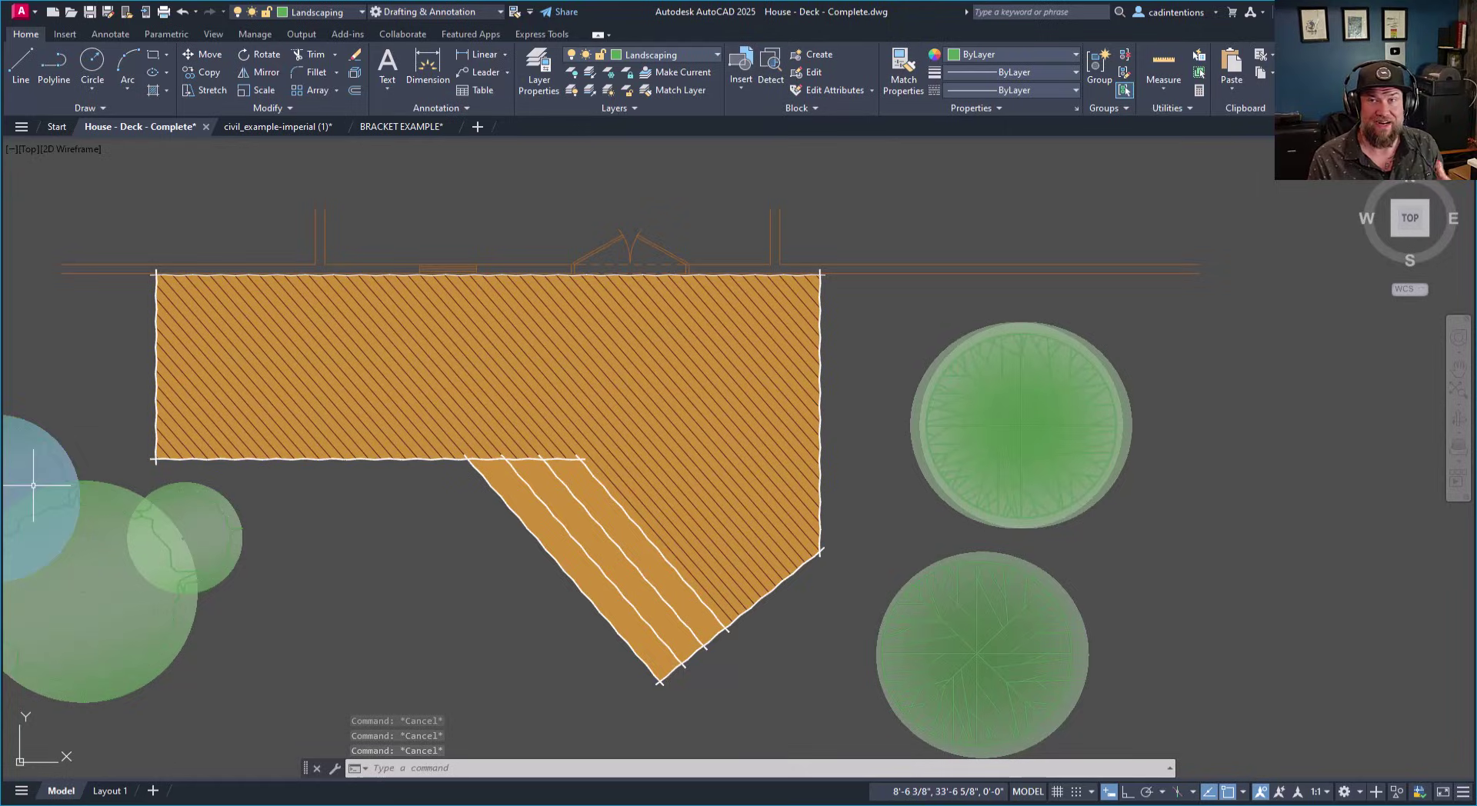
{"action": "scroll", "coordinate": [335, 437], "scroll_direction": "down", "scroll_amount": 2}
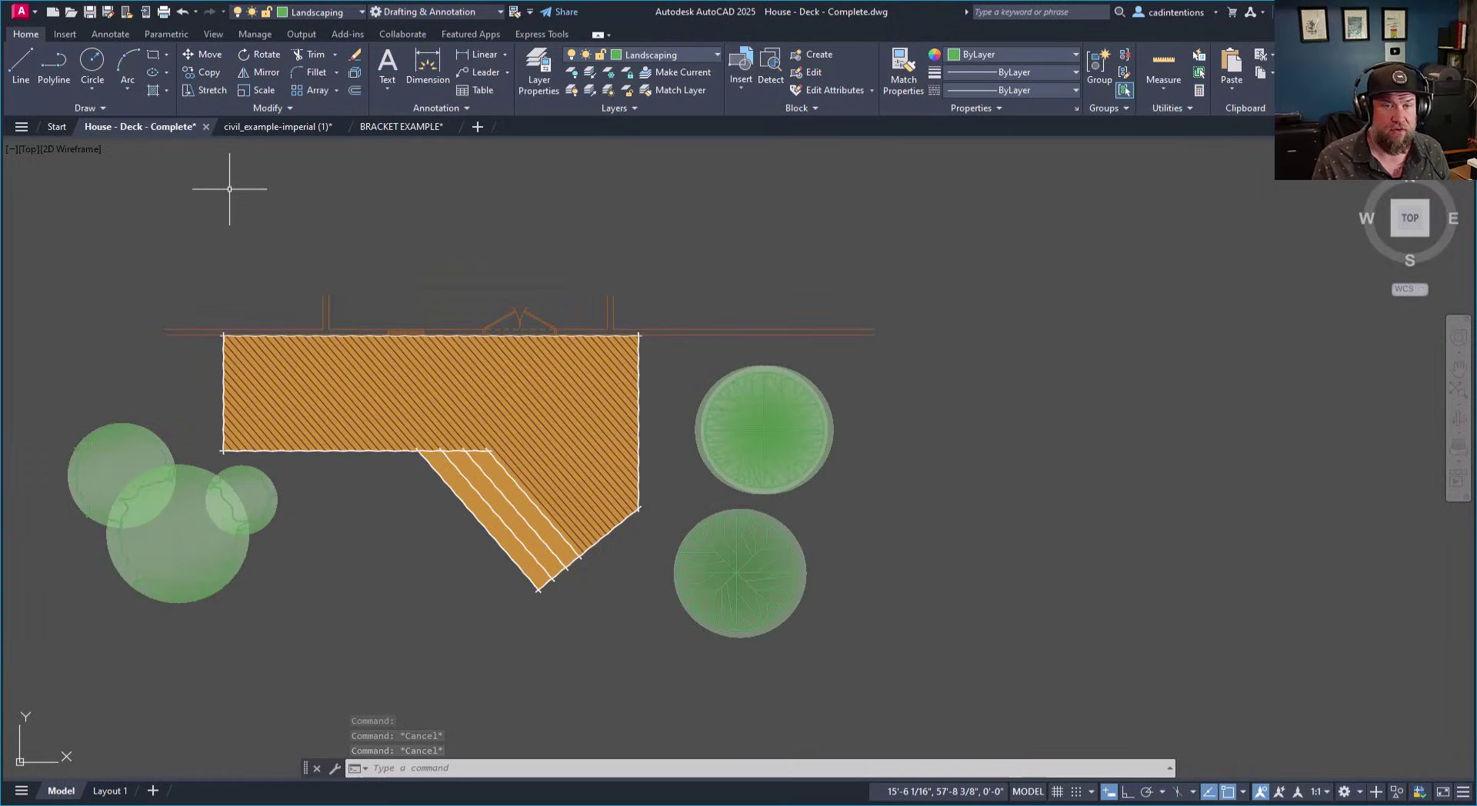
{"action": "key", "text": "Escape"}
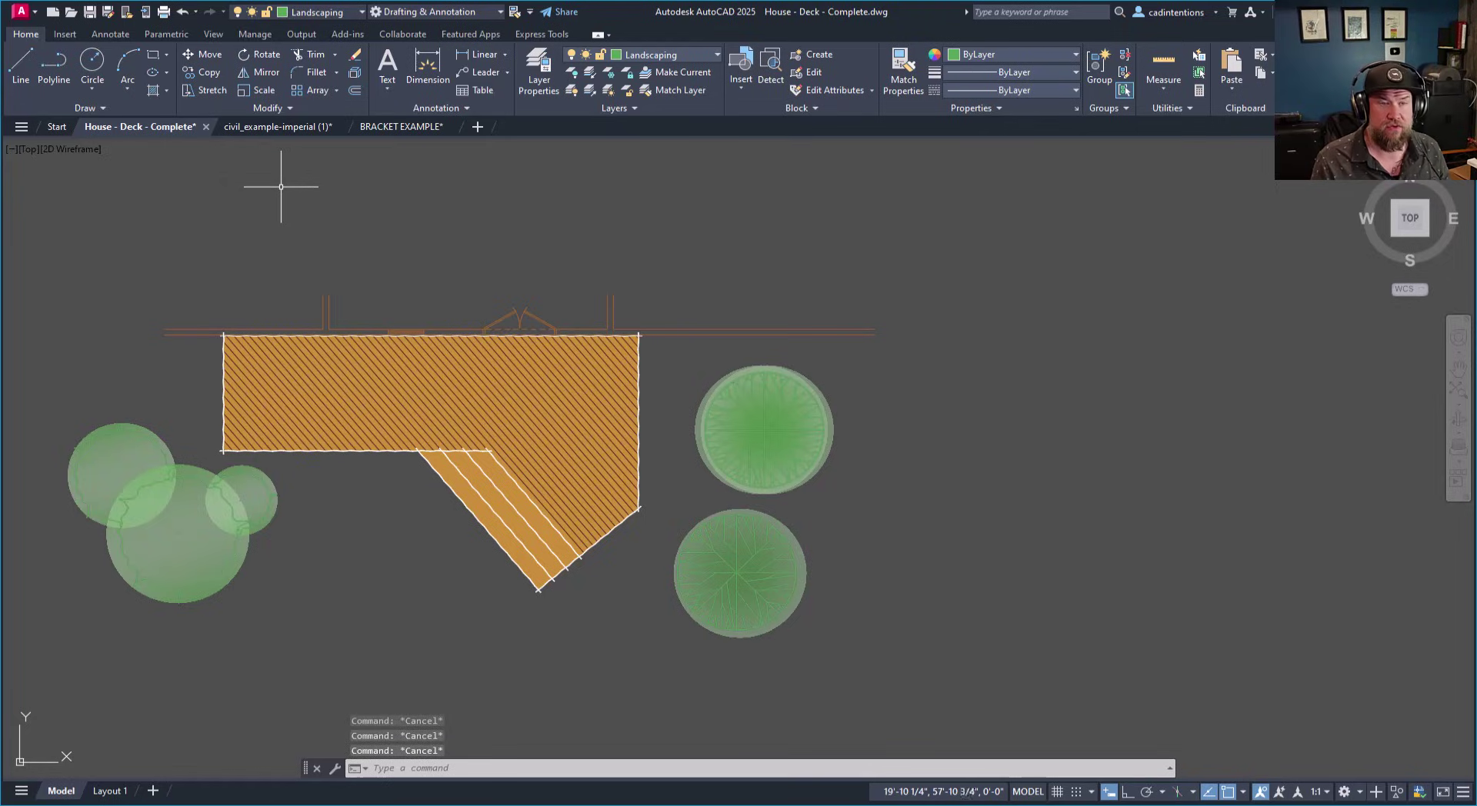
Switch to the civil_example-imperial (1) drawing and examine the tree blocks around the building and along the property line.
{"action": "left_click", "coordinate": [289, 127]}
{"action": "scroll", "coordinate": [625, 364], "scroll_direction": "up", "scroll_amount": 1}
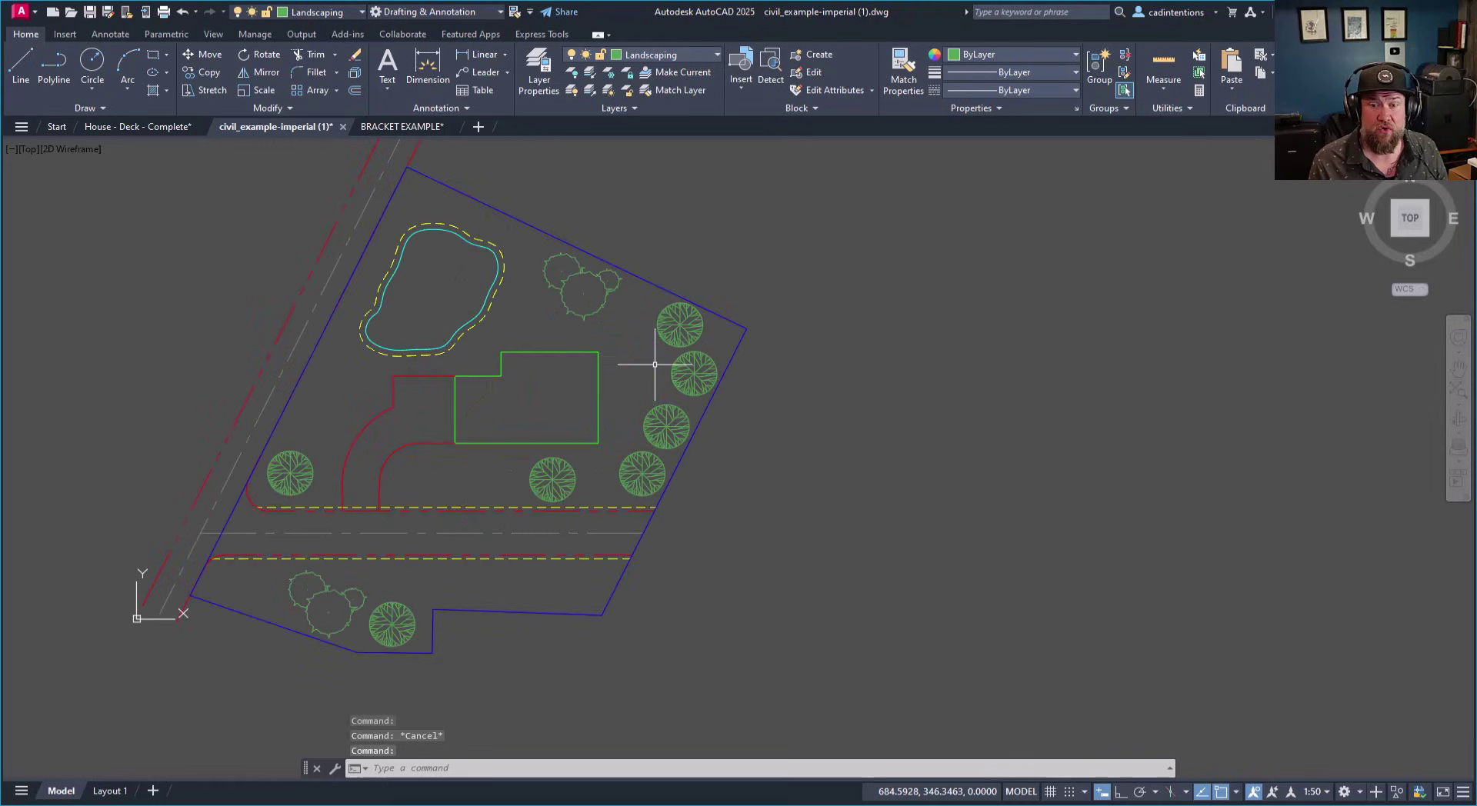
{"action": "scroll", "coordinate": [676, 354], "scroll_direction": "up", "scroll_amount": 1}
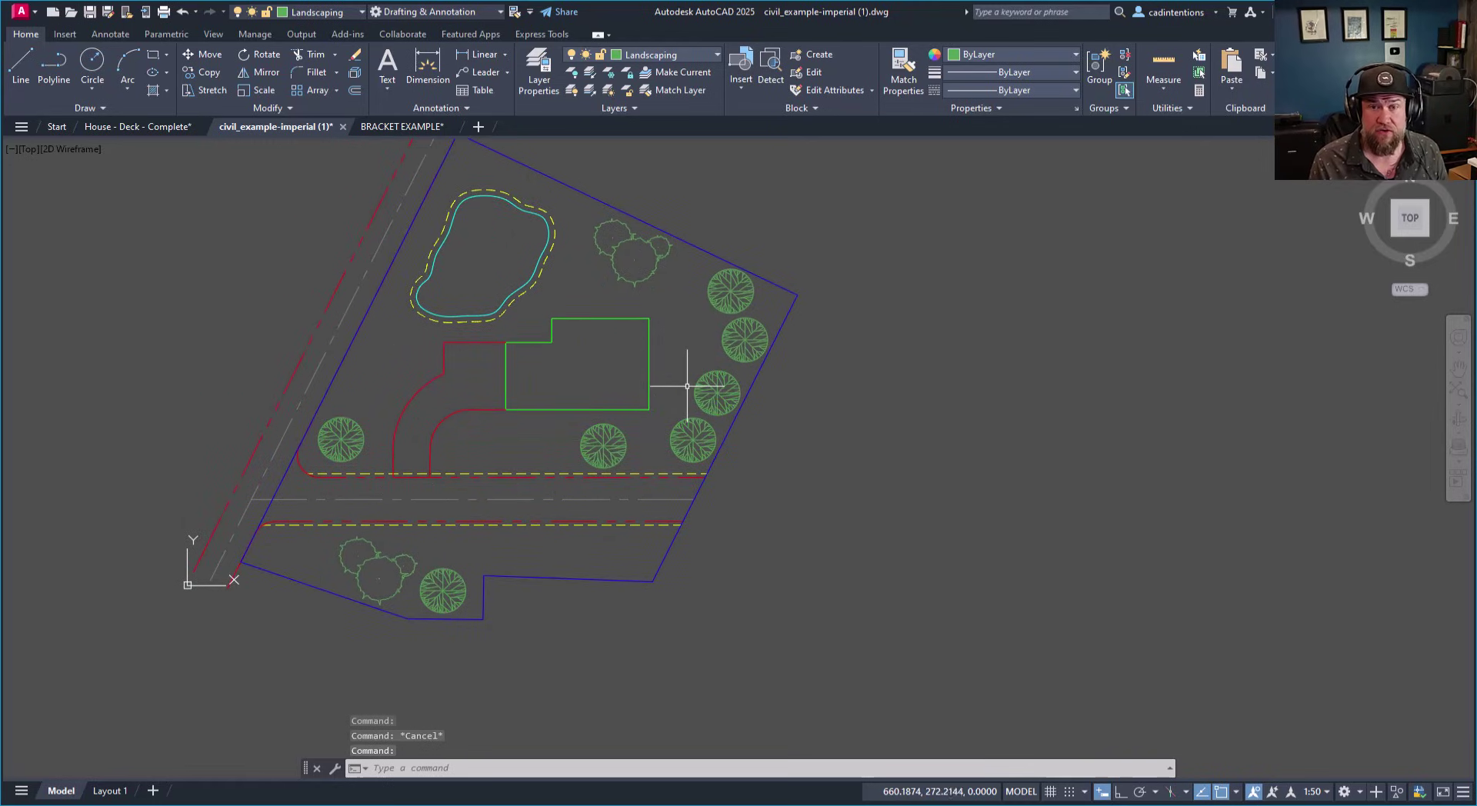
{"action": "mouse_move", "coordinate": [699, 388]}
{"action": "middle_mouse_down"}
{"action": "mouse_move", "coordinate": [738, 421]}
{"action": "mouse_move", "coordinate": [853, 403]}
{"action": "middle_mouse_up"}
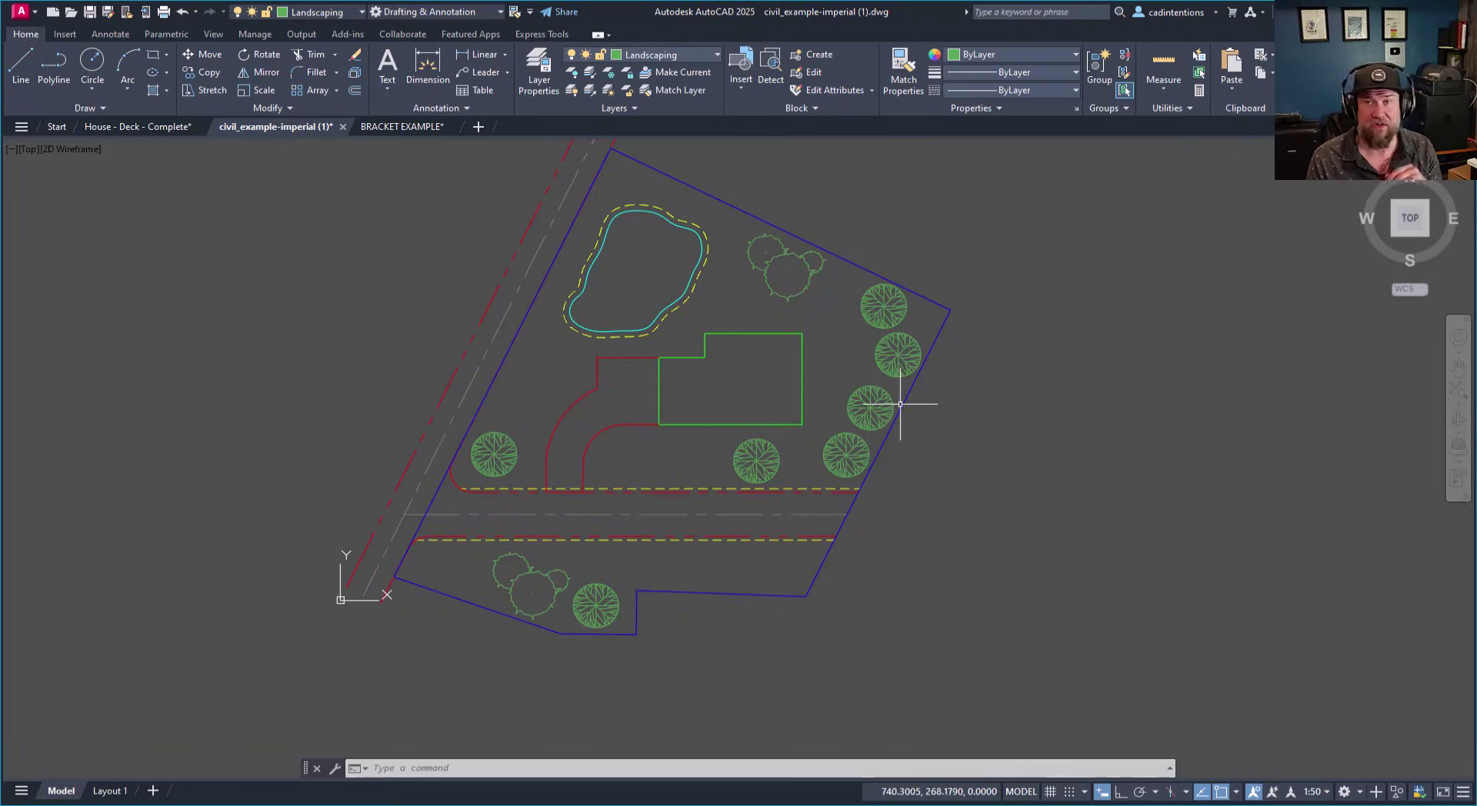
{"action": "middle_click_drag", "start_coordinate": [872, 402], "coordinate": [851, 428]}
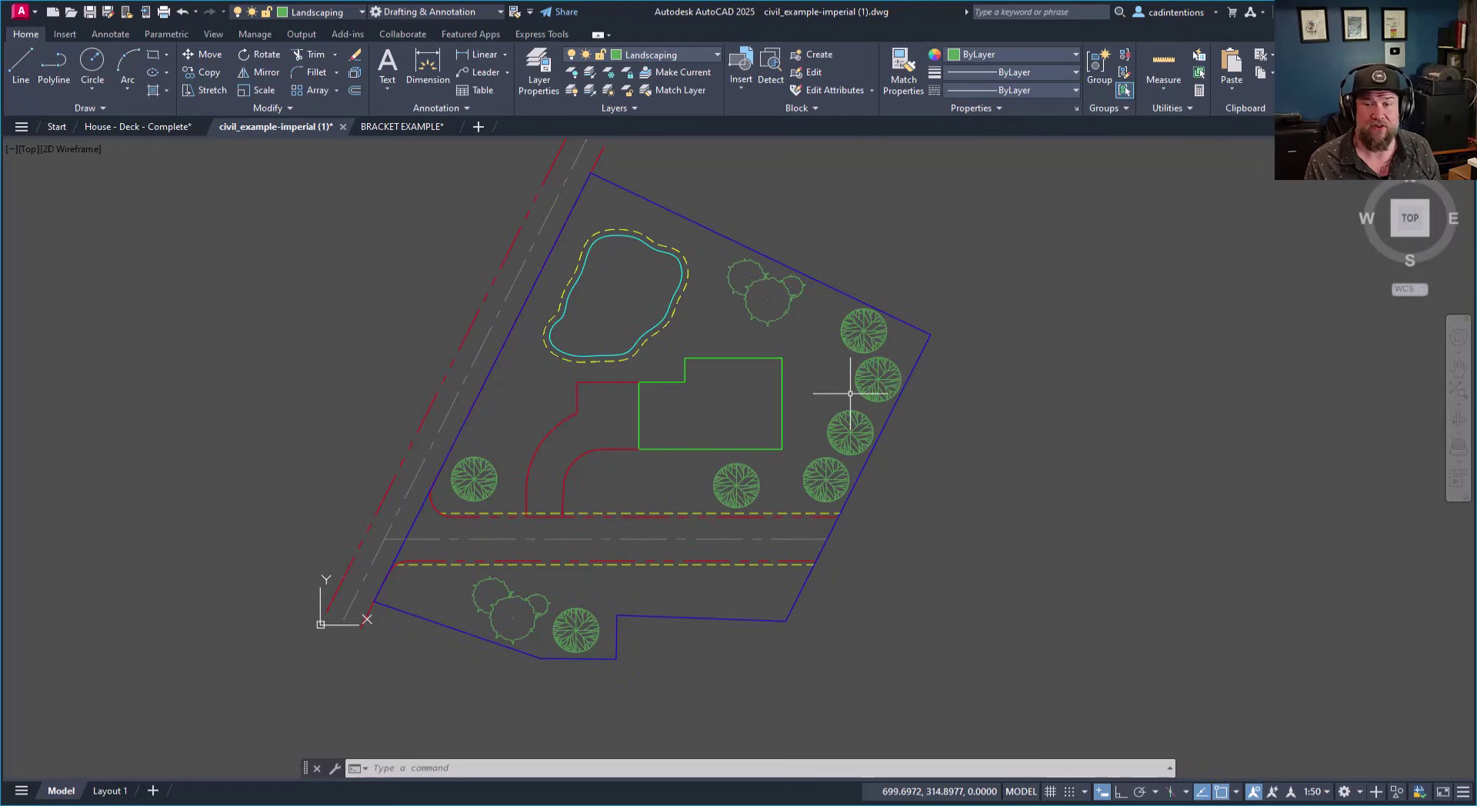
{"action": "scroll", "coordinate": [808, 487], "scroll_direction": "up", "scroll_amount": 3}
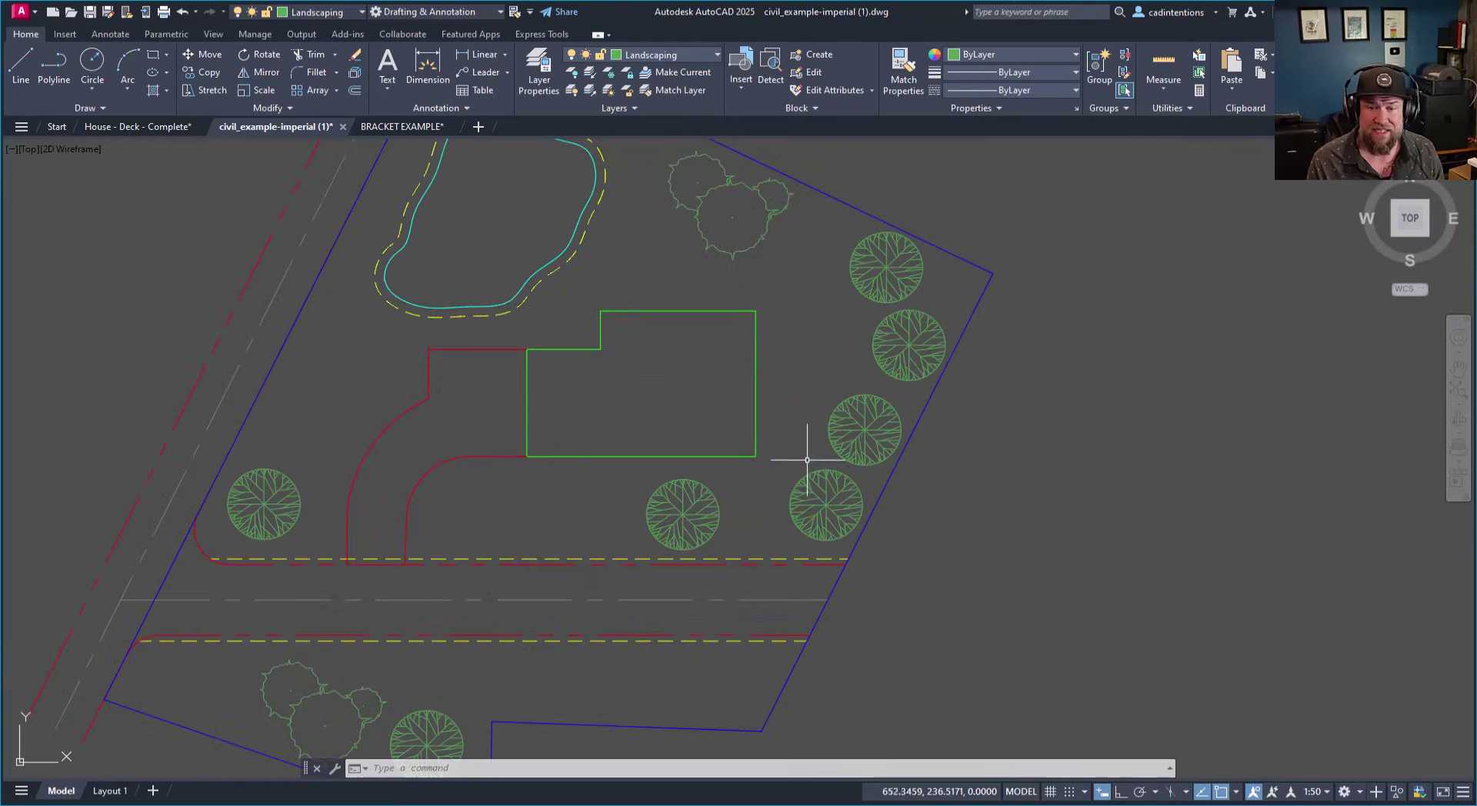
{"action": "middle_click_drag", "start_coordinate": [896, 452], "coordinate": [863, 484]}
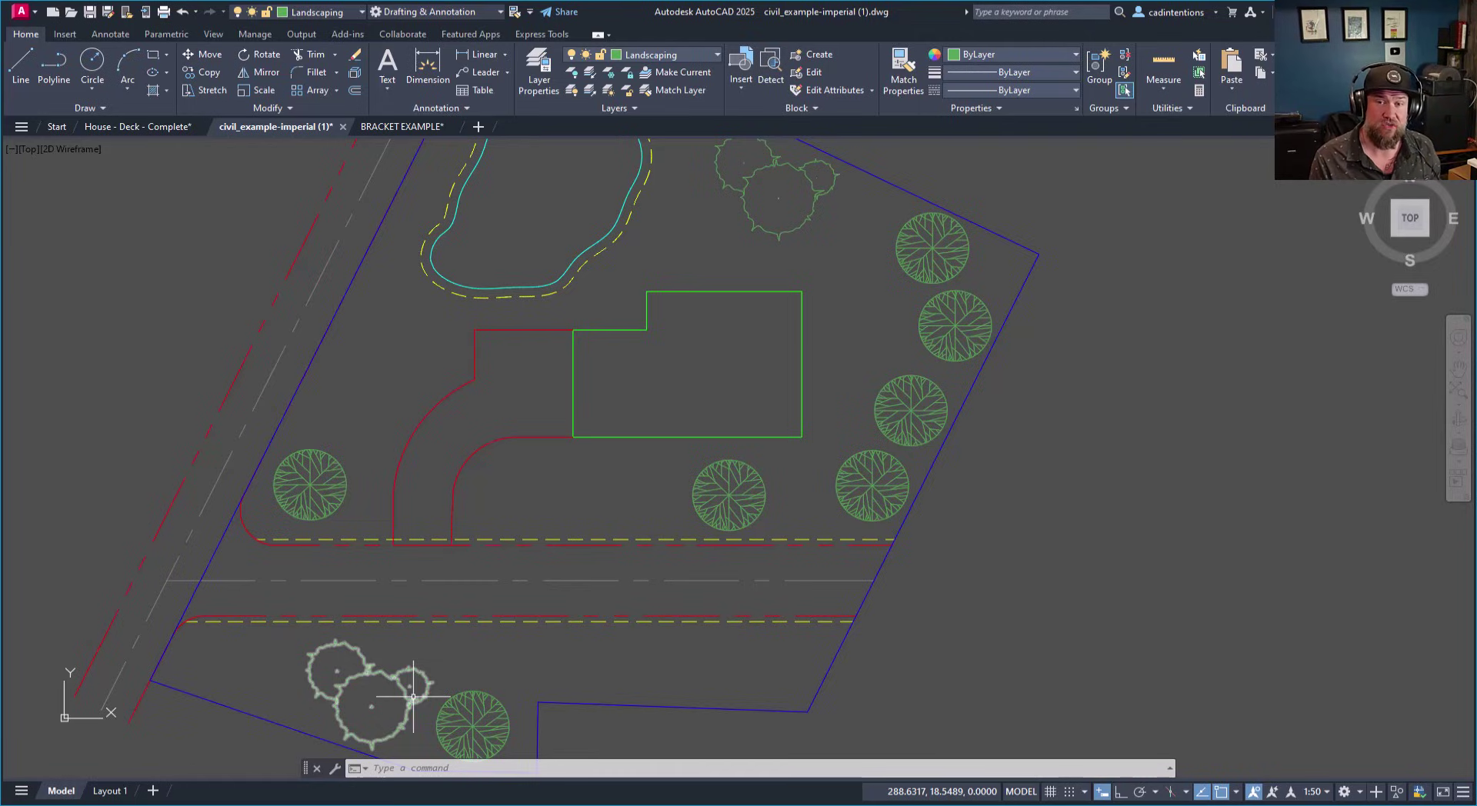
{"action": "key", "text": "Escape"}
{"action": "key", "text": "Escape"}
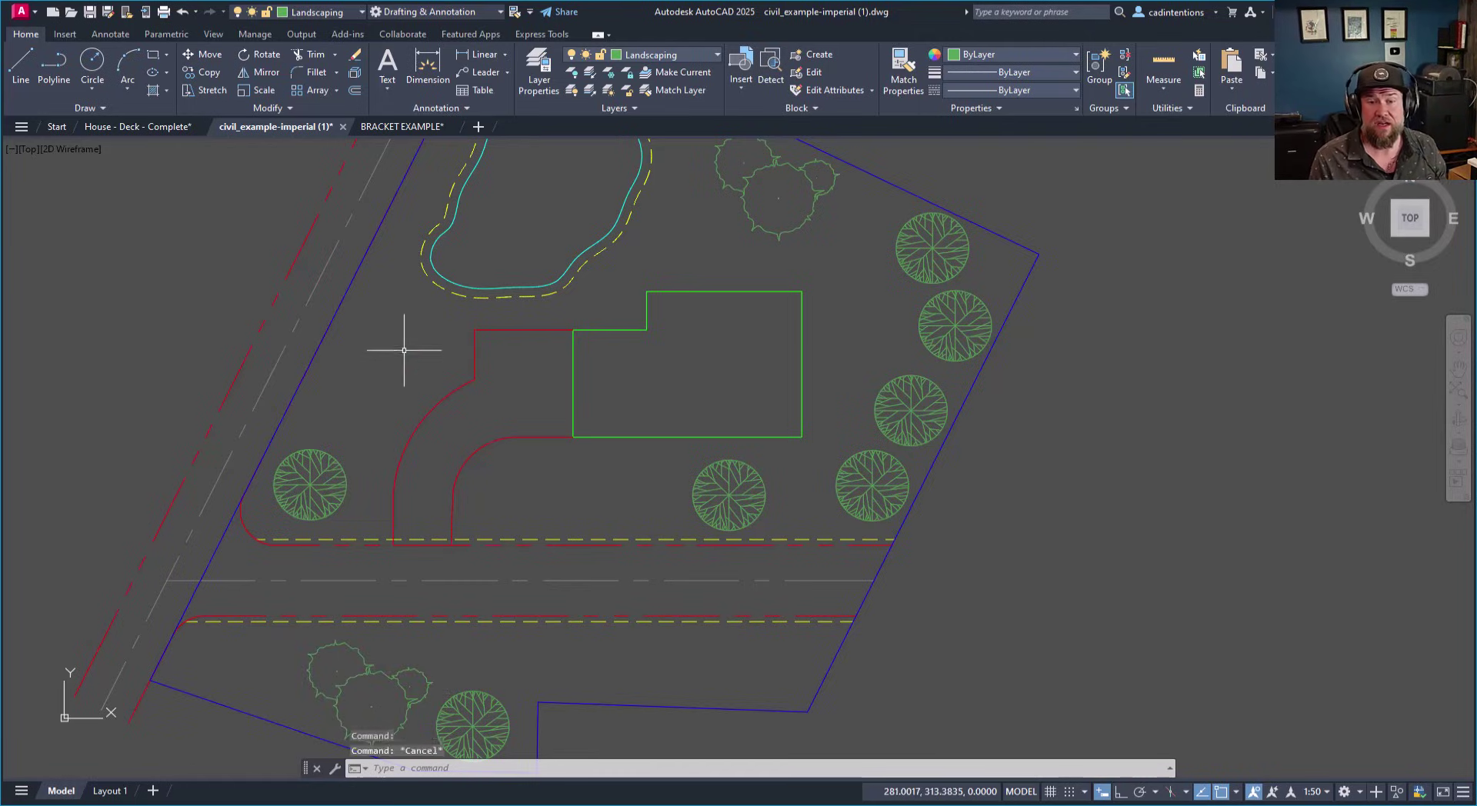
{"action": "left_click", "coordinate": [402, 346]}
{"action": "key", "text": "Escape"}
{"action": "key", "text": "Escape"}
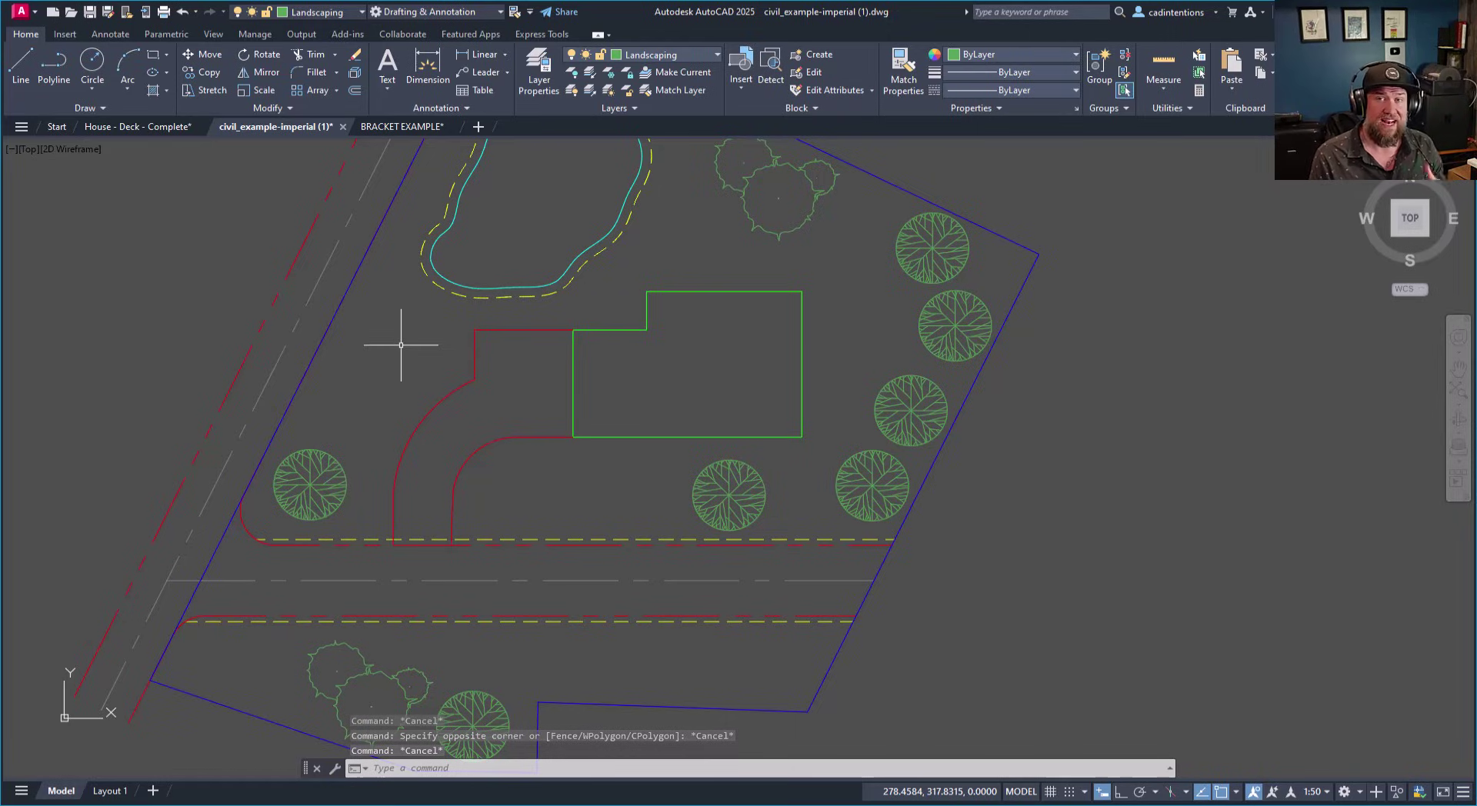
{"action": "left_click", "coordinate": [785, 496]}
{"action": "left_click", "coordinate": [726, 492]}
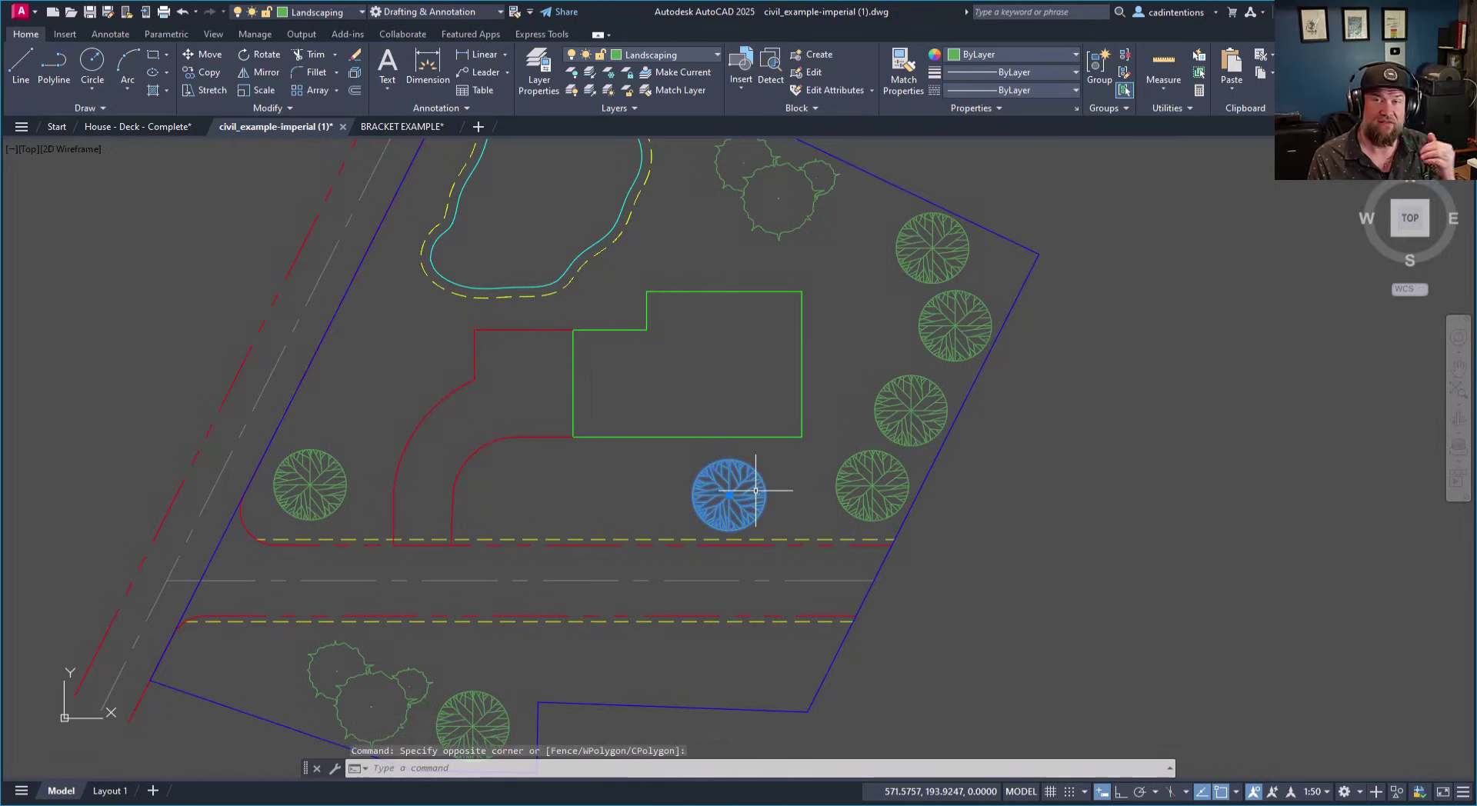
{"action": "key", "text": "Escape"}
{"action": "key", "text": "Escape"}
{"action": "key", "text": "Escape"}
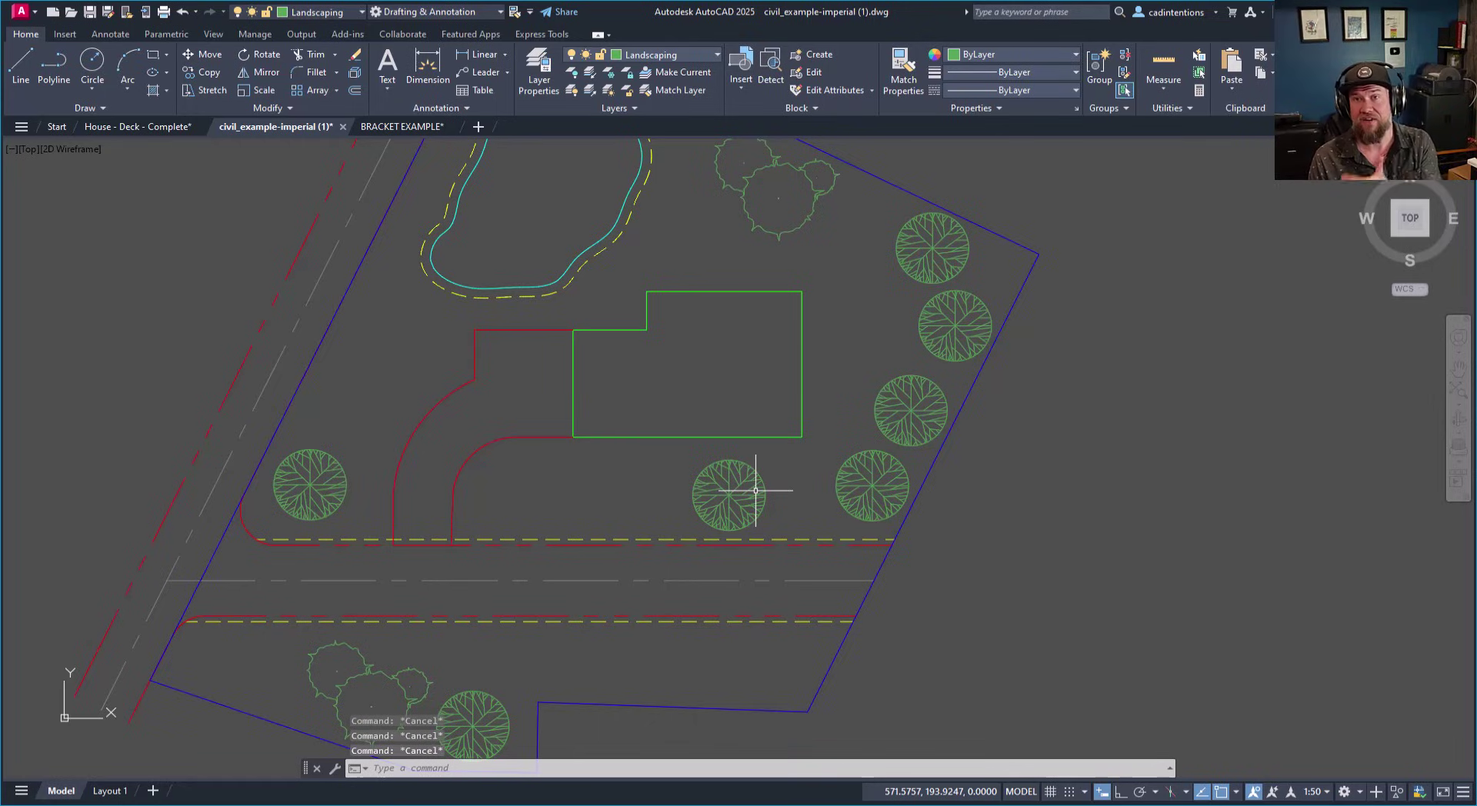
{"action": "left_click", "coordinate": [641, 496]}
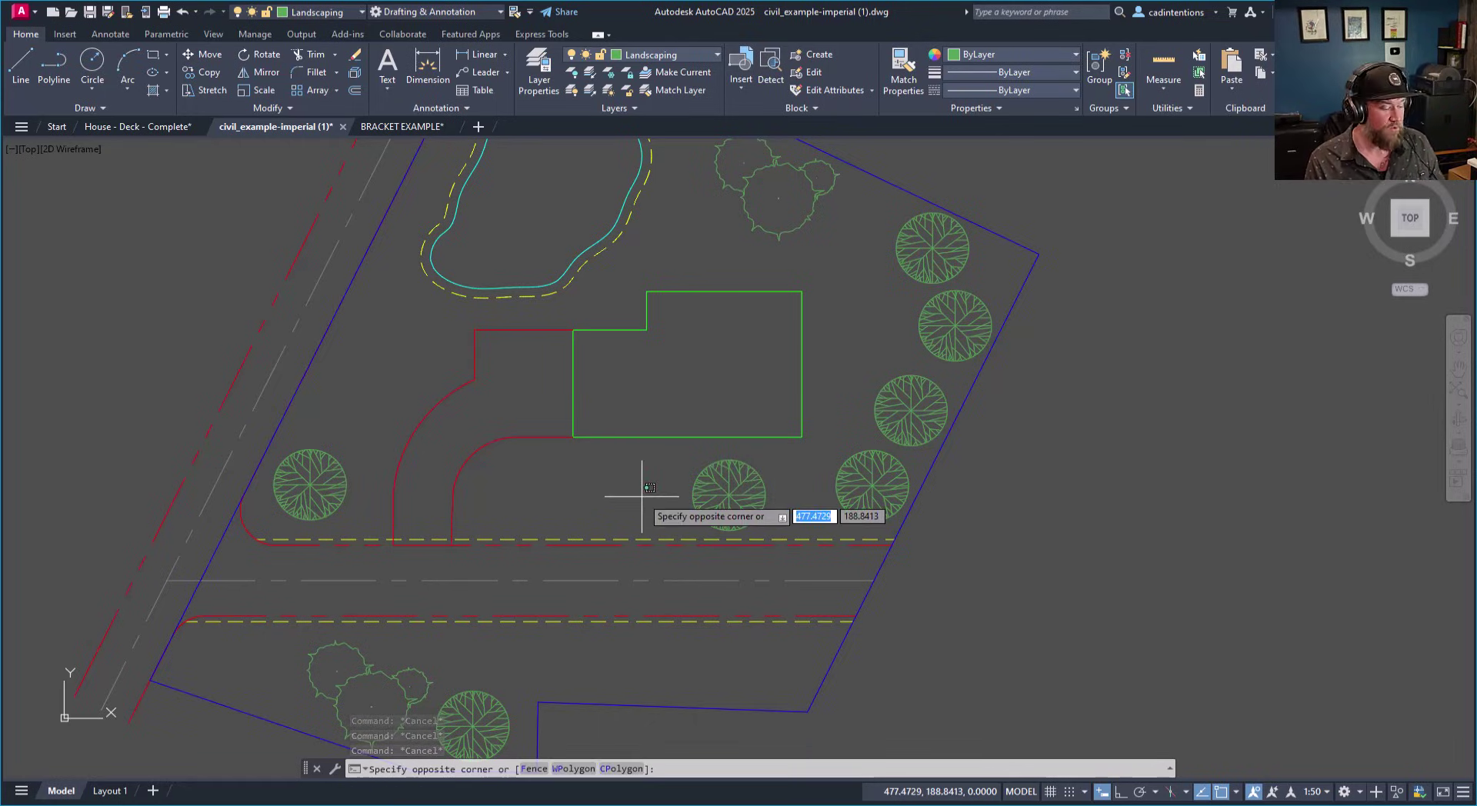
{"action": "key", "text": "Escape"}
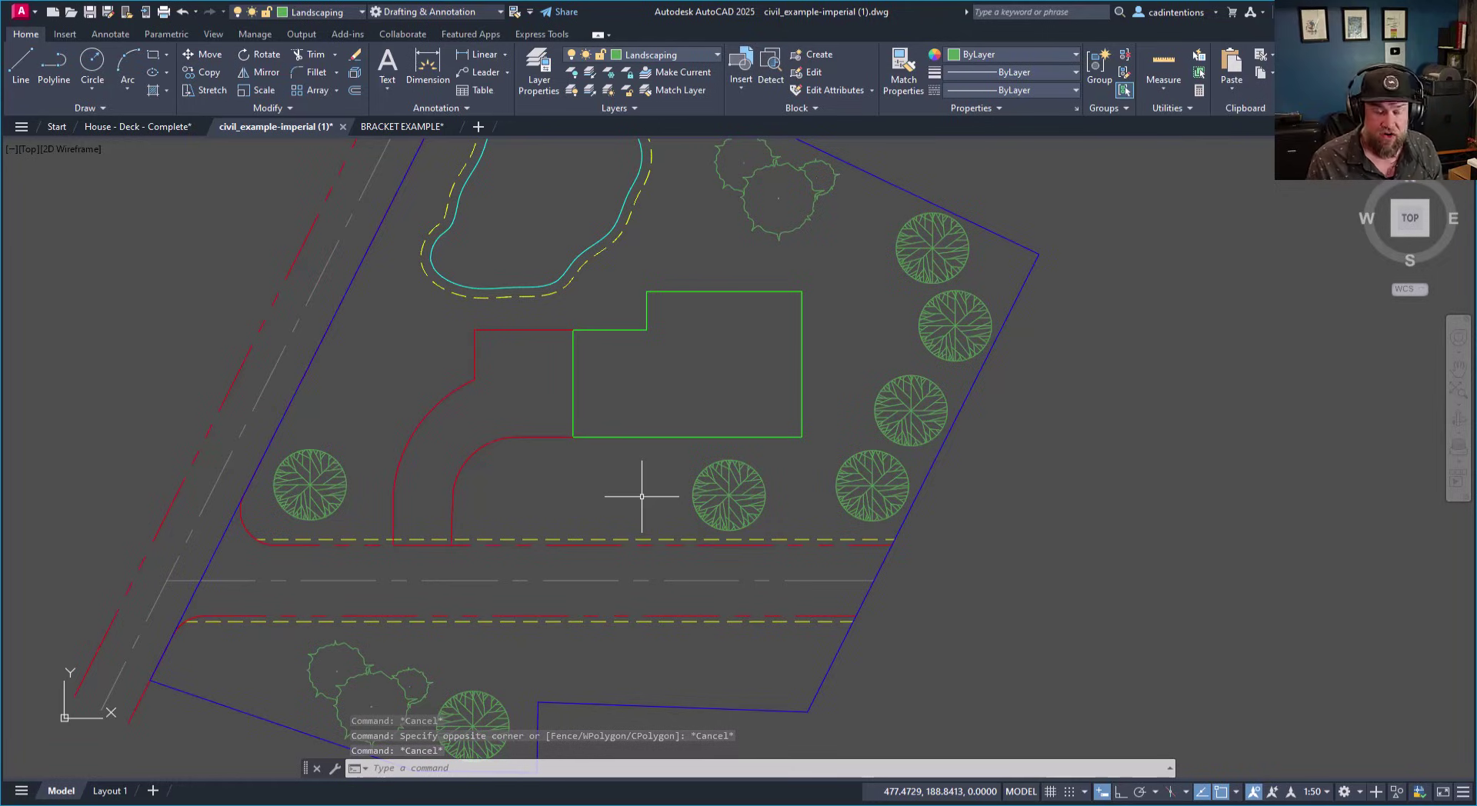
Open the Blocks palette with the INSERT command.
{"action": "type", "text": "insert"}
{"action": "key", "text": "Return"}
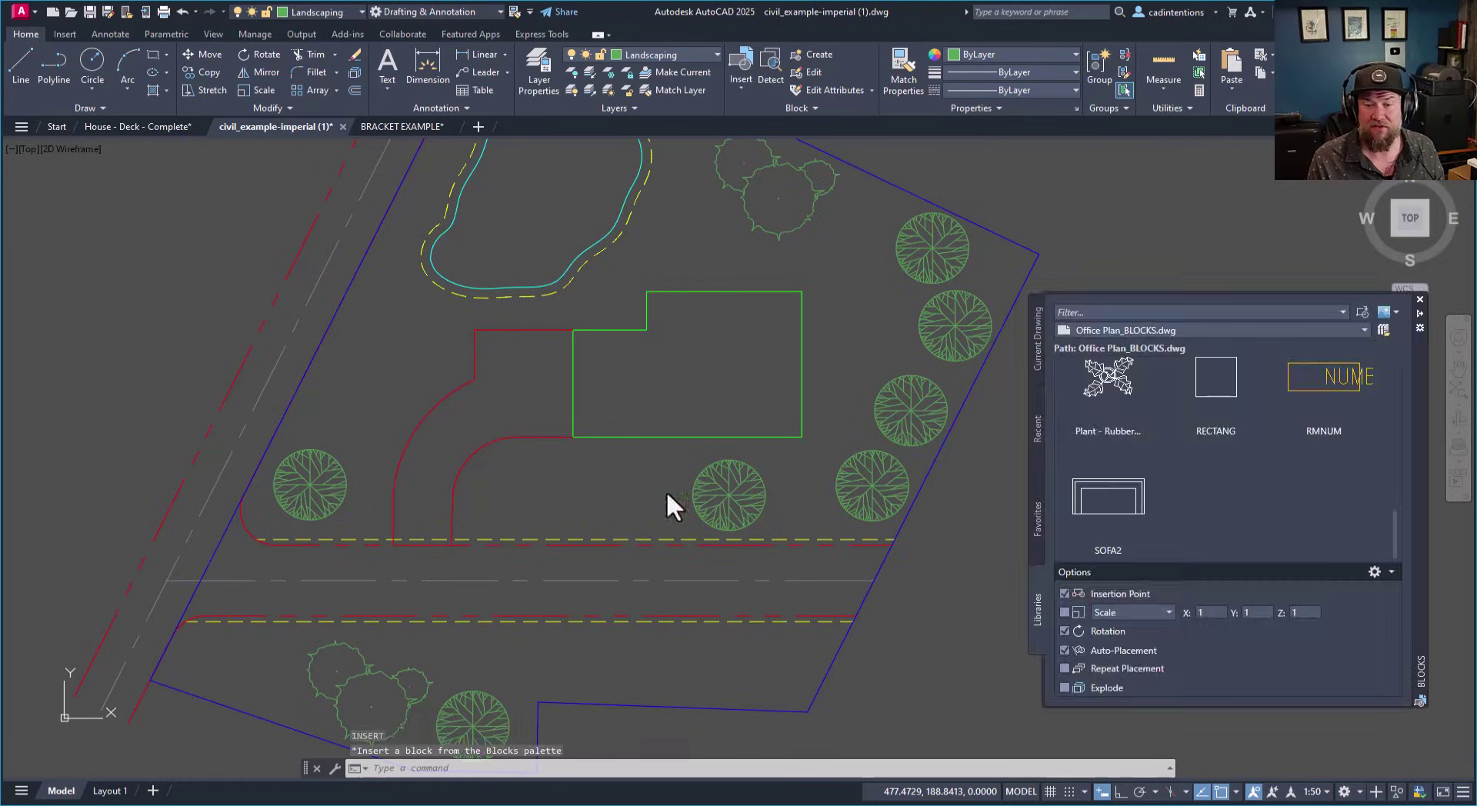
Insert the rubber plant block from the Office Plan_BLOCKS.dwg library inside the green building outline, picking a rotation angle on screen.
{"action": "scroll", "coordinate": [1248, 467], "scroll_direction": "up", "scroll_amount": 1}
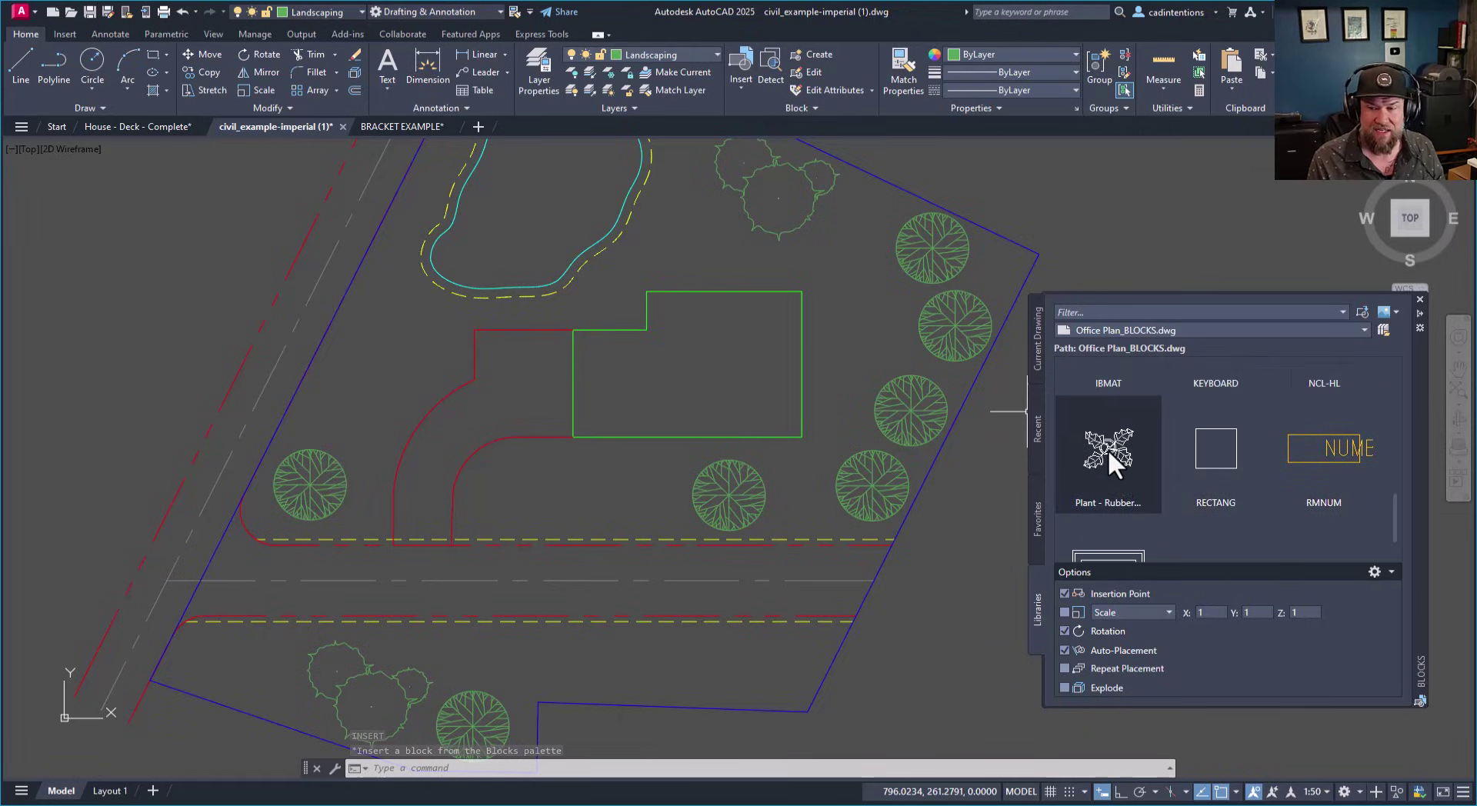
{"action": "left_click_drag", "start_coordinate": [1113, 448], "coordinate": [881, 407]}
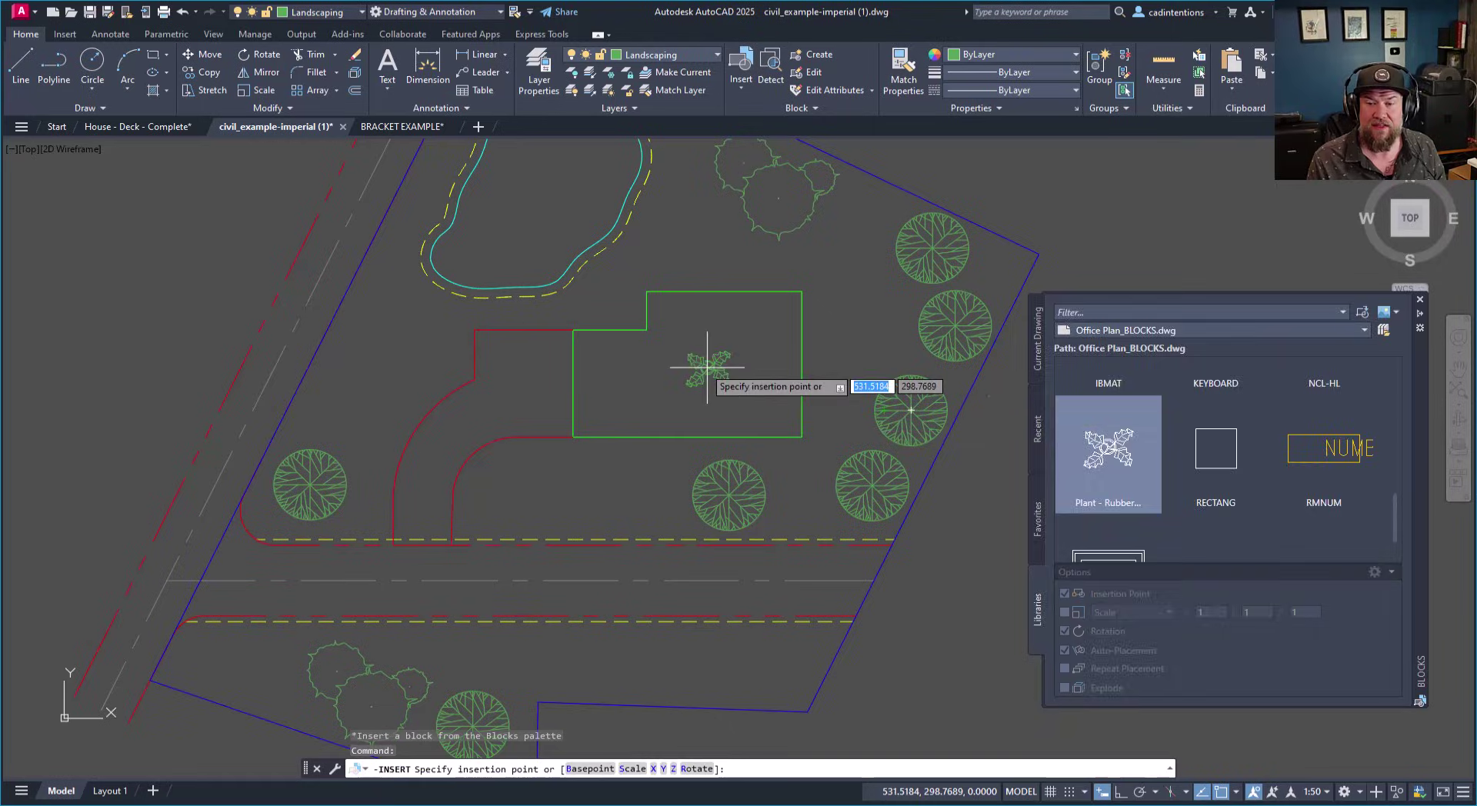
{"action": "left_click", "coordinate": [677, 375]}
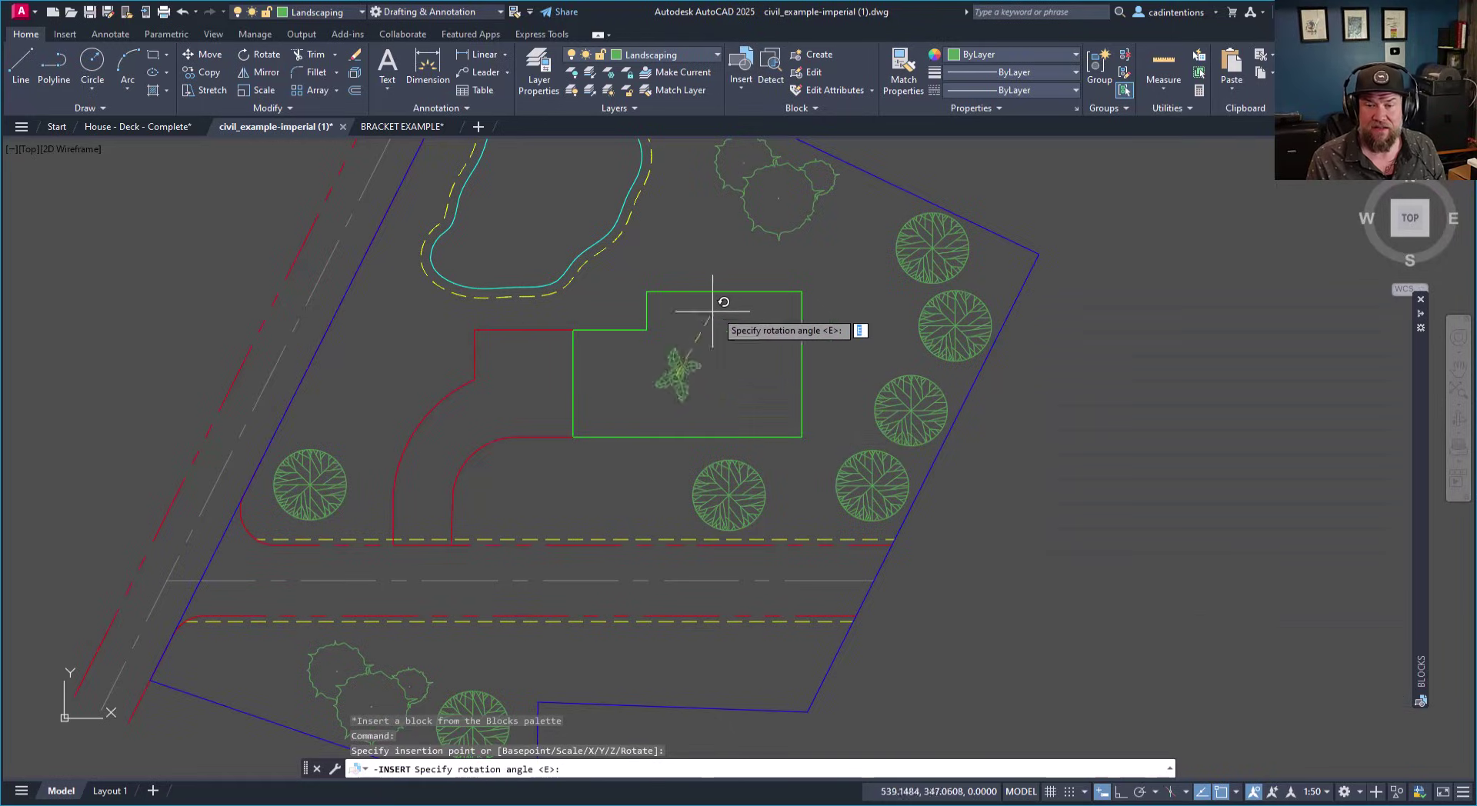
{"action": "left_click", "coordinate": [746, 383]}
{"action": "key", "text": "Escape"}
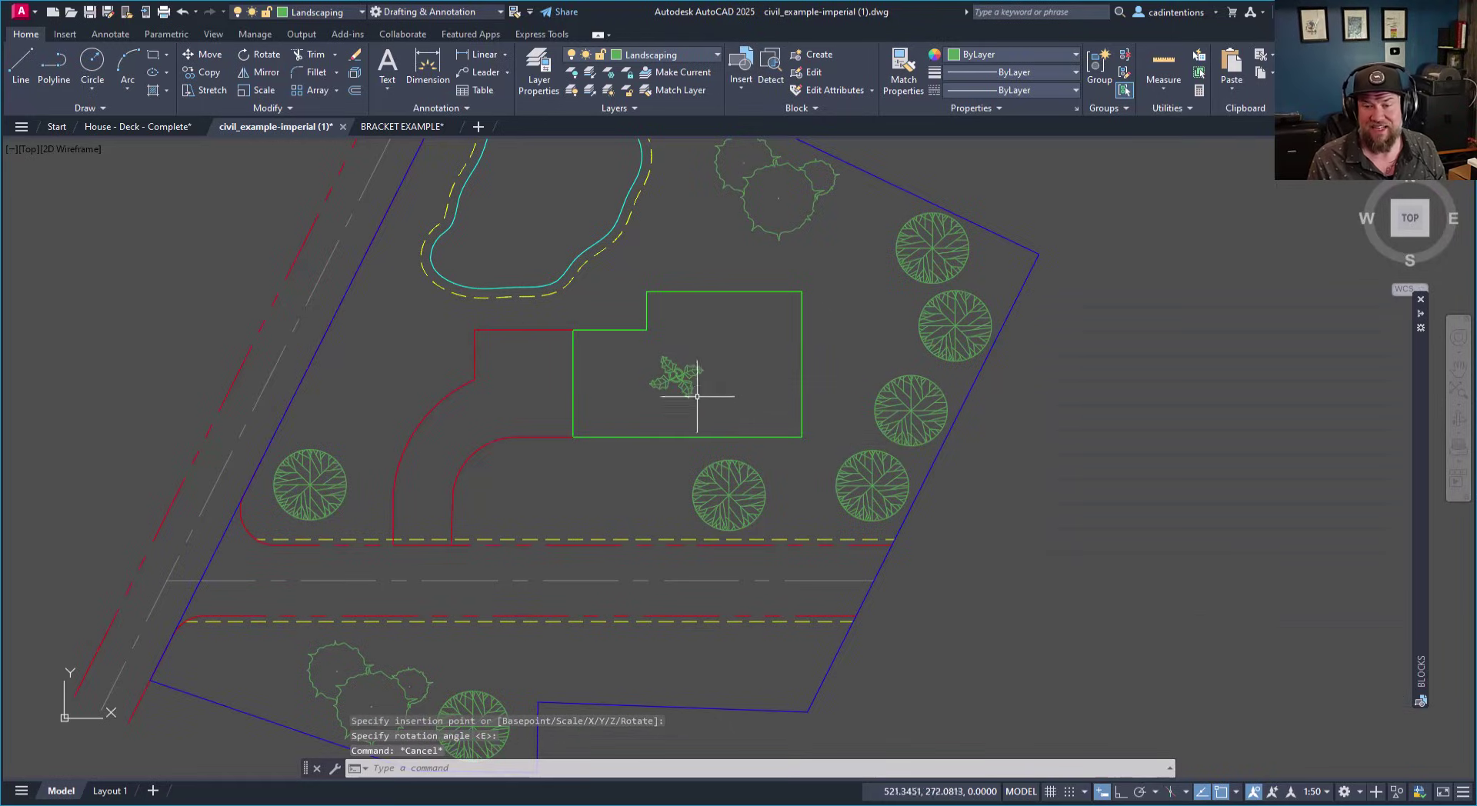
Browse the other blocks available in the Office Plan_BLOCKS.dwg library.
{"action": "mouse_move", "coordinate": [1414, 423]}
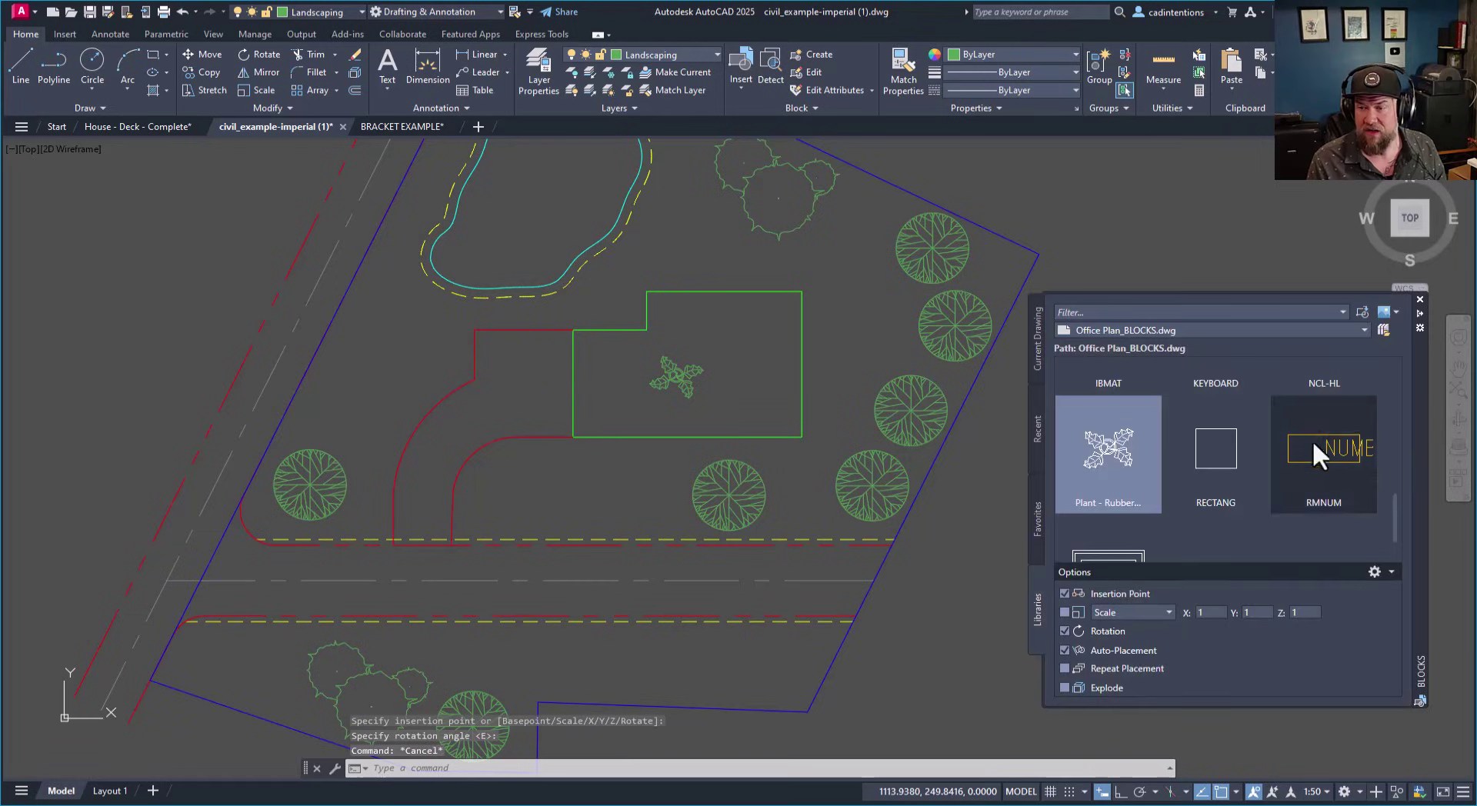
{"action": "scroll", "coordinate": [1317, 436], "scroll_direction": "up", "scroll_amount": 2}
{"action": "scroll", "coordinate": [1289, 453], "scroll_direction": "up", "scroll_amount": 5}
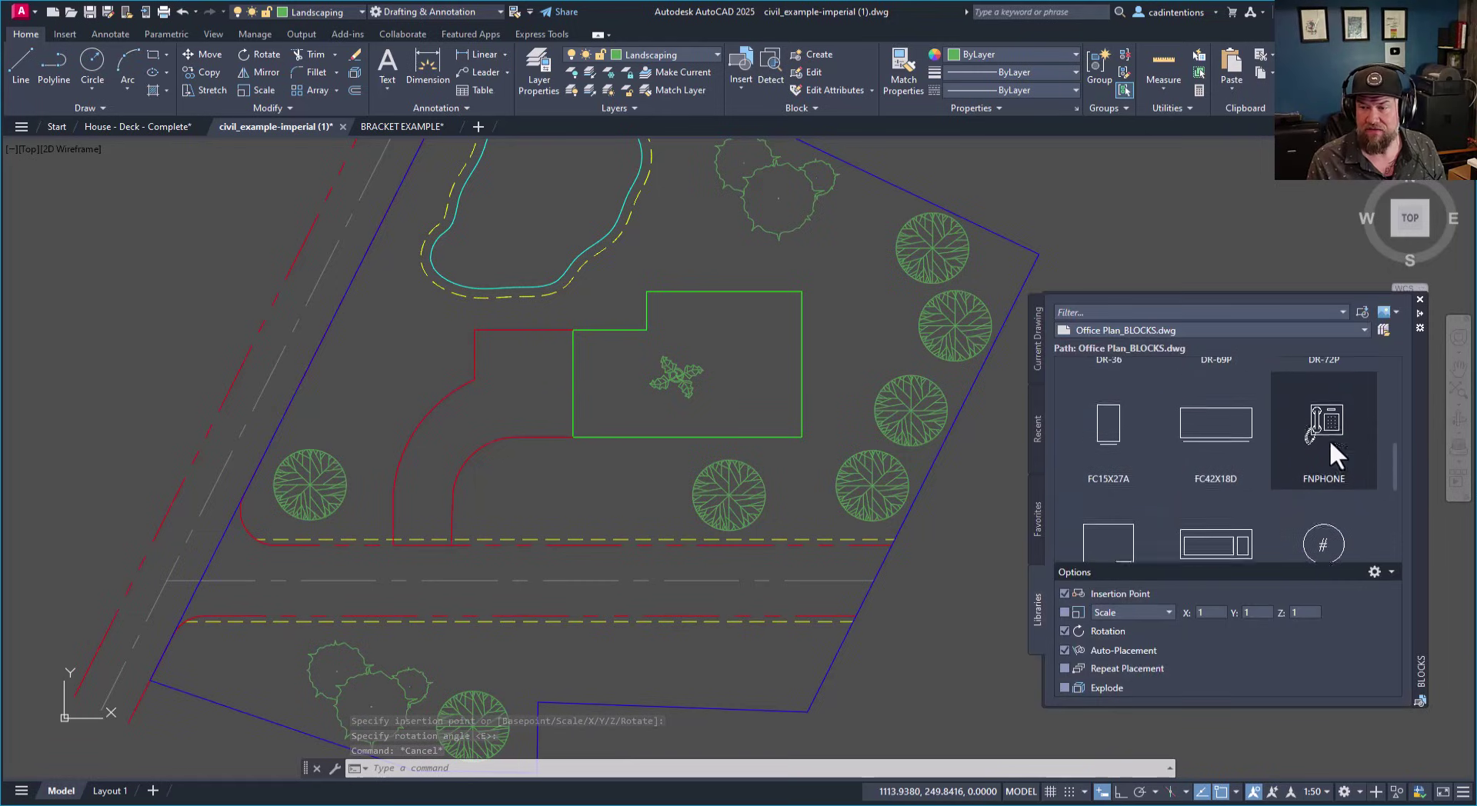
{"action": "scroll", "coordinate": [1246, 446], "scroll_direction": "up", "scroll_amount": 4}
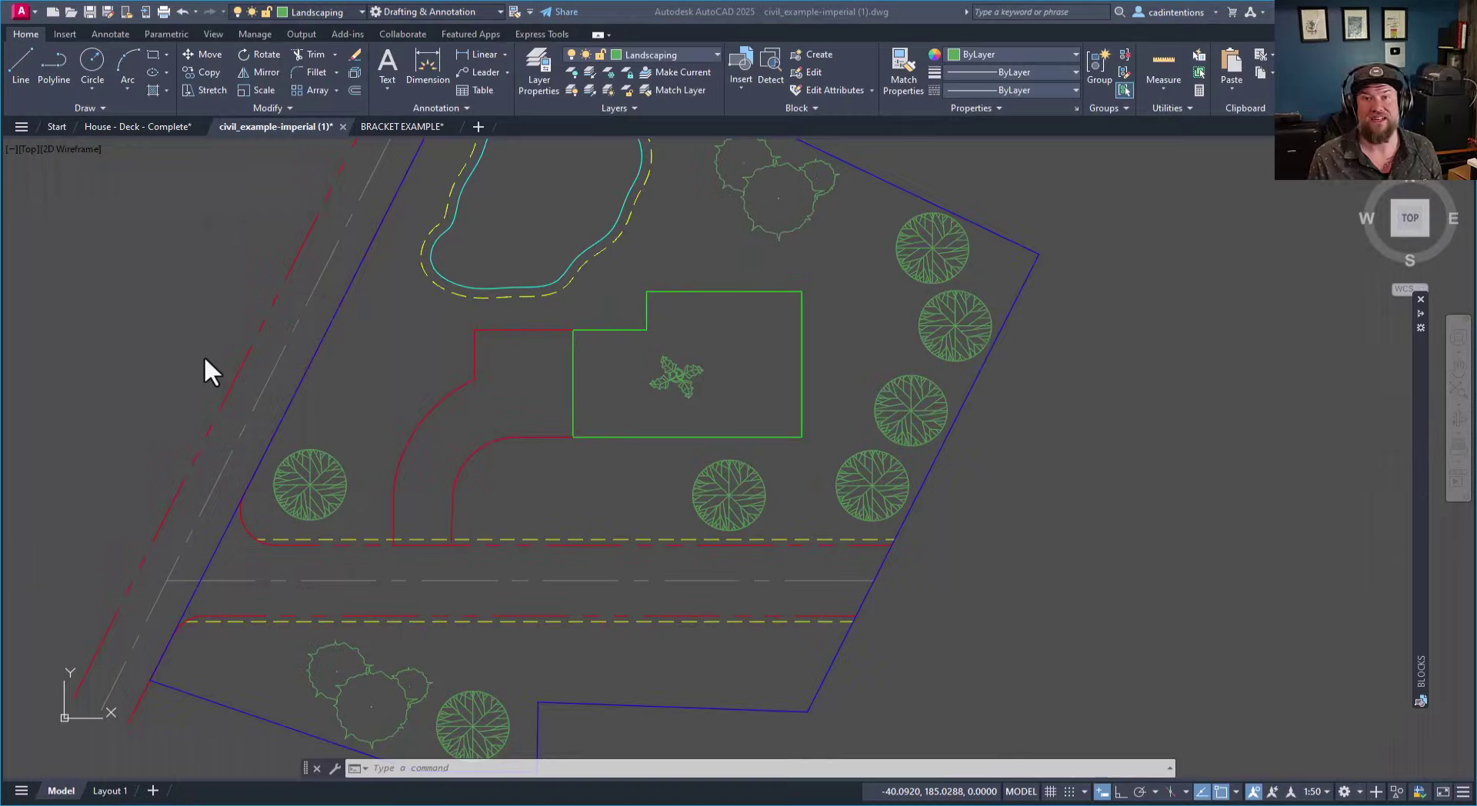
Switch to Layout 1 of the House - Deck - Complete drawing and examine the NEW DECK callout over the deck hatch up close.
{"action": "key", "text": "ctrl+Page_Down"}
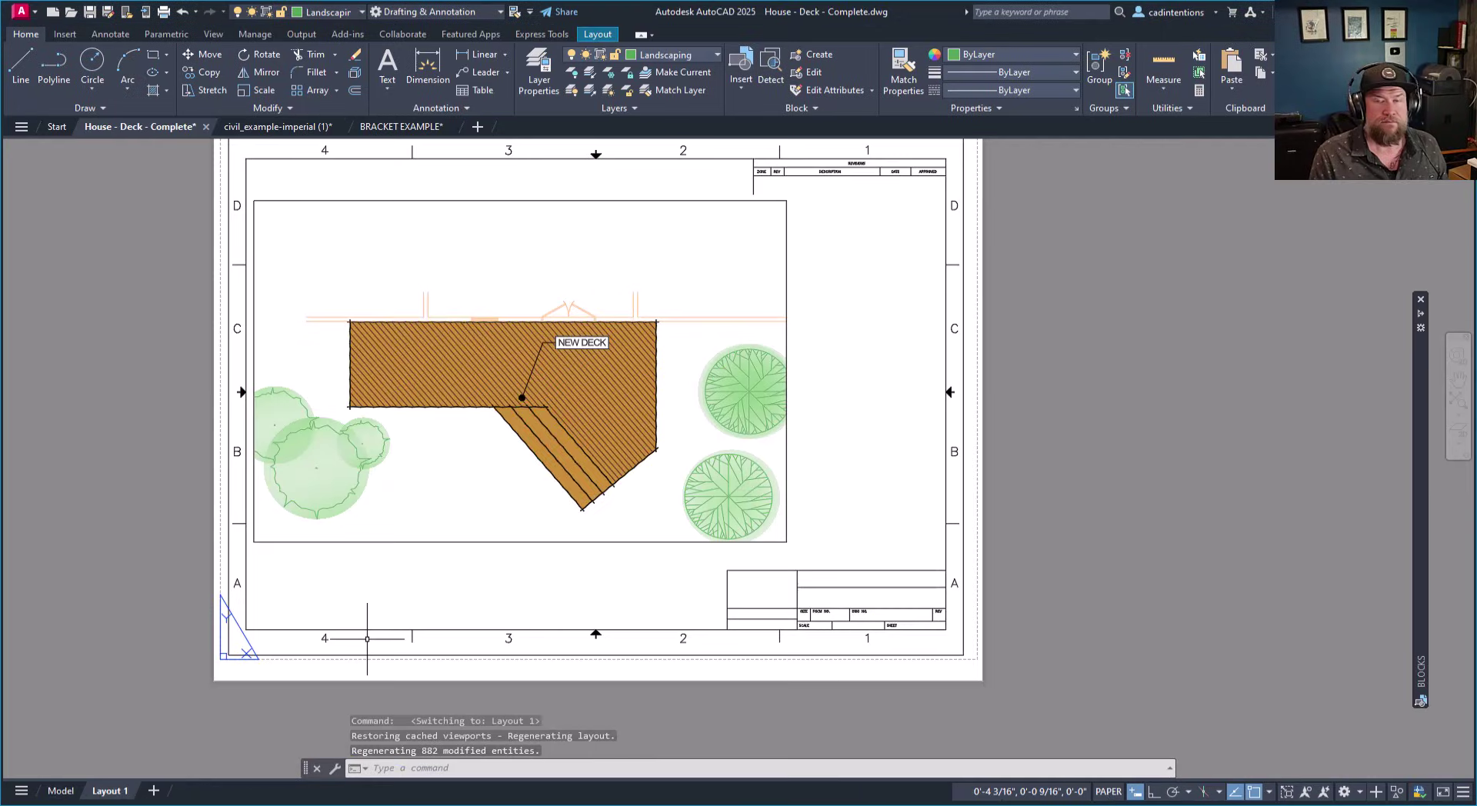
{"action": "key", "text": "Escape"}
{"action": "key", "text": "Escape"}
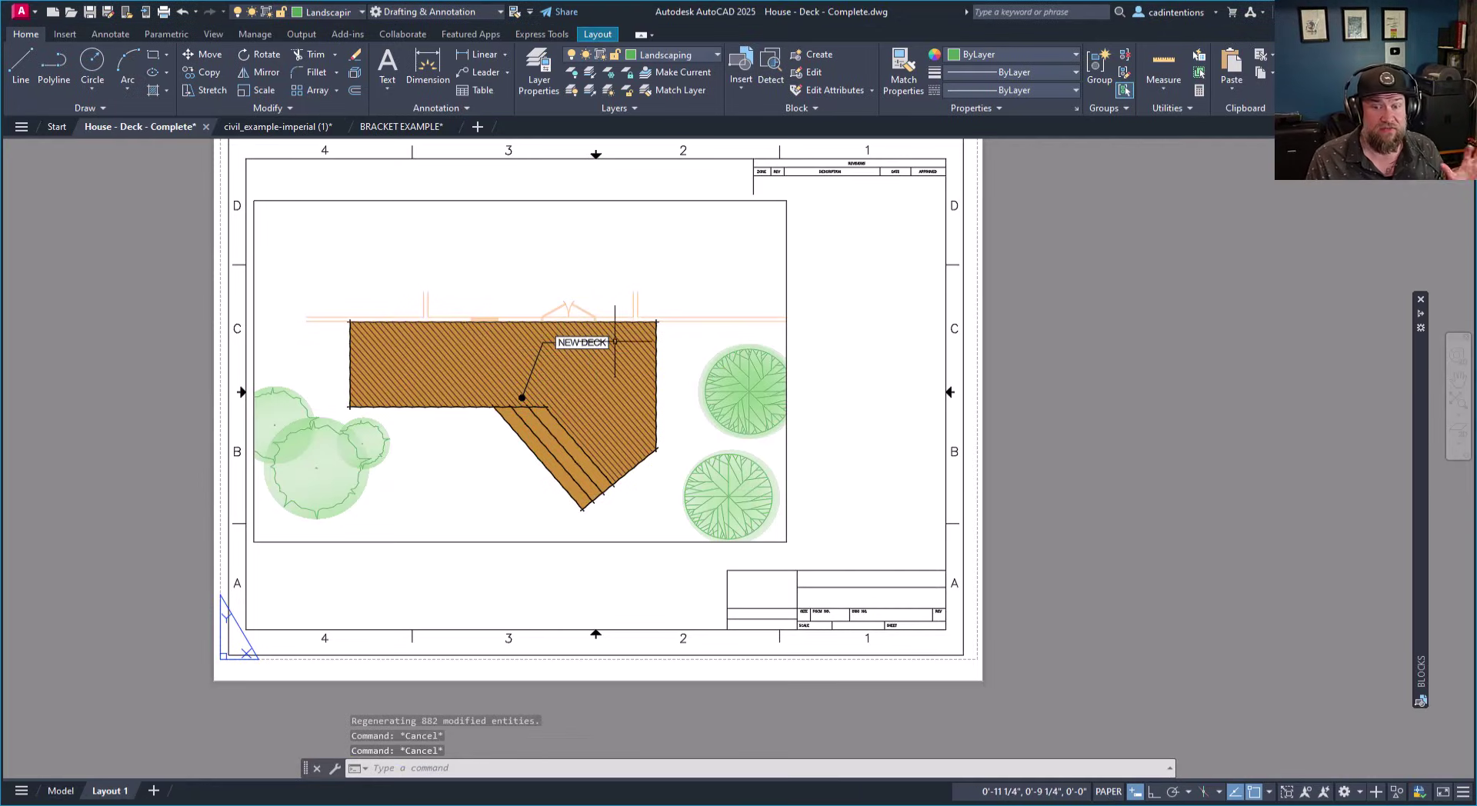
{"action": "scroll", "coordinate": [619, 349], "scroll_direction": "up", "scroll_amount": 2}
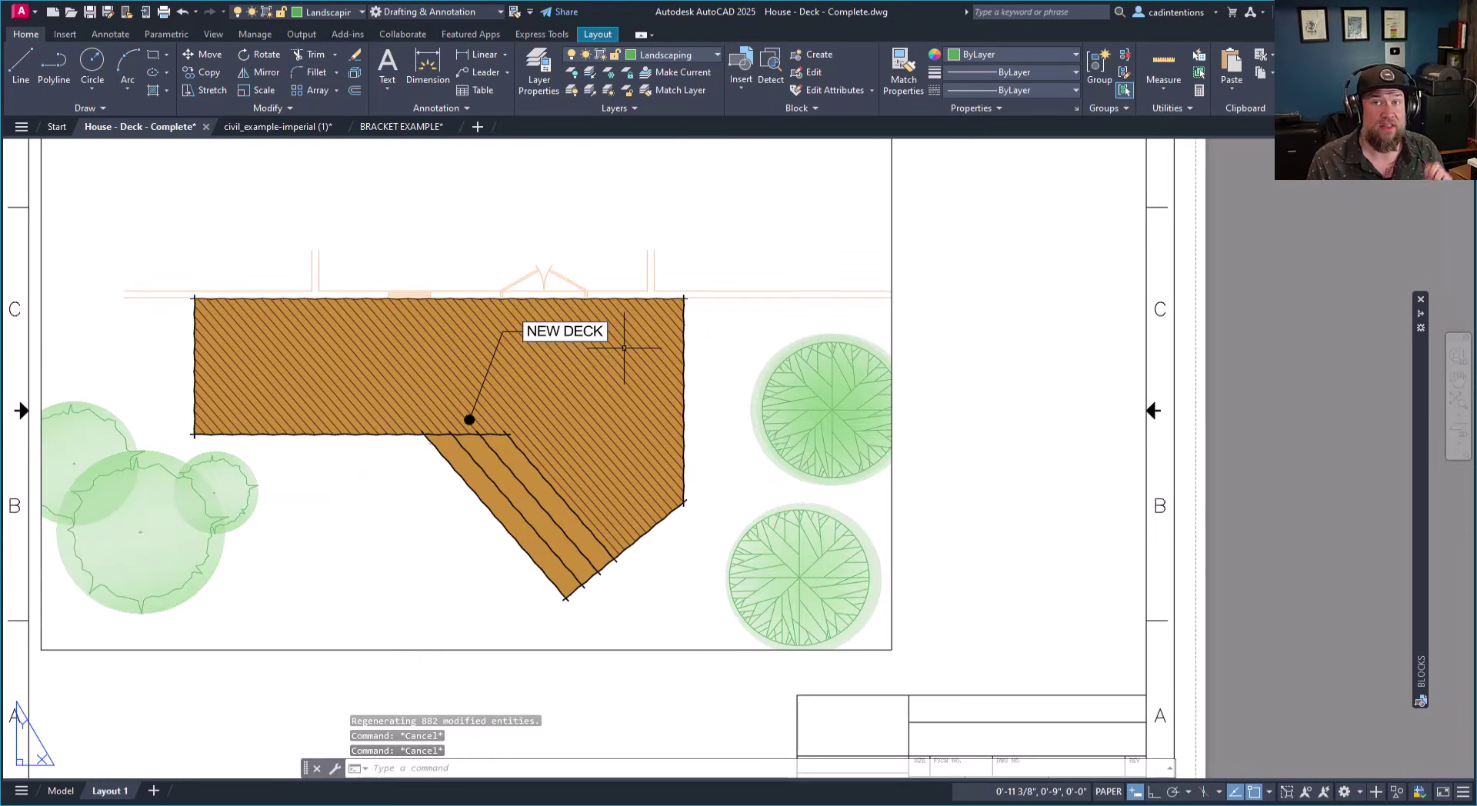
{"action": "middle_click_drag", "start_coordinate": [620, 349], "coordinate": [603, 388]}
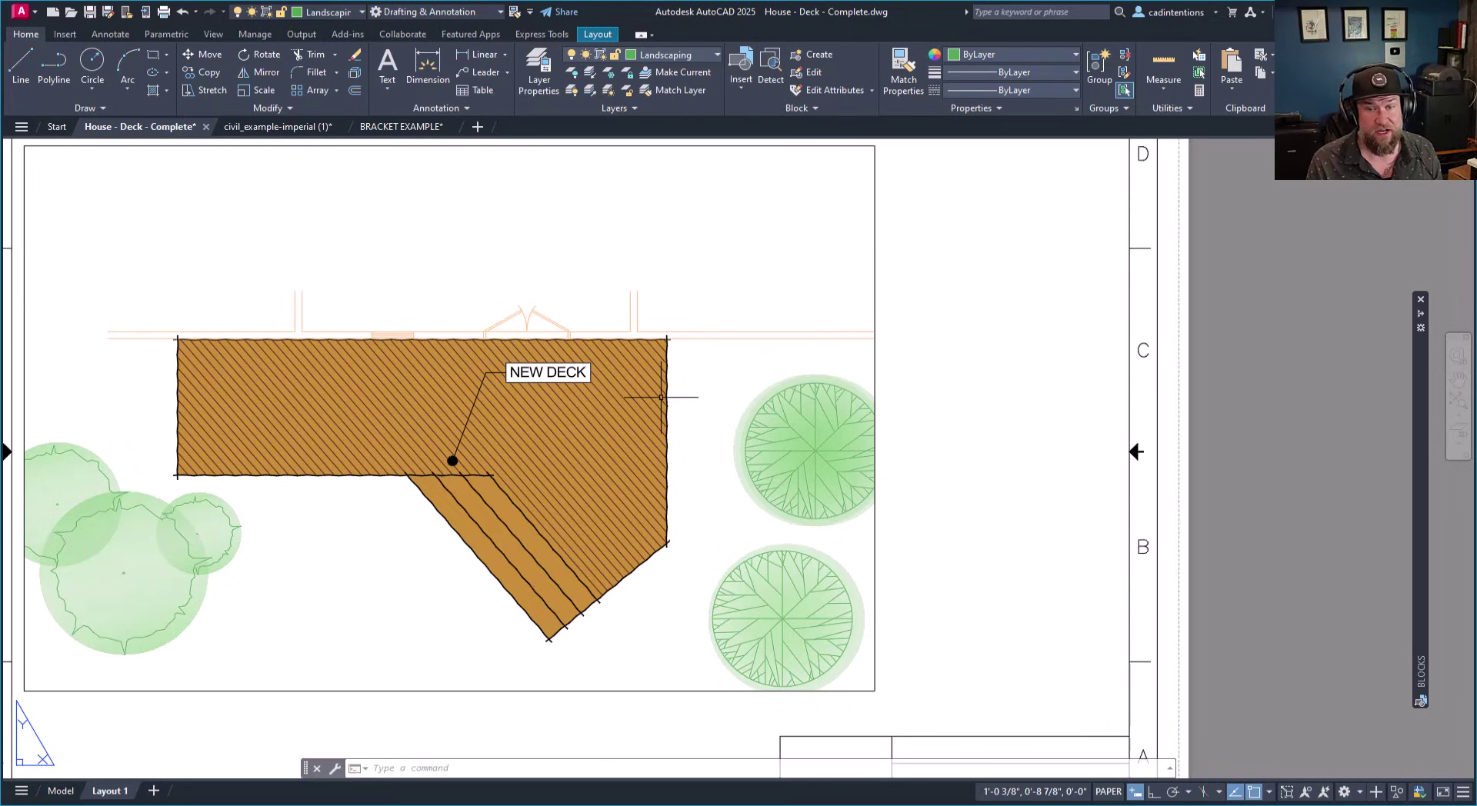
{"action": "left_click", "coordinate": [545, 382]}
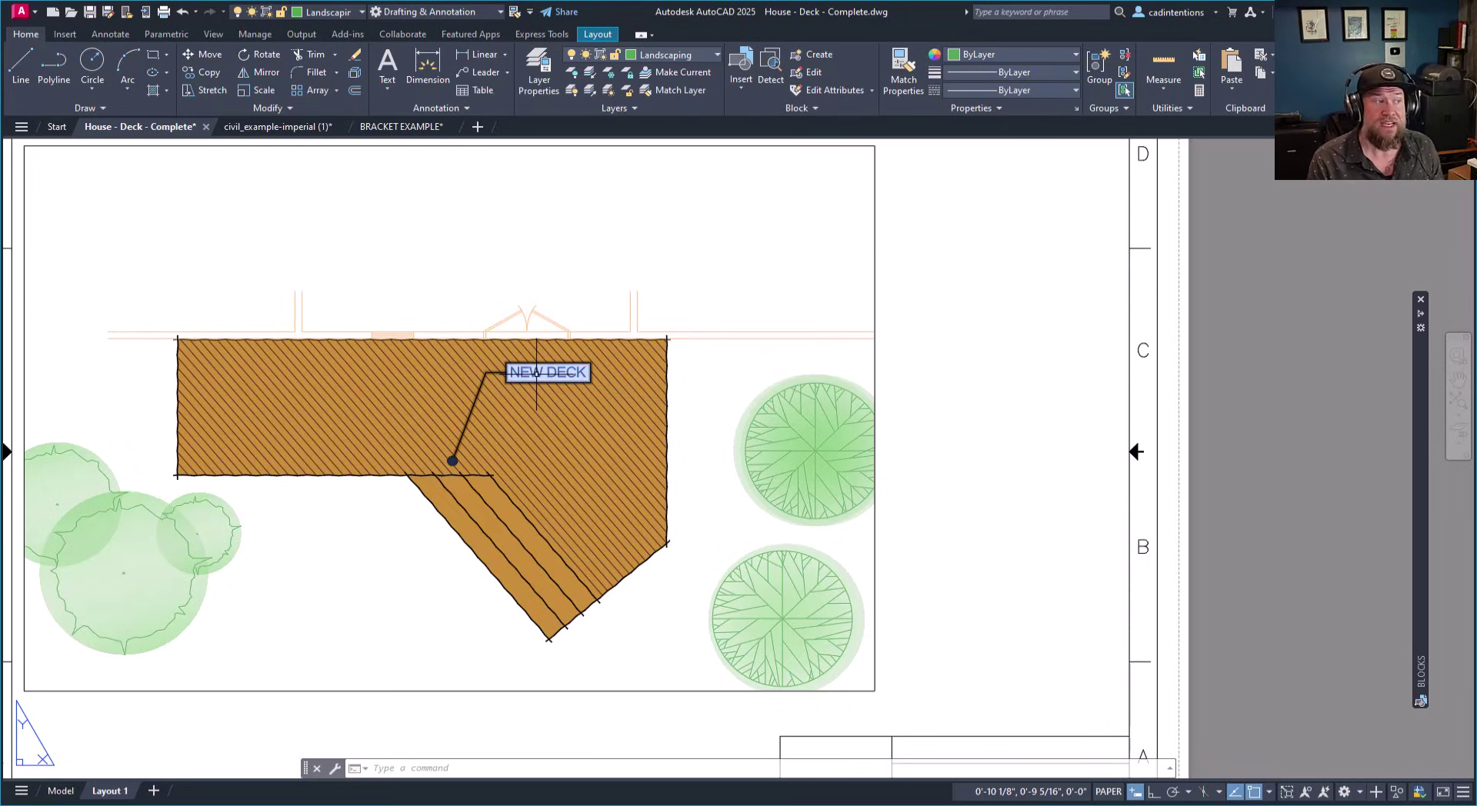
{"action": "key", "text": "Escape"}
{"action": "key", "text": "Escape"}
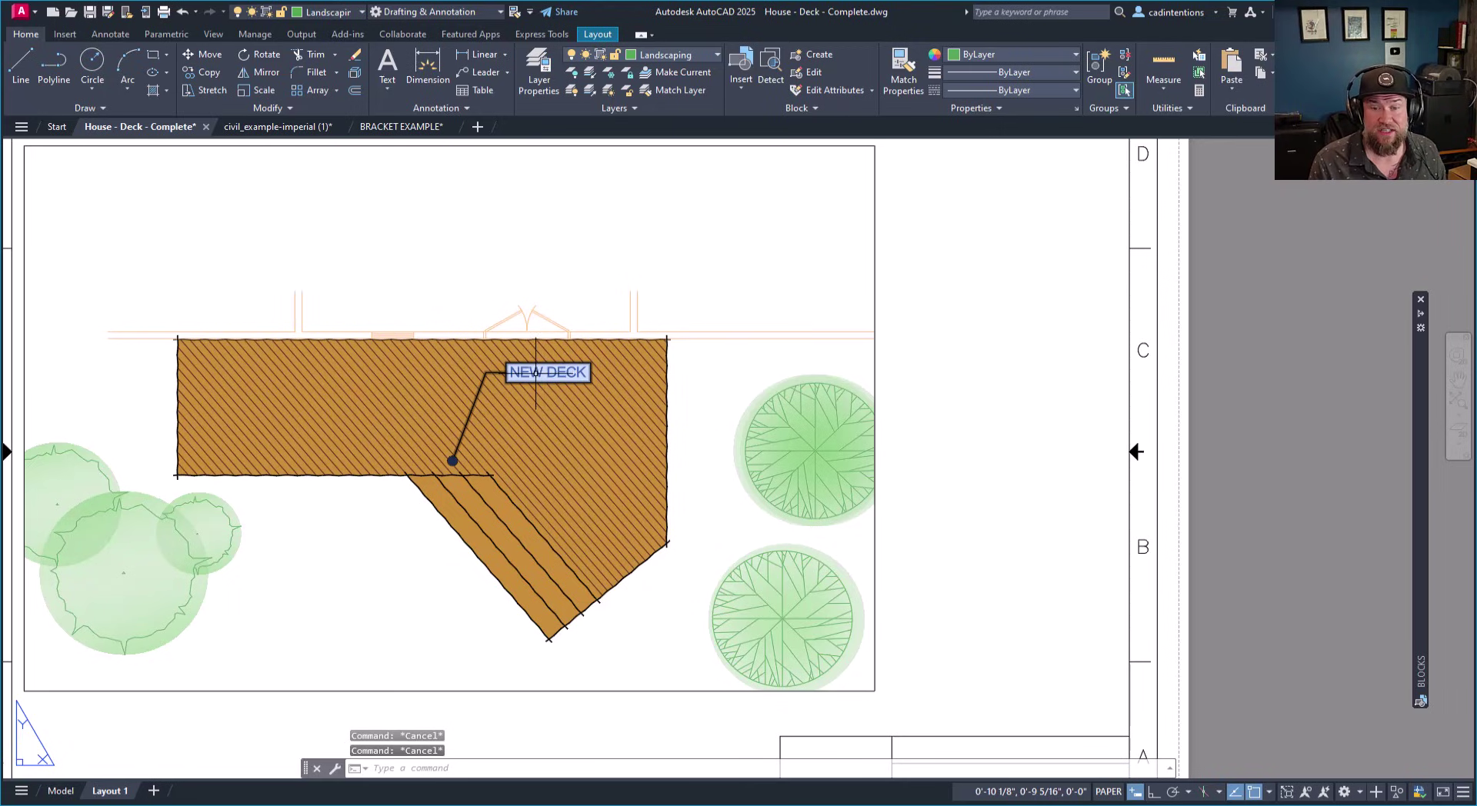
{"action": "scroll", "coordinate": [551, 383], "scroll_direction": "up", "scroll_amount": 2}
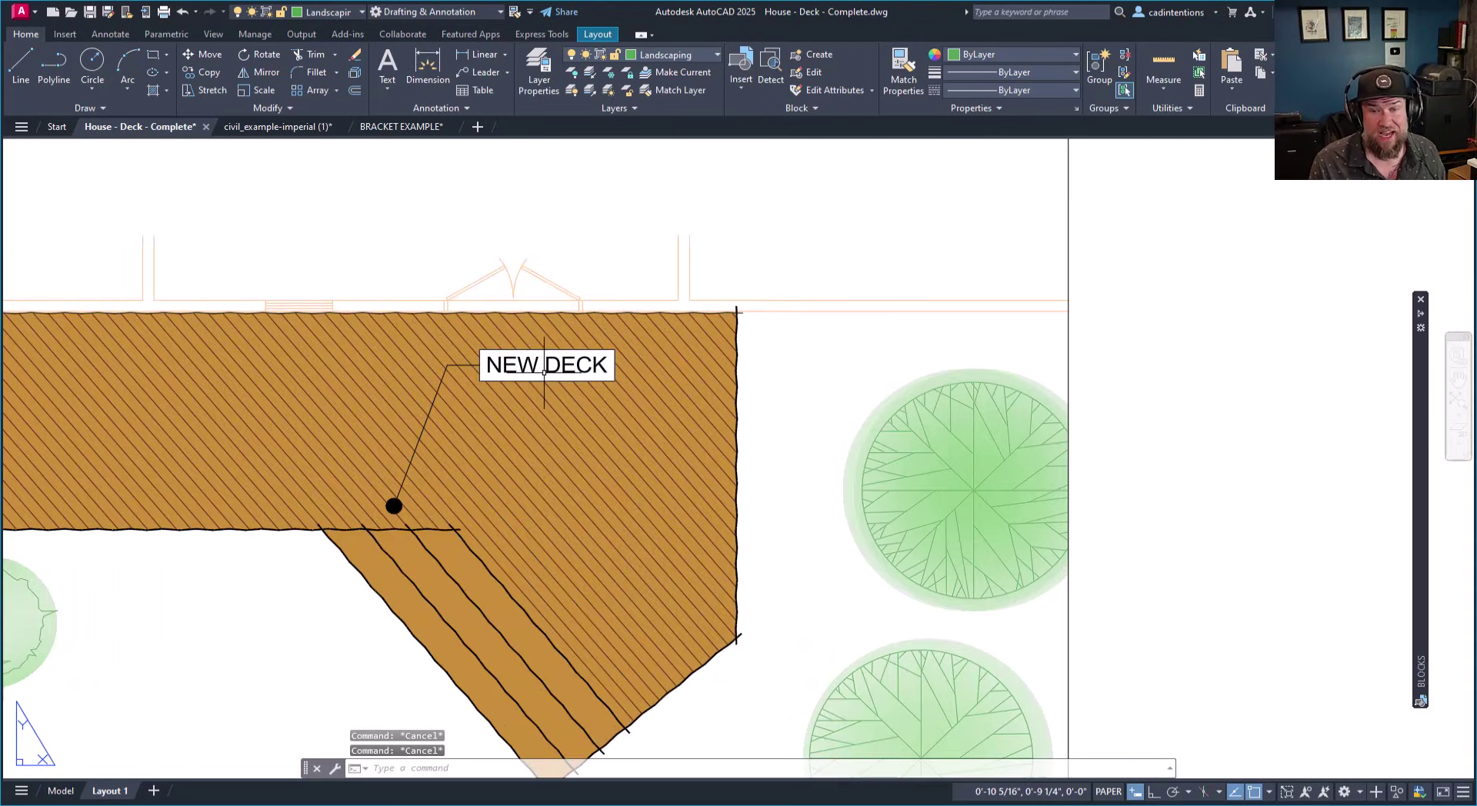
Open the properties of the NEW DECK multileader and set its text background mask to Yes.
{"action": "left_click", "coordinate": [505, 366]}
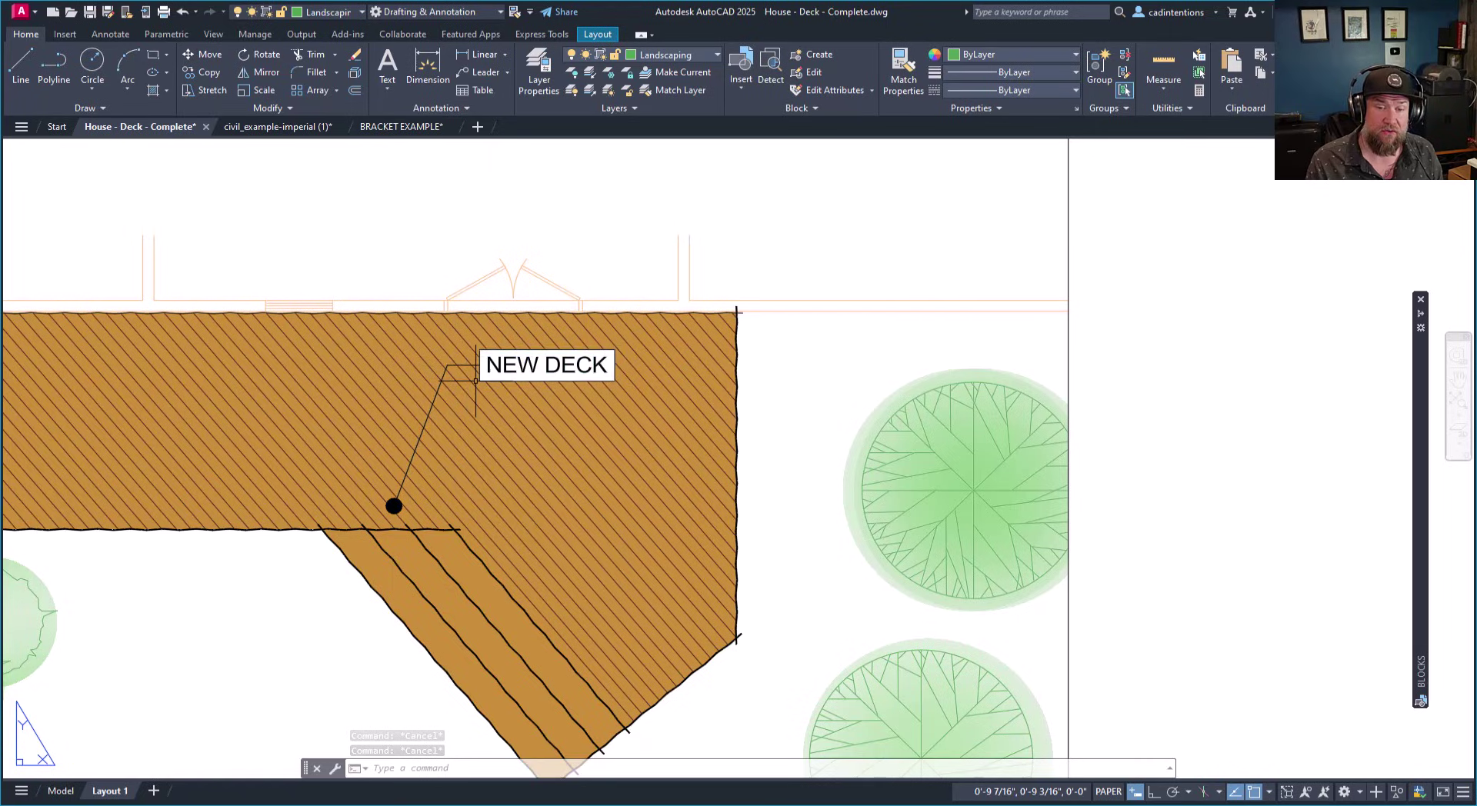
{"action": "left_click", "coordinate": [530, 370]}
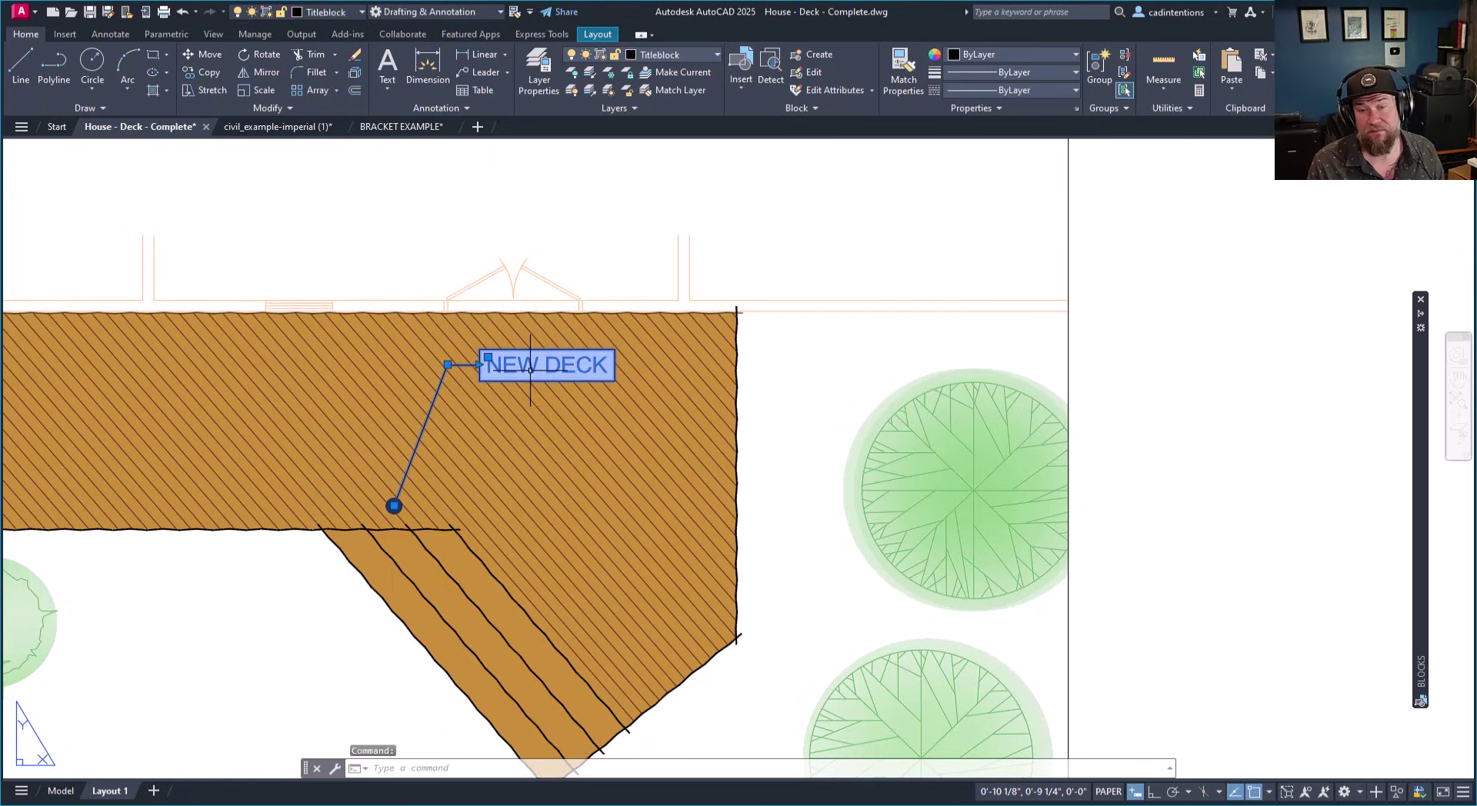
{"action": "key", "text": "ctrl+1"}
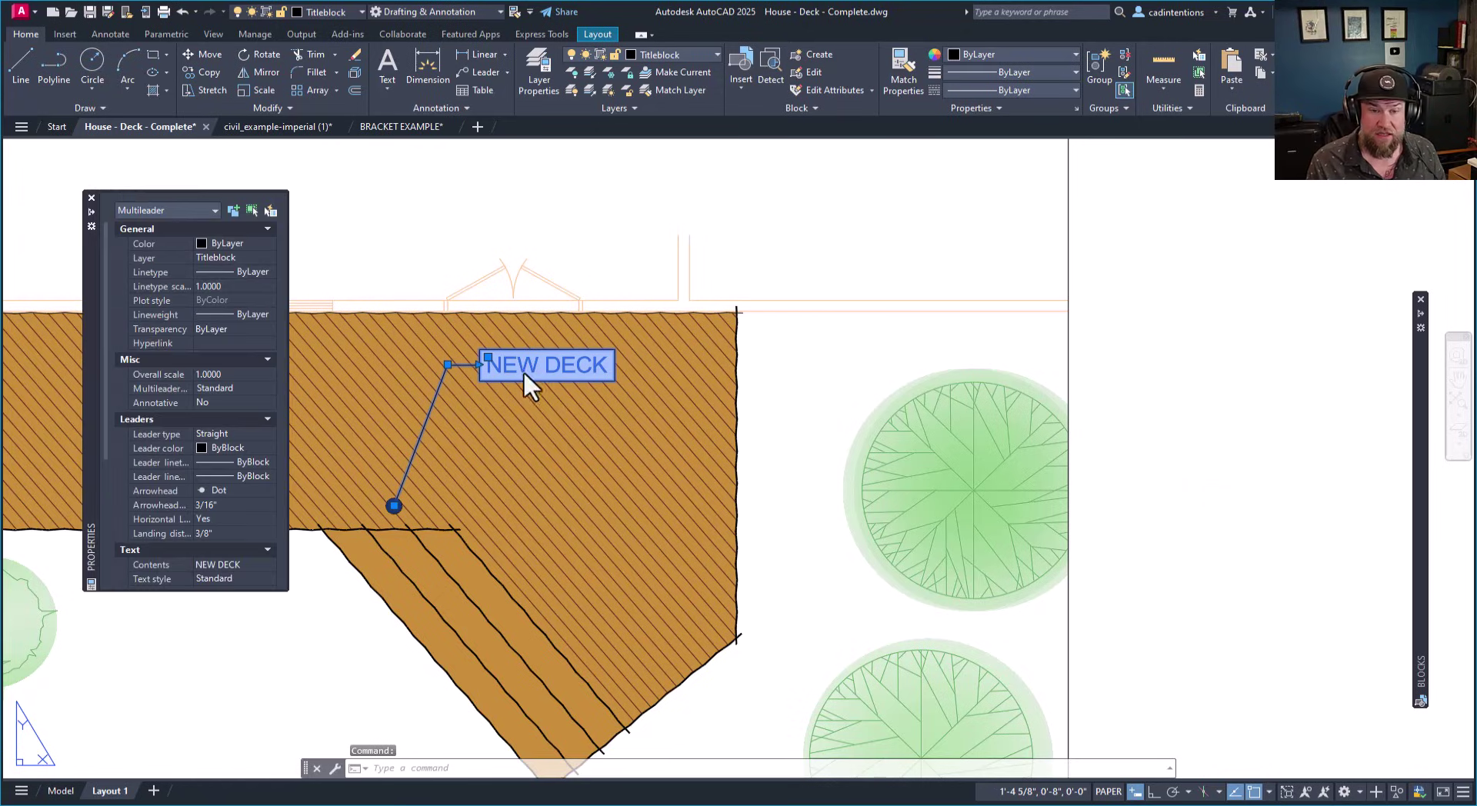
{"action": "left_click_drag", "start_coordinate": [93, 357], "coordinate": [820, 348]}
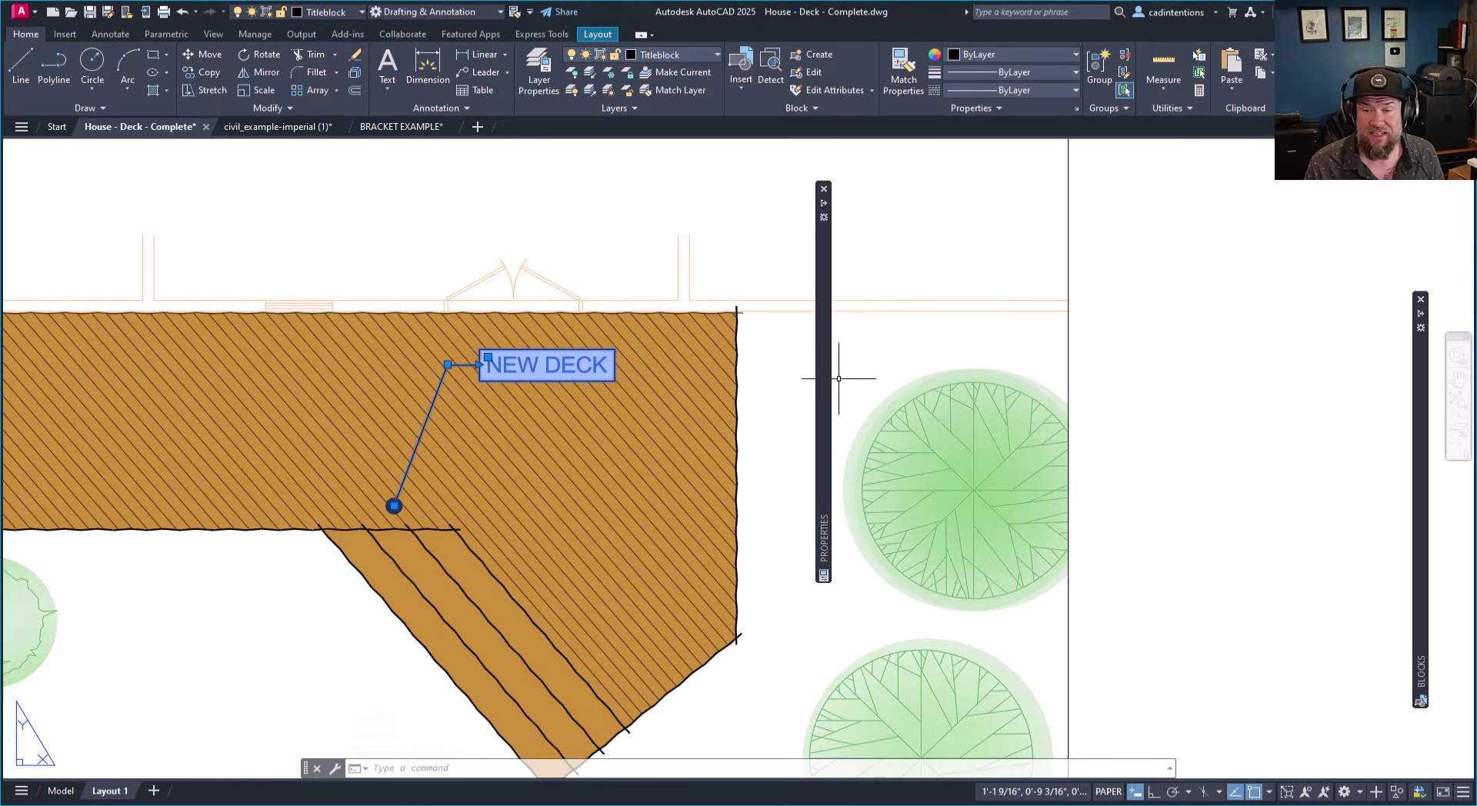
{"action": "scroll", "coordinate": [923, 423], "scroll_direction": "down", "scroll_amount": 5}
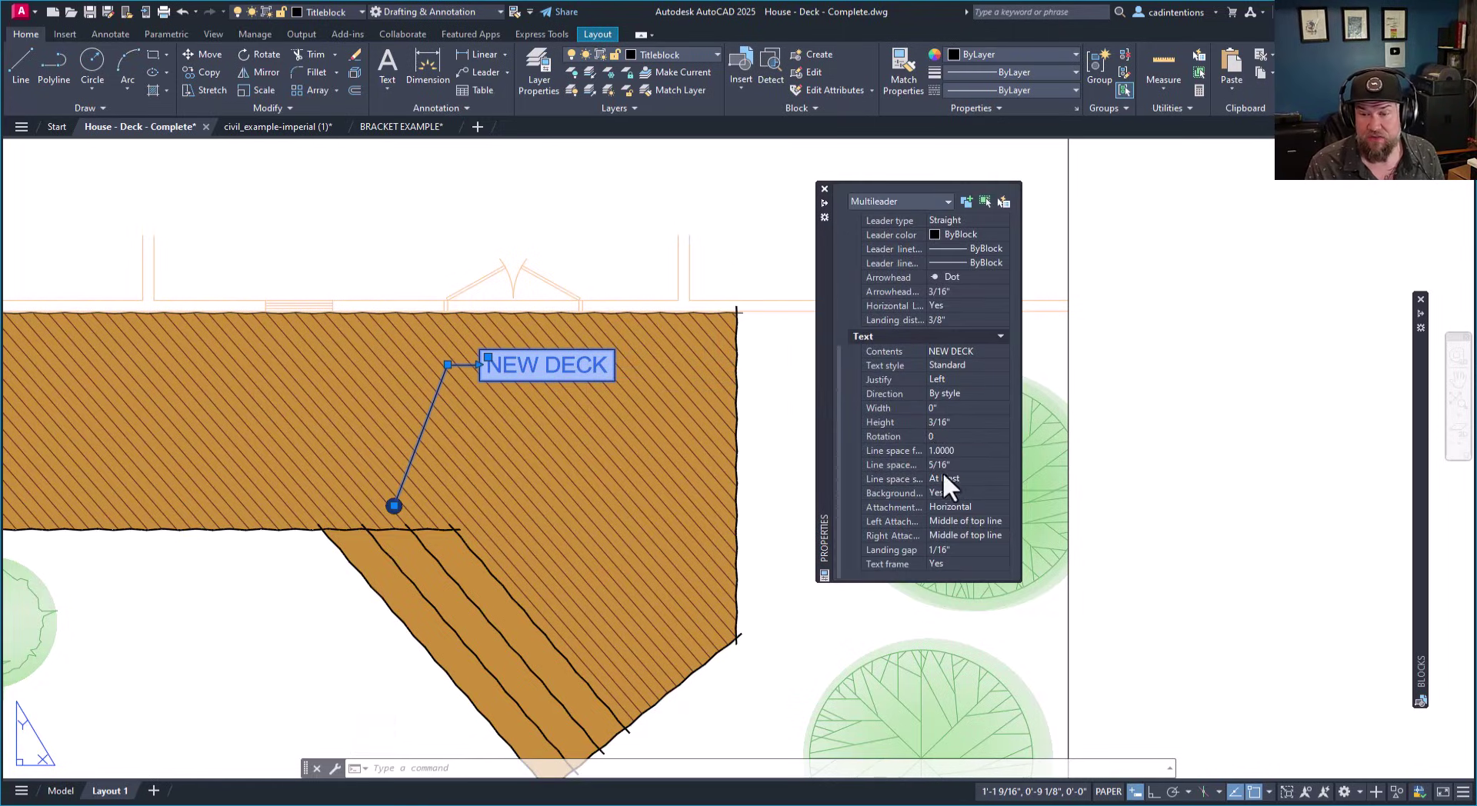
{"action": "left_click", "coordinate": [952, 493]}
{"action": "left_click", "coordinate": [951, 492]}
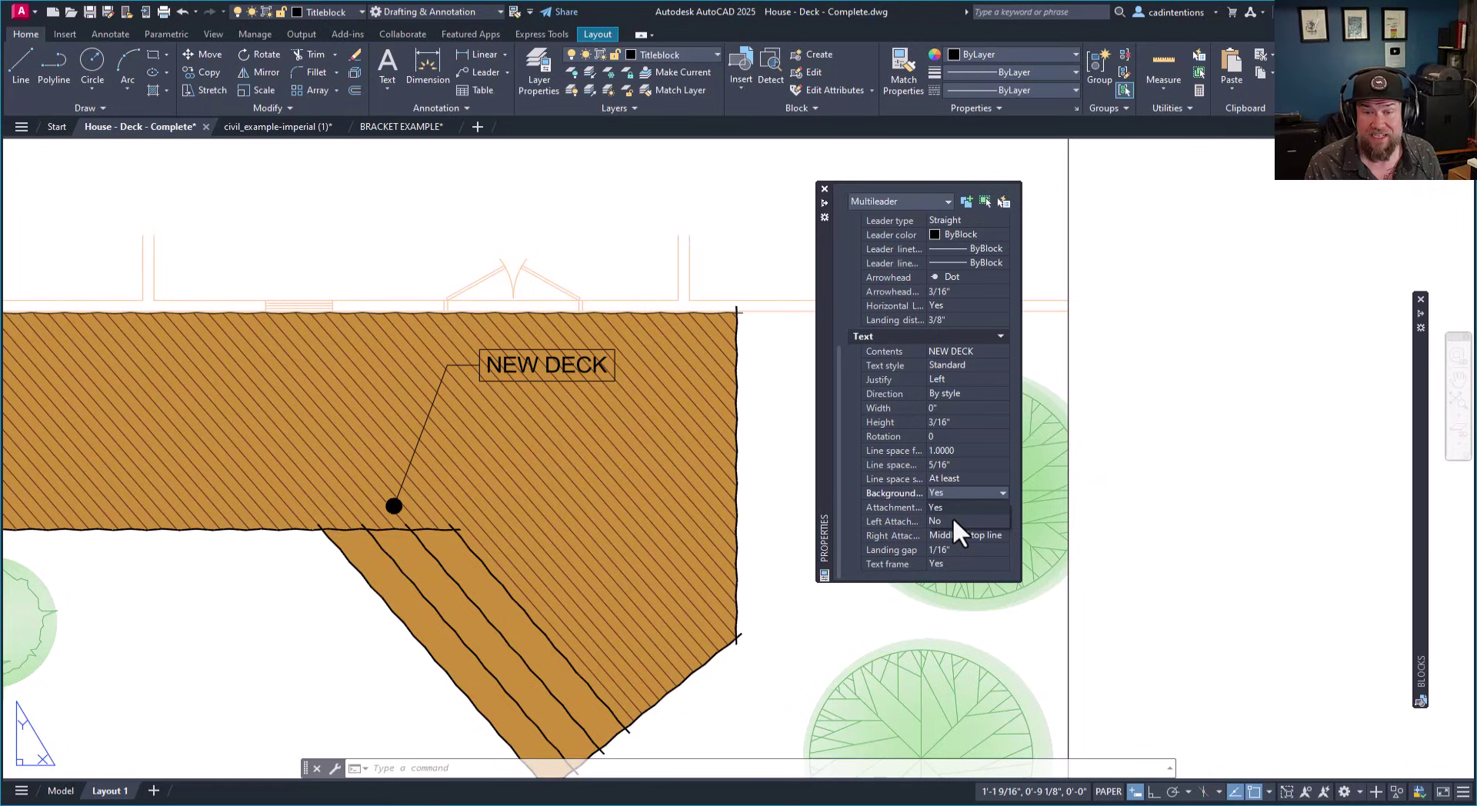
{"action": "left_click", "coordinate": [952, 507]}
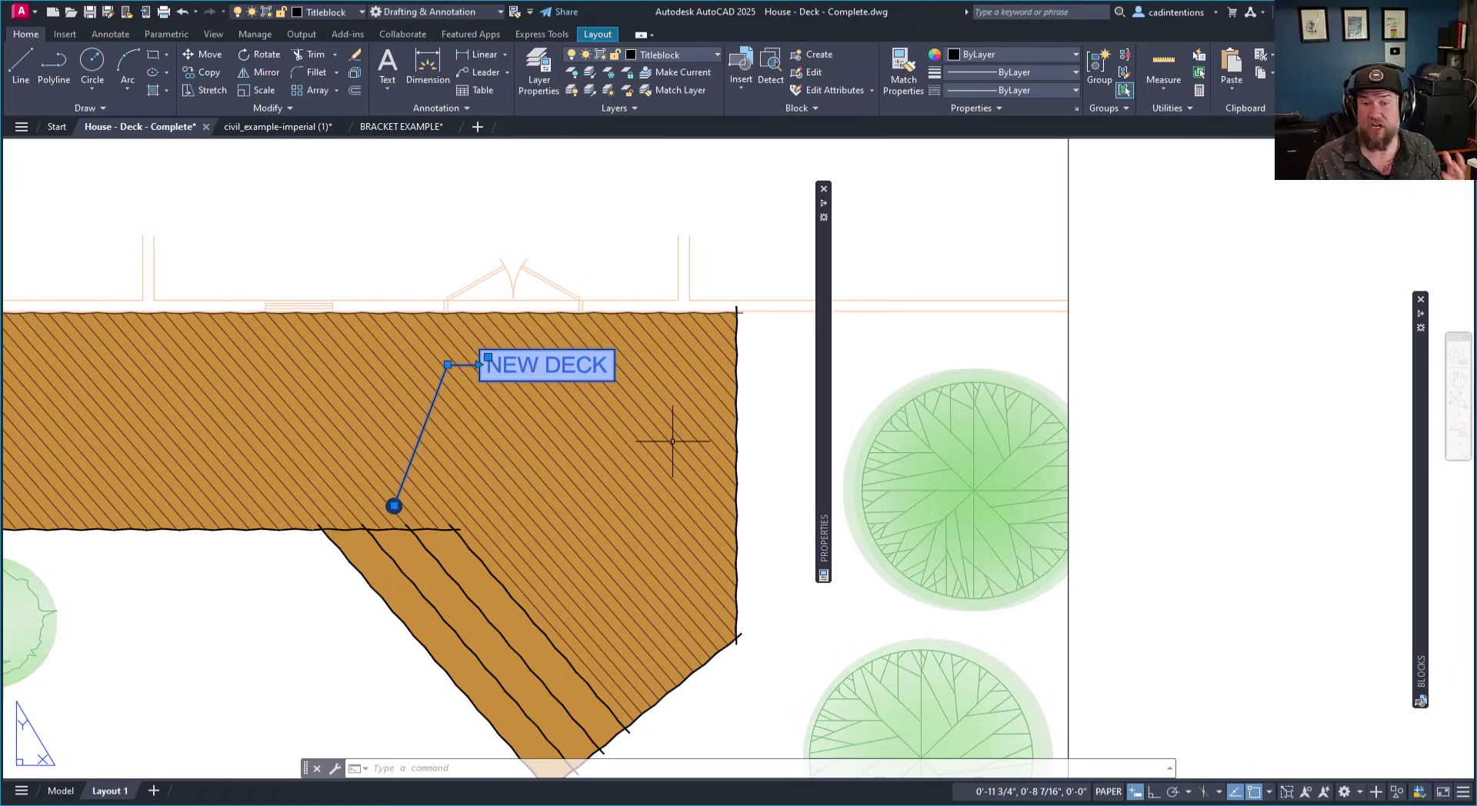
Move the NEW DECK multileader so its text sits above the deck over the house wall lines.
{"action": "type", "text": "m"}
{"action": "key", "text": "Return"}
{"action": "left_click", "coordinate": [533, 403]}
{"action": "middle_click_drag", "start_coordinate": [704, 338], "coordinate": [523, 350]}
{"action": "key", "text": "Escape"}
Check the Text frame options in the NEW DECK multileader's properties, clear the selection, and view the callout on the whole sheet.
{"action": "left_click", "coordinate": [563, 283]}
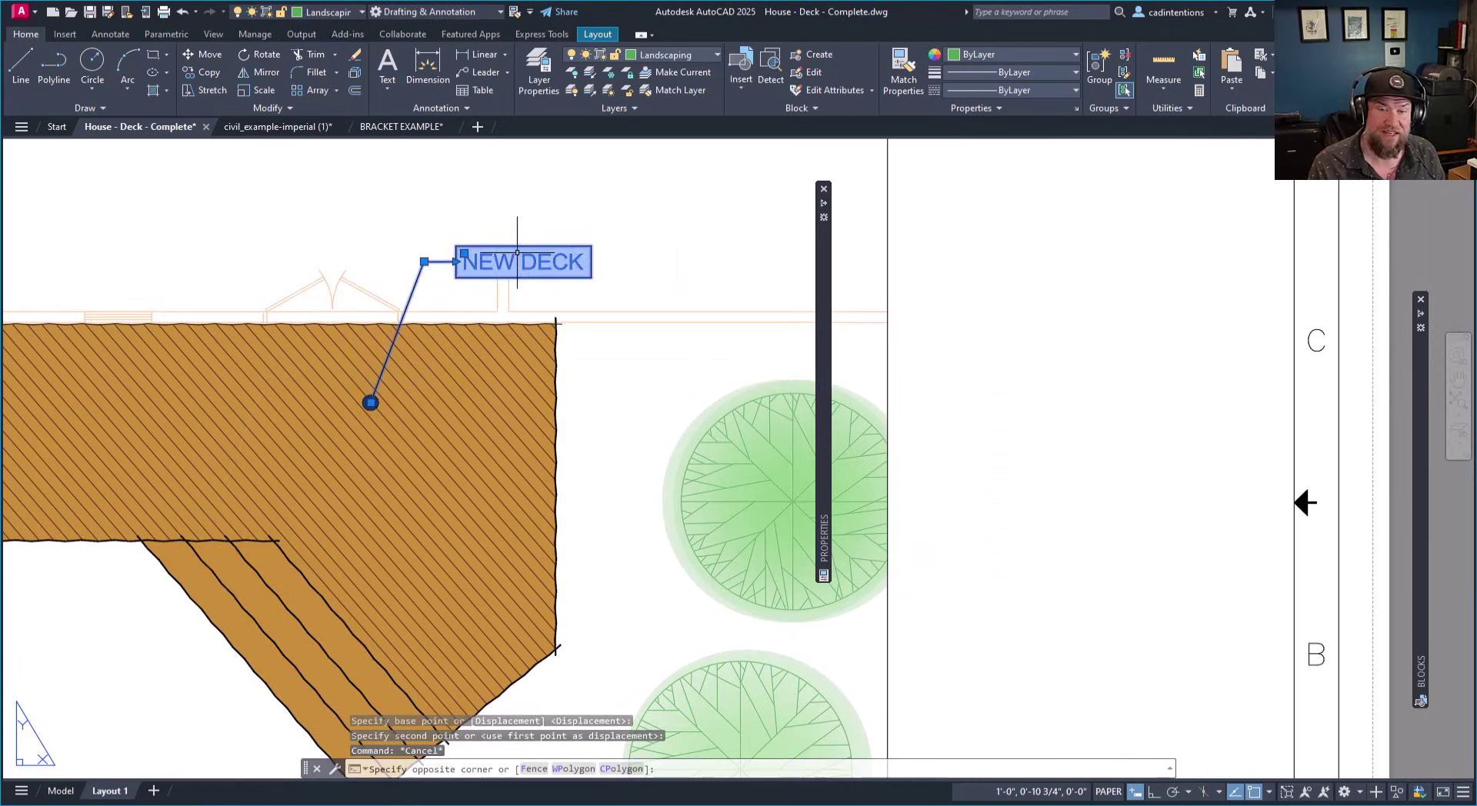
{"action": "left_click", "coordinate": [517, 253]}
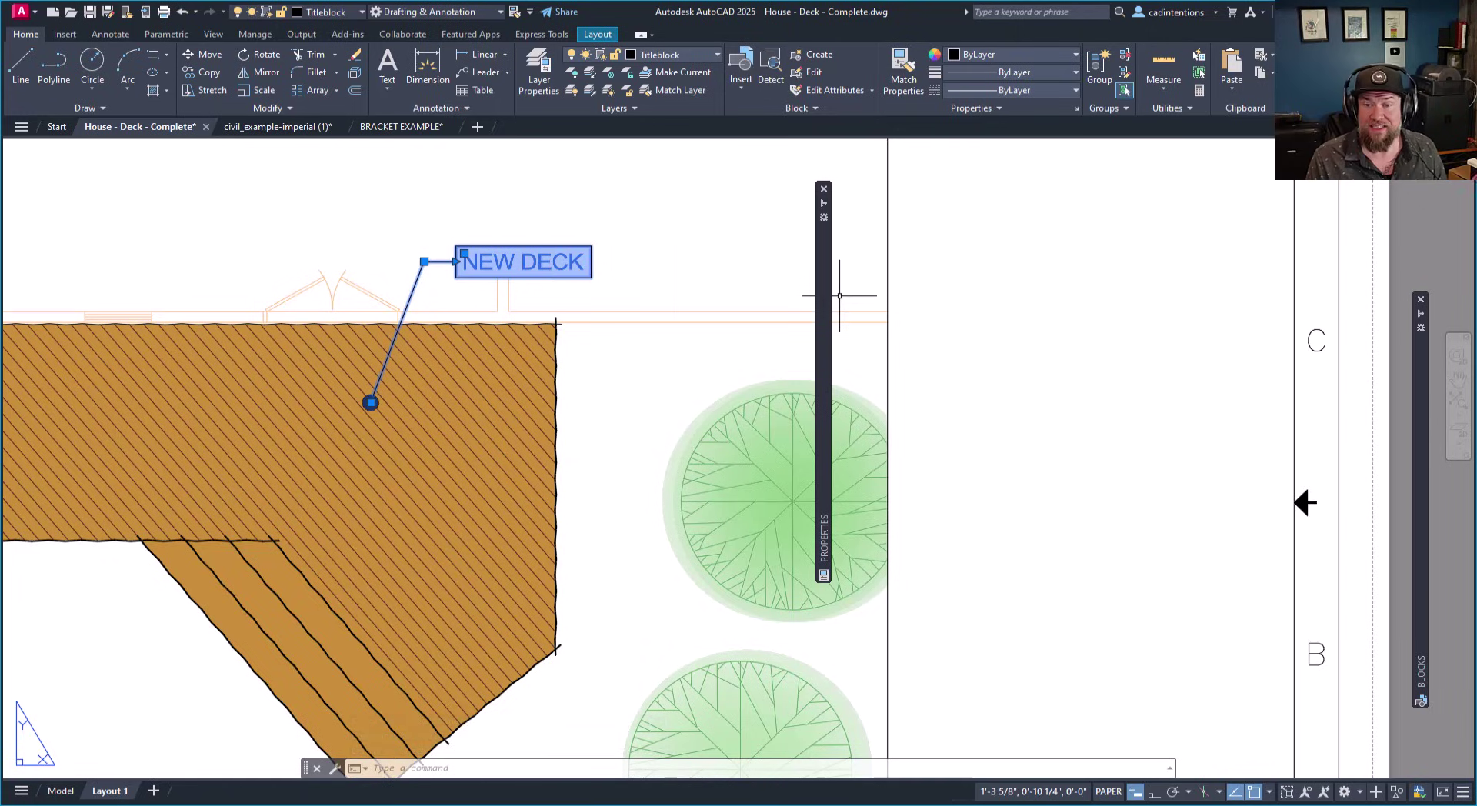
{"action": "mouse_move", "coordinate": [826, 310]}
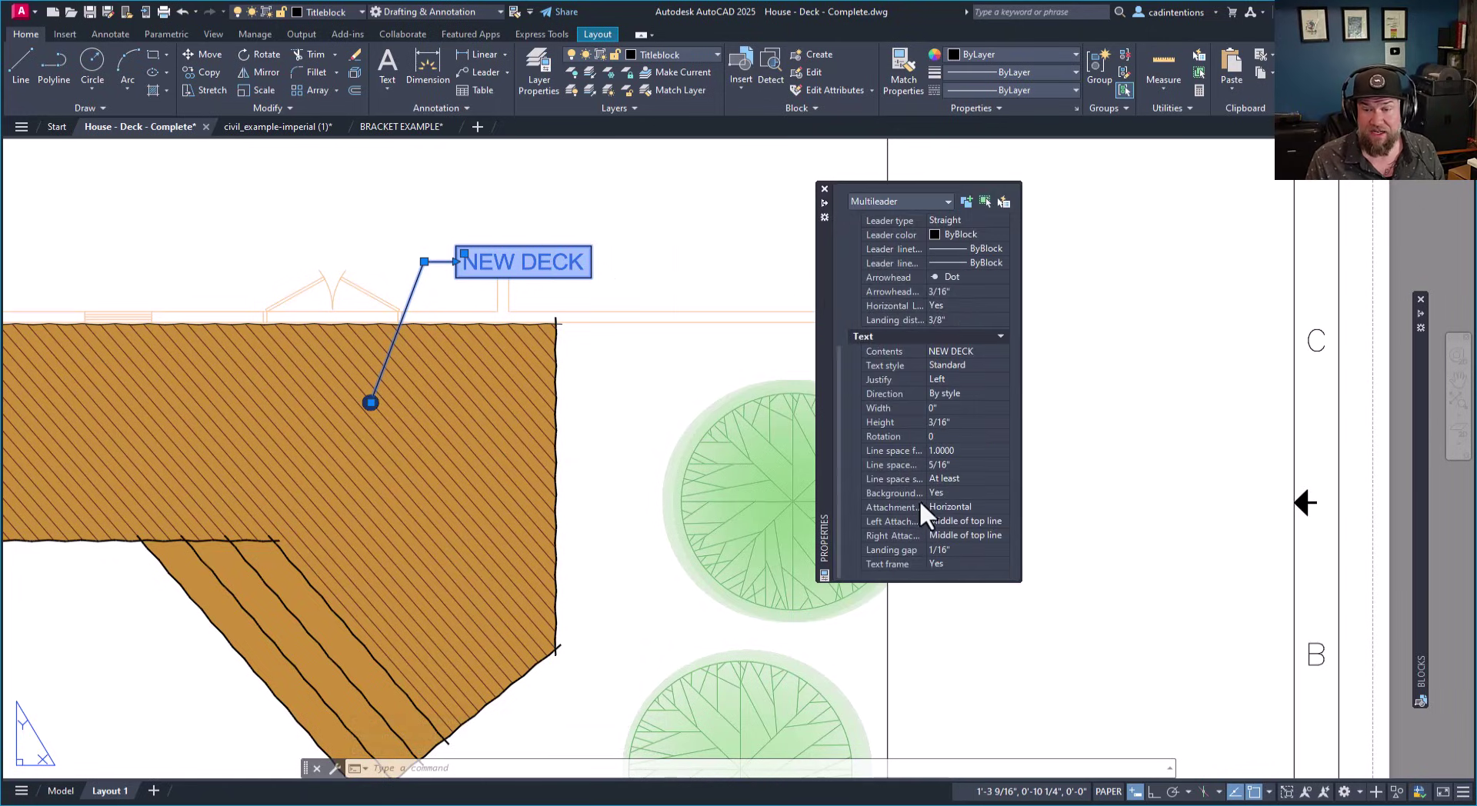
{"action": "left_click", "coordinate": [947, 565]}
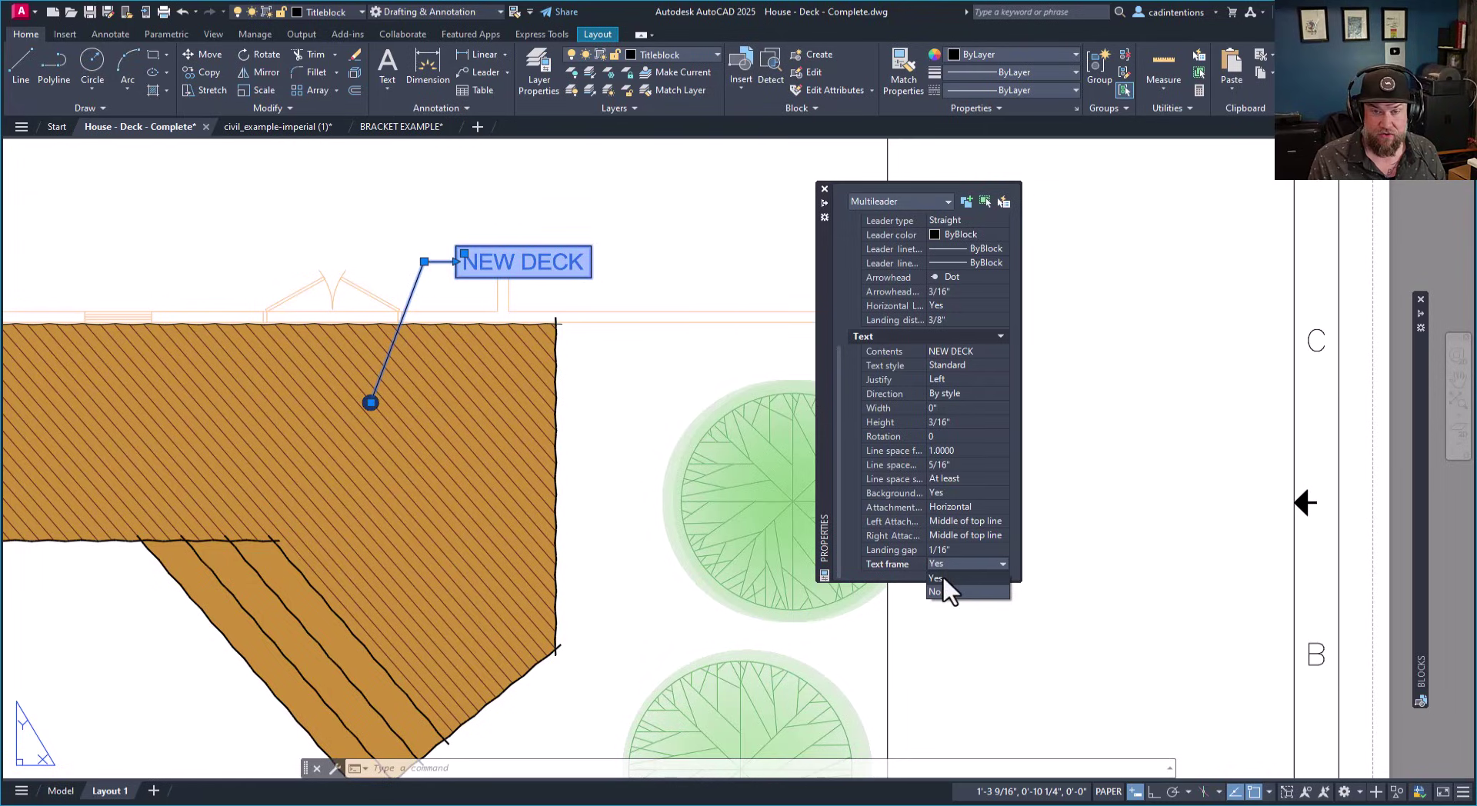
{"action": "left_click", "coordinate": [940, 594]}
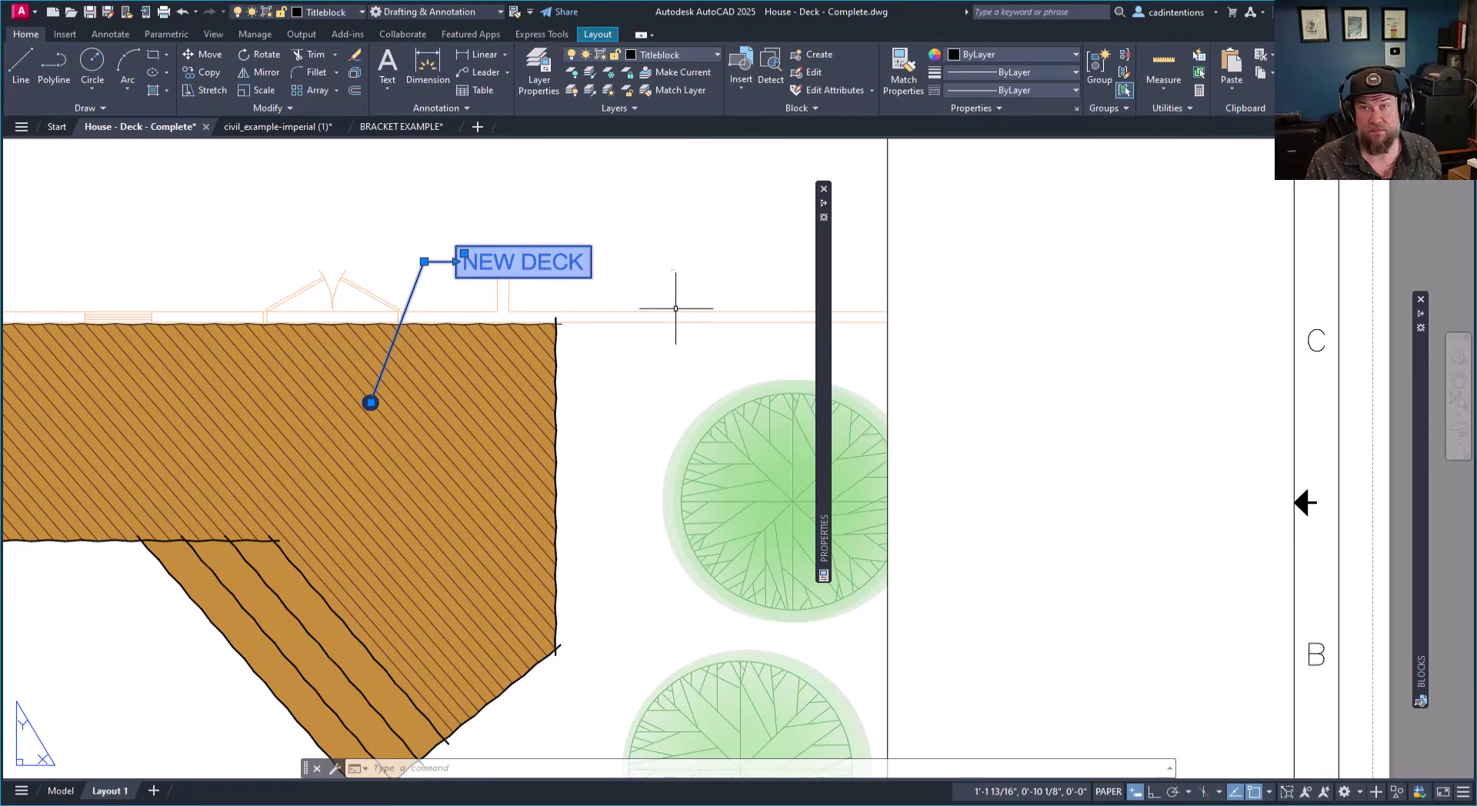
{"action": "key", "text": "Escape"}
{"action": "key", "text": "Escape"}
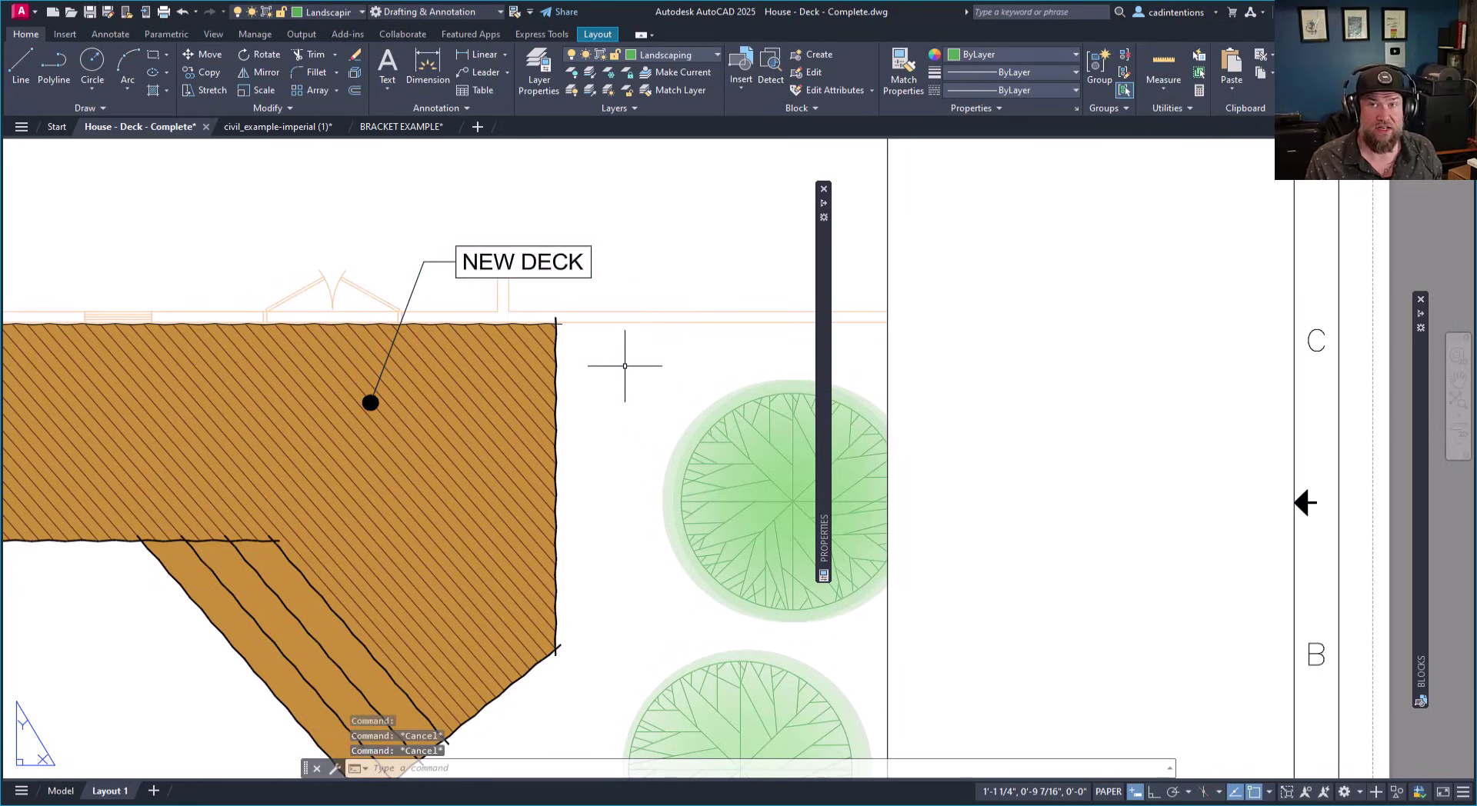
{"action": "scroll", "coordinate": [600, 377], "scroll_direction": "down", "scroll_amount": 4}
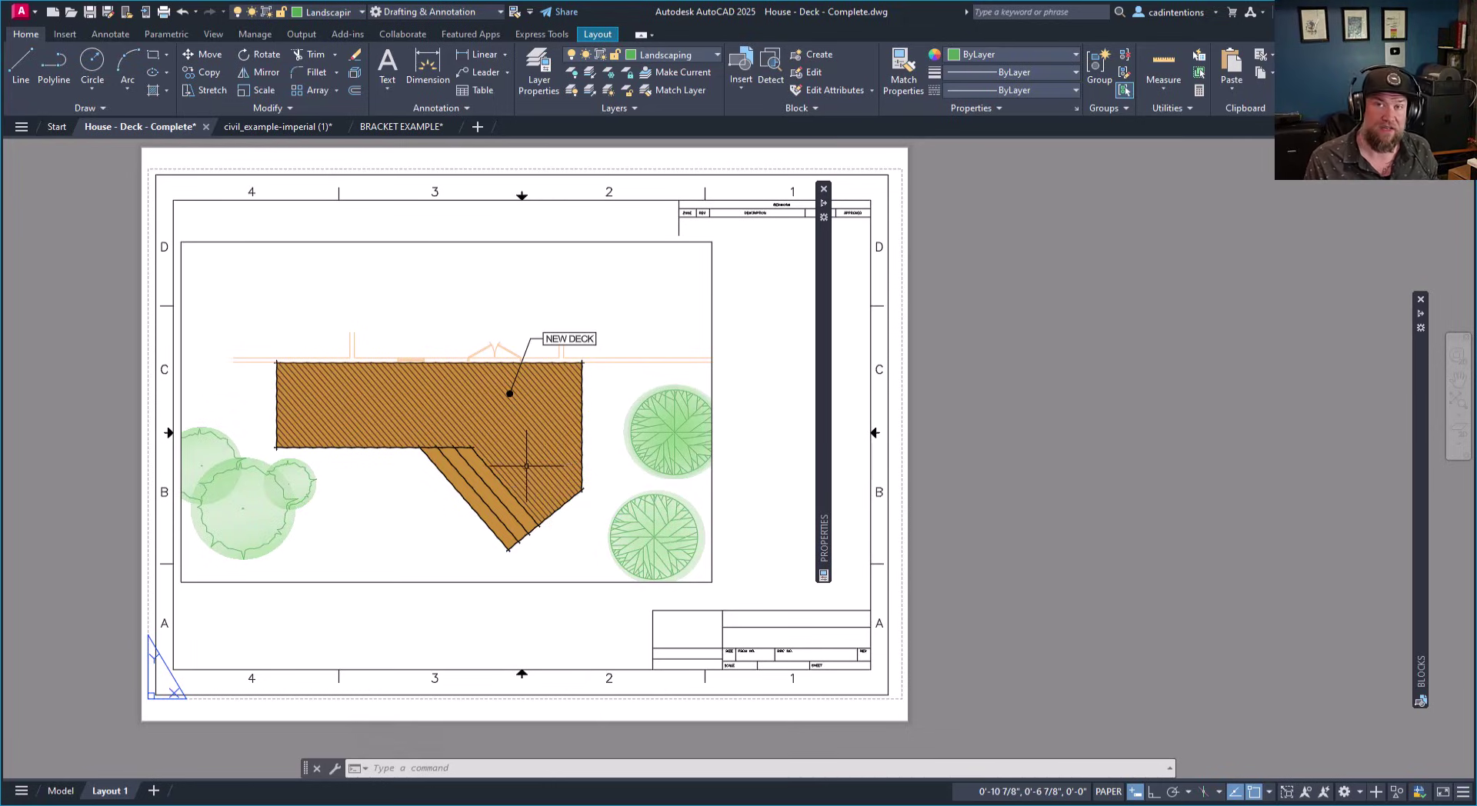
Switch to the civil_example-imperial (1) drawing and examine the different linetypes of the property, road and easement lines.
{"action": "key", "text": "ctrl+Tab"}
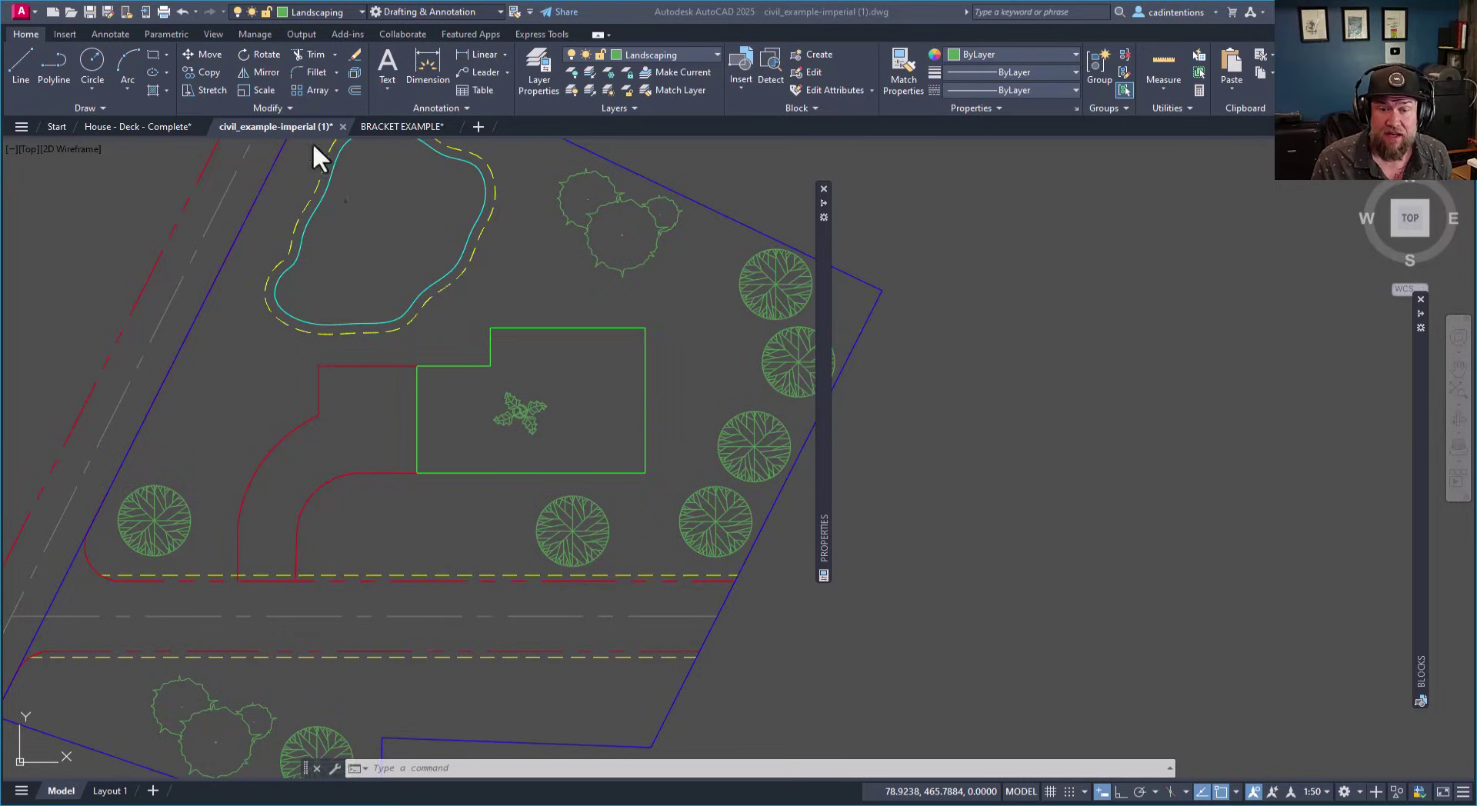
{"action": "key", "text": "Escape"}
{"action": "key", "text": "Escape"}
{"action": "scroll", "coordinate": [431, 397], "scroll_direction": "down", "scroll_amount": 1}
{"action": "key", "text": "Escape"}
{"action": "scroll", "coordinate": [434, 400], "scroll_direction": "down", "scroll_amount": 1}
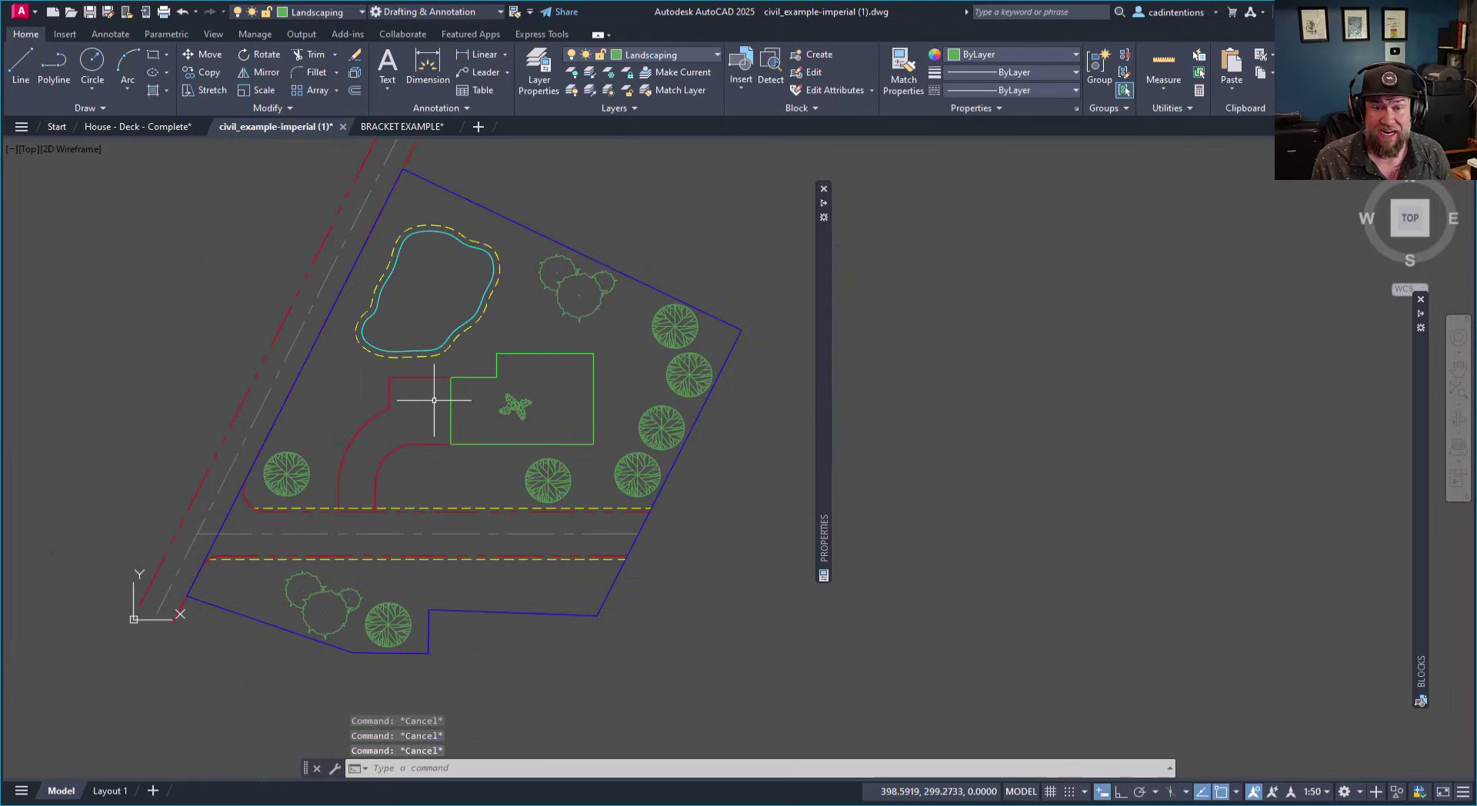
{"action": "middle_click_drag", "start_coordinate": [433, 400], "coordinate": [429, 444]}
{"action": "middle_click_drag", "start_coordinate": [428, 517], "coordinate": [454, 474]}
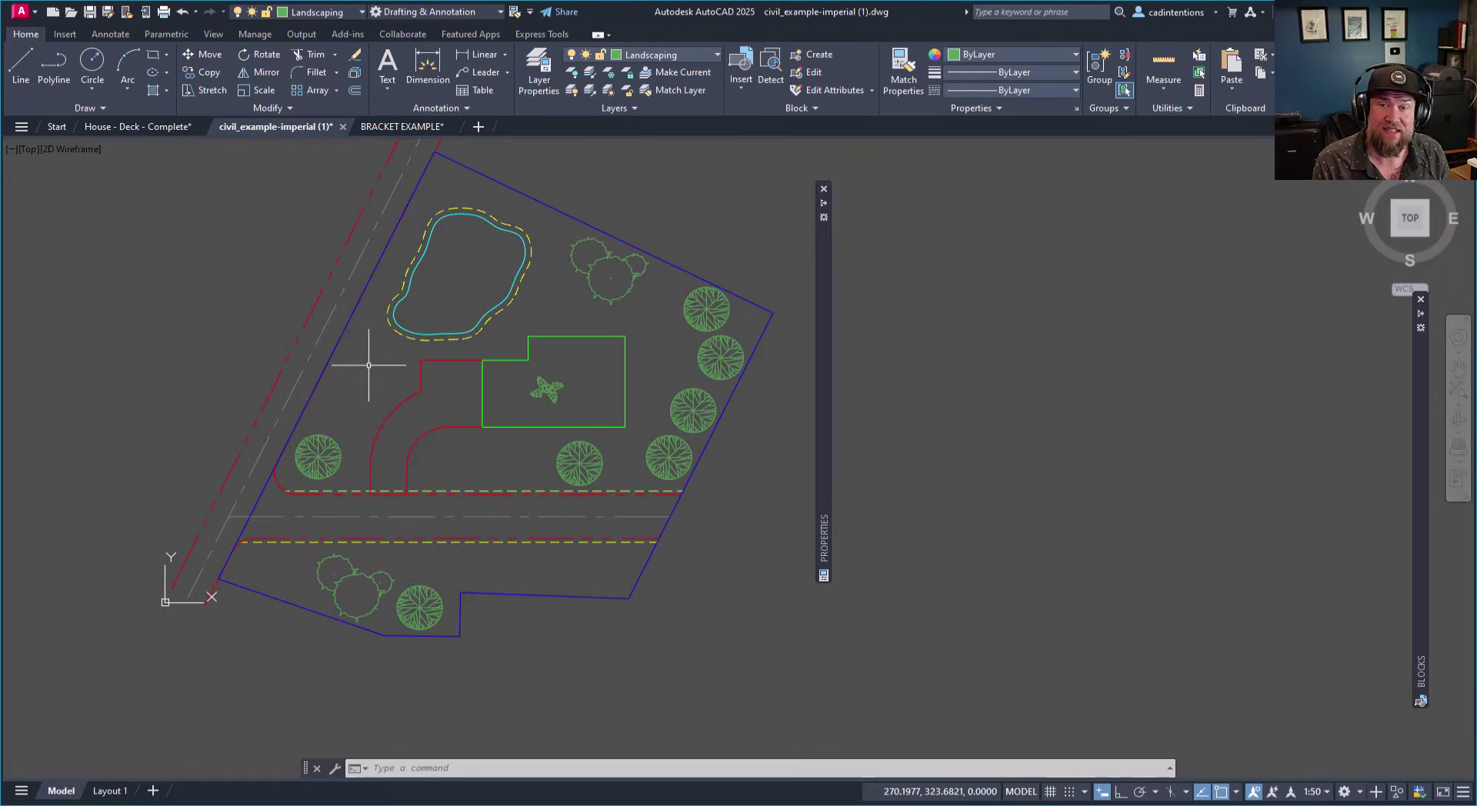
{"action": "scroll", "coordinate": [501, 330], "scroll_direction": "up", "scroll_amount": 3}
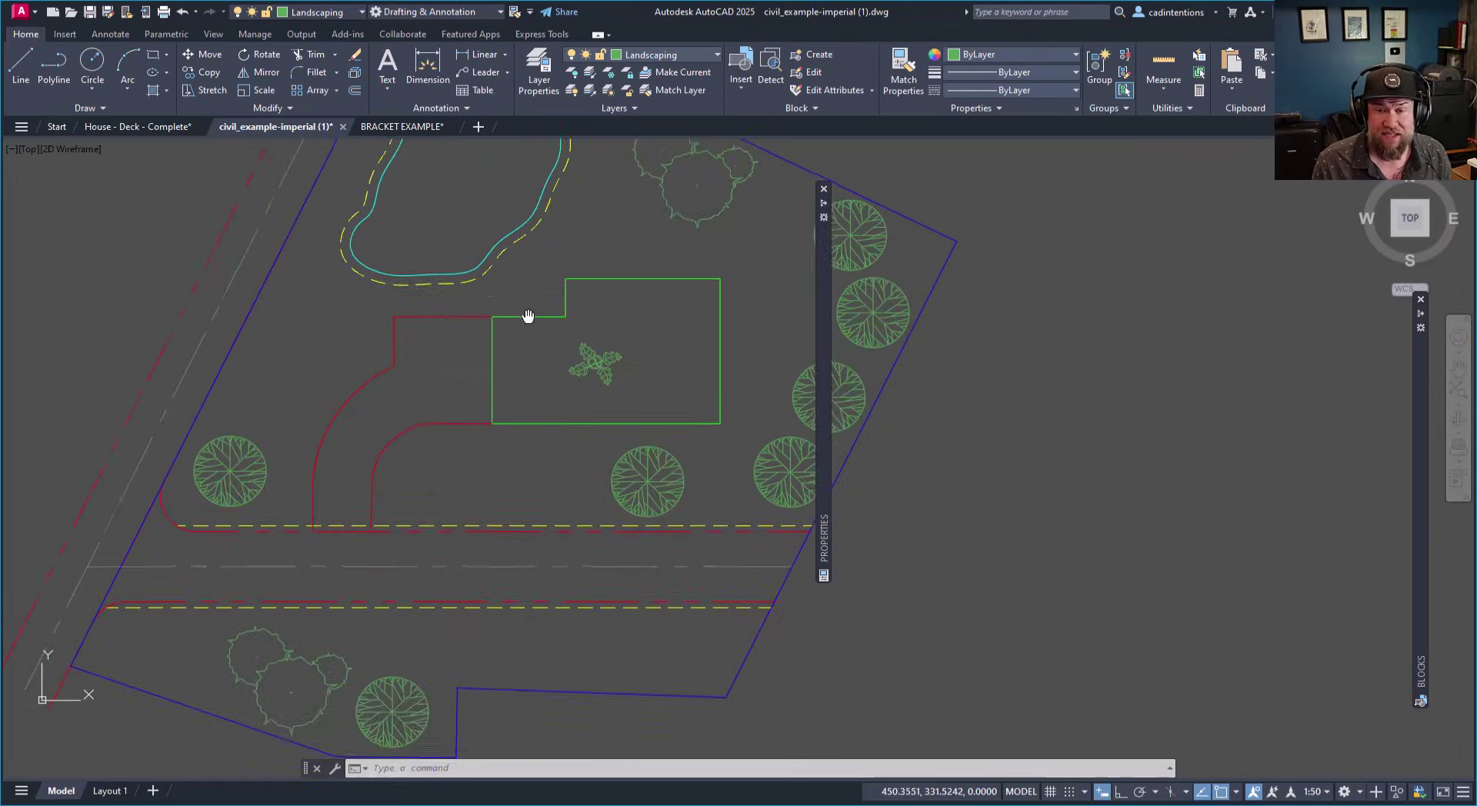
{"action": "scroll", "coordinate": [520, 361], "scroll_direction": "down", "scroll_amount": 3}
{"action": "scroll", "coordinate": [511, 395], "scroll_direction": "up", "scroll_amount": 3}
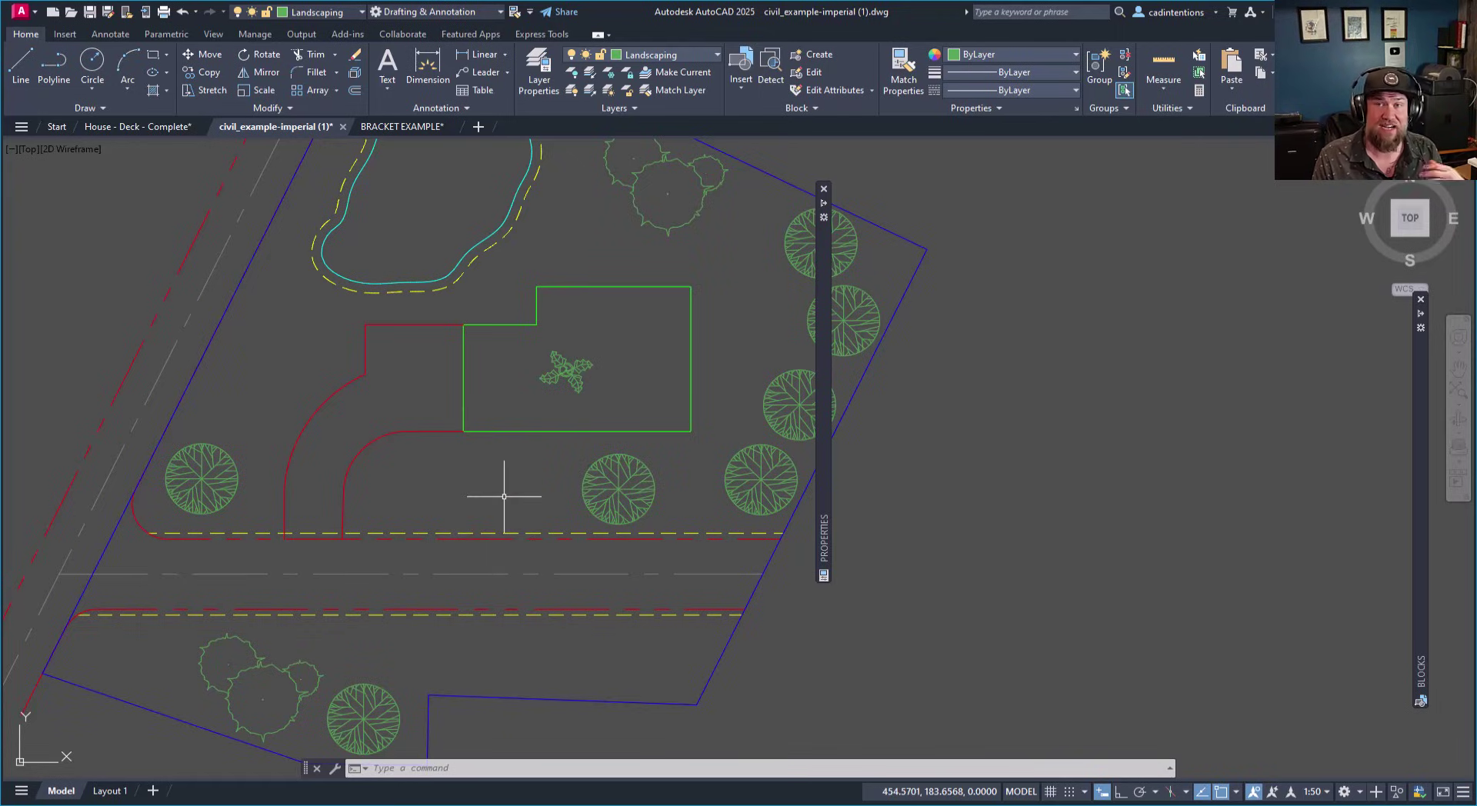
Change the linetype of the EASEMENT layer to PHANTOM in the layer properties.
{"action": "left_click", "coordinate": [542, 80]}
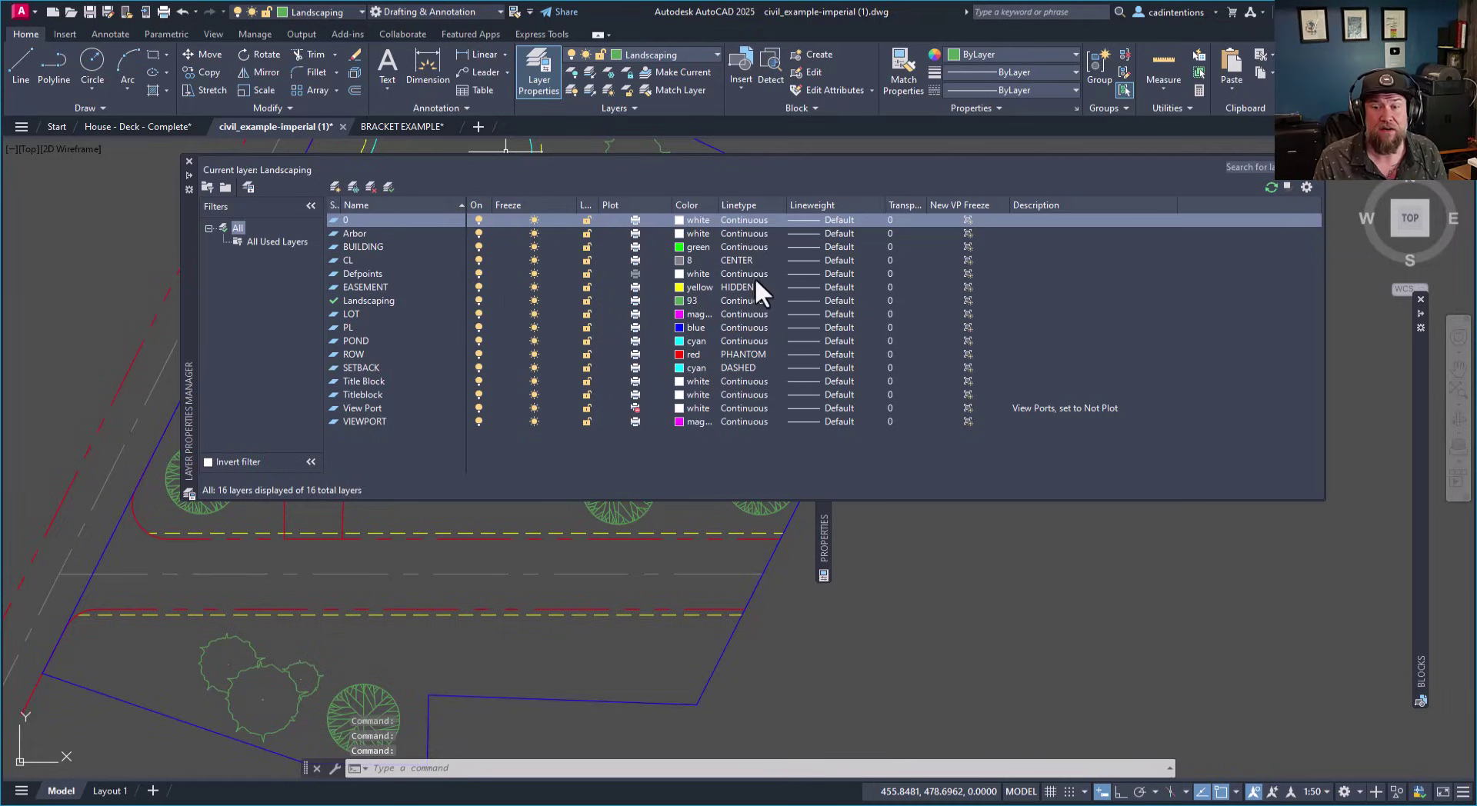
{"action": "left_click", "coordinate": [737, 286]}
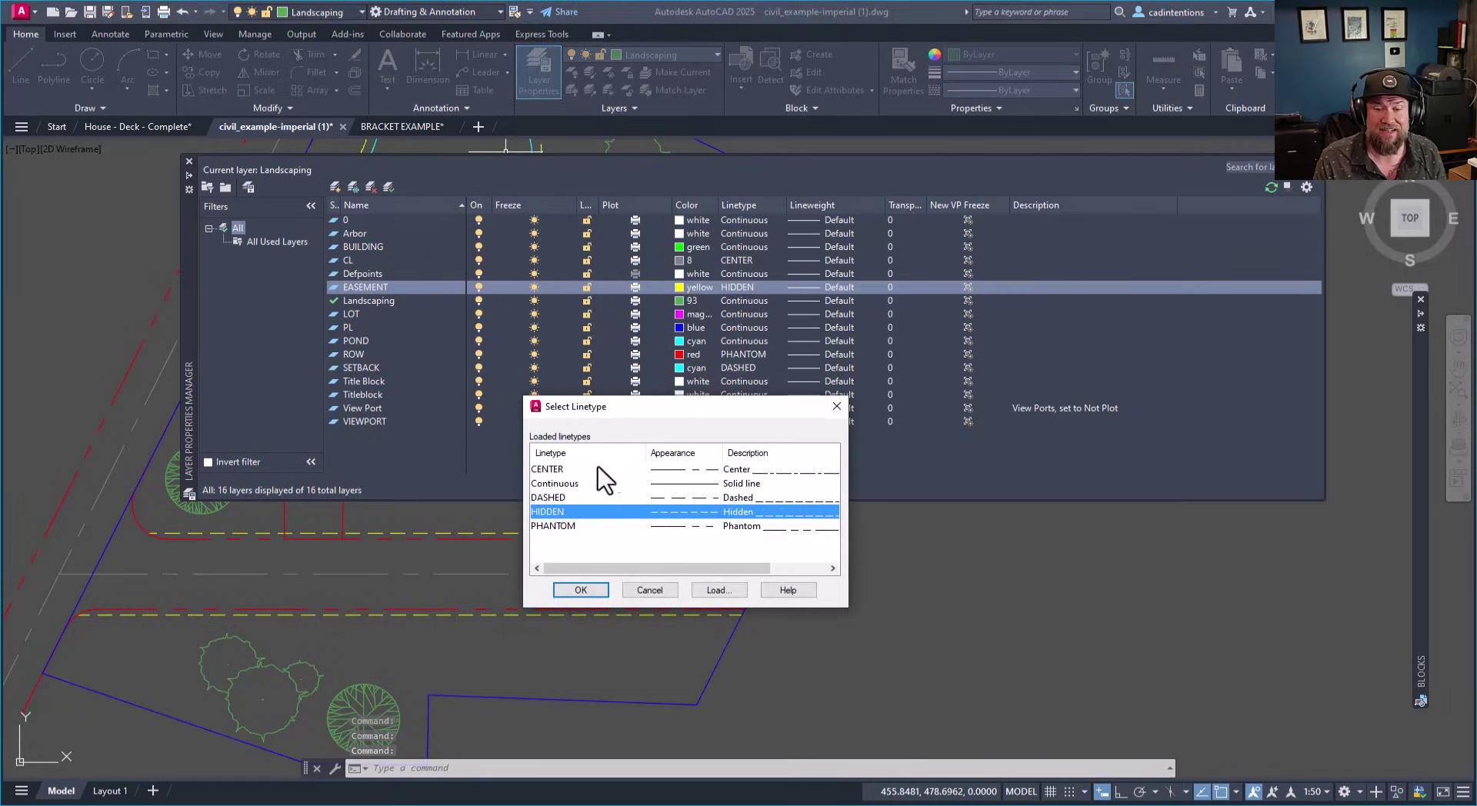
{"action": "left_click", "coordinate": [557, 528]}
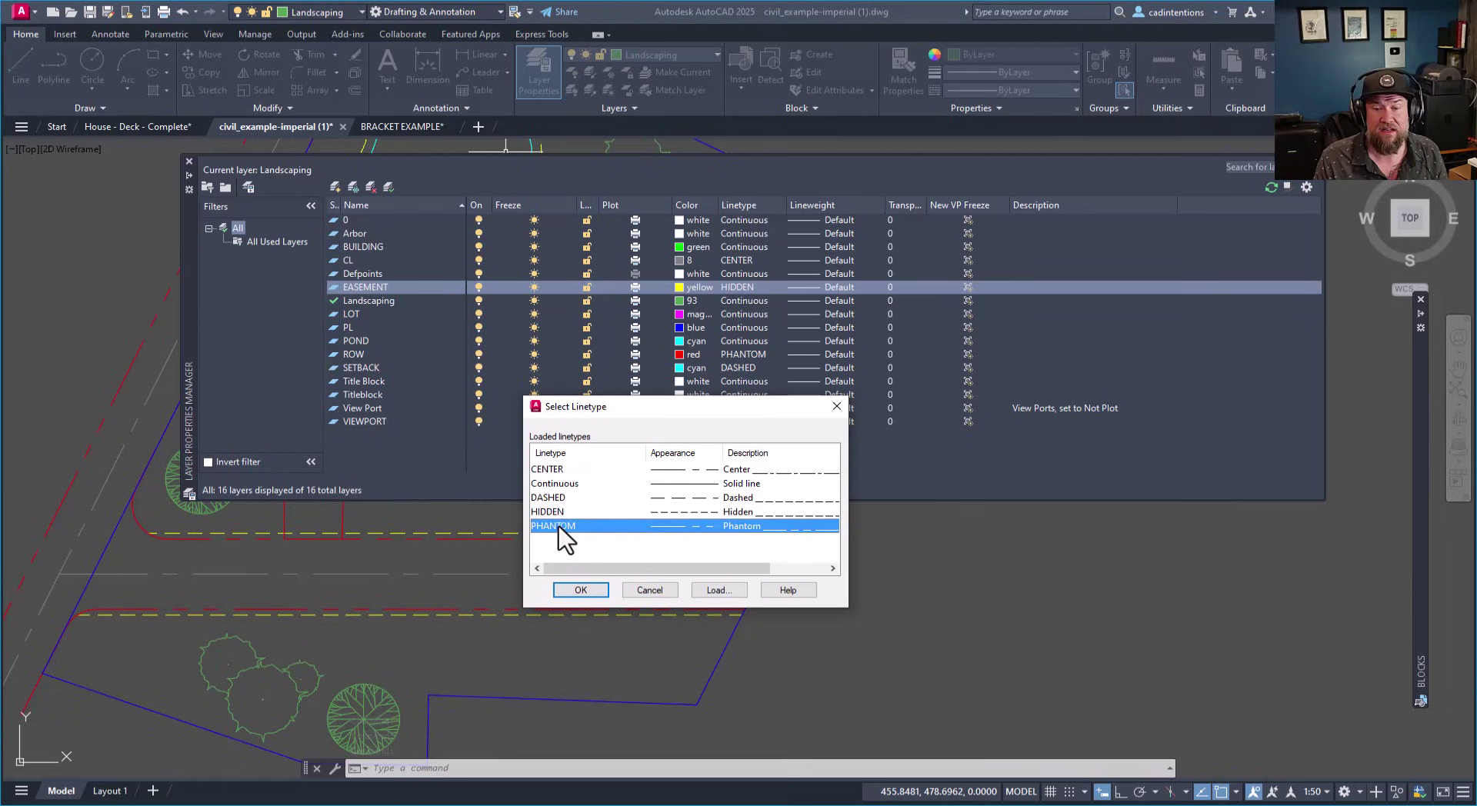
{"action": "left_click", "coordinate": [588, 592]}
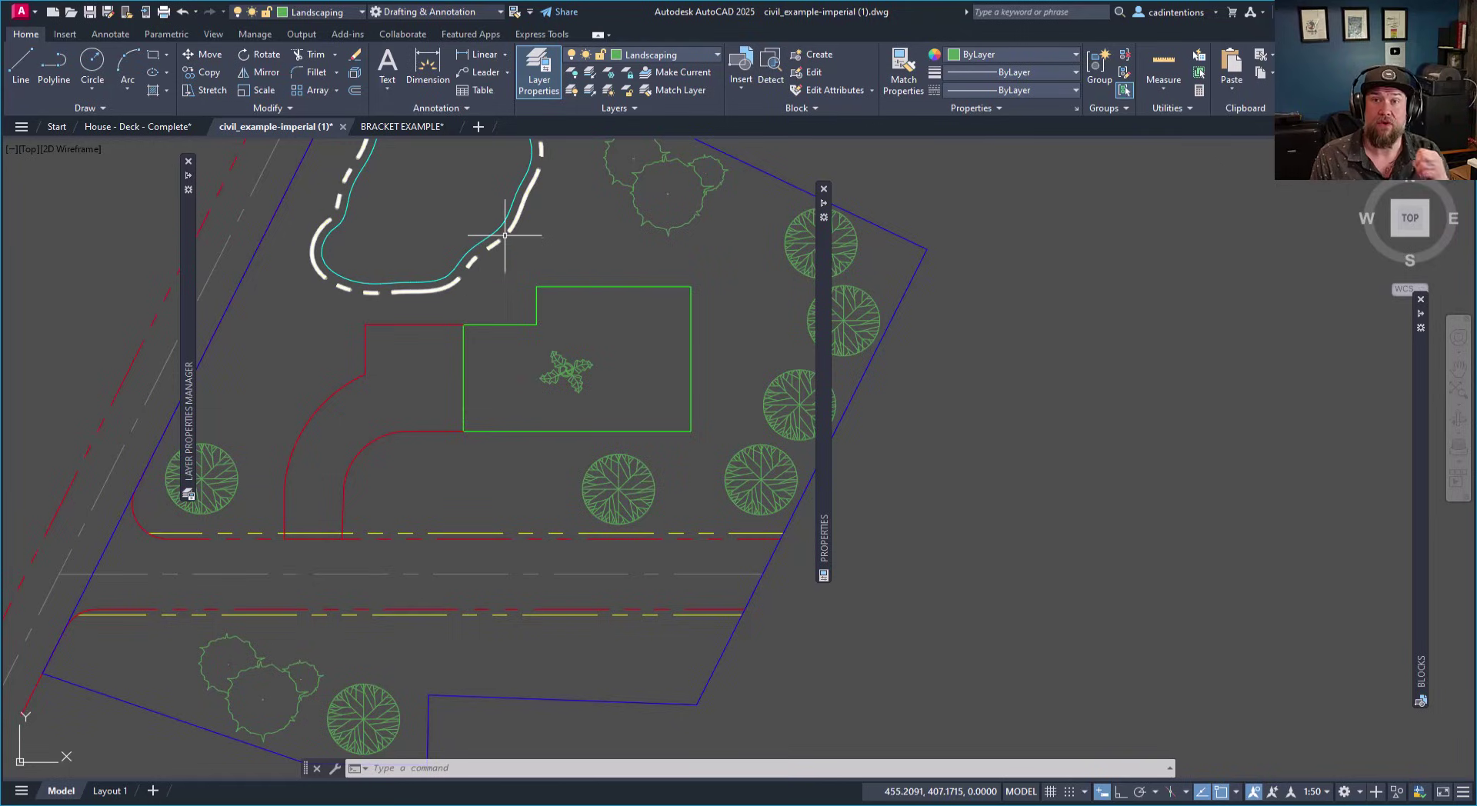
{"action": "middle_click_drag", "start_coordinate": [535, 356], "coordinate": [518, 371]}
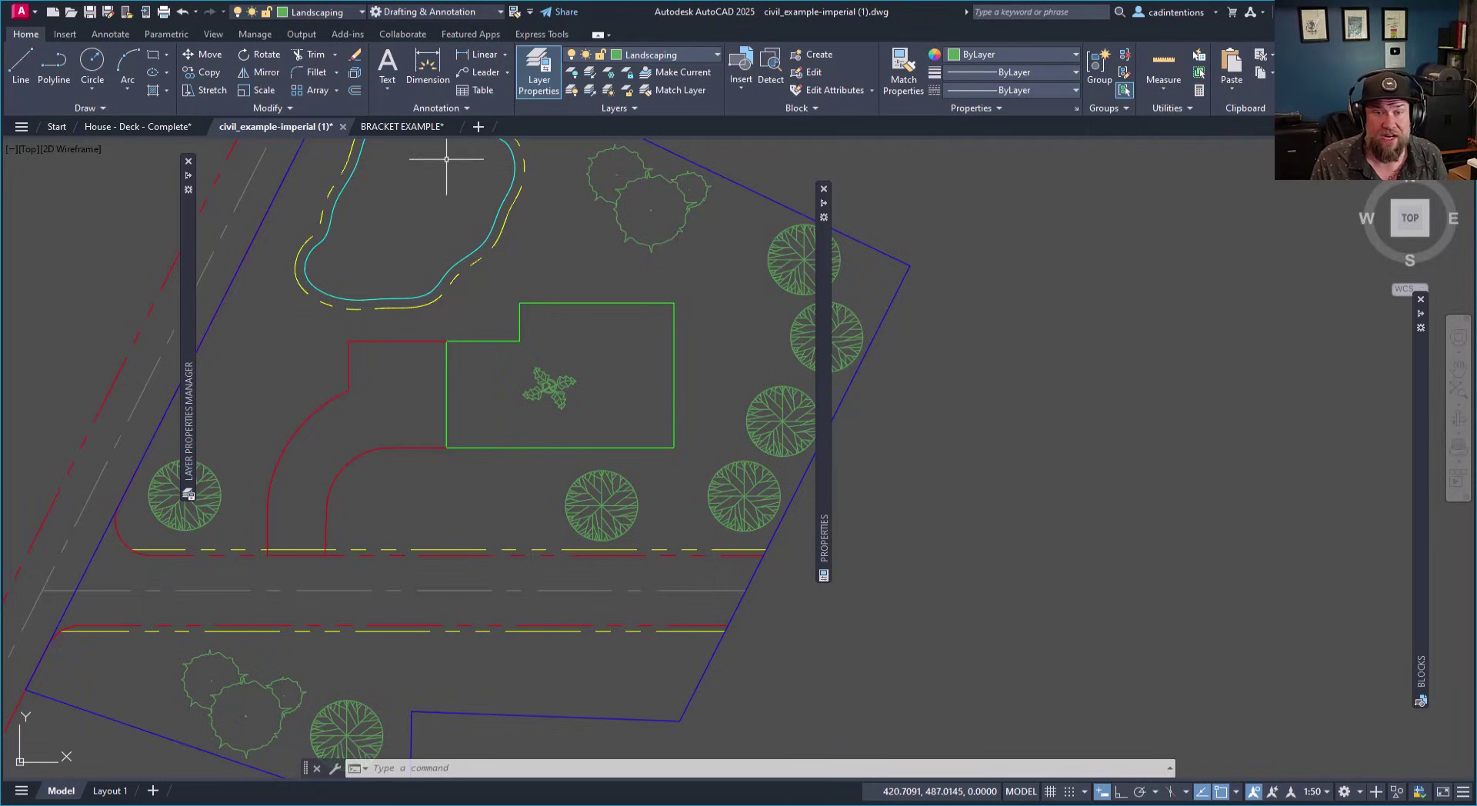
Switch to the BRACKET EXAMPLE drawing and close the Properties and Layer Properties Manager palettes over its sheet.
{"action": "left_click", "coordinate": [403, 127]}
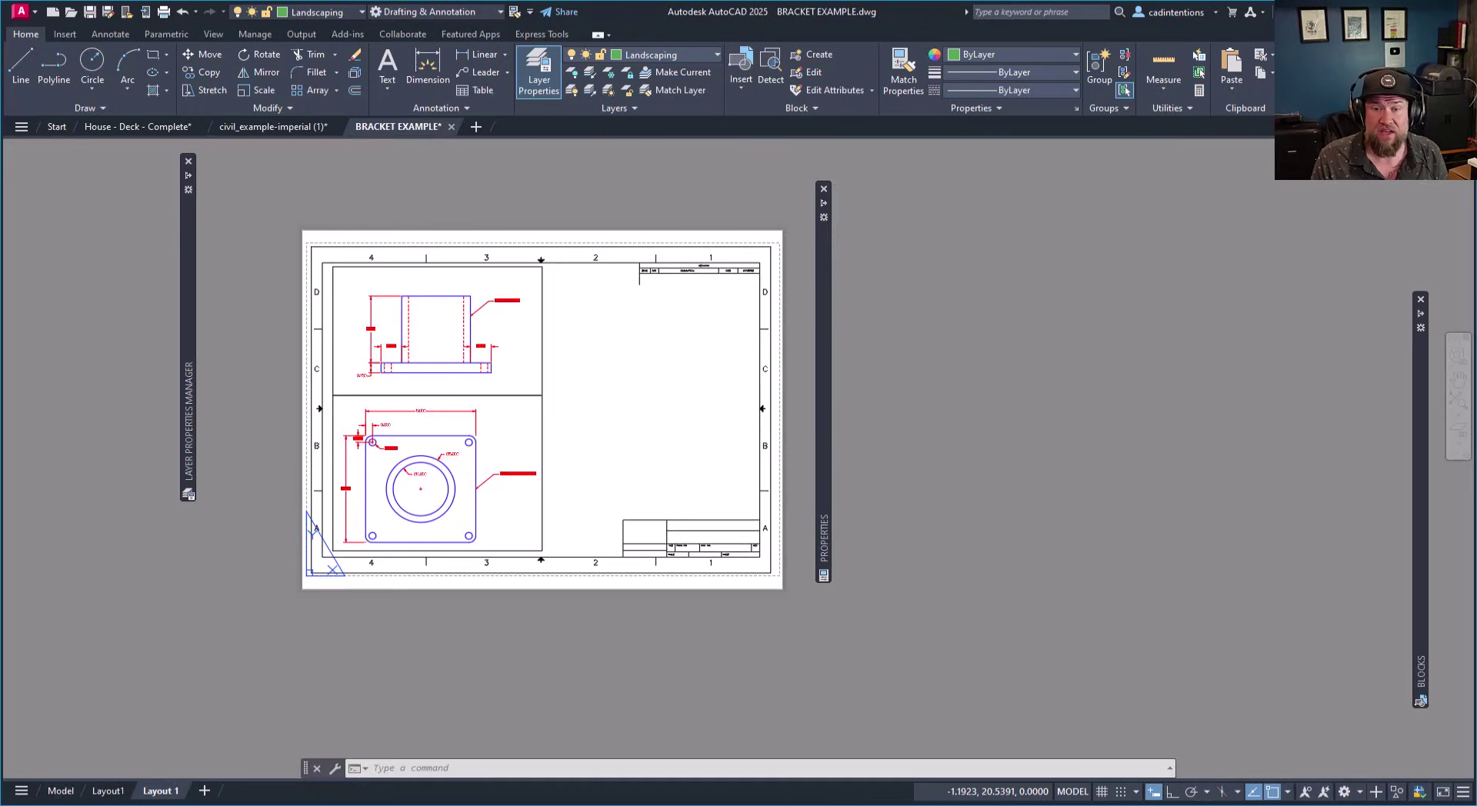
{"action": "scroll", "coordinate": [593, 339], "scroll_direction": "up", "scroll_amount": 3}
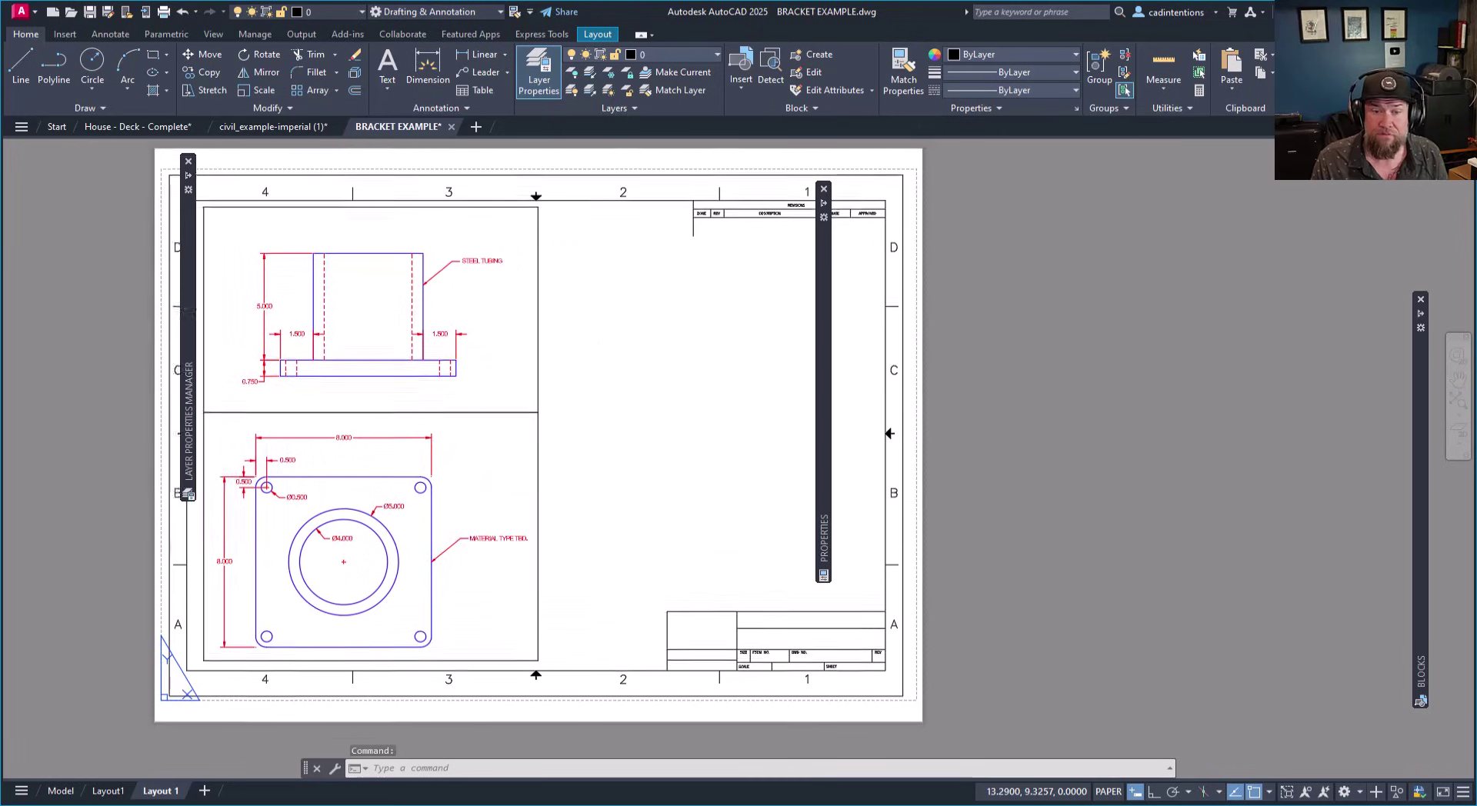
{"action": "middle_click_drag", "start_coordinate": [662, 395], "coordinate": [626, 383]}
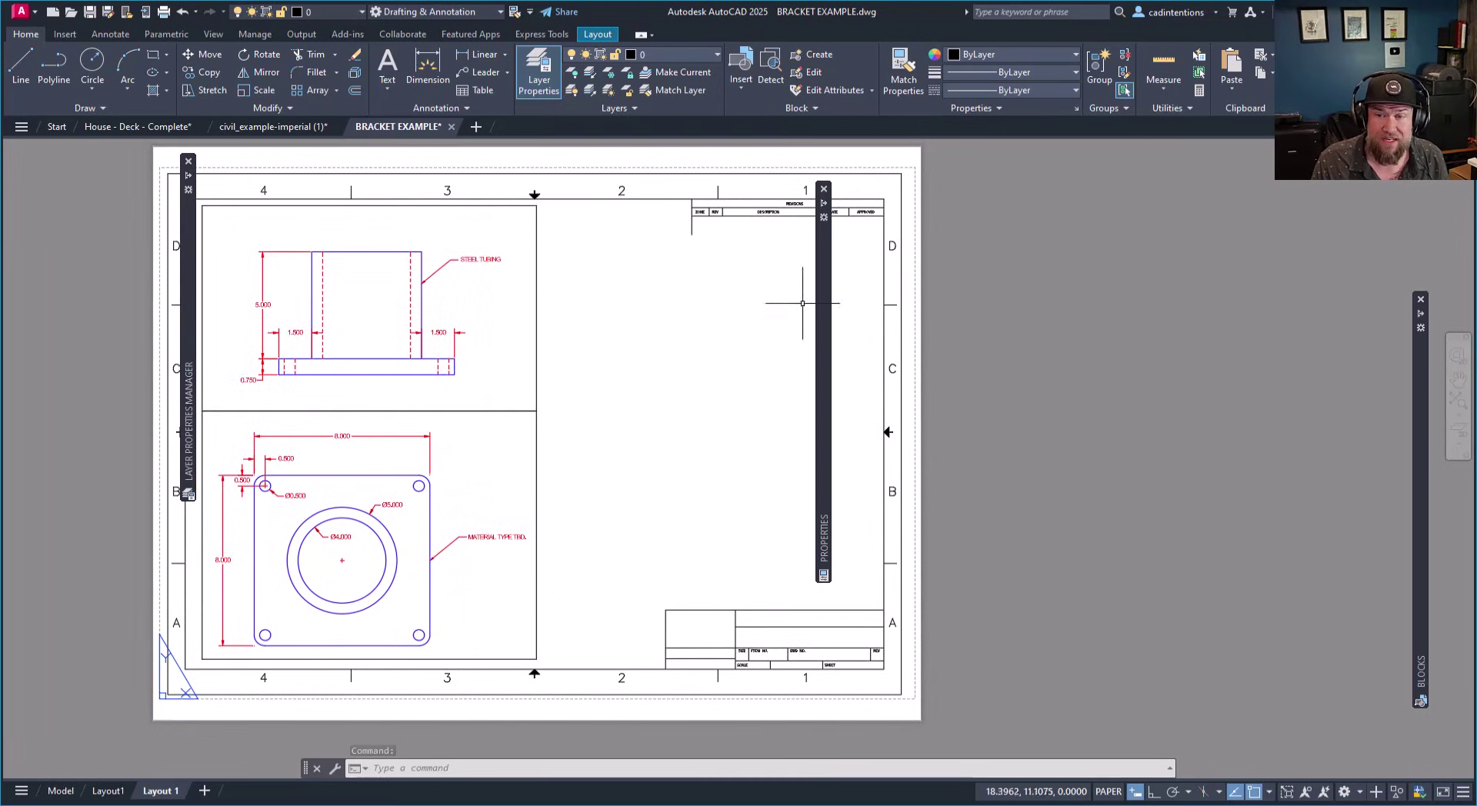
{"action": "left_click", "coordinate": [822, 187]}
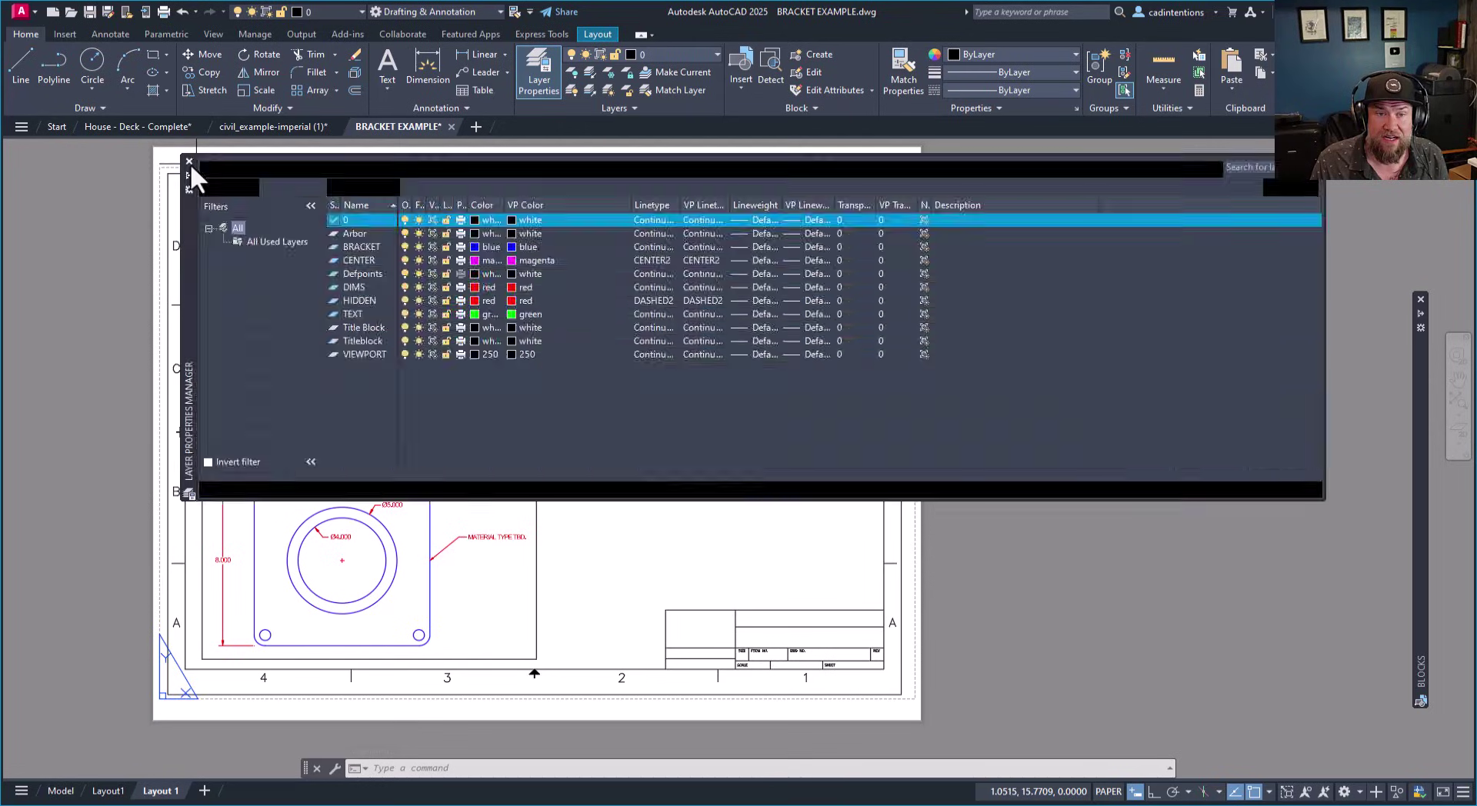
{"action": "left_click", "coordinate": [188, 161]}
Activate the viewport with the bracket's side view, shift the view slightly down inside it, and return to paper space.
{"action": "left_click", "coordinate": [598, 365]}
{"action": "left_click", "coordinate": [508, 361]}
{"action": "double_click", "coordinate": [499, 347]}
{"action": "mouse_move", "coordinate": [494, 354]}
{"action": "middle_mouse_down"}
{"action": "mouse_move", "coordinate": [478, 380]}
{"action": "mouse_move", "coordinate": [485, 365]}
{"action": "middle_mouse_up"}
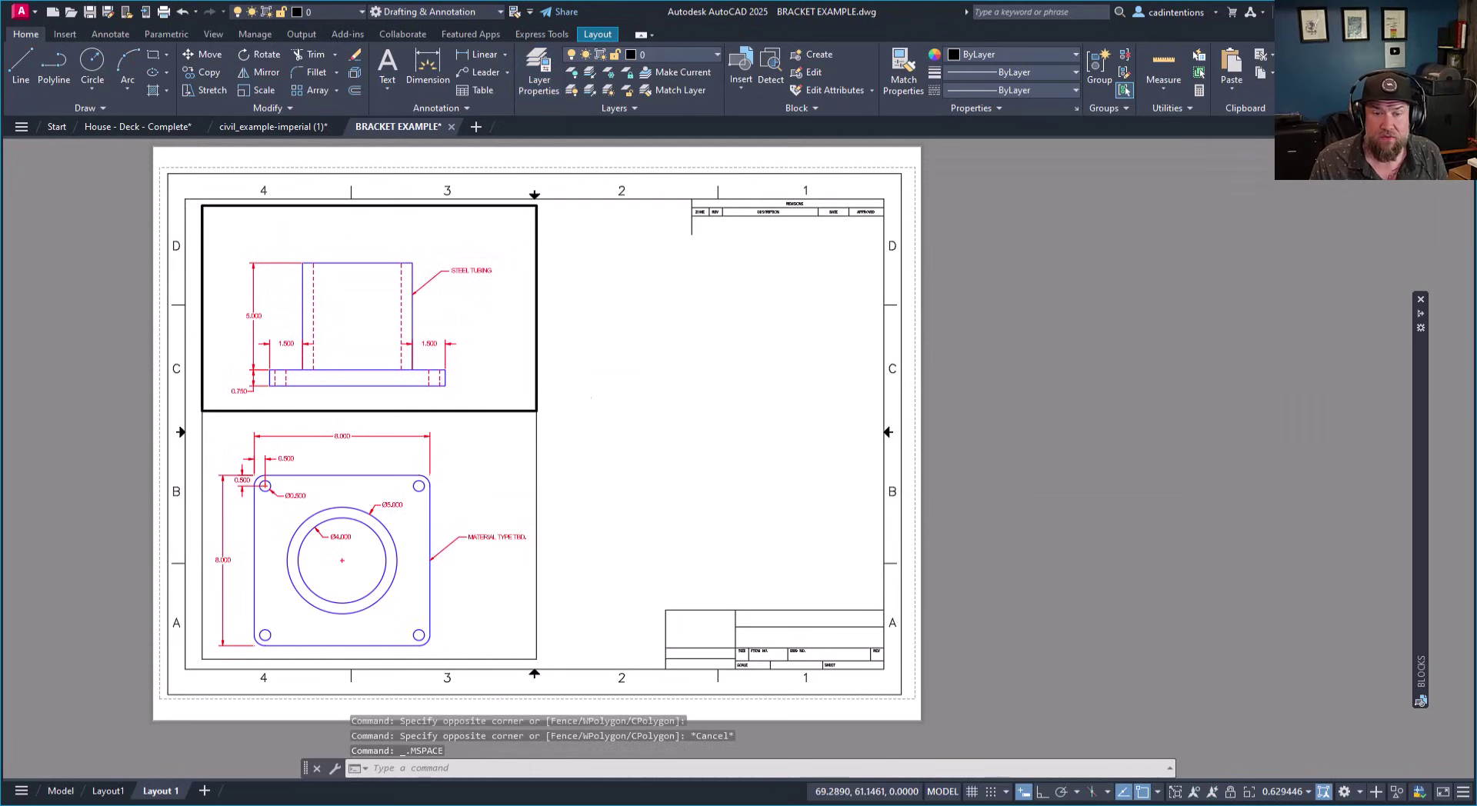
{"action": "double_click", "coordinate": [571, 383]}
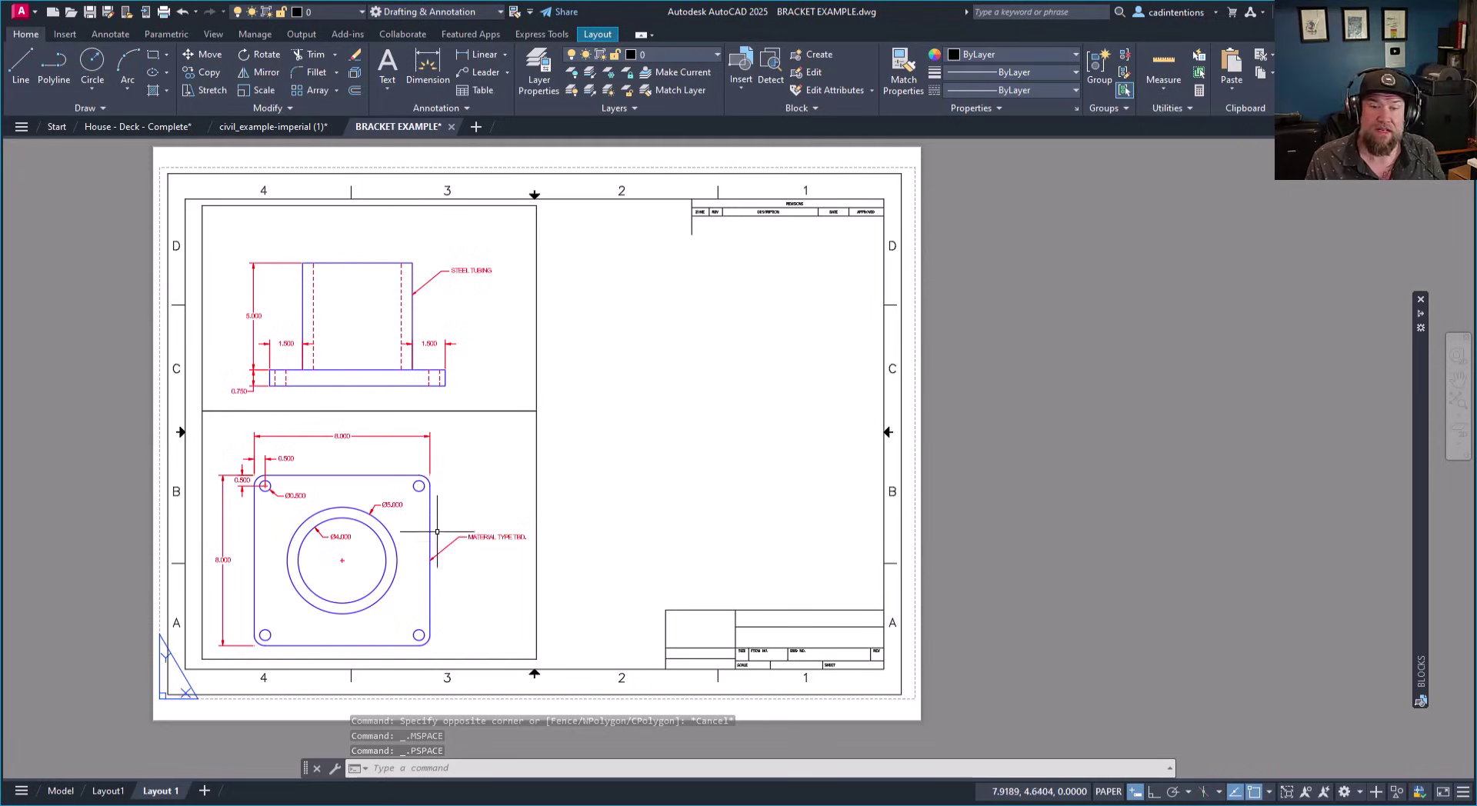
Copy the bracket's side-view viewport into the empty area beside it on the sheet.
{"action": "left_click", "coordinate": [591, 384]}
{"action": "left_click", "coordinate": [502, 357]}
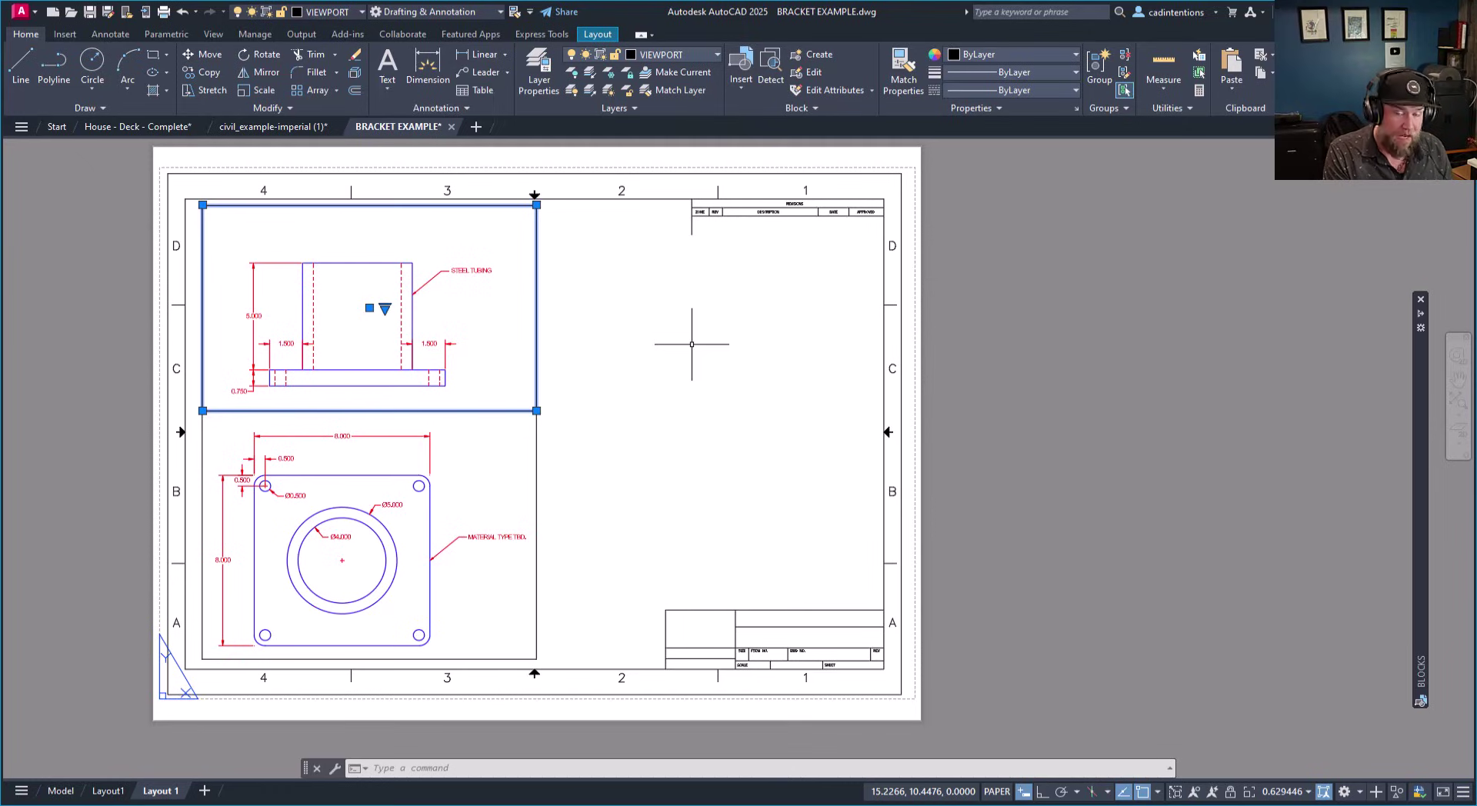
{"action": "type", "text": "copy"}
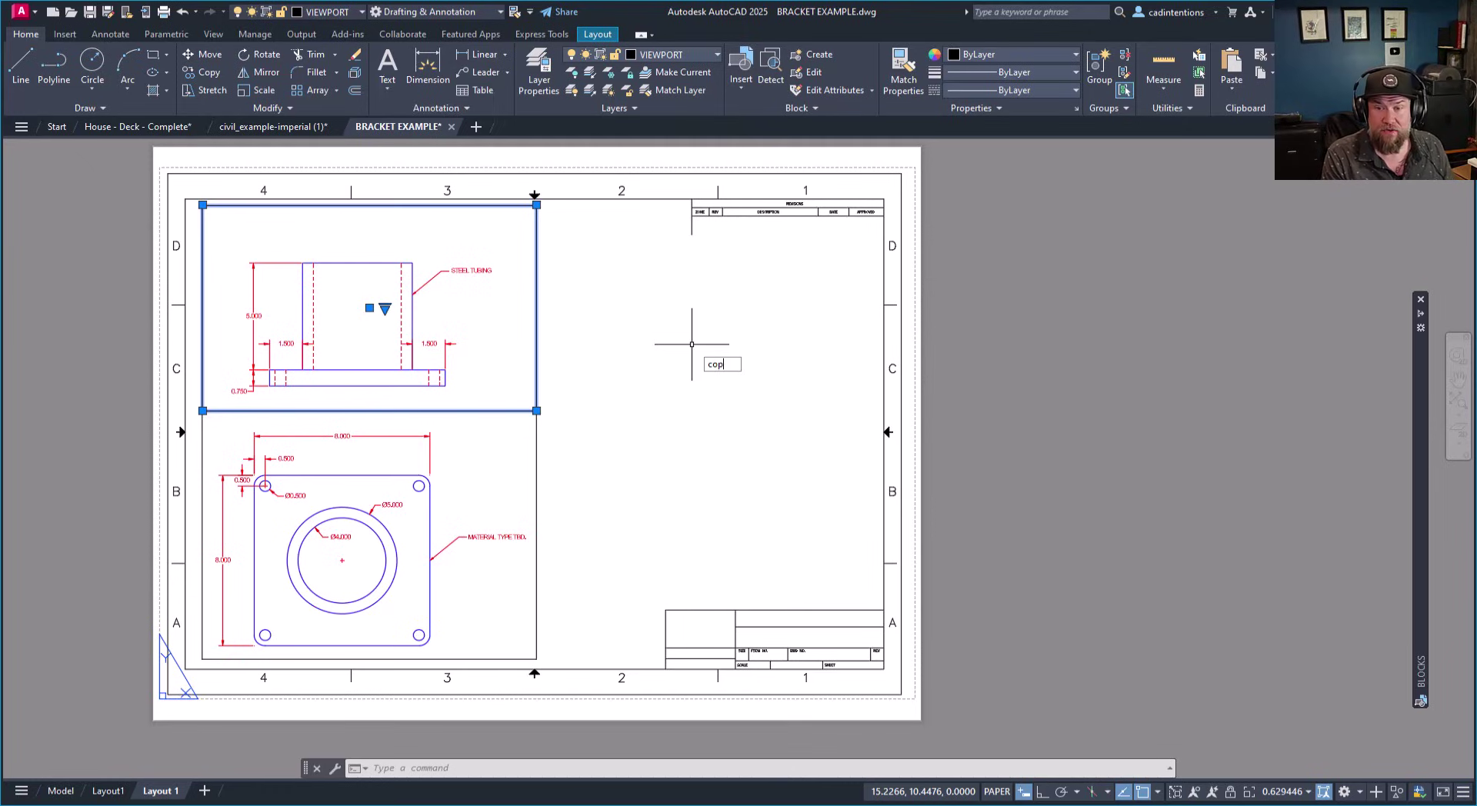
{"action": "key", "text": "Return"}
{"action": "left_click", "coordinate": [653, 358]}
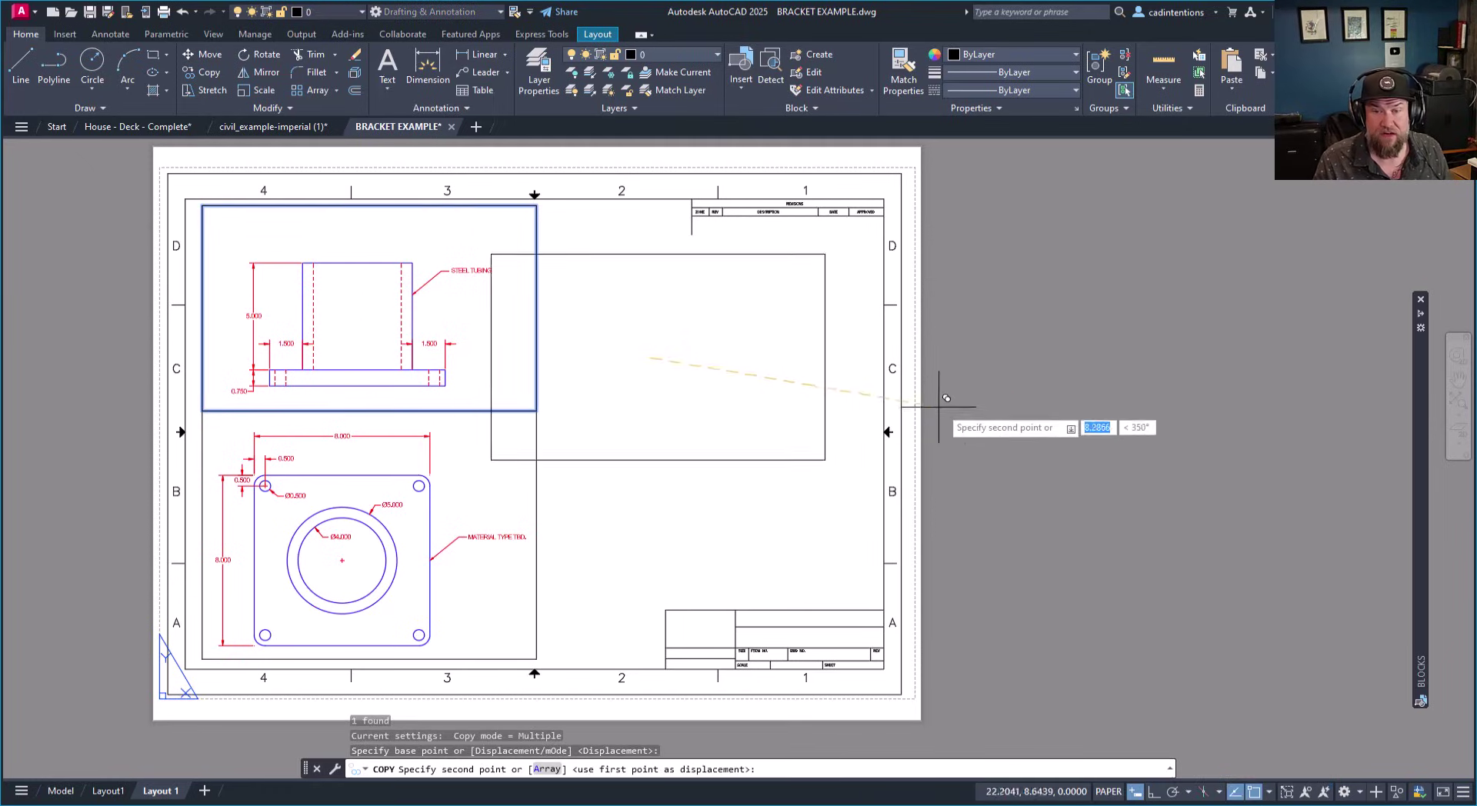
{"action": "key", "text": "Escape"}
{"action": "left_click", "coordinate": [869, 460]}
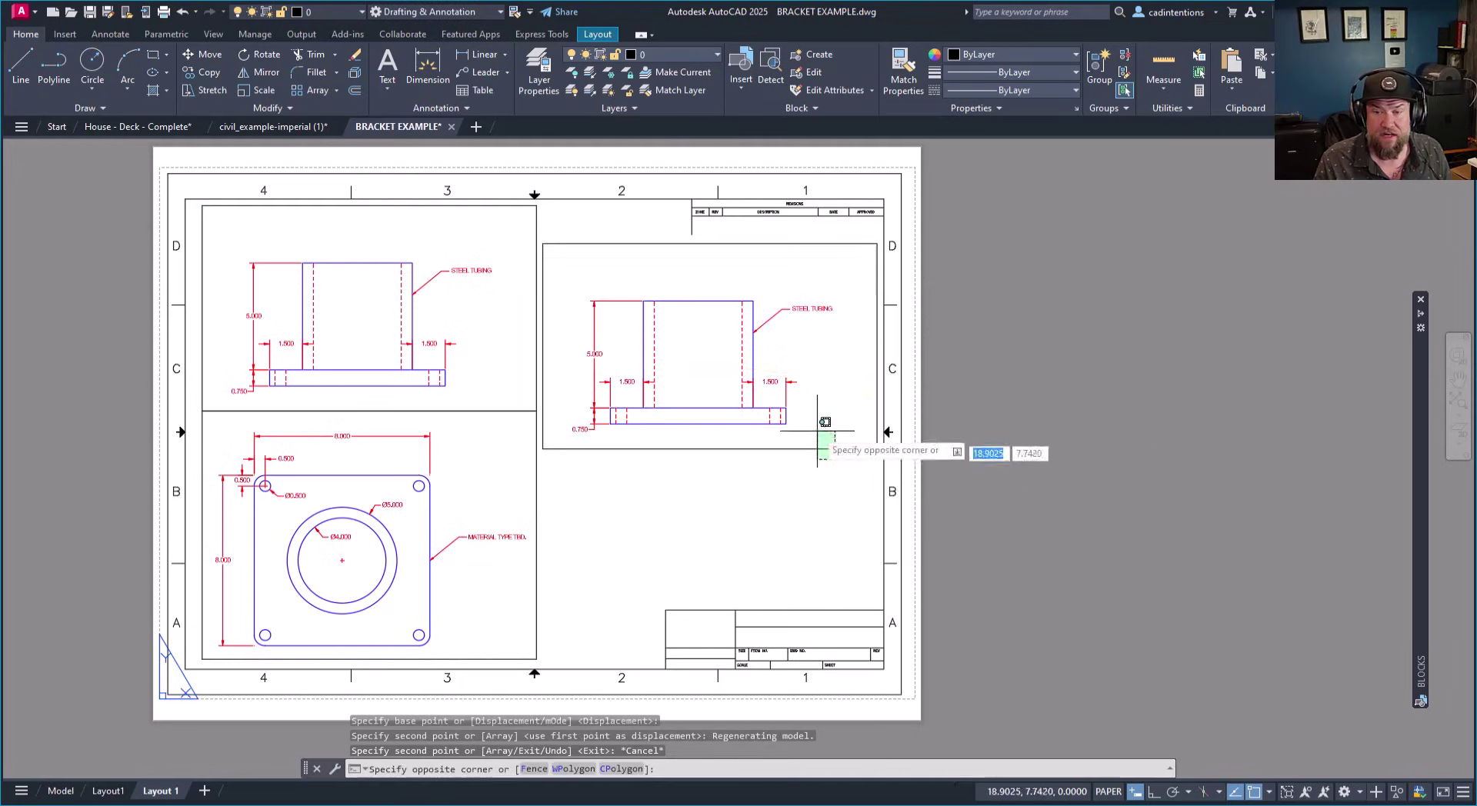
{"action": "left_click", "coordinate": [815, 420]}
{"action": "middle_click_drag", "start_coordinate": [827, 388], "coordinate": [858, 431]}
{"action": "key", "text": "Escape"}
{"action": "key", "text": "Escape"}
{"action": "key", "text": "Escape"}
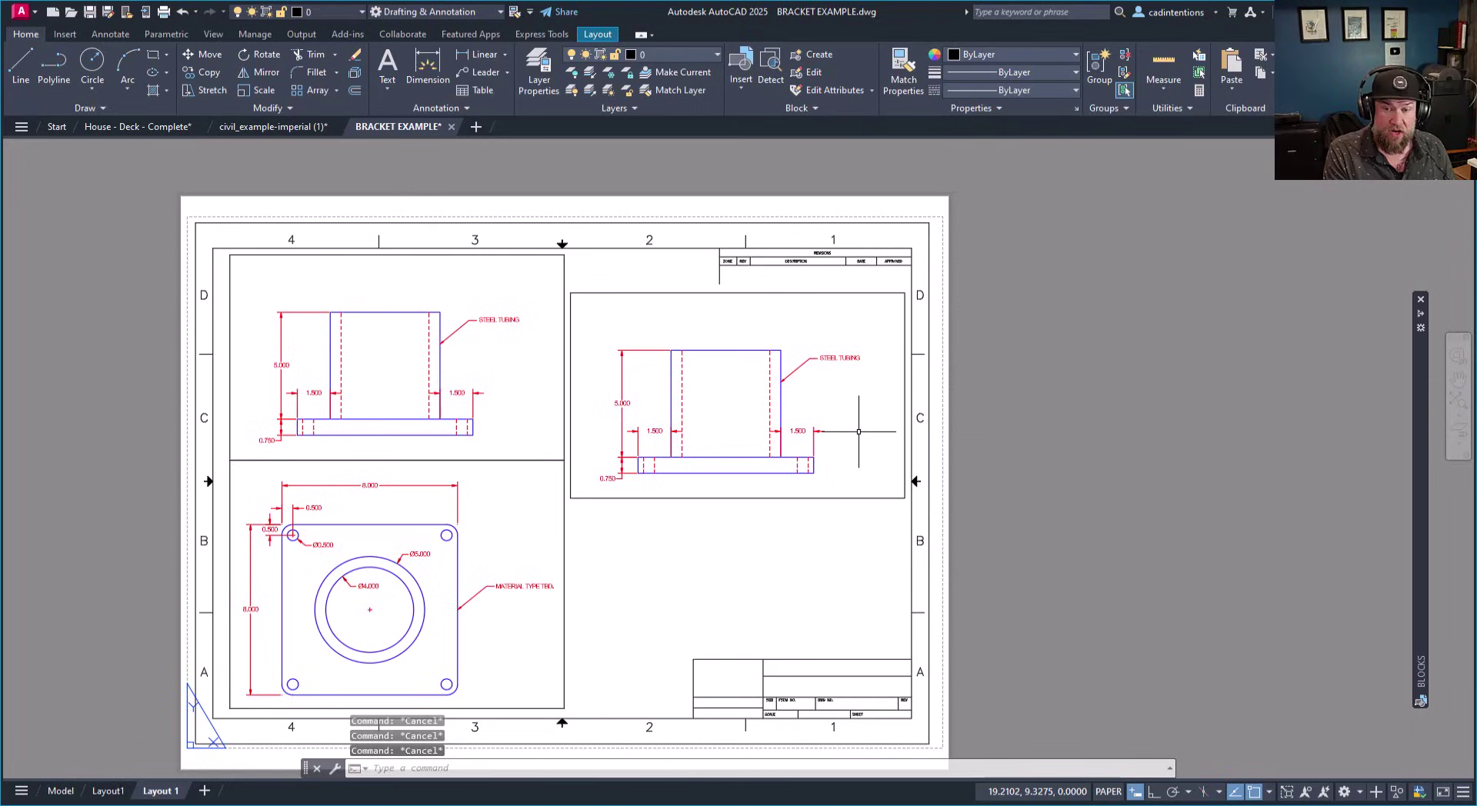
Switch to model space and examine the white bracket model beside the dimensioned views.
{"action": "type", "text": "MODEL"}
{"action": "key", "text": "Return"}
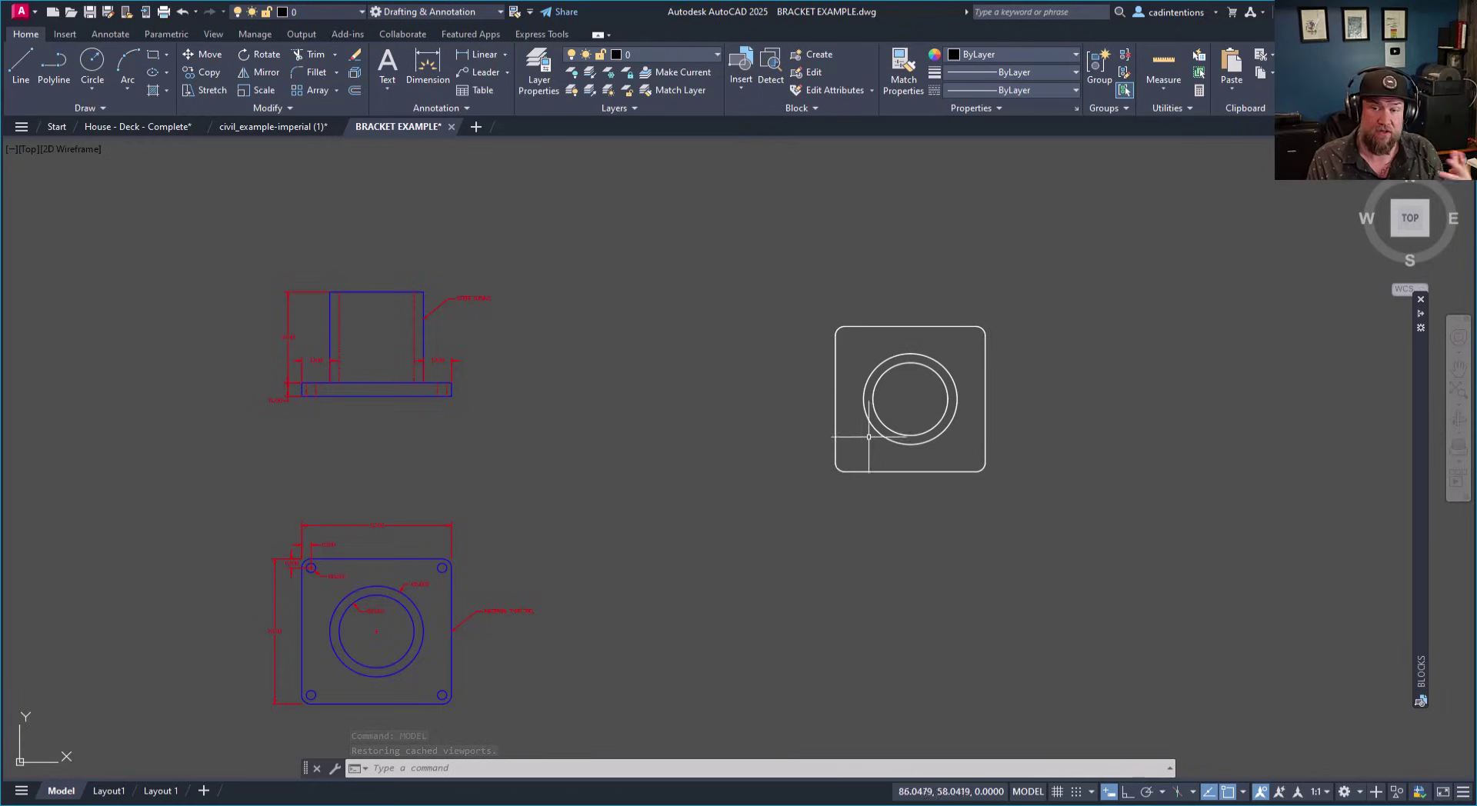
{"action": "middle_click_drag", "start_coordinate": [904, 446], "coordinate": [808, 444]}
{"action": "left_click", "coordinate": [970, 478]}
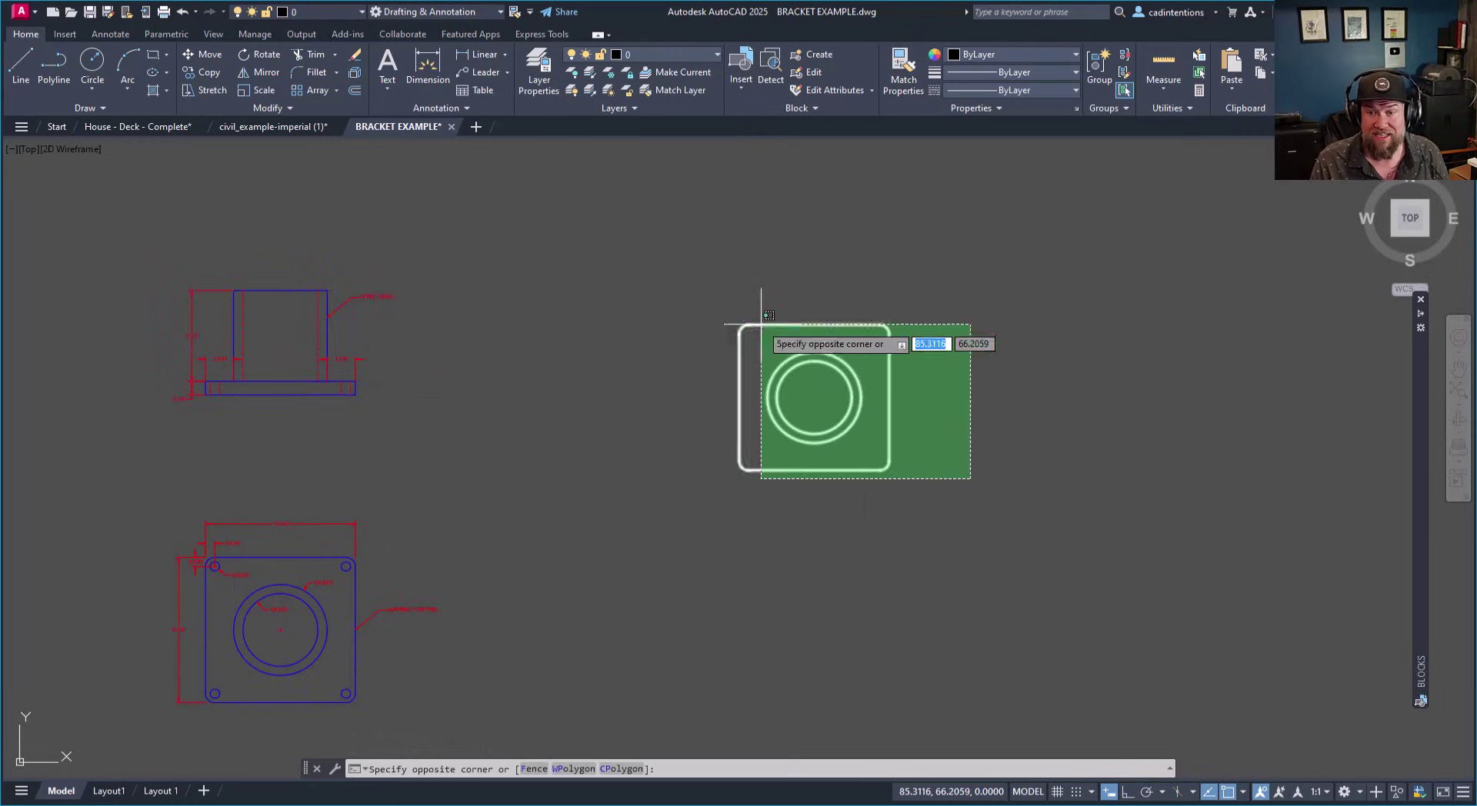
{"action": "key", "text": "Escape"}
{"action": "key", "text": "Escape"}
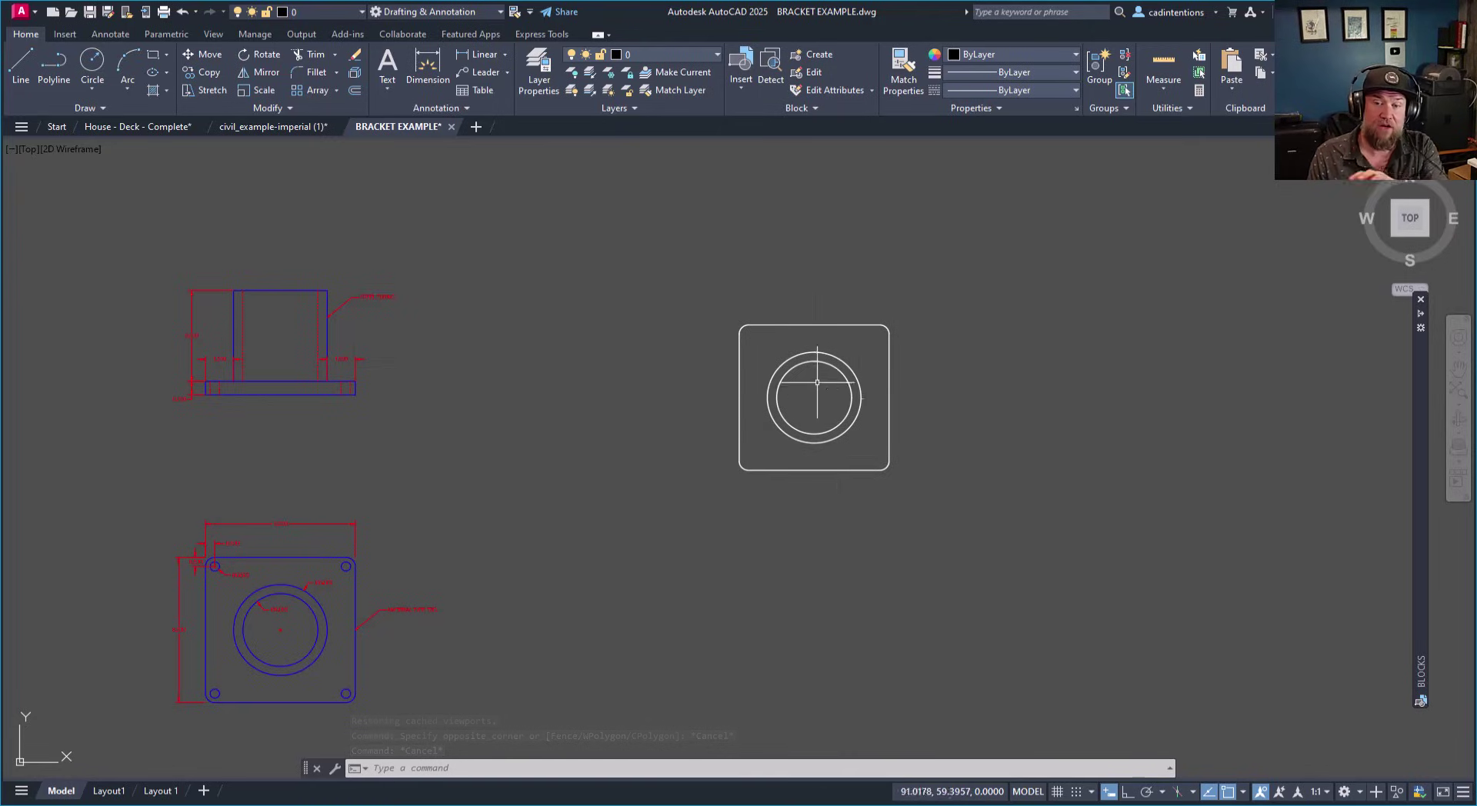
Return to Layout 1, activate the copied viewport, and center the white bracket model in it.
{"action": "left_click", "coordinate": [160, 790]}
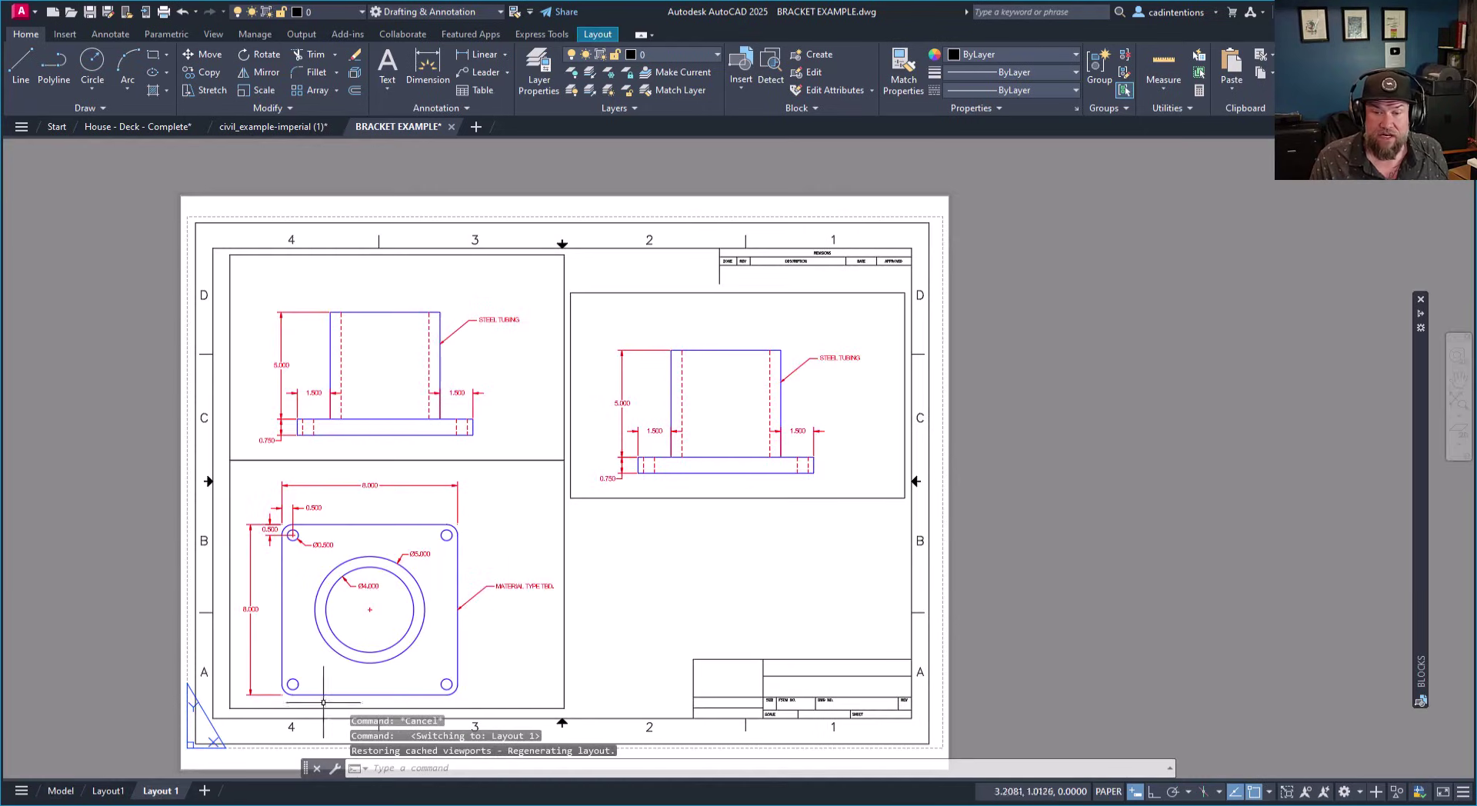
{"action": "double_click", "coordinate": [786, 488]}
{"action": "middle_click_drag", "start_coordinate": [786, 486], "coordinate": [532, 480]}
{"action": "middle_click_drag", "start_coordinate": [759, 438], "coordinate": [529, 432]}
{"action": "middle_click_drag", "start_coordinate": [824, 476], "coordinate": [739, 386]}
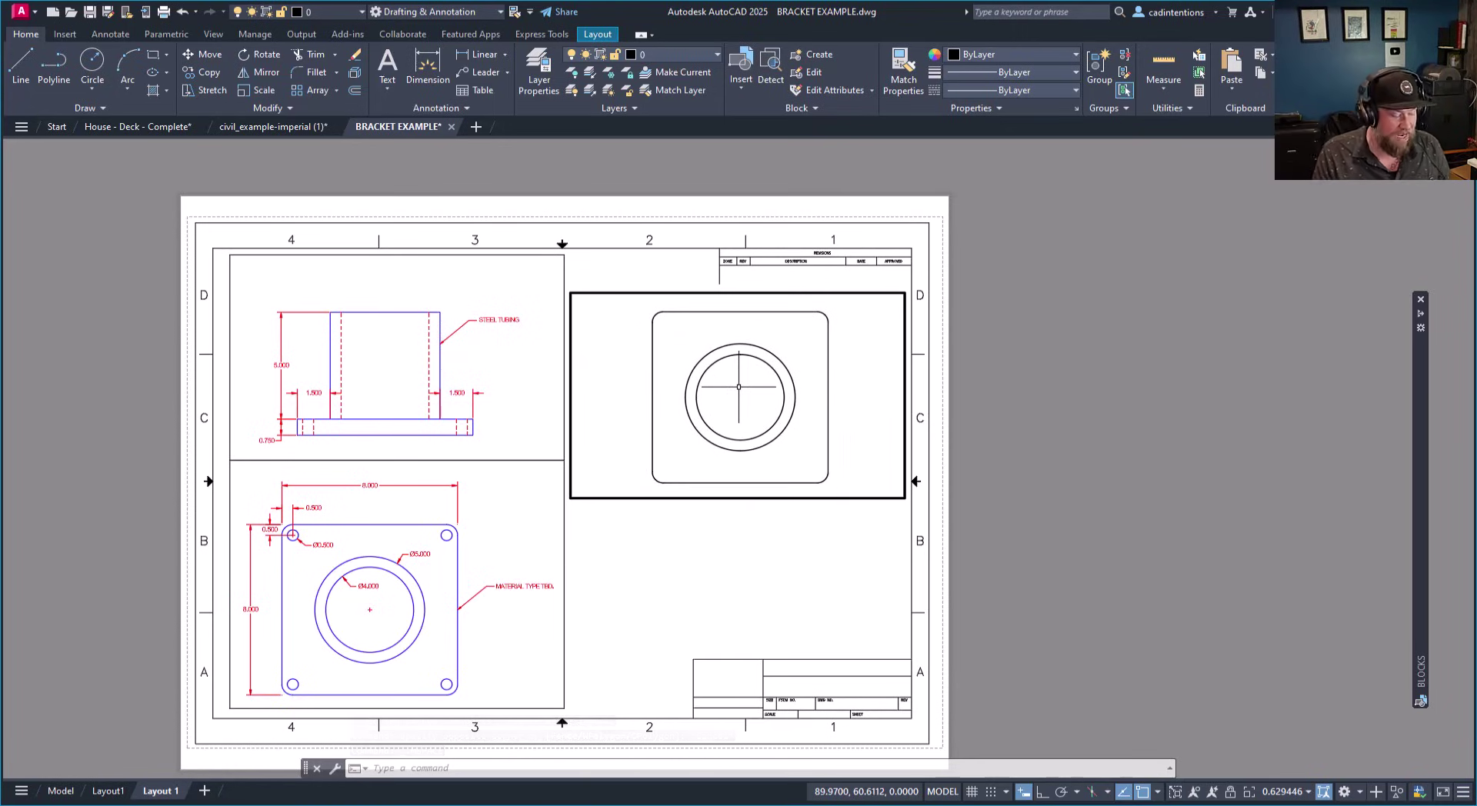
Use 3DORBIT to tilt the copied viewport's bracket into an angled three-dimensional view from above.
{"action": "type", "text": "3dorbit"}
{"action": "key", "text": "Return"}
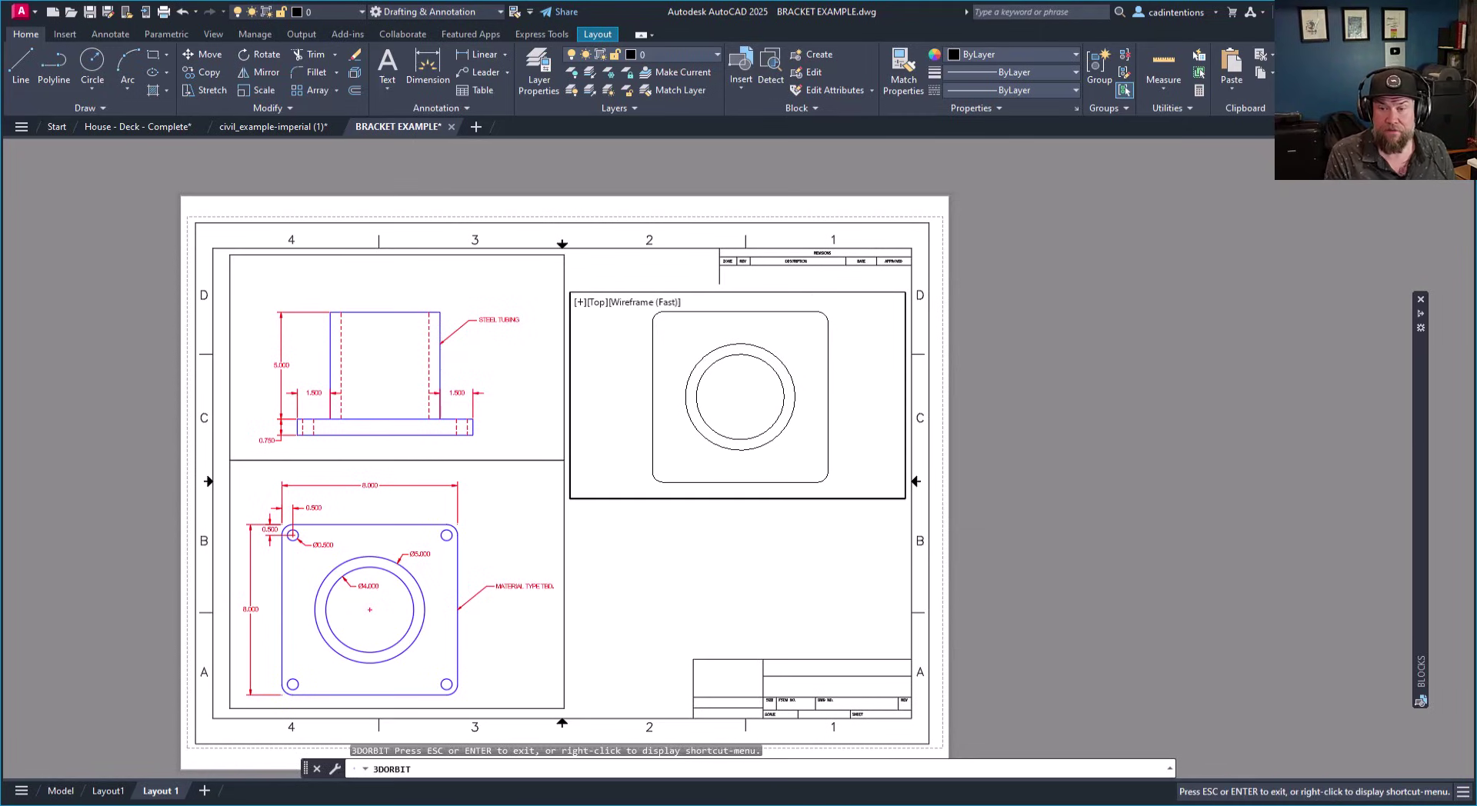
{"action": "left_click_drag", "start_coordinate": [737, 408], "coordinate": [795, 418]}
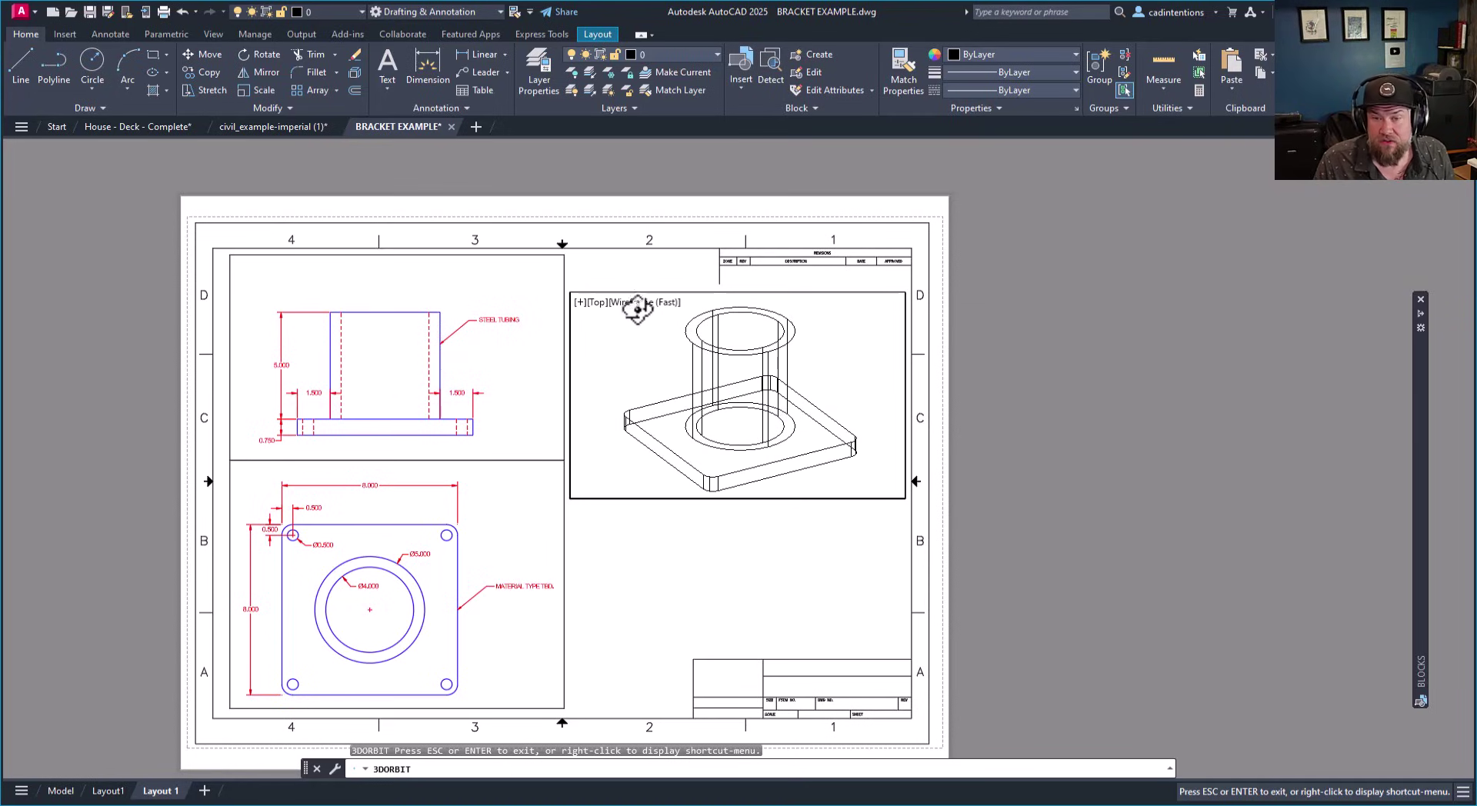
{"action": "key", "text": "Escape"}
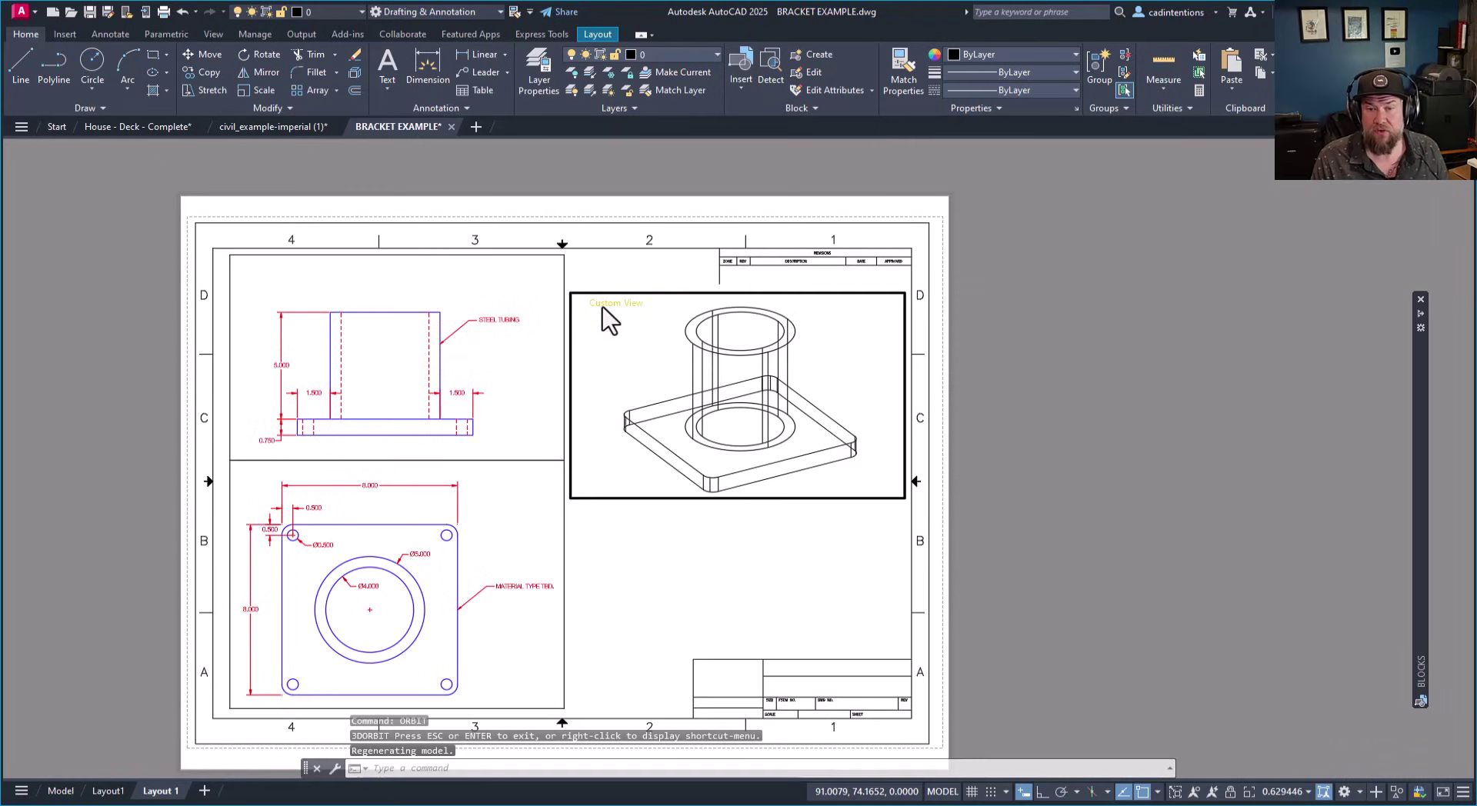
Set the angled bracket viewport's visual style to Hidden, return to paper space, and check it on the sheet.
{"action": "left_click", "coordinate": [604, 304]}
{"action": "left_click", "coordinate": [644, 454]}
{"action": "left_click", "coordinate": [664, 303]}
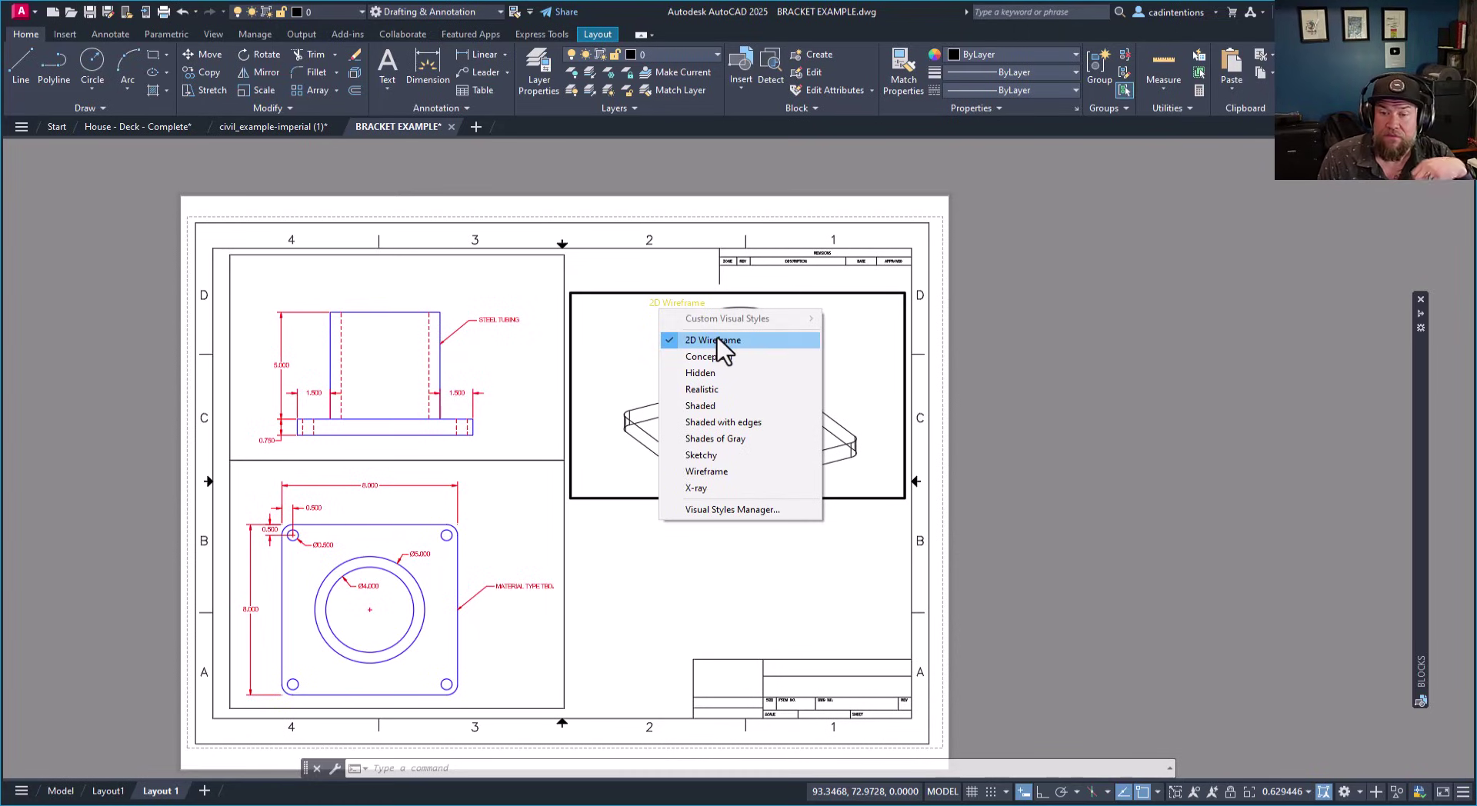
{"action": "left_click", "coordinate": [713, 373]}
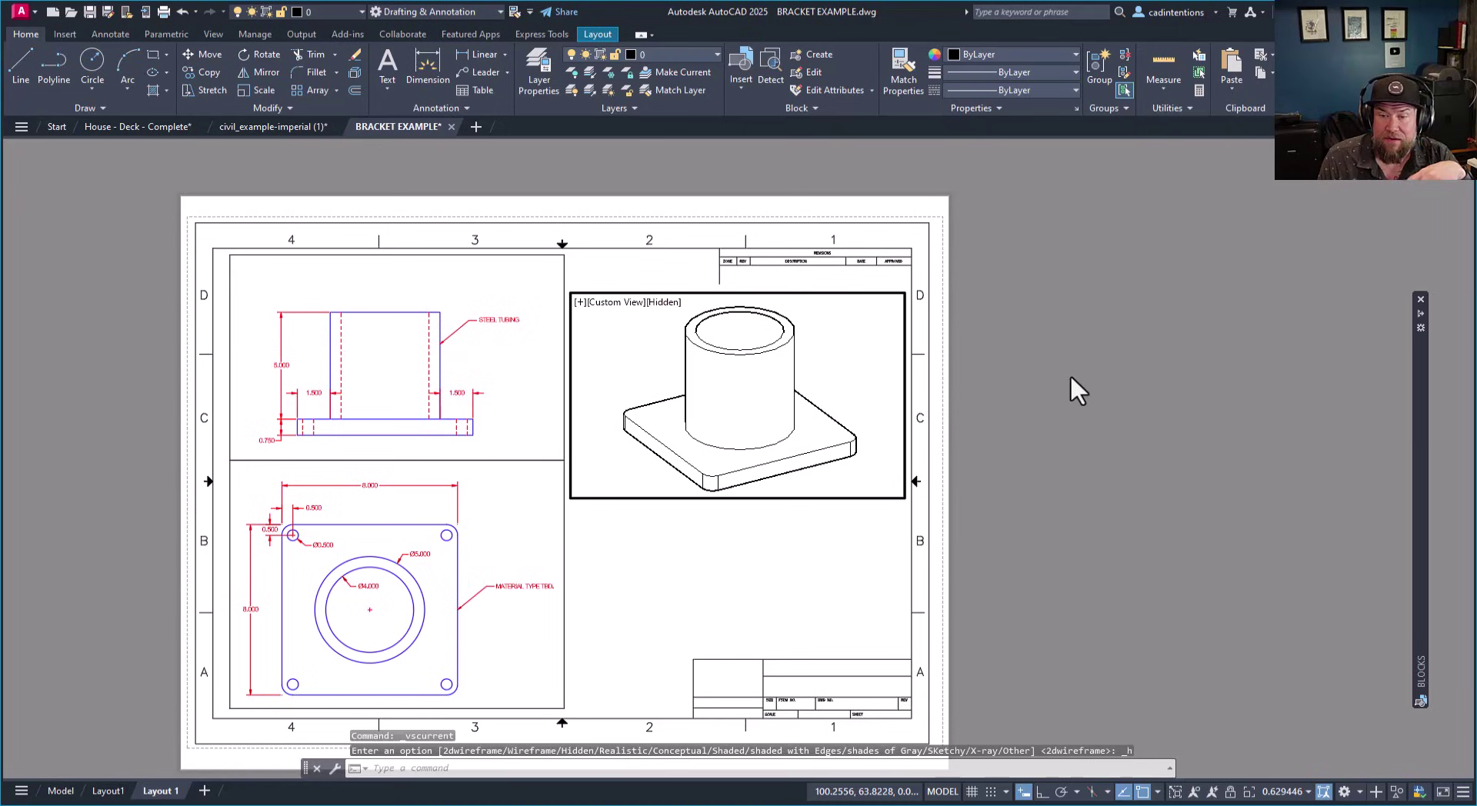
{"action": "double_click", "coordinate": [803, 557]}
{"action": "scroll", "coordinate": [699, 487], "scroll_direction": "up", "scroll_amount": 4}
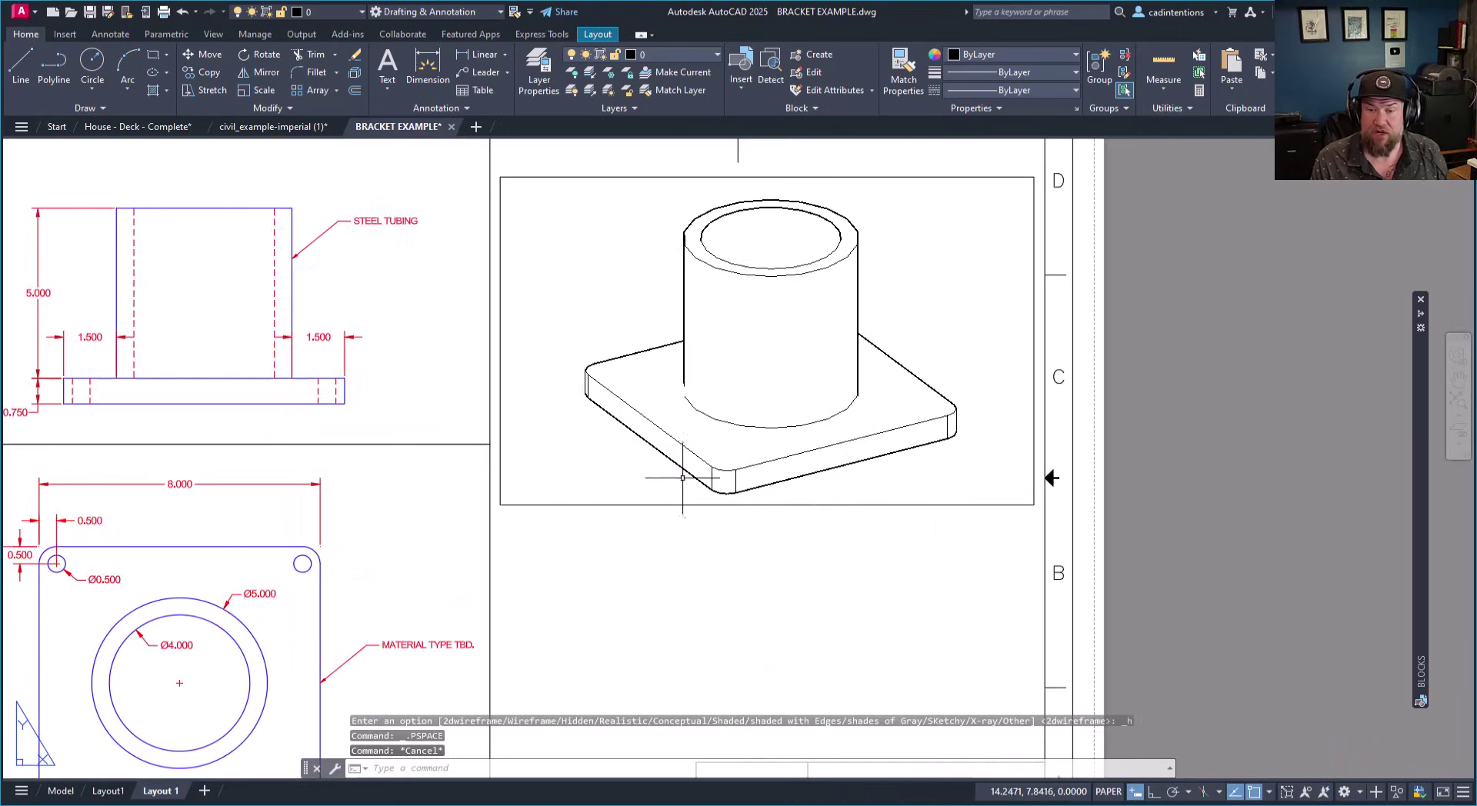
{"action": "scroll", "coordinate": [826, 443], "scroll_direction": "down", "scroll_amount": 2}
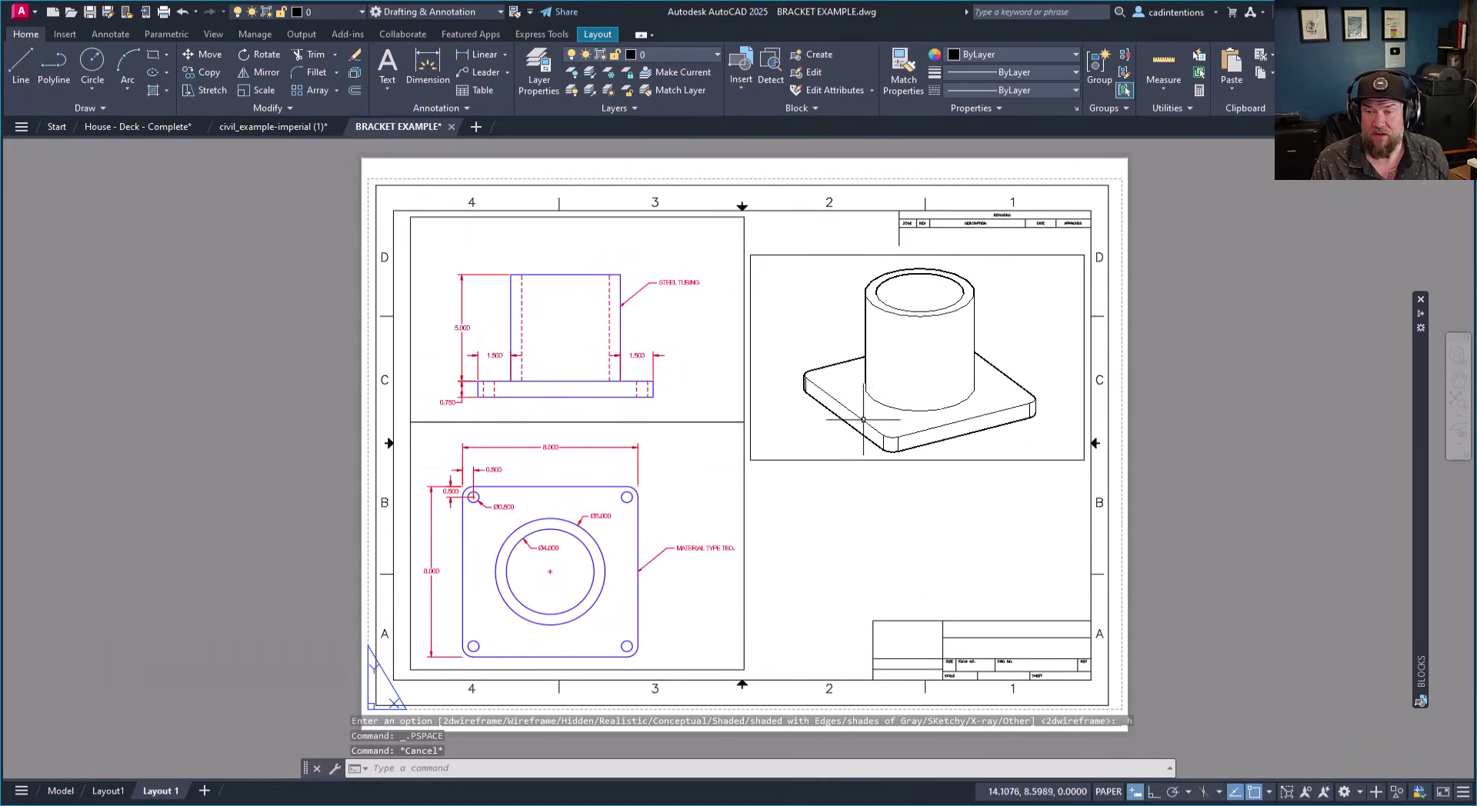